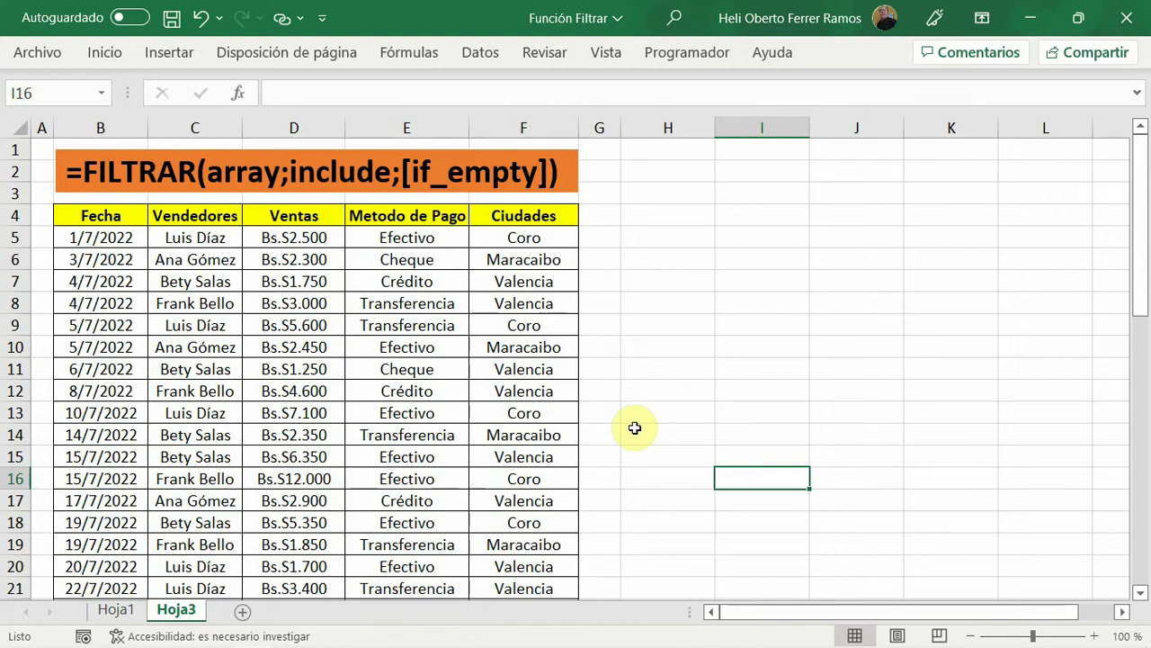
# - Turn on AutoFilter dropdowns for the sales table
pyautogui.scroll(-5, 261, 437)
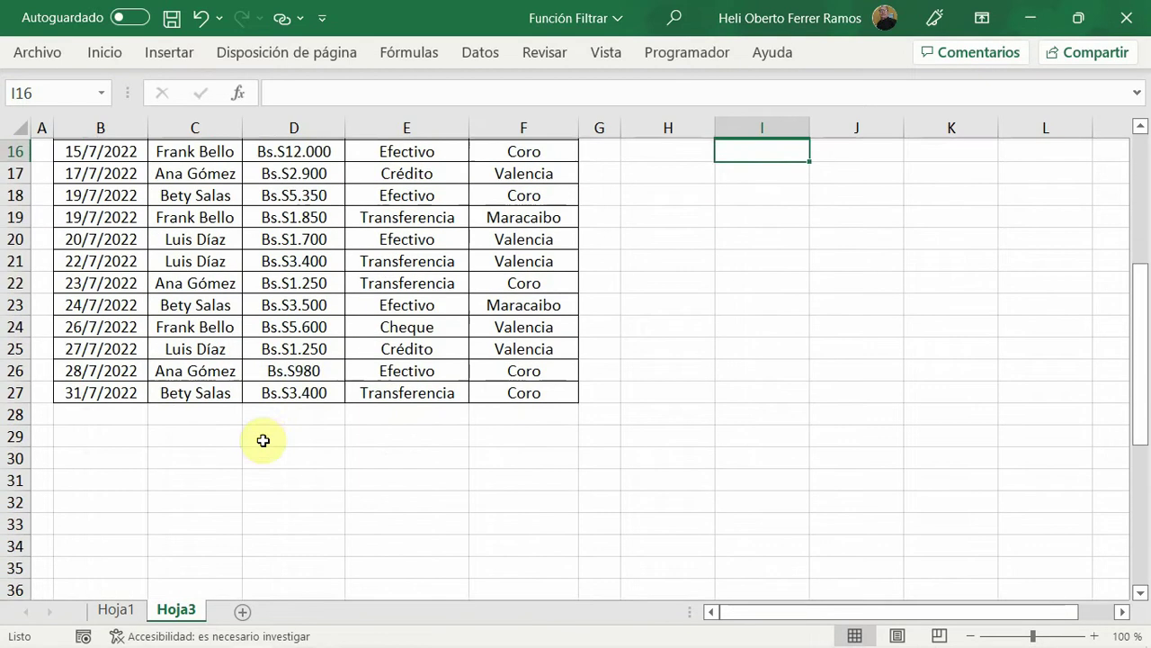
pyautogui.scroll(4, 267, 425)
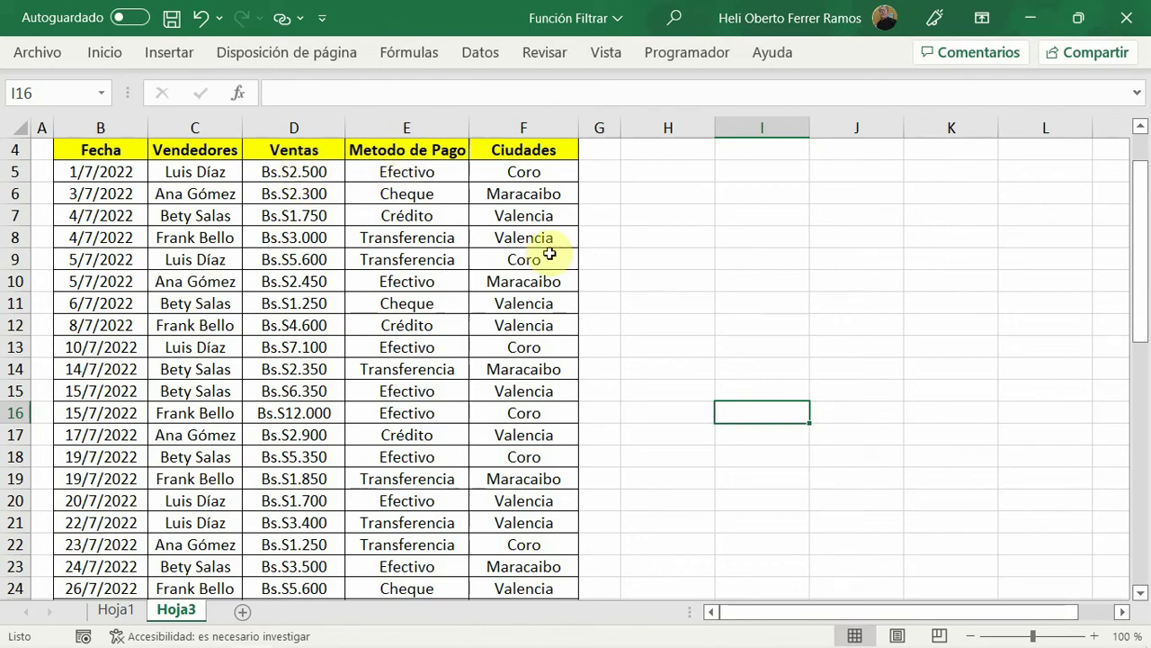
pyautogui.scroll(1, 593, 385)
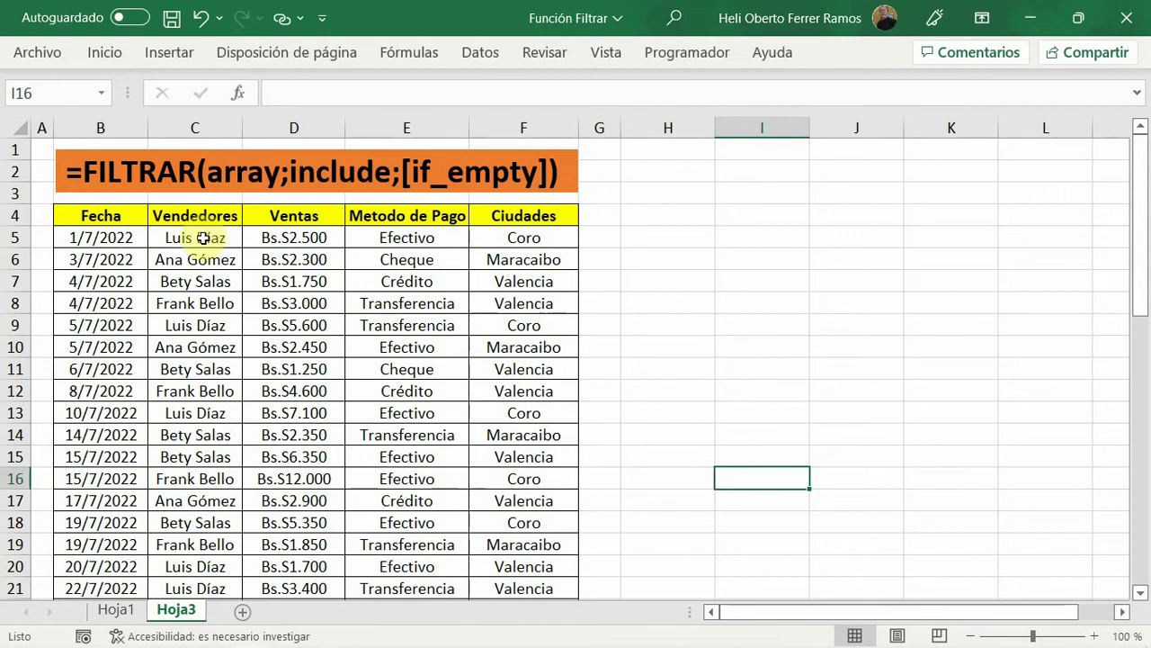
pyautogui.click(306, 326)
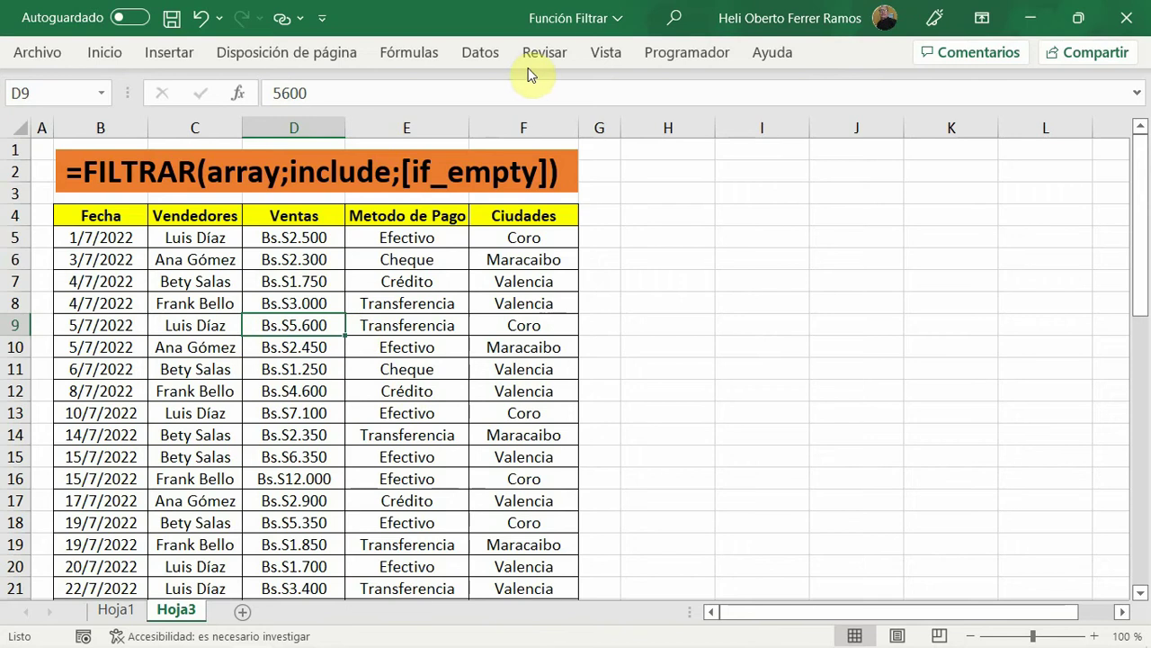
pyautogui.click(483, 56)
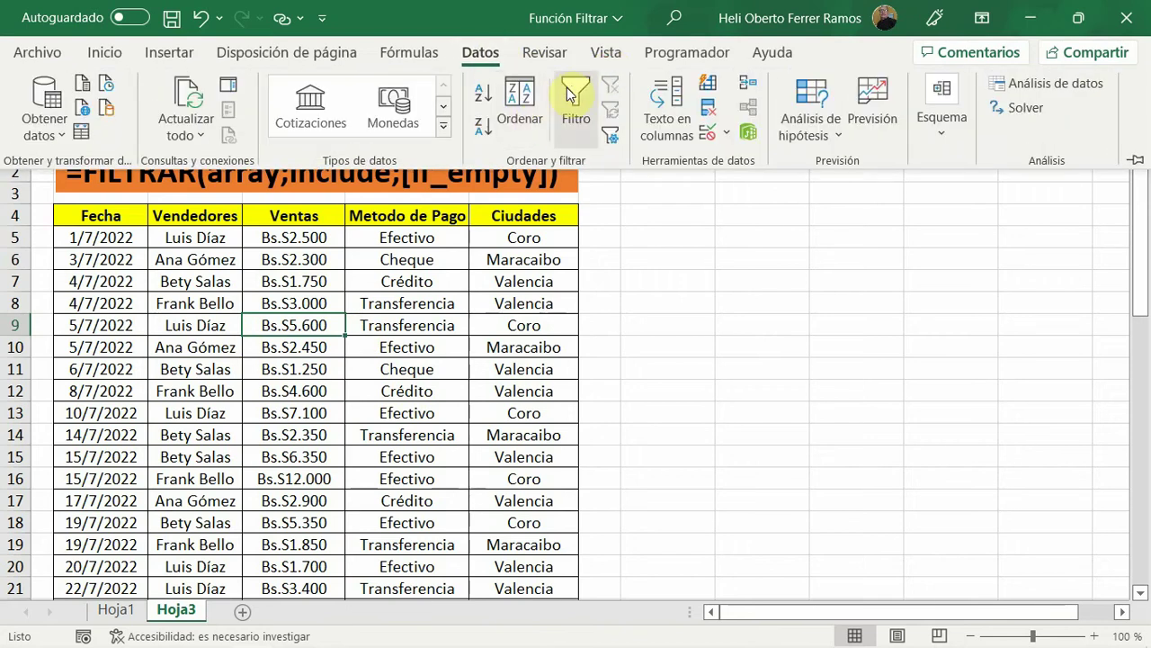
pyautogui.hotkey('ctrl', 'shift', 'l')
pyautogui.click(404, 369)
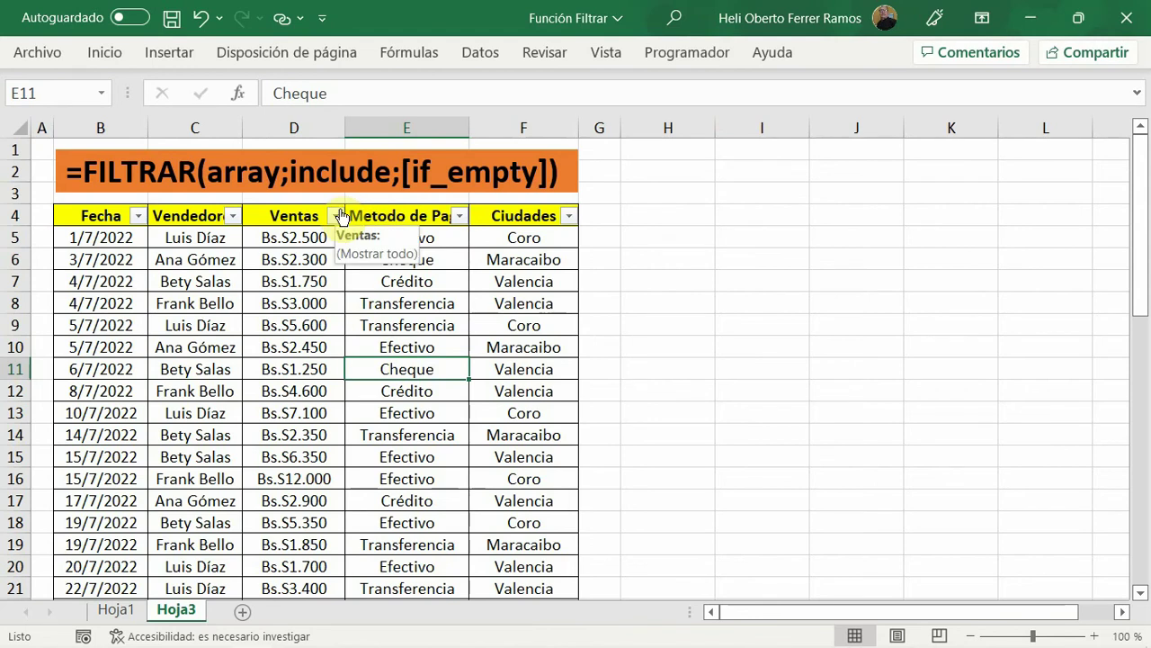
# - Filter the Vendedores column to show only a single salesperson
pyautogui.click(234, 220)
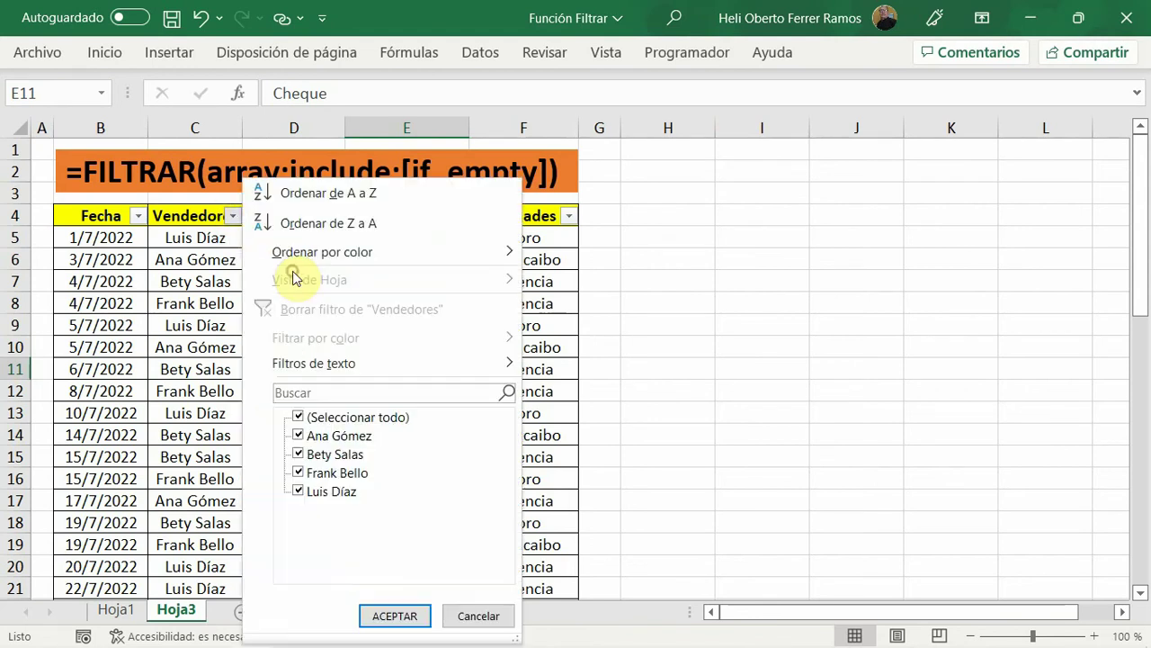
pyautogui.click(300, 416)
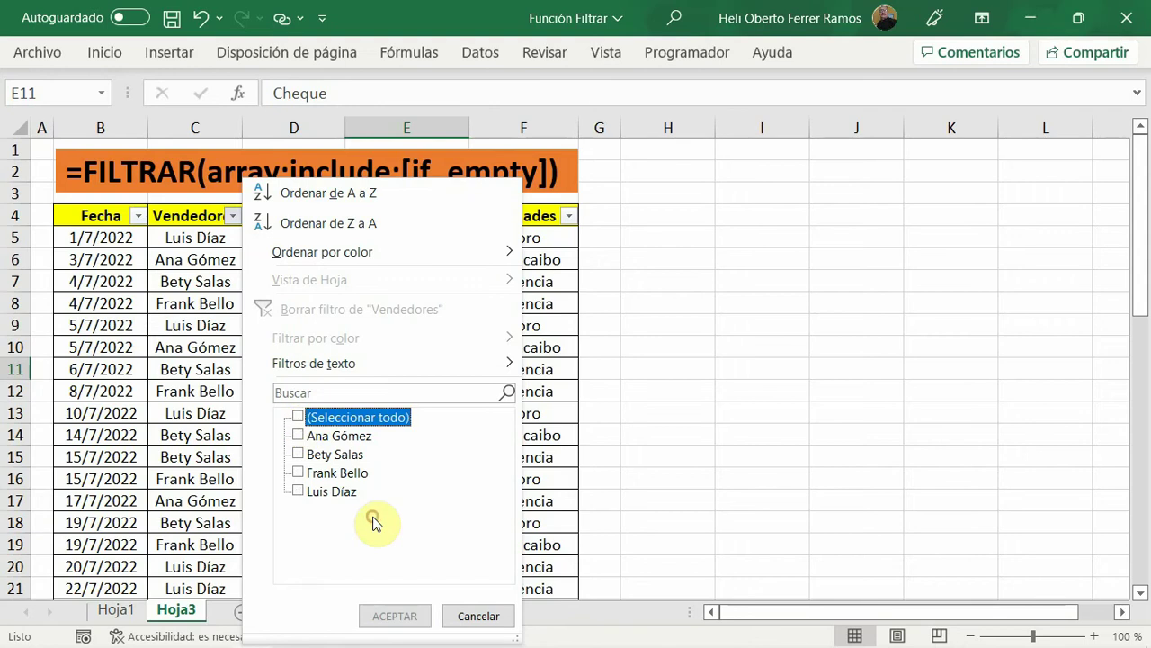
pyautogui.click(318, 437)
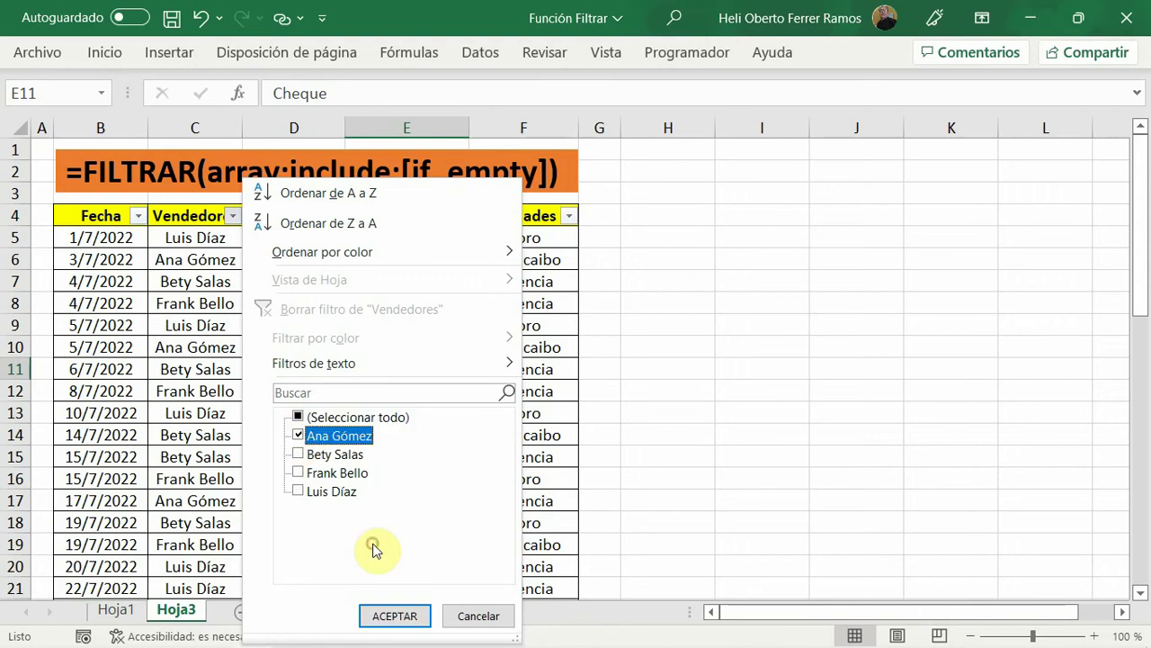
pyautogui.click(396, 616)
pyautogui.click(590, 473)
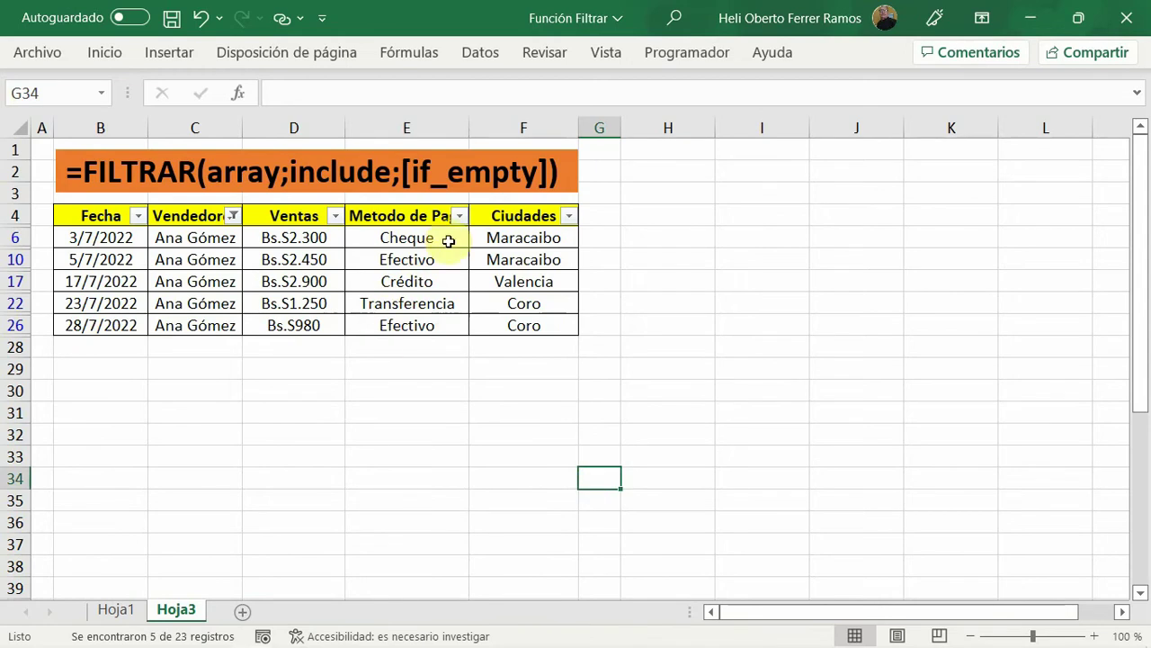
# - Filter the Ciudades column to show only Maracaibo
pyautogui.click(571, 217)
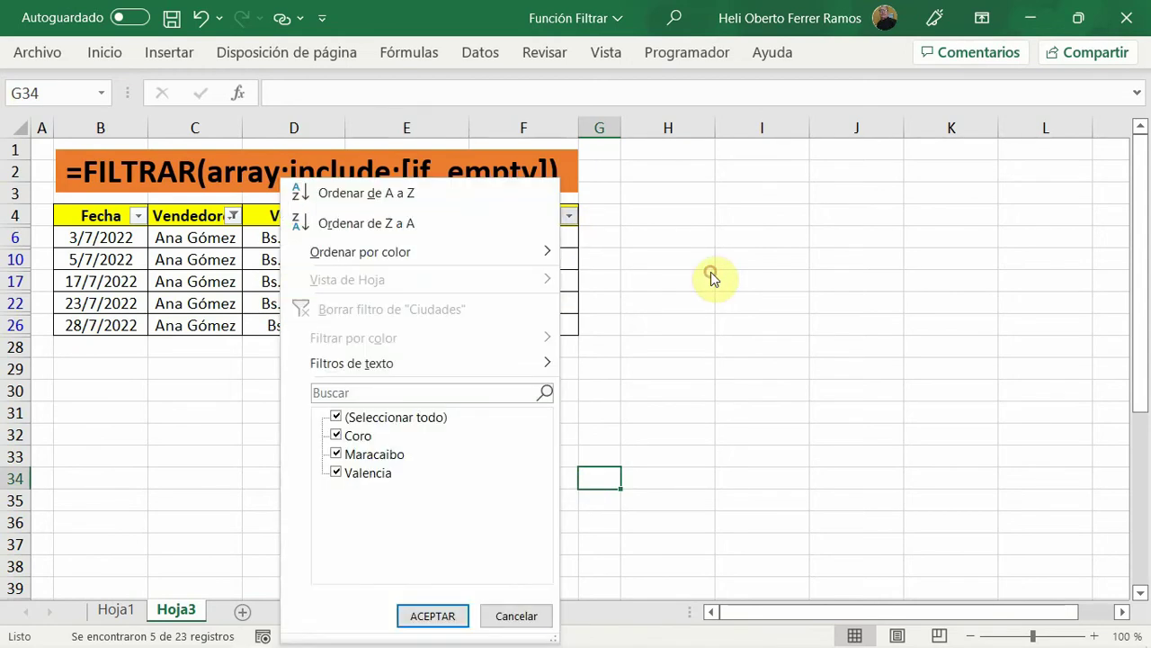
pyautogui.click(347, 420)
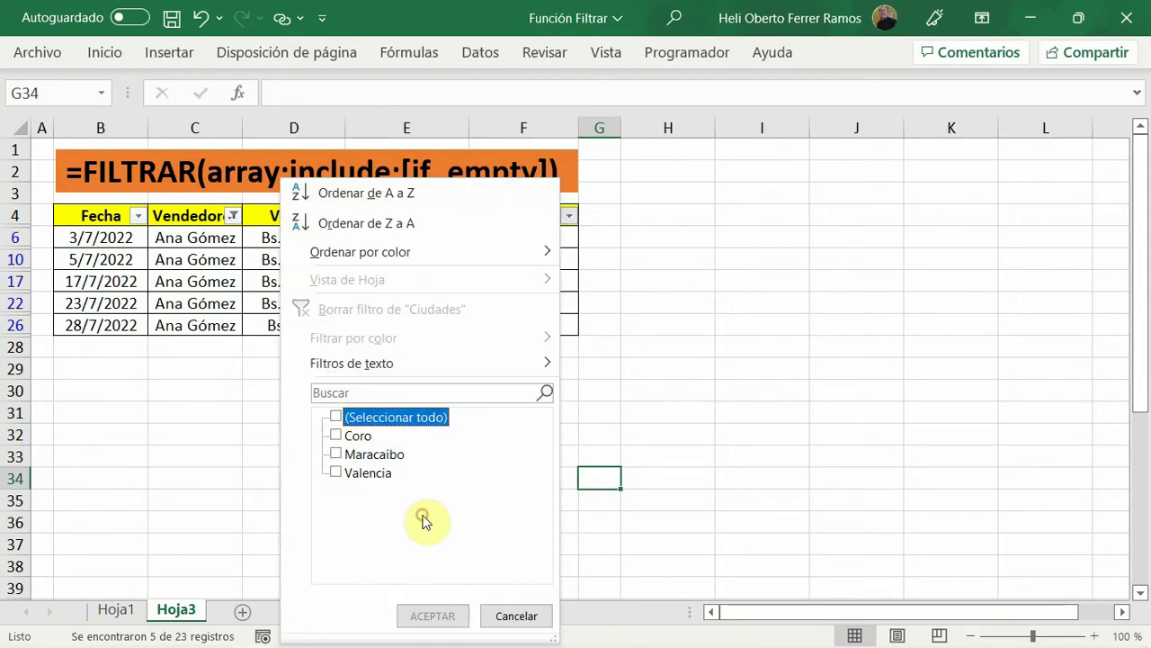
pyautogui.click(336, 454)
pyautogui.click(427, 623)
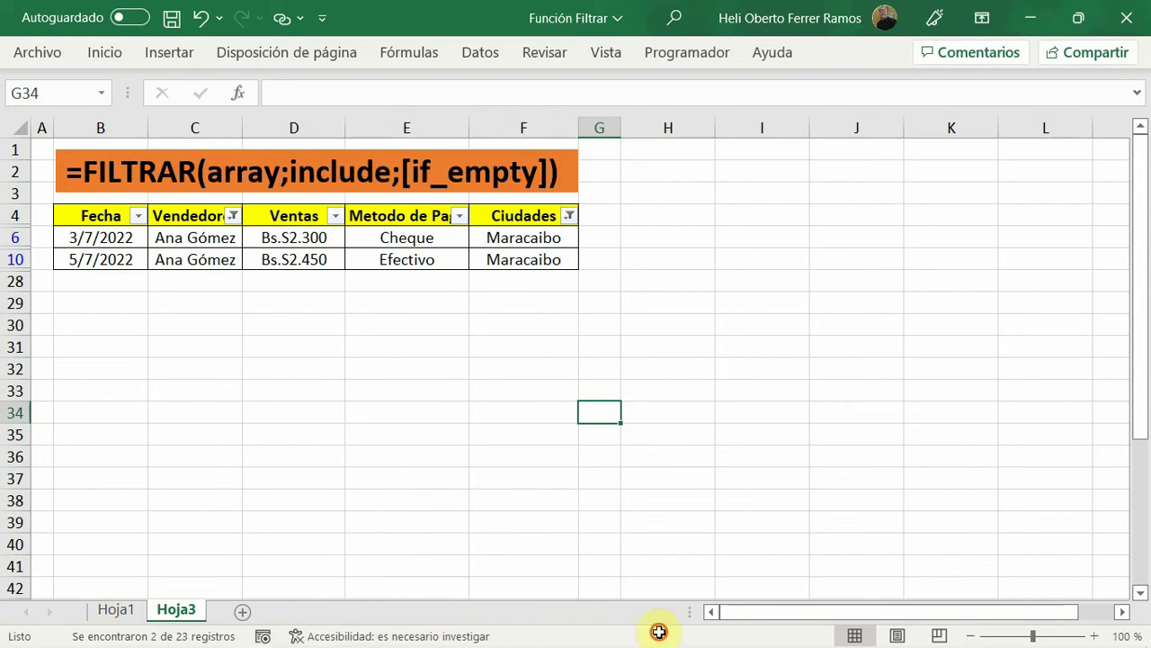
pyautogui.click(527, 504)
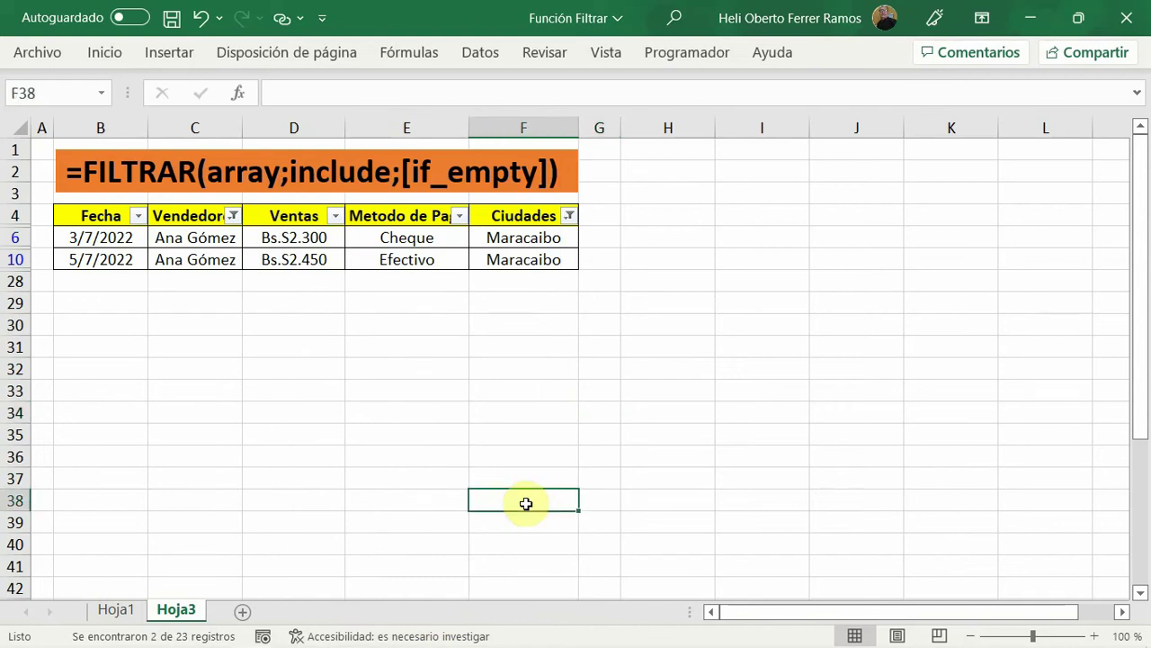
pyautogui.click(480, 54)
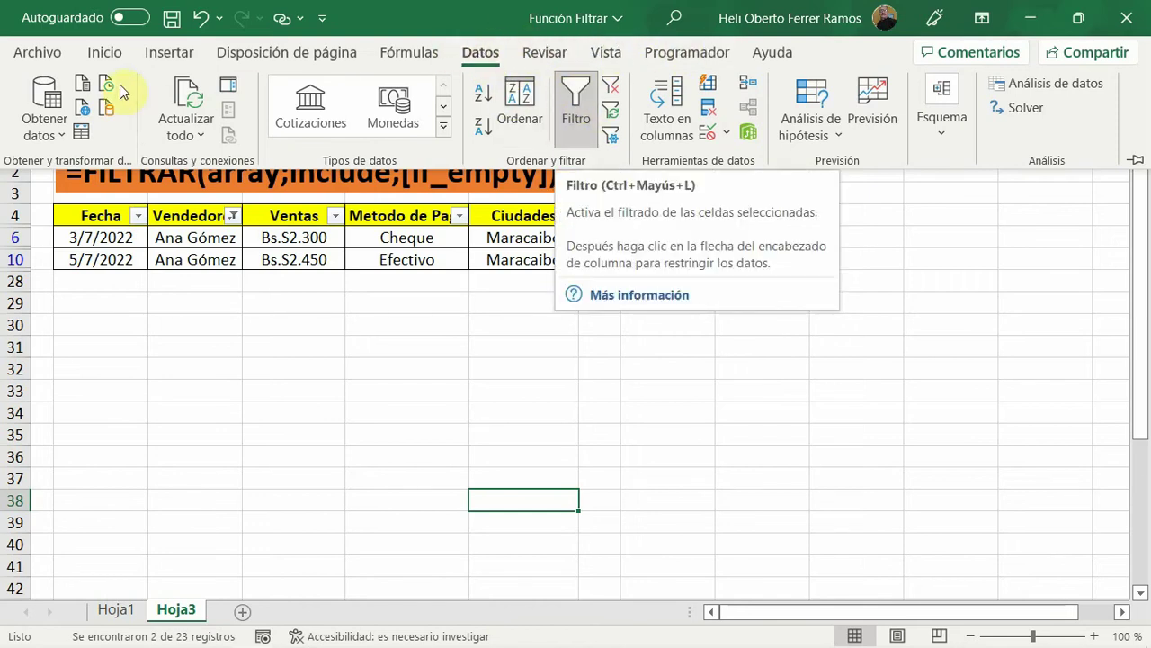
pyautogui.click(106, 52)
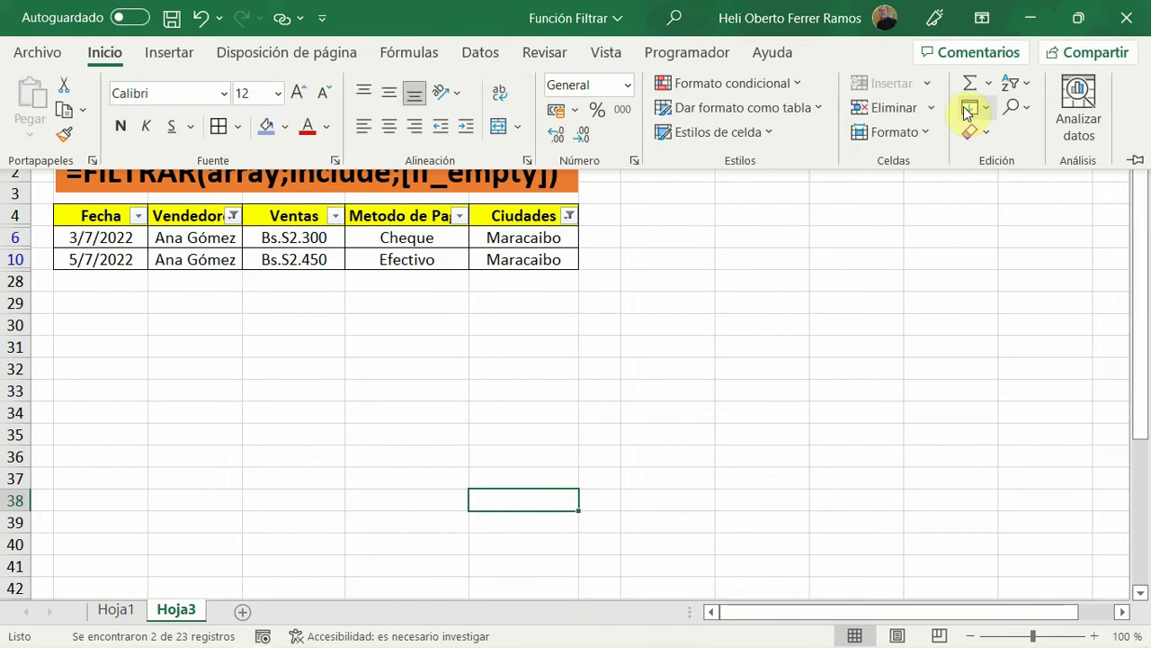
pyautogui.click(1016, 83)
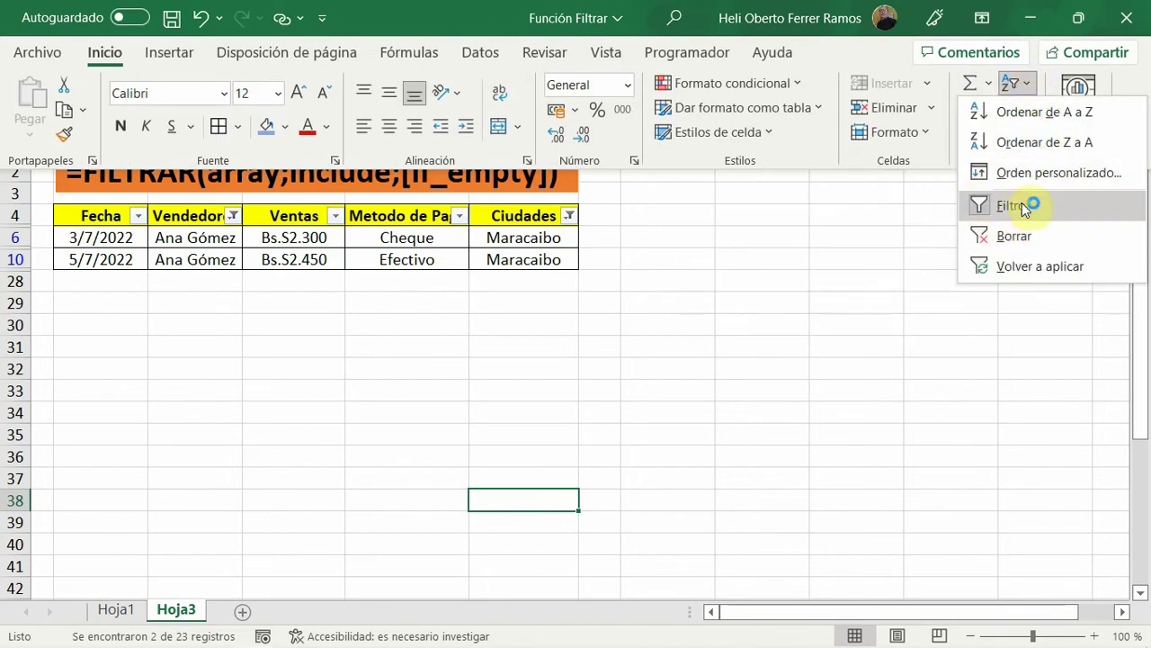
pyautogui.press('Escape')
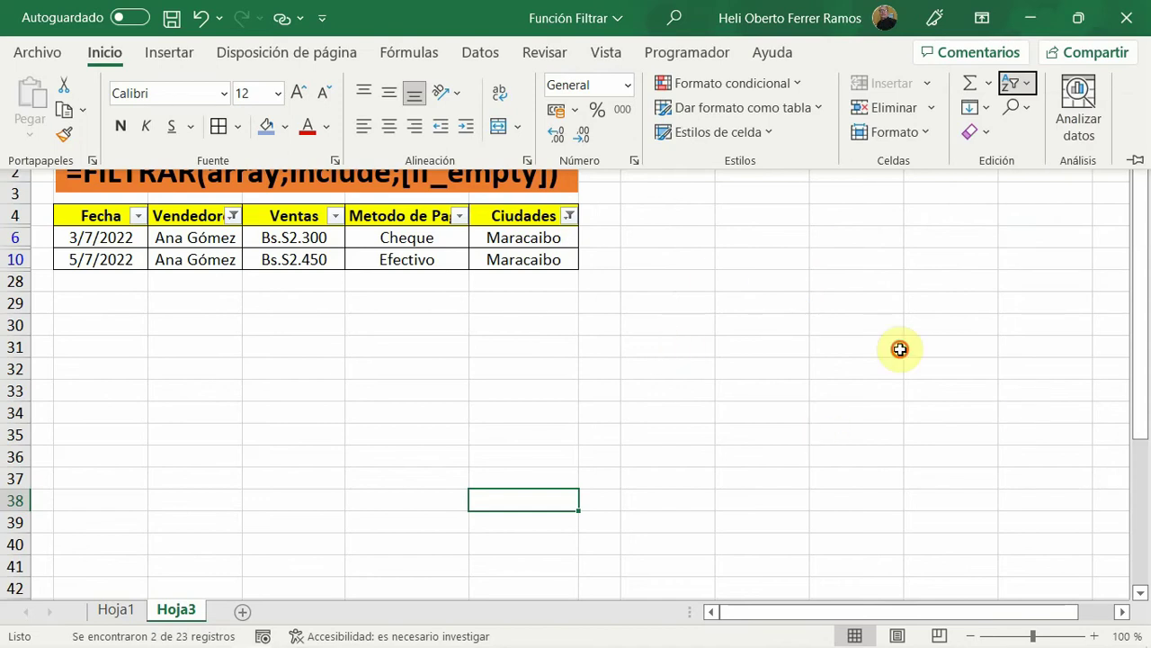
pyautogui.press('Escape')
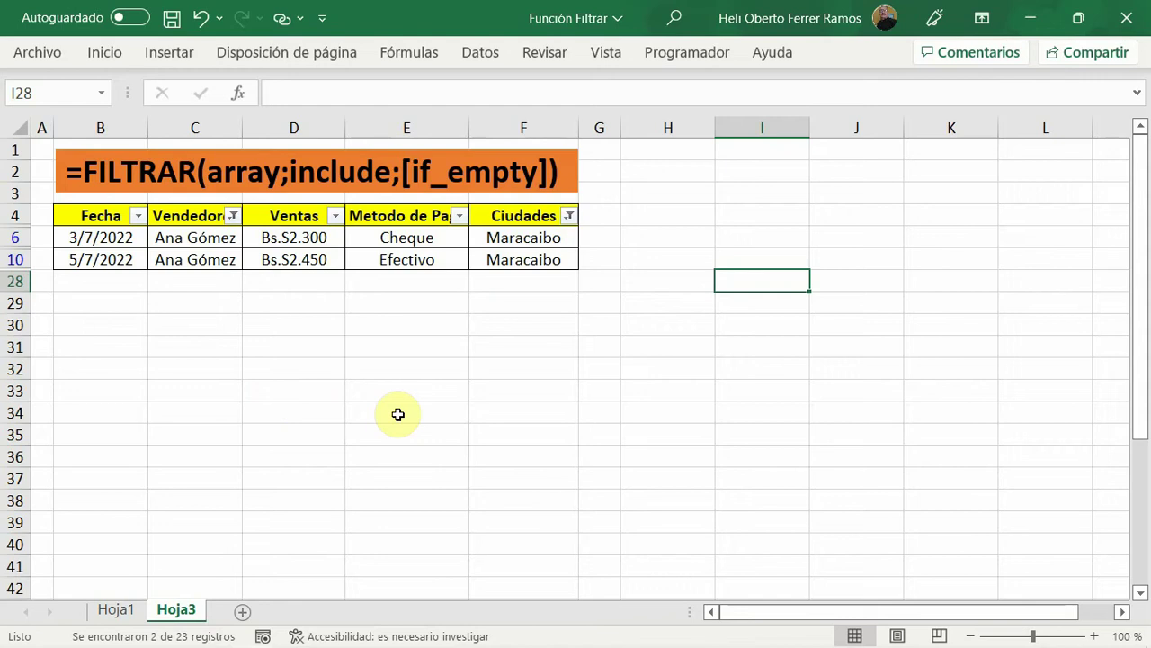
# - Reselect all vendors in Vendedores and all cities in Ciudades to restore every row
pyautogui.click(233, 215)
pyautogui.click(299, 416)
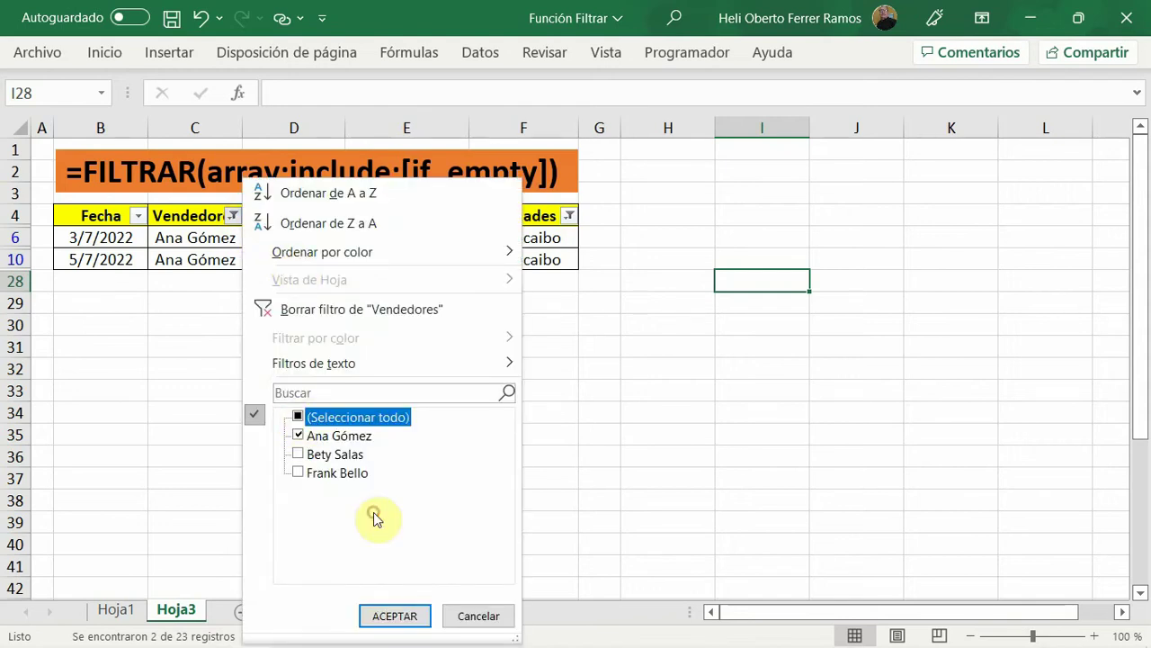
pyautogui.click(385, 618)
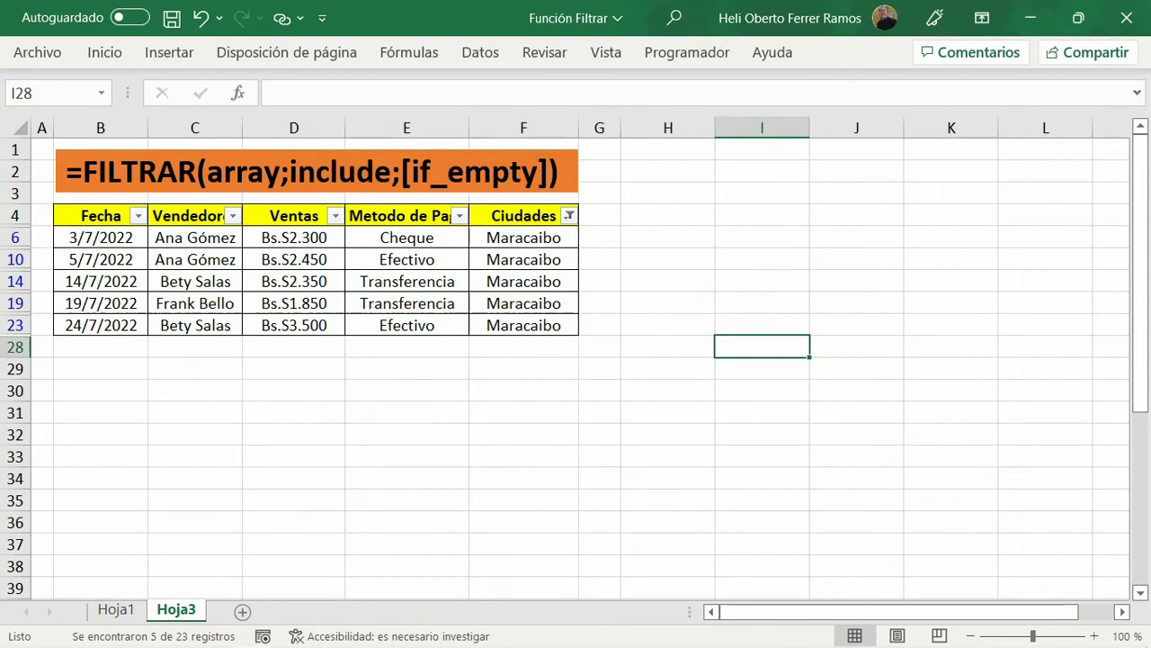
pyautogui.click(569, 216)
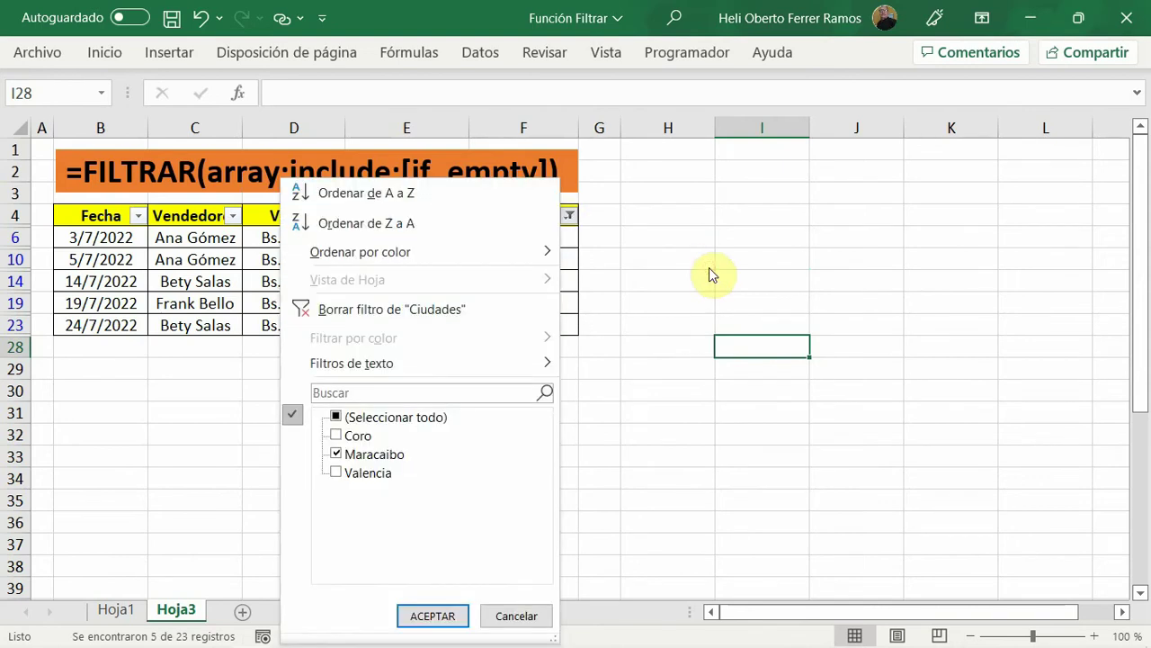
pyautogui.click(336, 418)
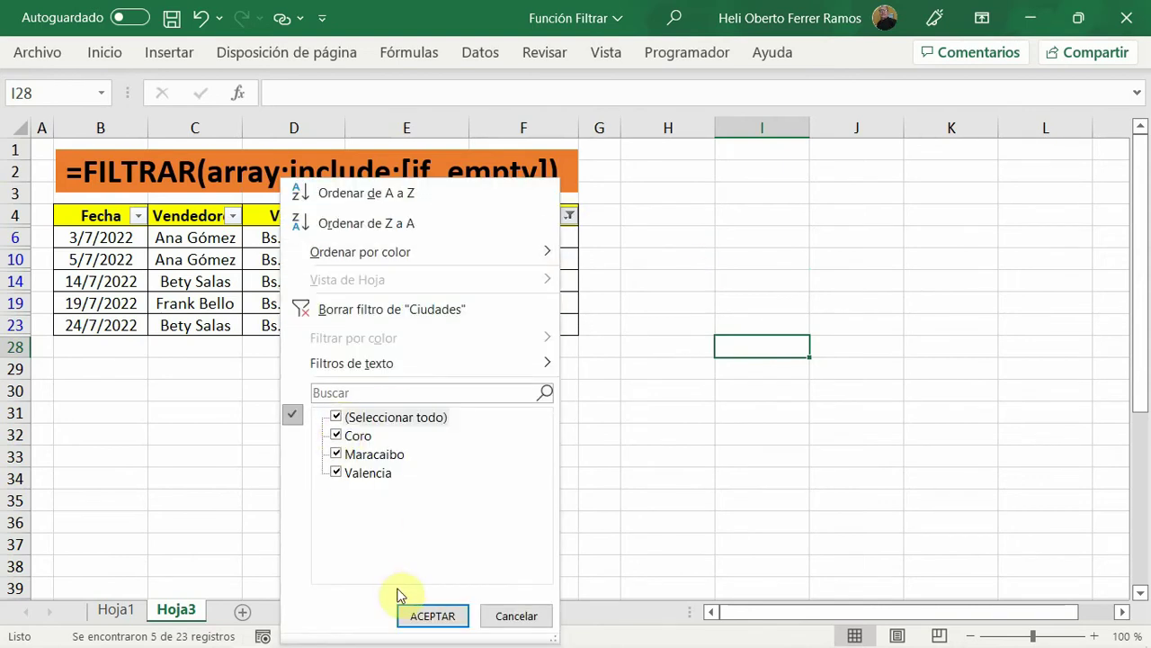
pyautogui.click(428, 617)
pyautogui.click(650, 456)
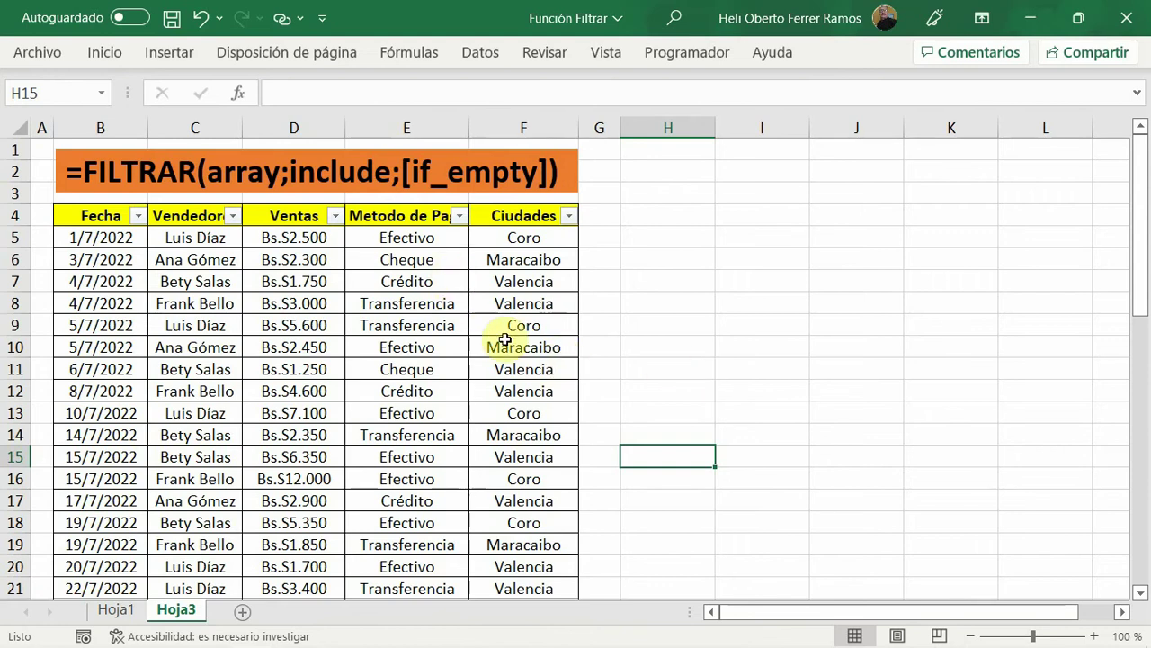
# - Toggle Datos > Filtro off so the sales table has no filter dropdowns
pyautogui.click(478, 53)
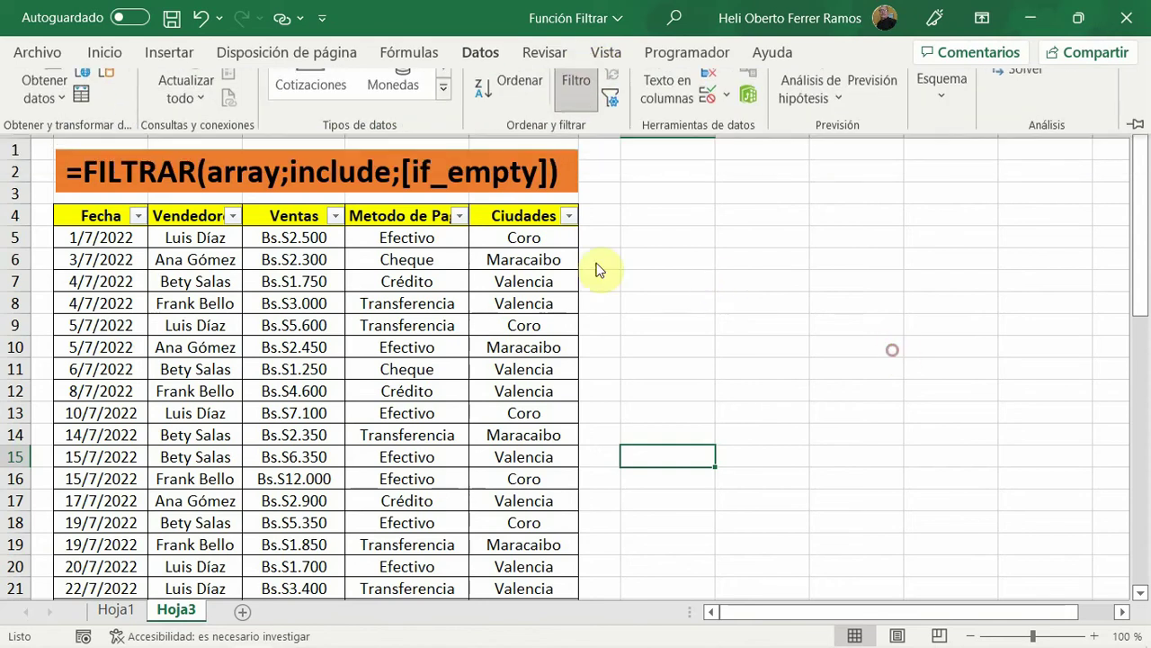
pyautogui.click(306, 259)
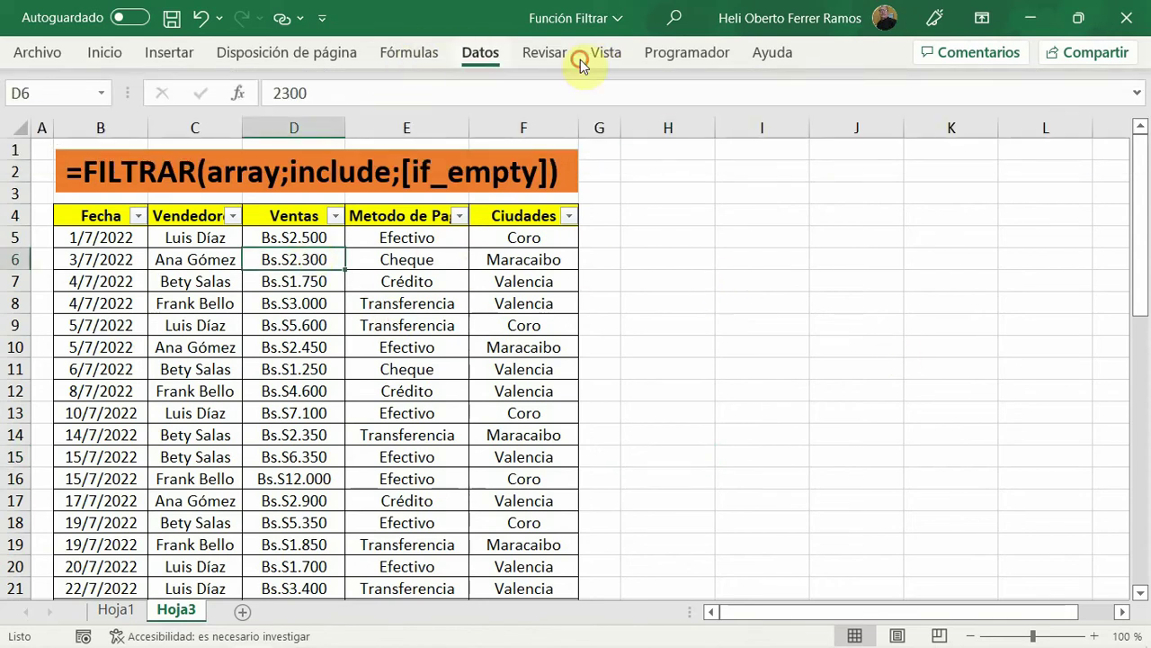
pyautogui.click(478, 54)
pyautogui.click(722, 319)
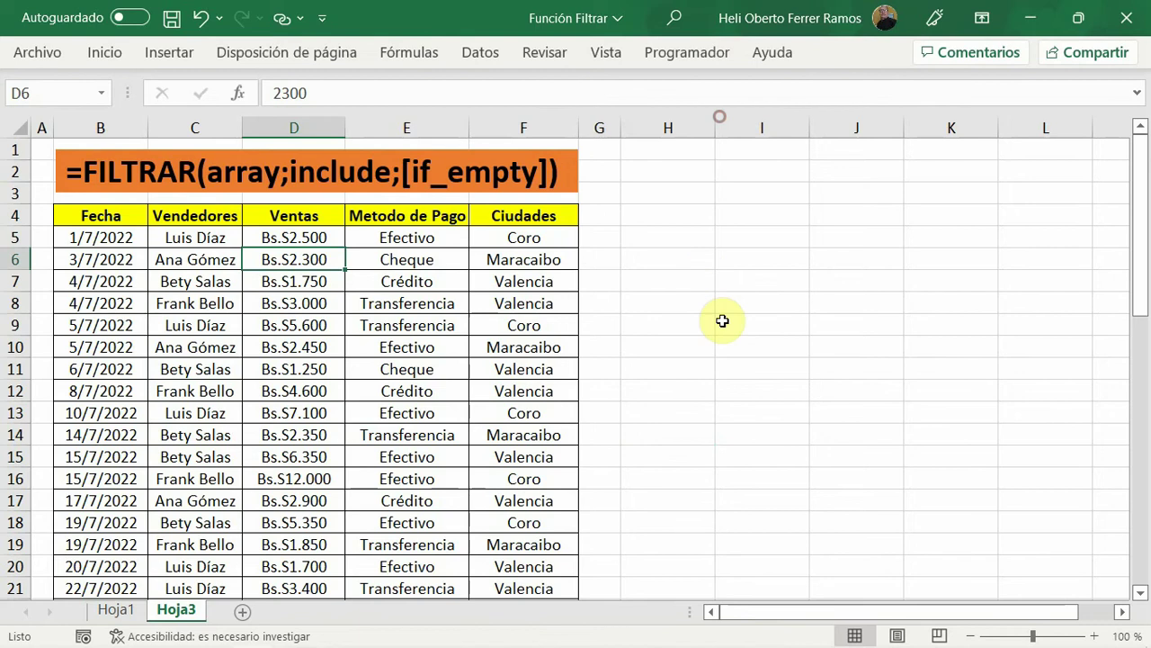
pyautogui.click(722, 324)
pyautogui.scroll(-3, 372, 483)
pyautogui.scroll(3, 334, 429)
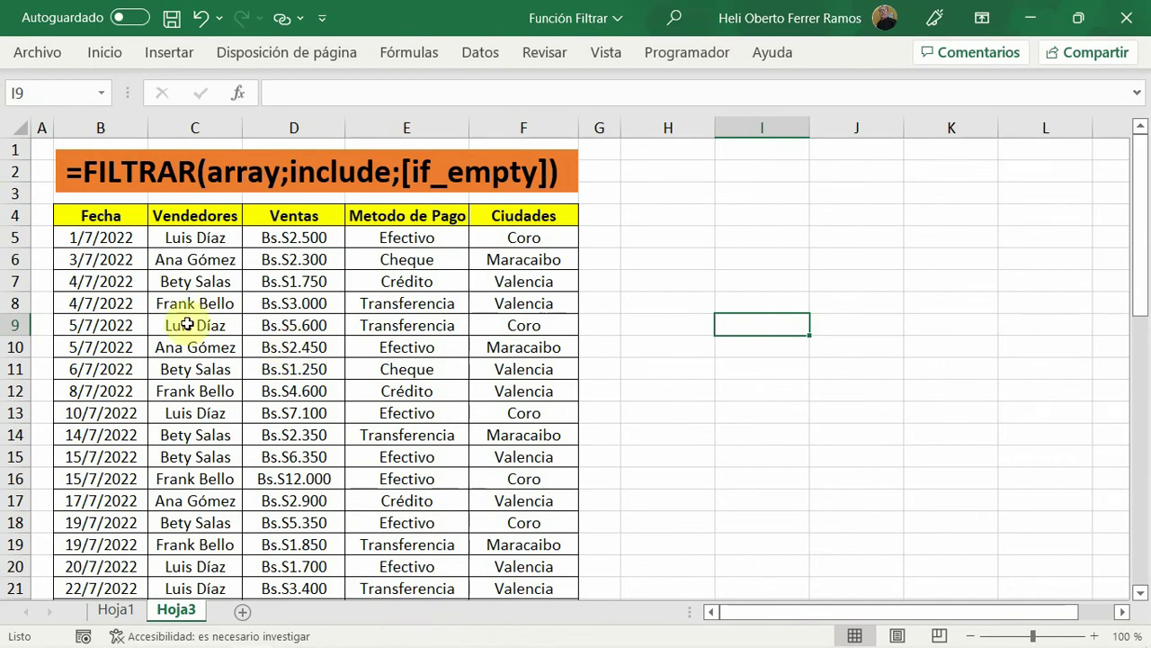
# - Copy the header row B4:F4 (Fecha through Ciudades) and paste it into H3:L3
pyautogui.moveTo(56, 215); pyautogui.dragTo(522, 216)
pyautogui.rightClick(365, 213)
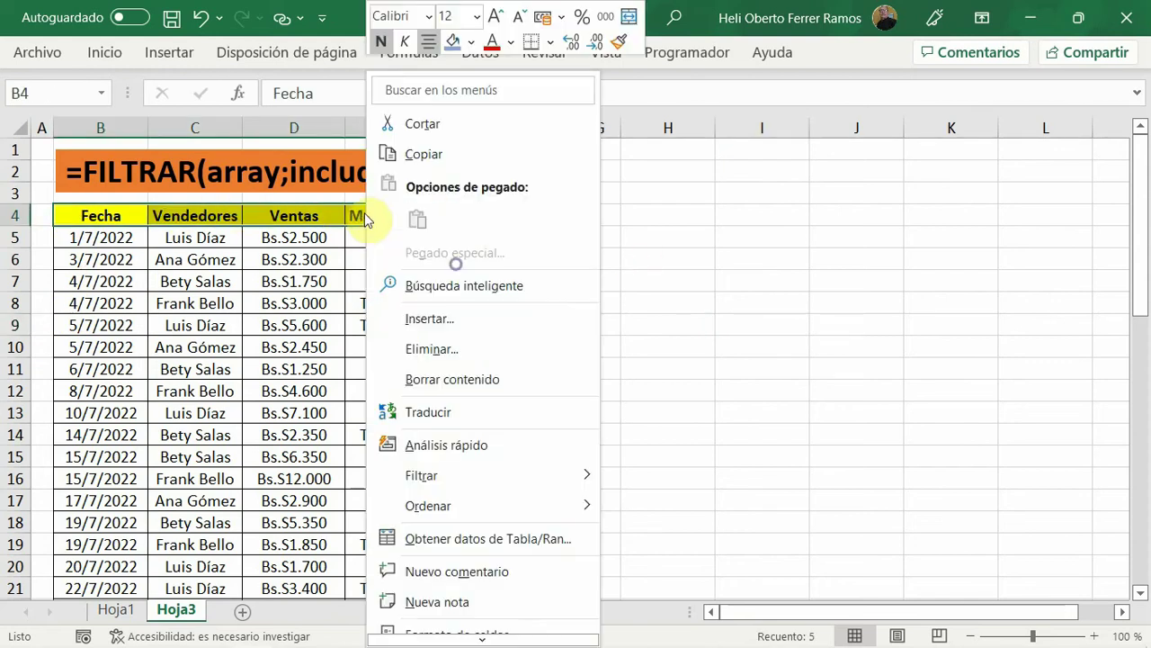
pyautogui.click(419, 152)
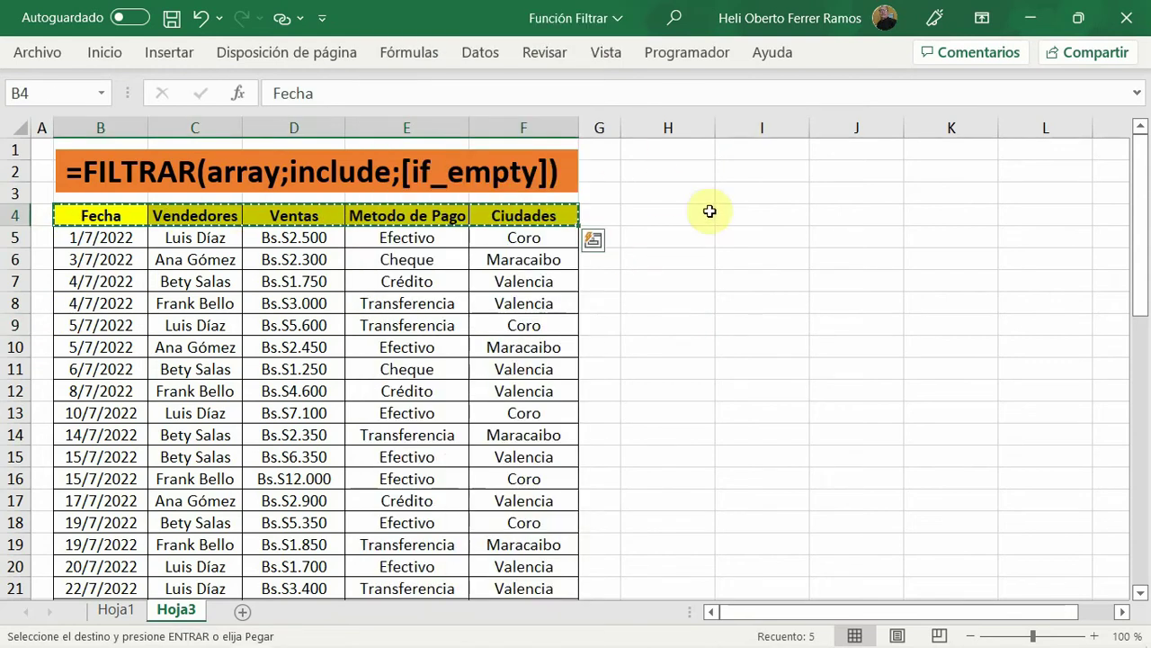
pyautogui.click(663, 191)
pyautogui.hotkey('shift', 'F10')
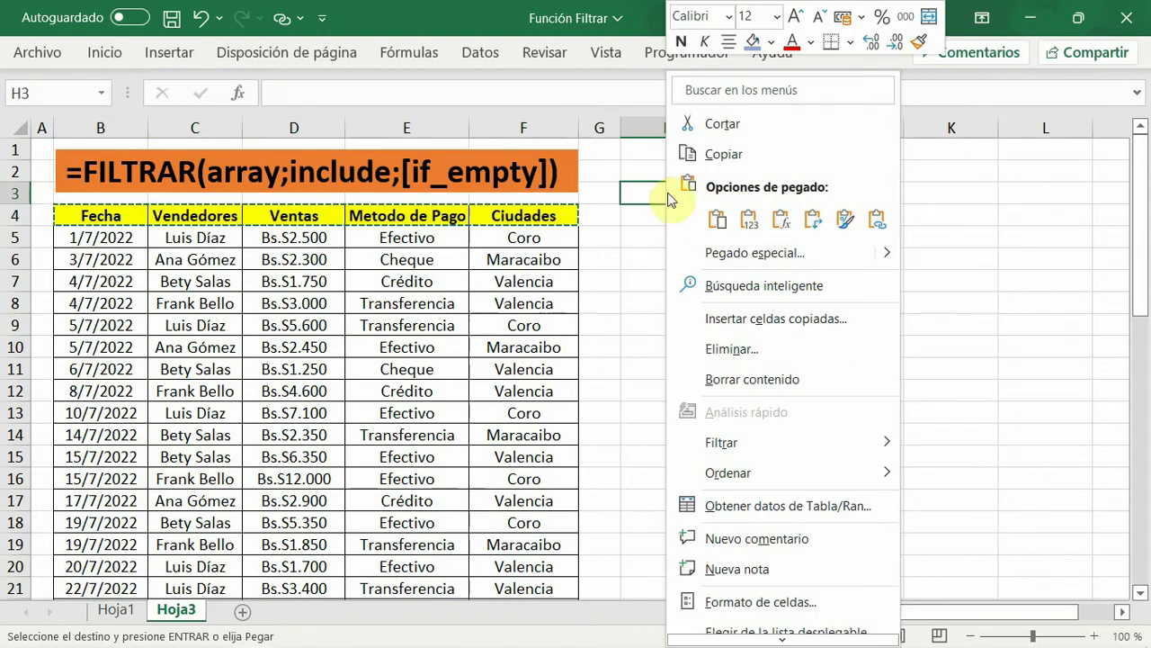
pyautogui.click(717, 219)
pyautogui.click(667, 368)
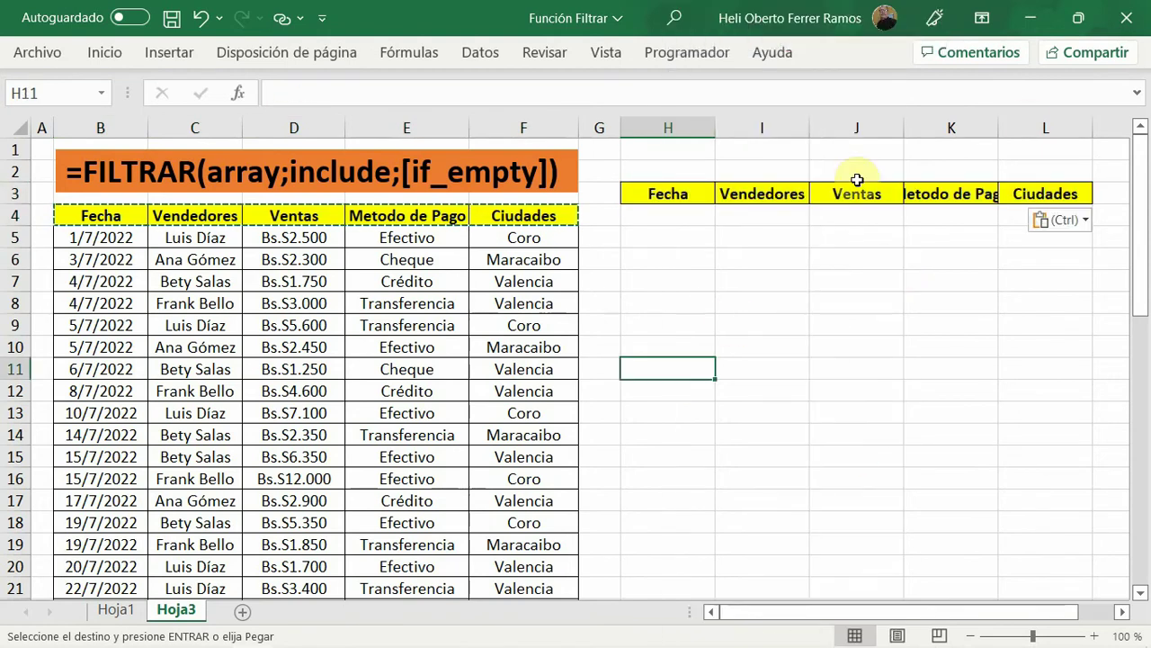
# - Autofit column K for Metodo de Pago and slightly narrow columns J and H
pyautogui.doubleClick(998, 128)
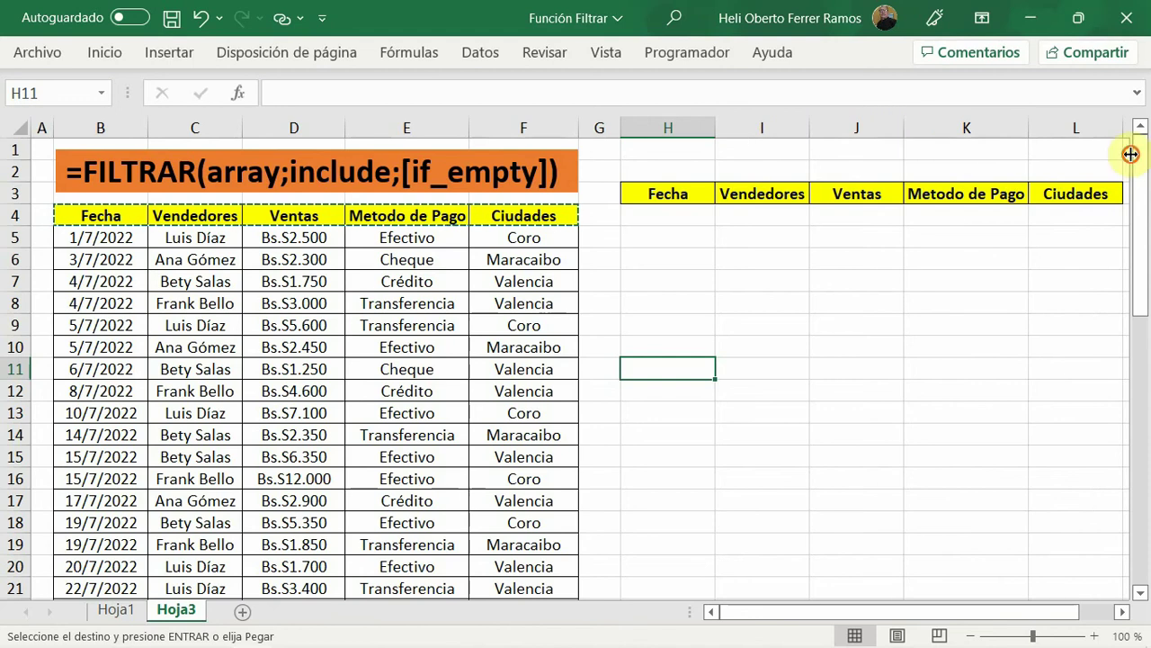
pyautogui.moveTo(903, 131); pyautogui.dragTo(893, 126)
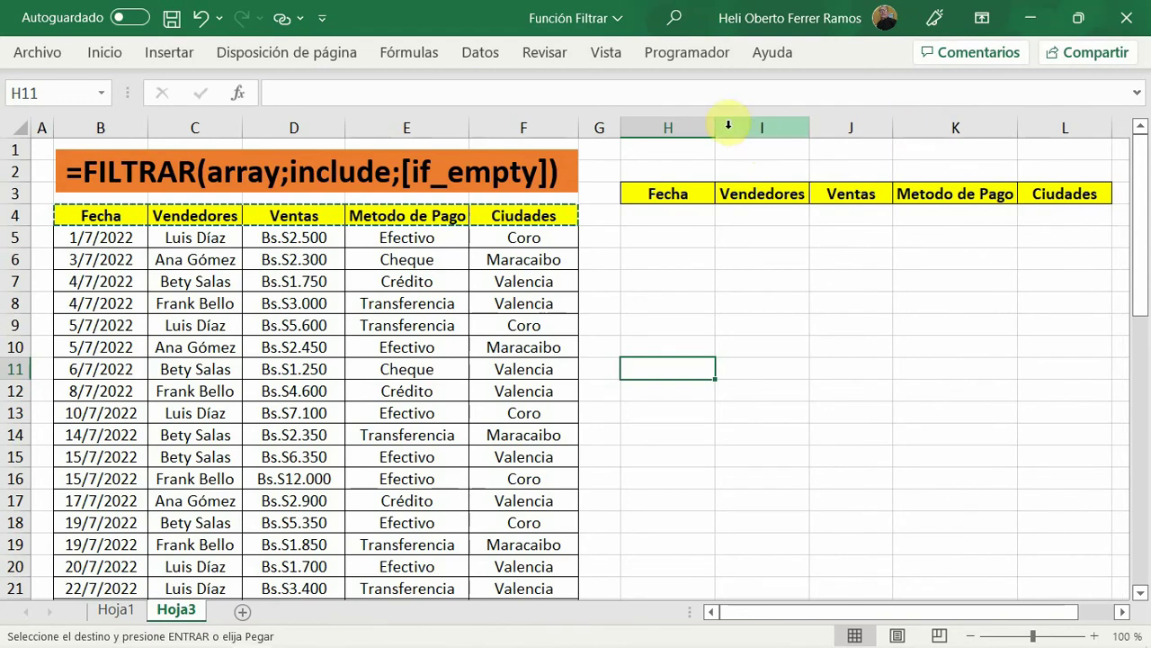
pyautogui.moveTo(715, 128); pyautogui.dragTo(710, 127)
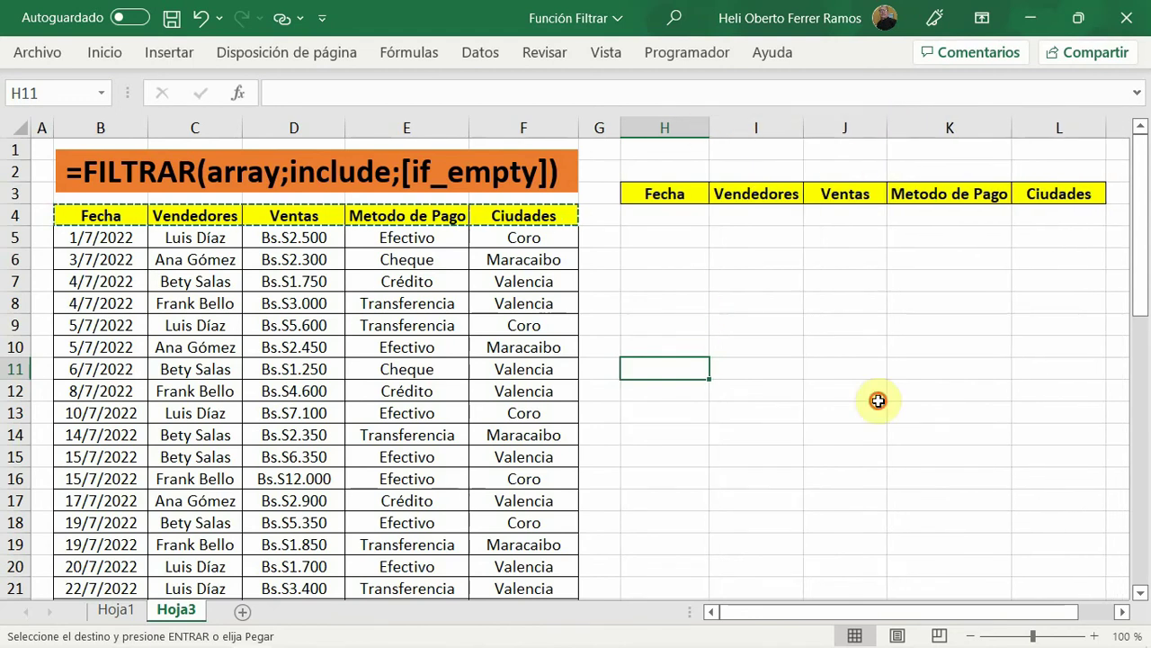
pyautogui.press('Up')
pyautogui.press('Up')
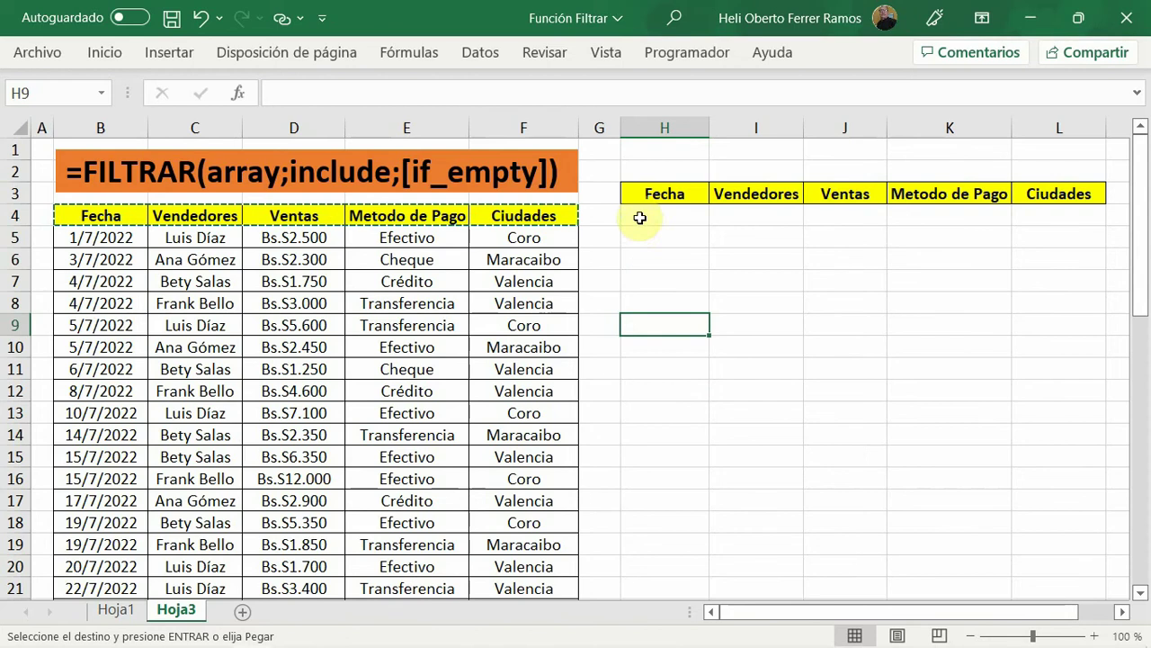
# - Give cells H4:L4 beneath the copied headers a blue fill
pyautogui.moveTo(637, 216); pyautogui.dragTo(1039, 209)
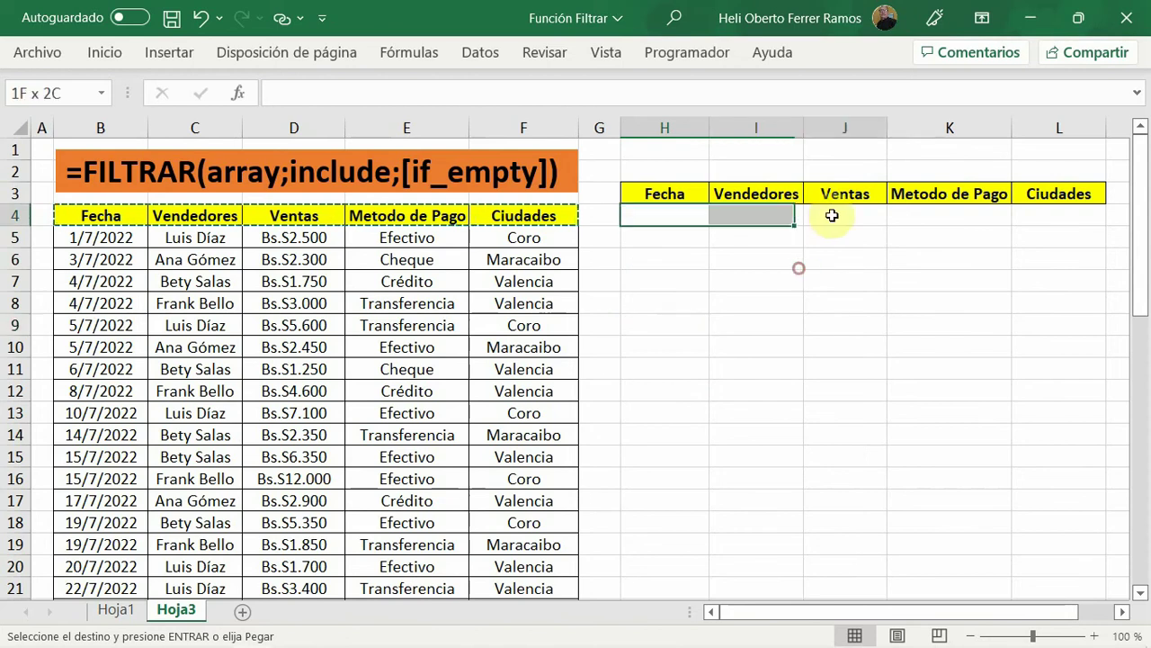
pyautogui.click(106, 54)
pyautogui.press('Escape')
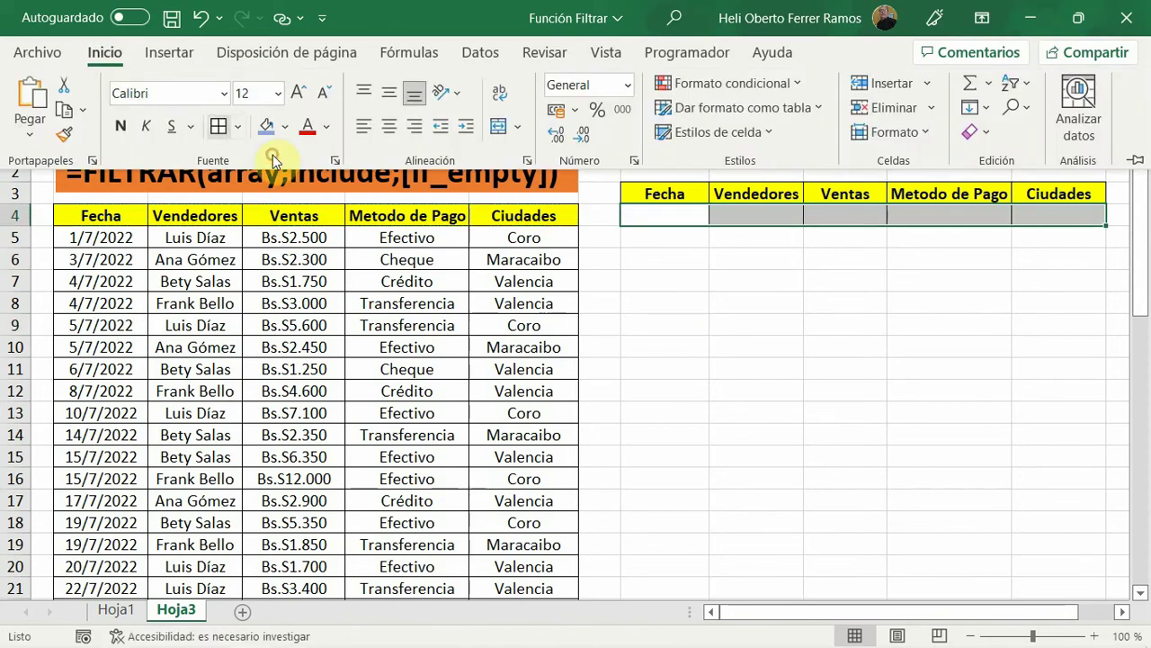
pyautogui.click(267, 126)
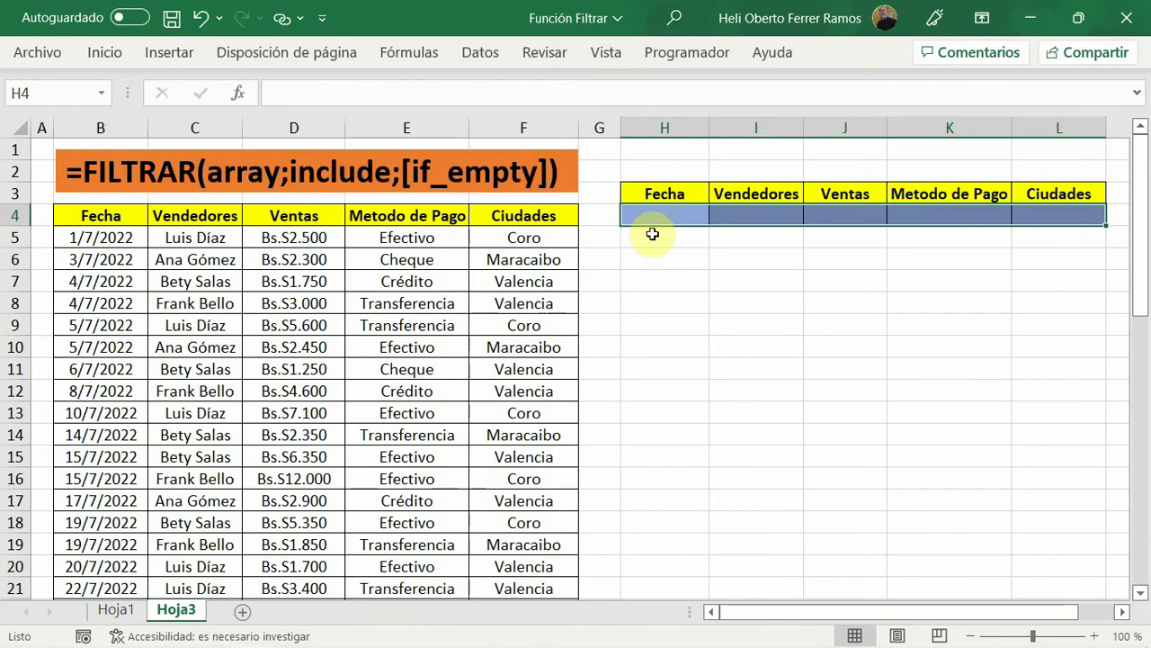
pyautogui.click(668, 214)
pyautogui.click(753, 200)
pyautogui.click(791, 217)
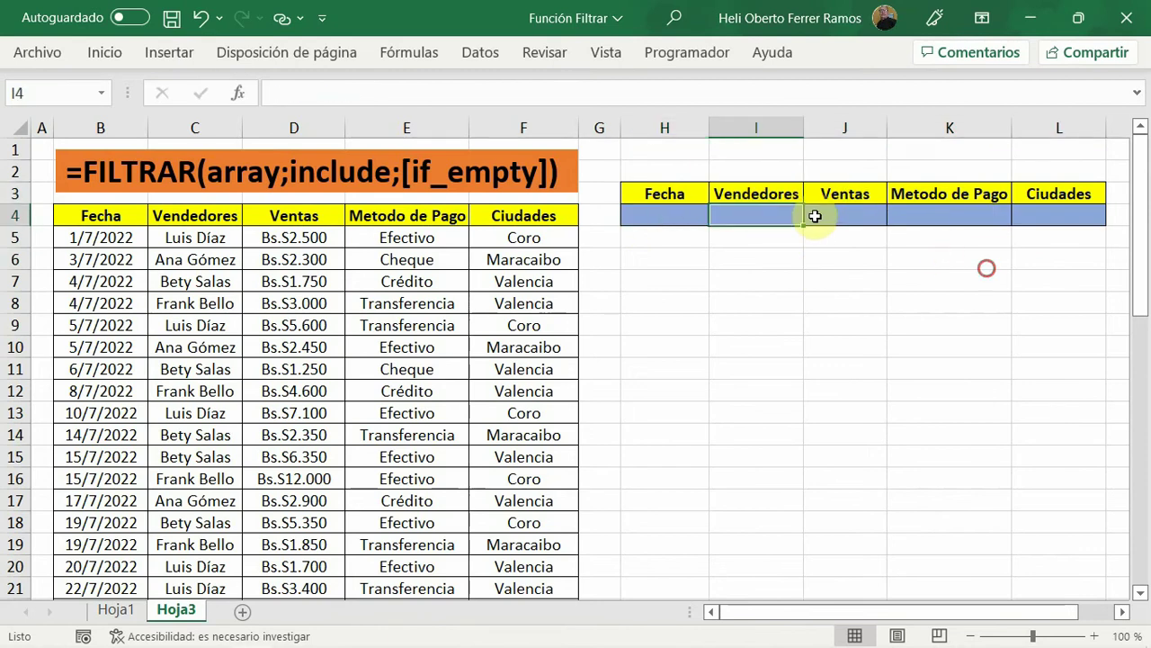
pyautogui.click(846, 216)
pyautogui.click(949, 216)
pyautogui.click(1052, 216)
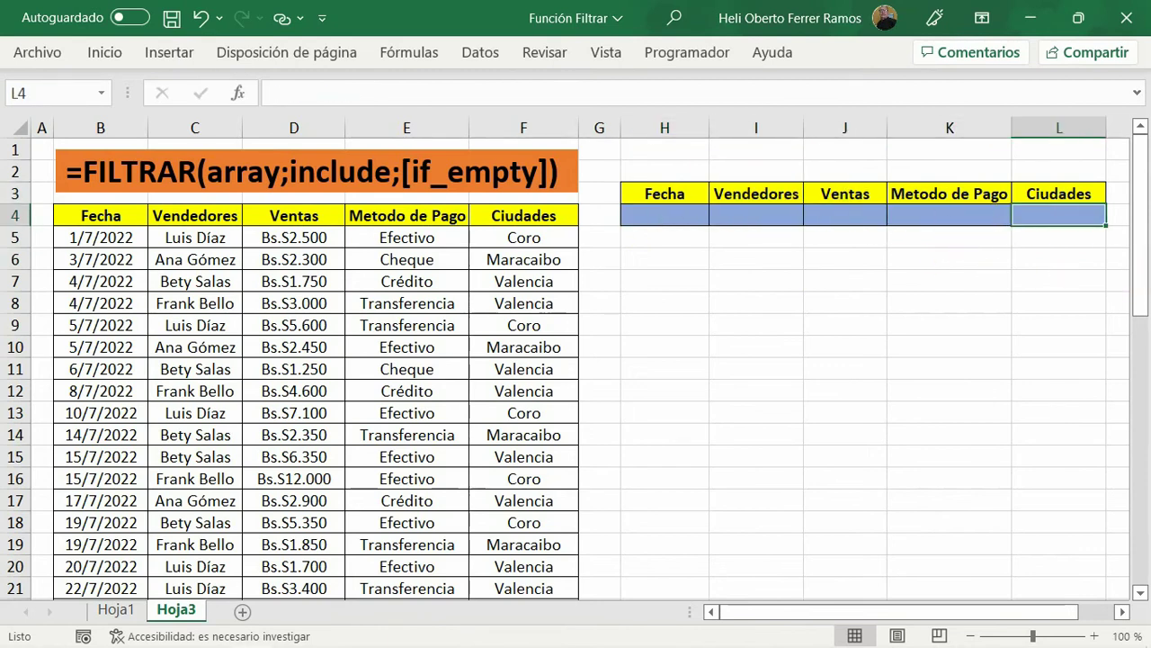
pyautogui.press('Left')
pyautogui.press('Left')
pyautogui.press('Left')
pyautogui.press('Left')
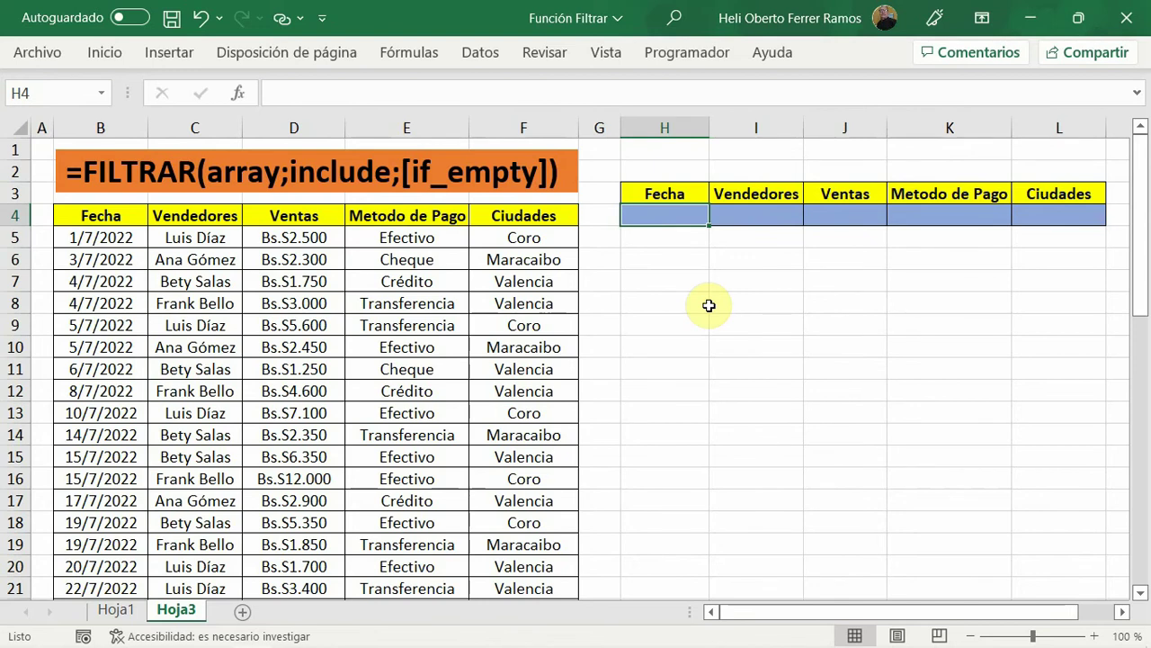
# - Enter a salesperson's name in I4 as the vendor criterion
pyautogui.click(735, 220)
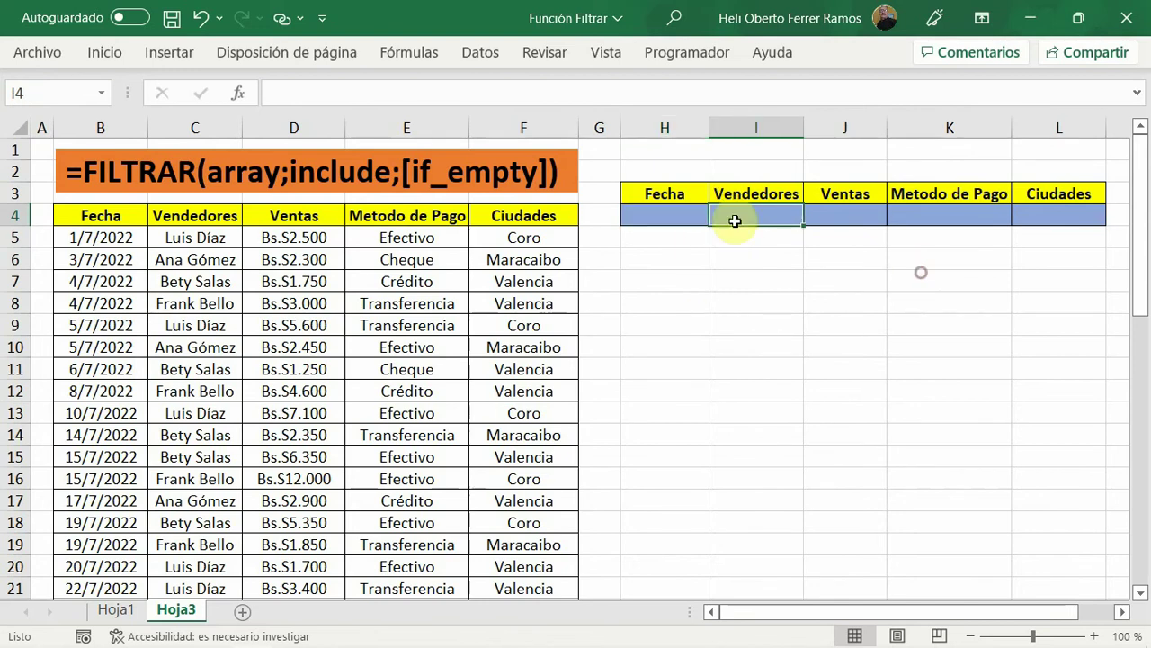
pyautogui.write('Luis Díaz')
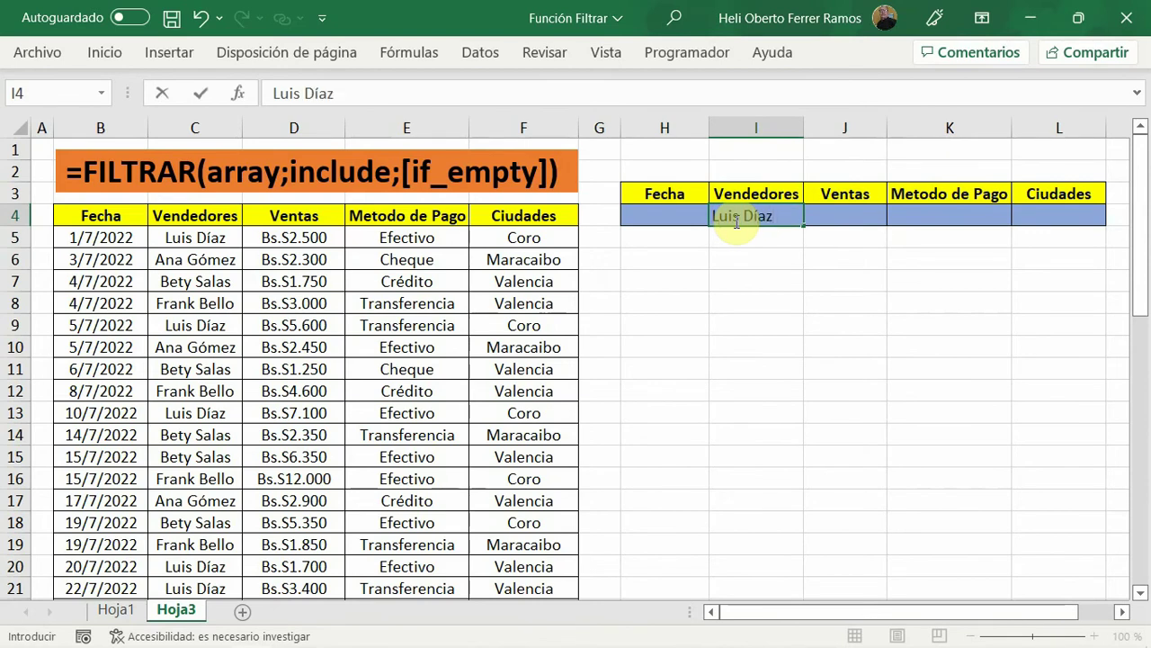
pyautogui.click(727, 323)
# - Make the criteria row H4:L4 centred and bold
pyautogui.moveTo(645, 216); pyautogui.dragTo(1034, 213)
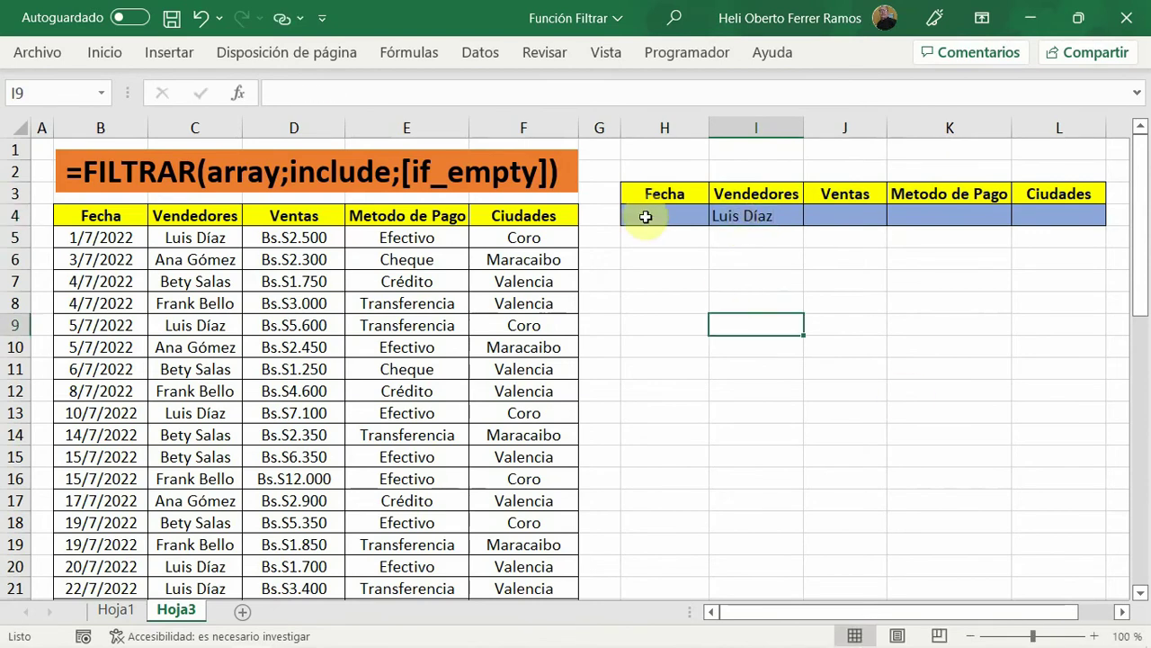
pyautogui.click(105, 54)
pyautogui.click(387, 127)
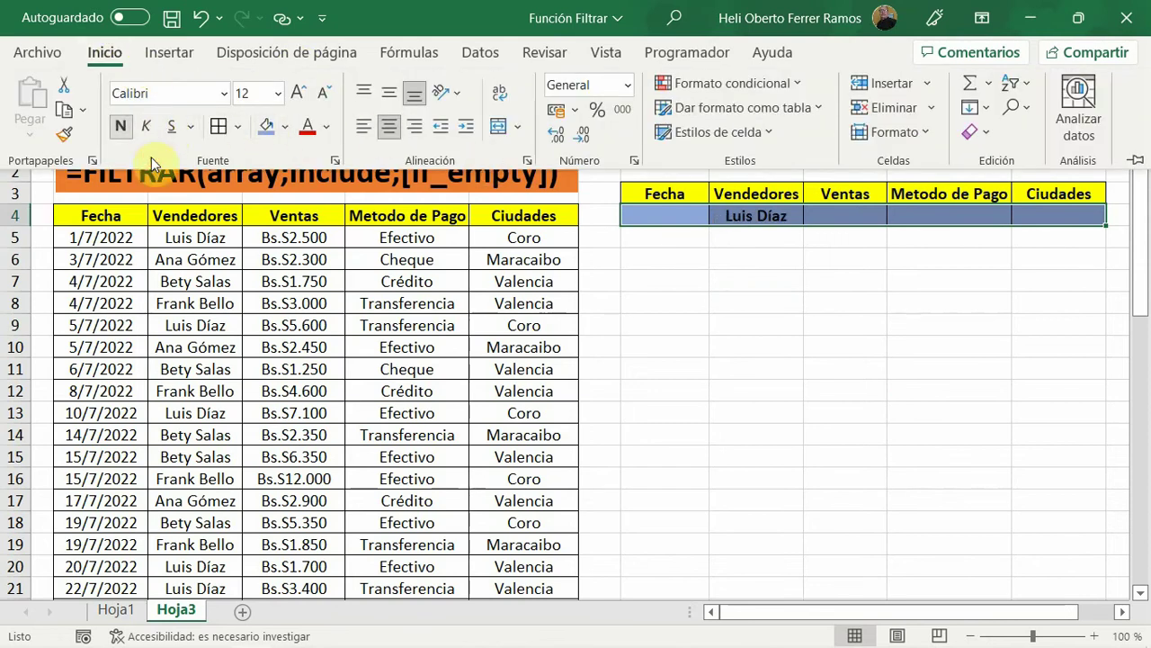
pyautogui.click(121, 126)
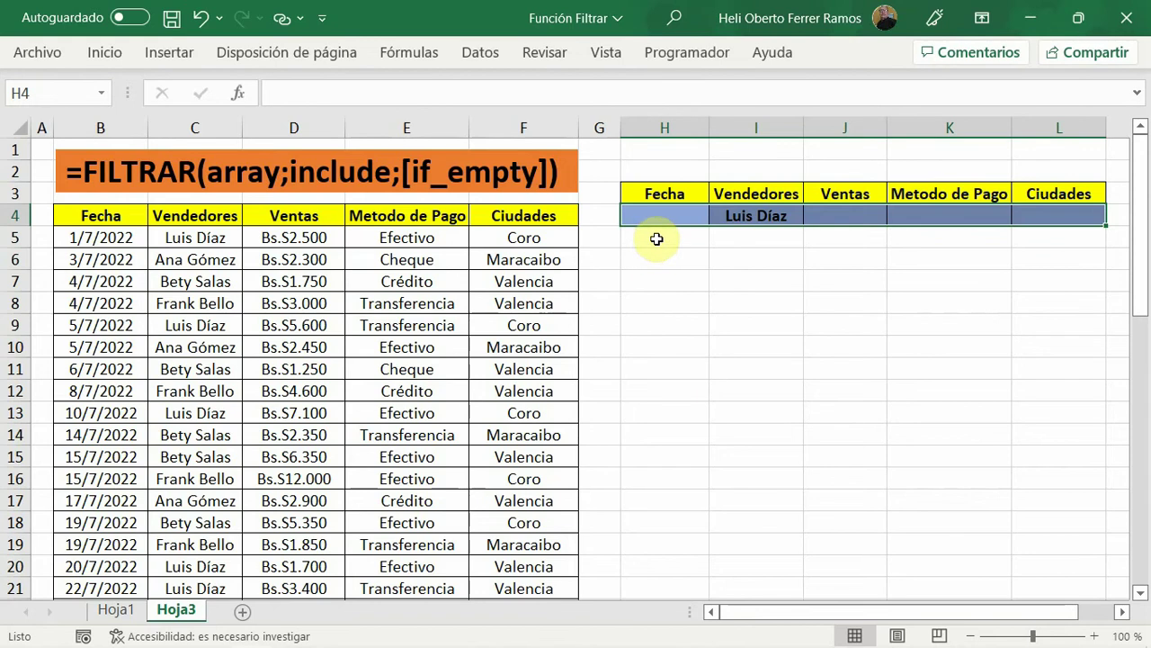
pyautogui.click(661, 238)
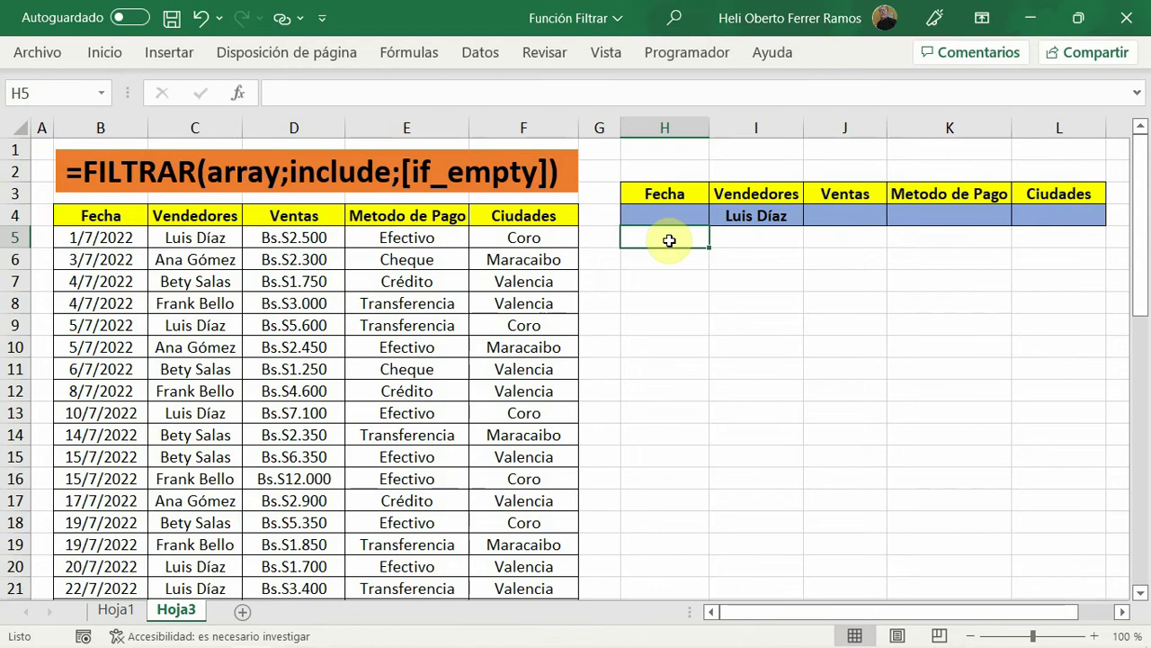
# - Begin the =FILTRAR( formula in H5 via the autocomplete suggestion
pyautogui.click(363, 115)
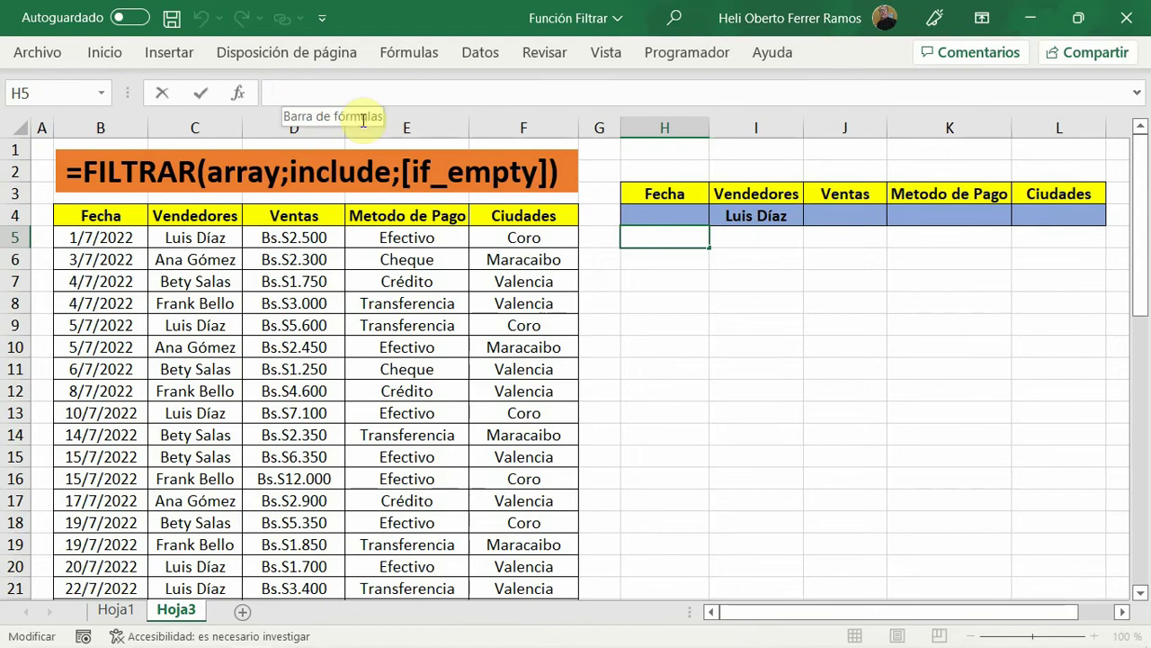
pyautogui.write('=')
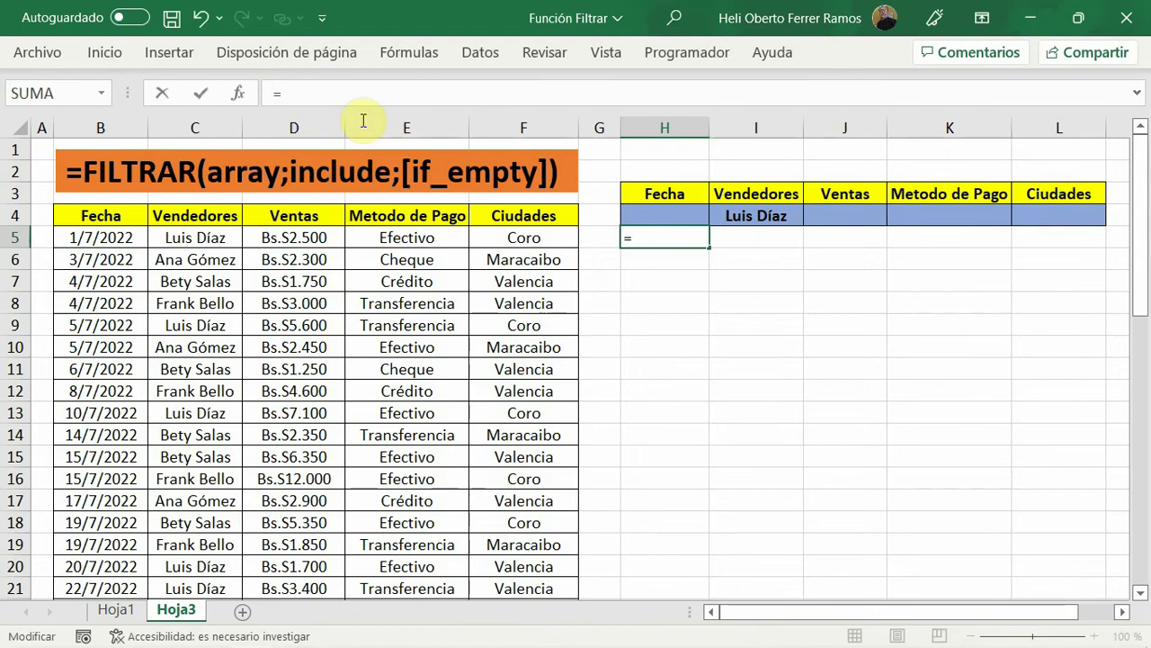
pyautogui.write('filtrar')
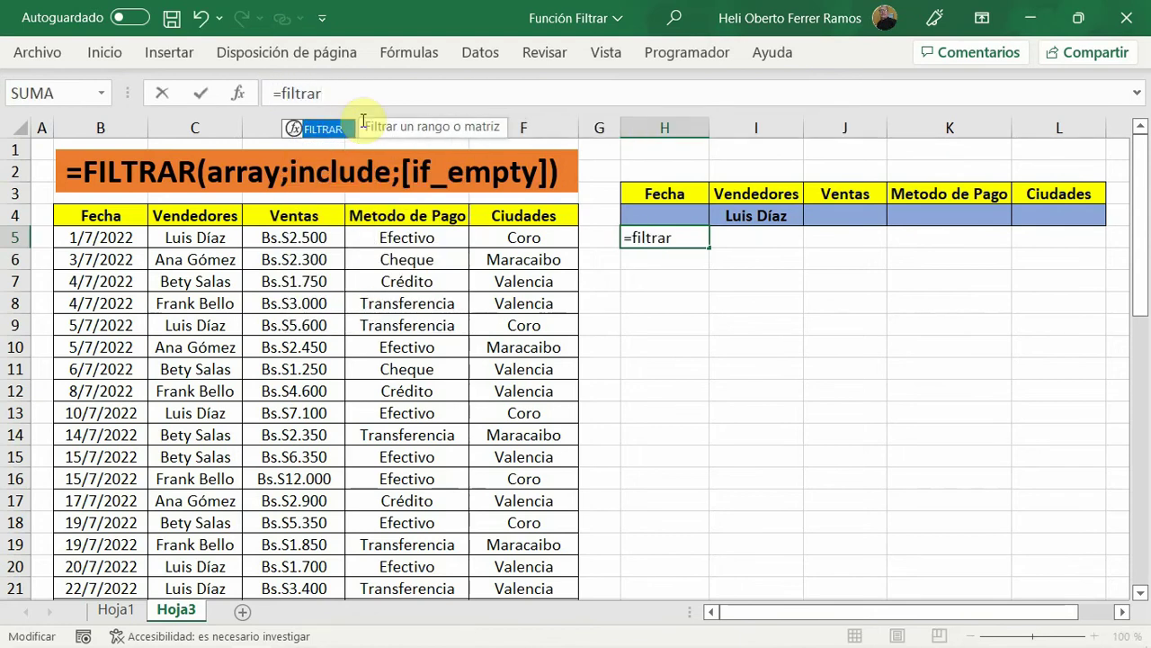
pyautogui.doubleClick(321, 130)
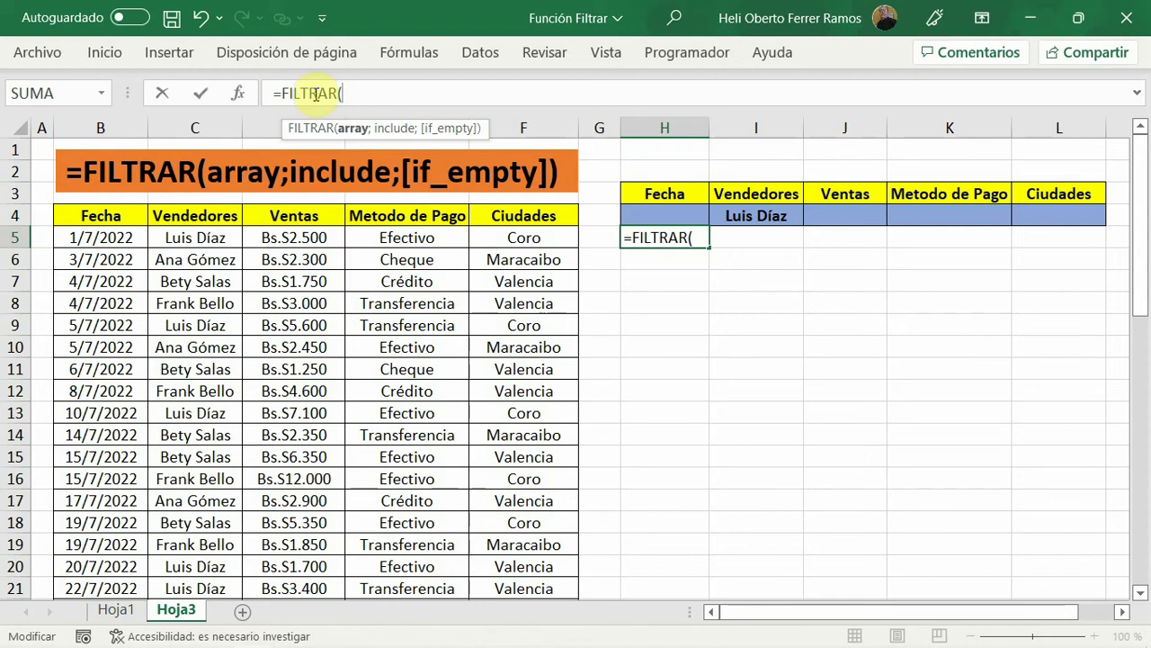
# - Complete =FILTRAR(B5:F27;C5:C27=I4;"S.I") in H5 so matching vendor sales spill into H5:L10
pyautogui.click(68, 236)
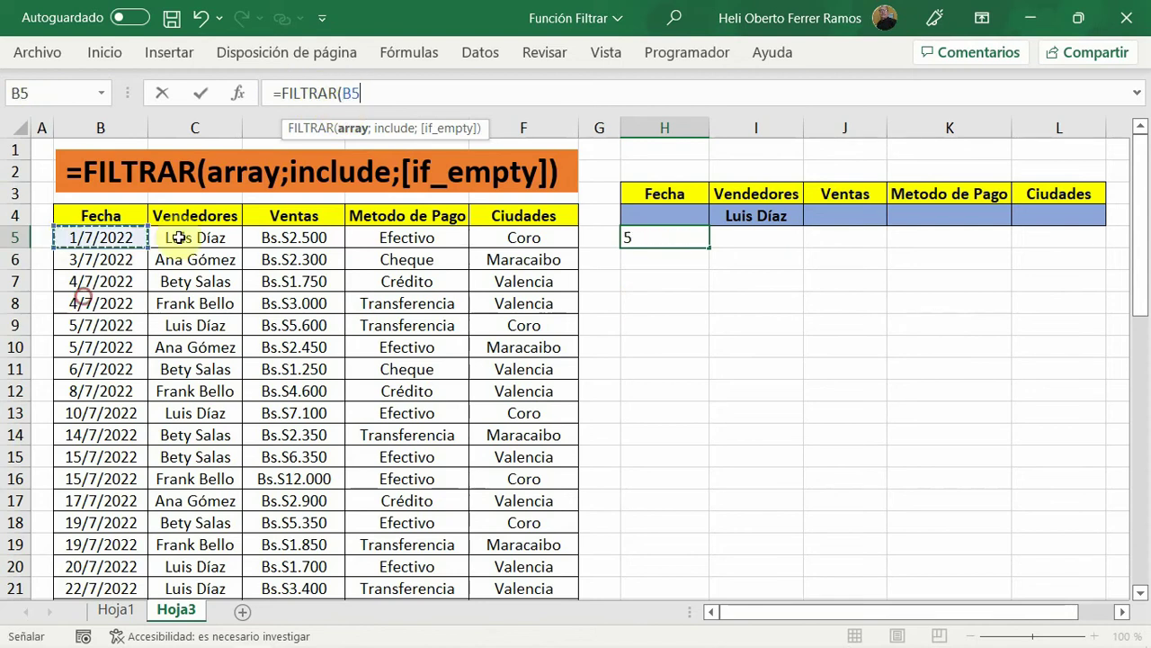
pyautogui.moveTo(179, 238)
pyautogui.mouseDown()
pyautogui.moveTo(526, 644)
pyautogui.moveTo(527, 565)
pyautogui.mouseUp()
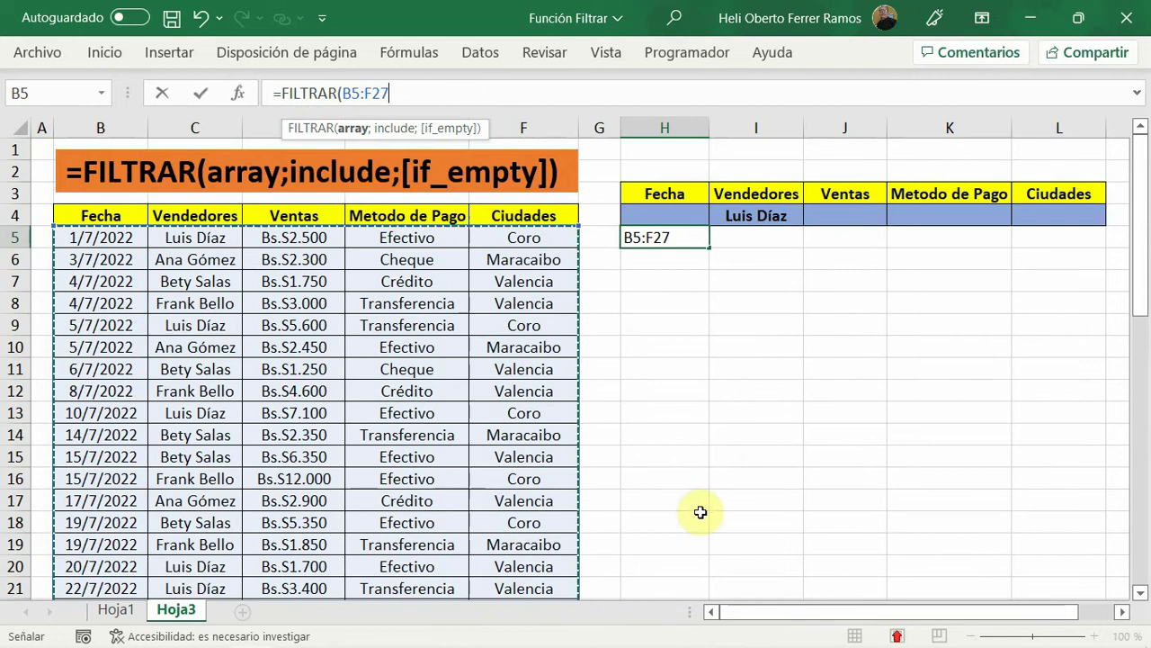
pyautogui.write(';')
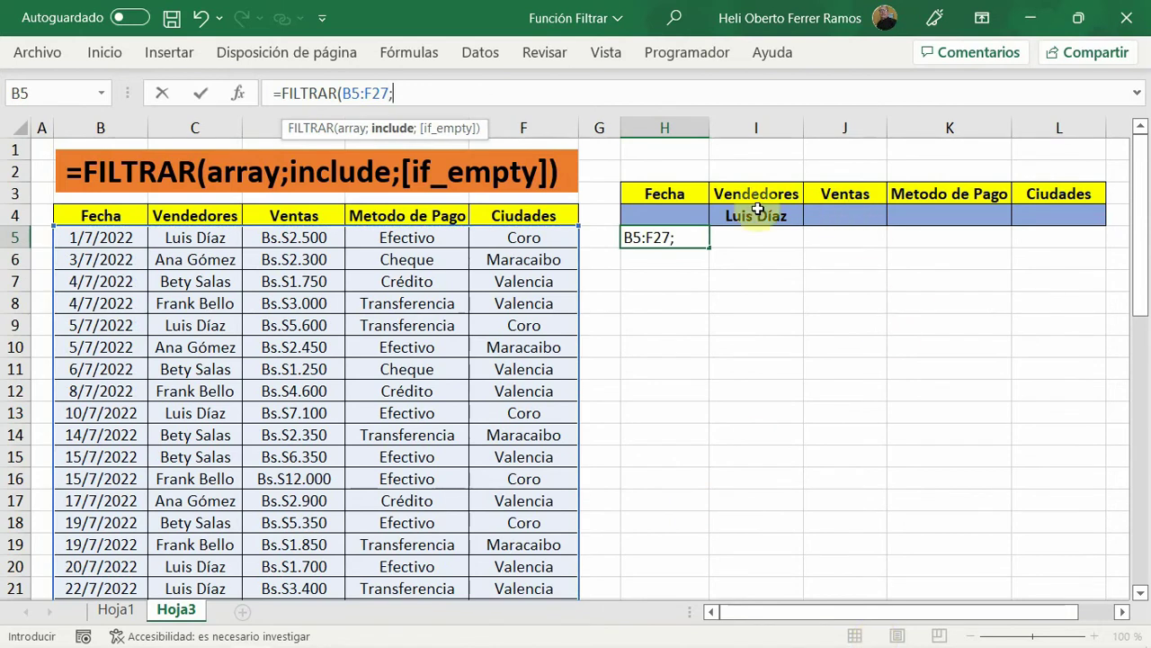
pyautogui.moveTo(192, 239); pyautogui.dragTo(189, 586)
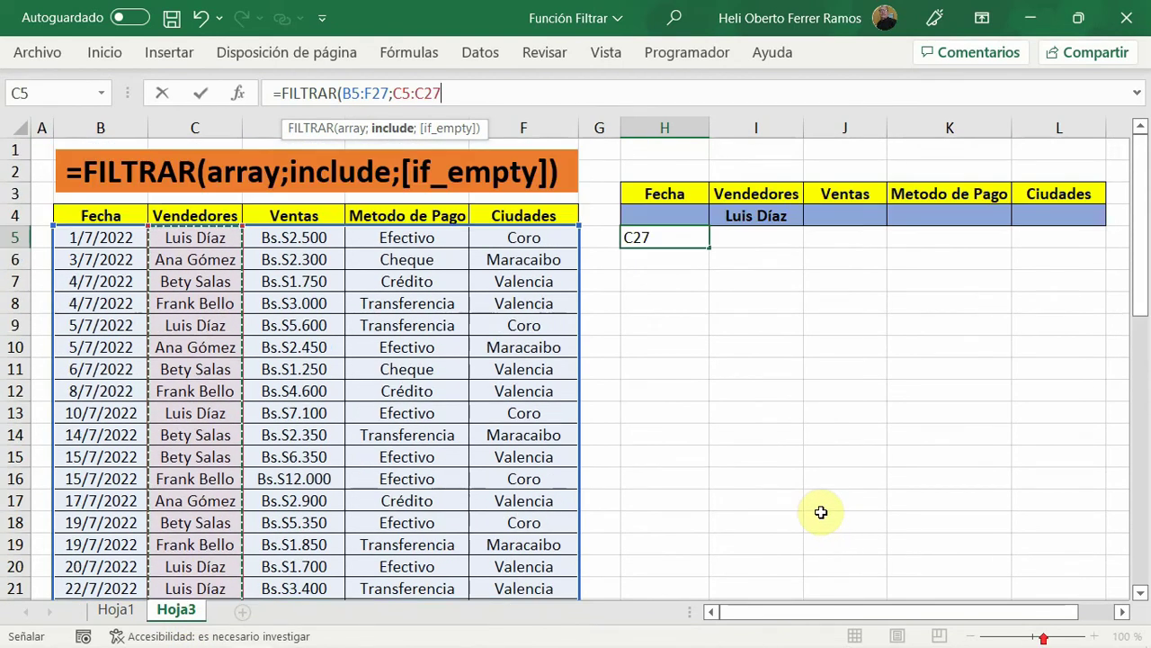
pyautogui.write('=')
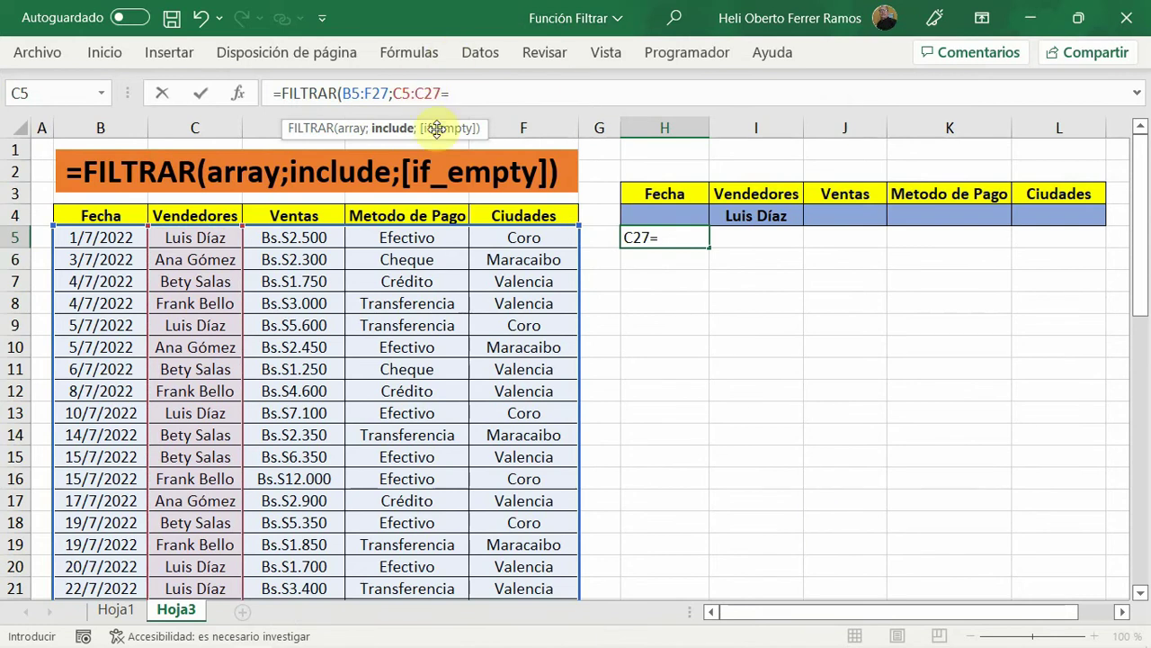
pyautogui.click(756, 216)
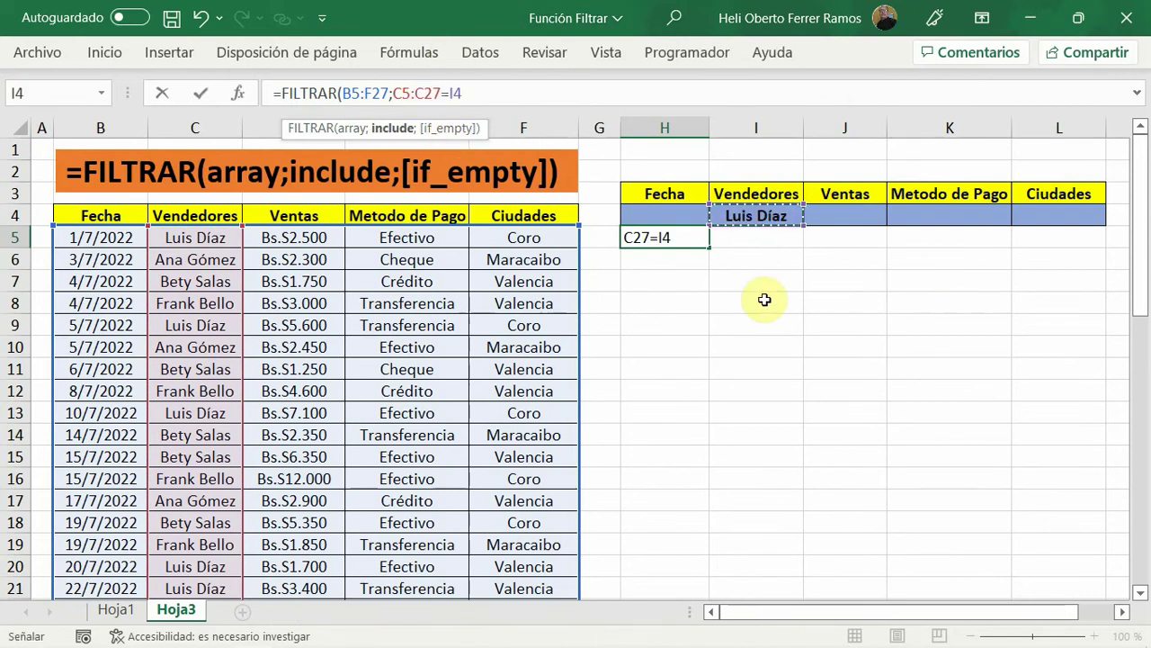
pyautogui.write(';"S.I')
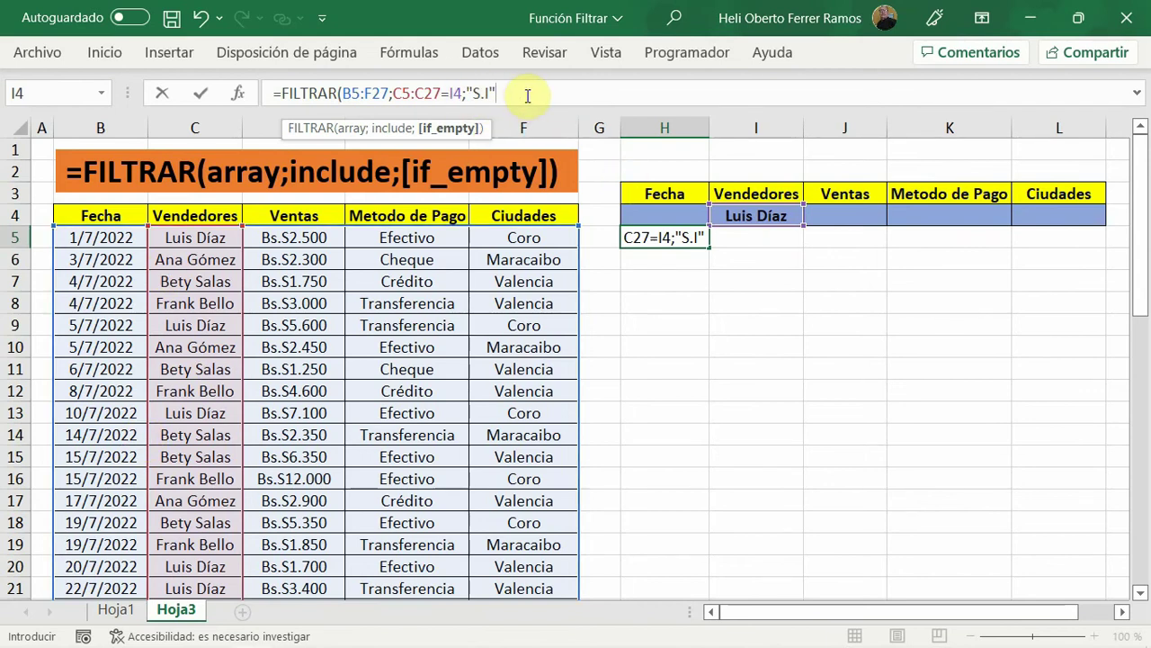
pyautogui.write(')')
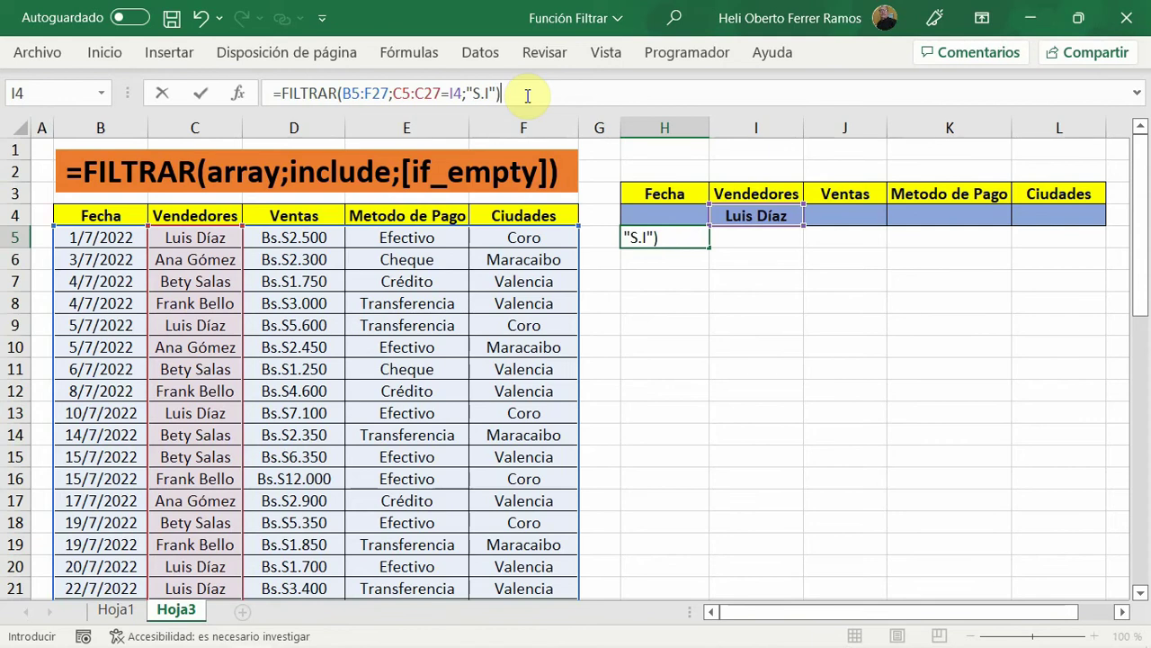
pyautogui.press('Return')
# - Format the Fecha results in H5:H10 as Fecha corta
pyautogui.click(820, 416)
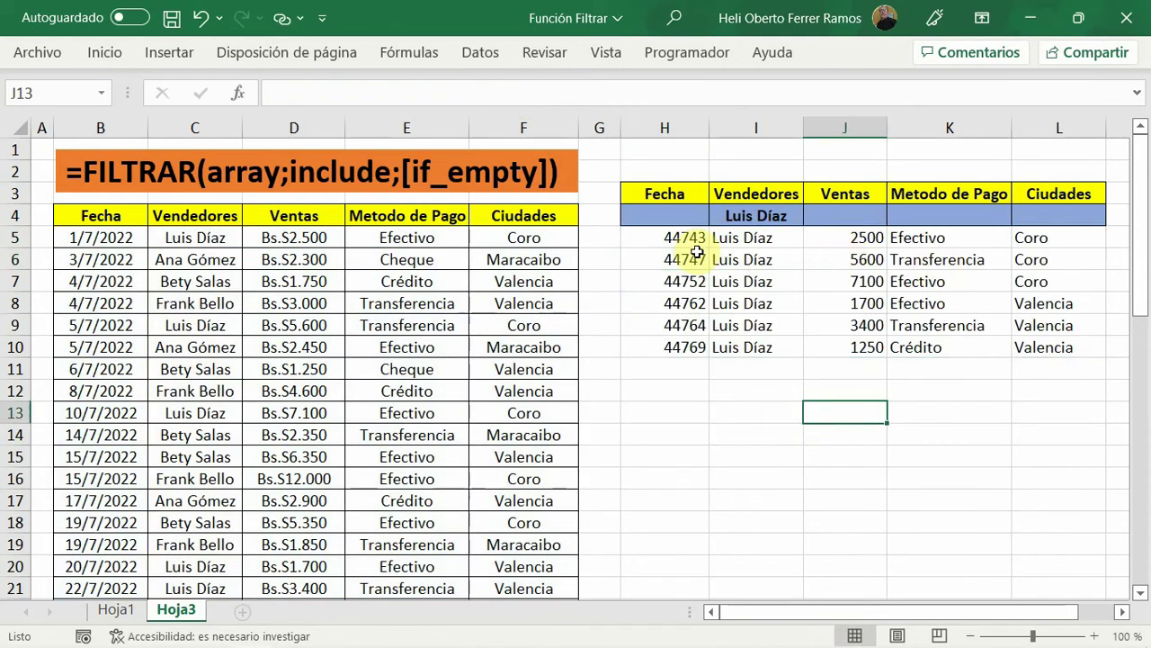
pyautogui.moveTo(679, 237)
pyautogui.mouseDown()
pyautogui.moveTo(685, 343)
pyautogui.moveTo(715, 321)
pyautogui.moveTo(707, 372)
pyautogui.mouseUp()
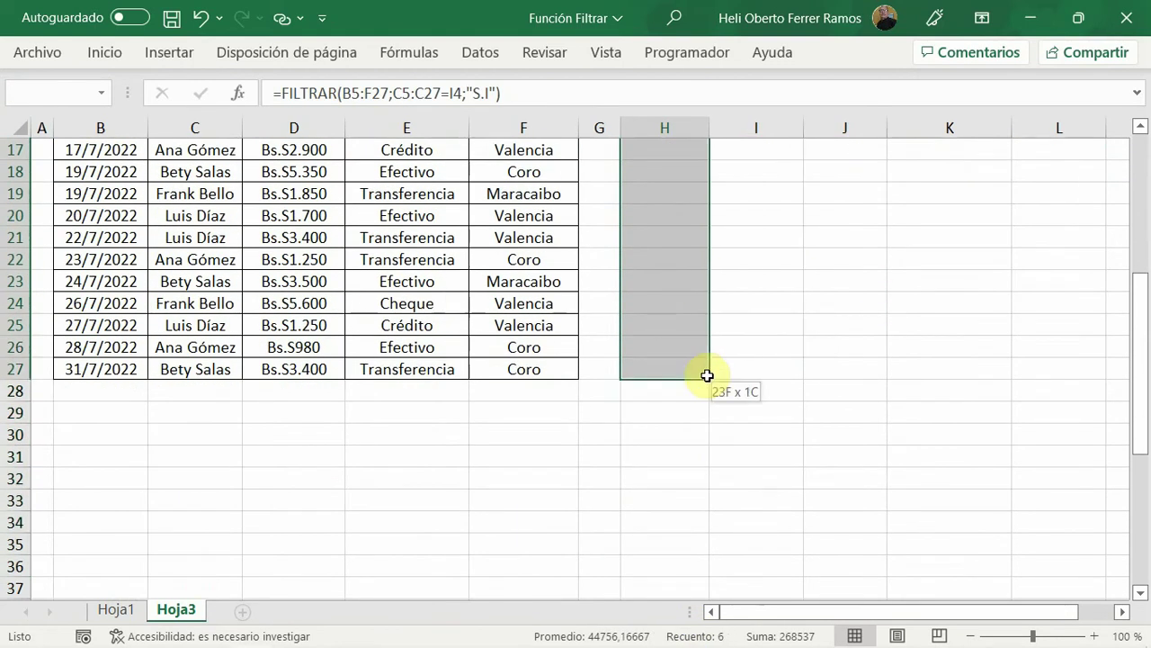
pyautogui.scroll(5, 899, 537)
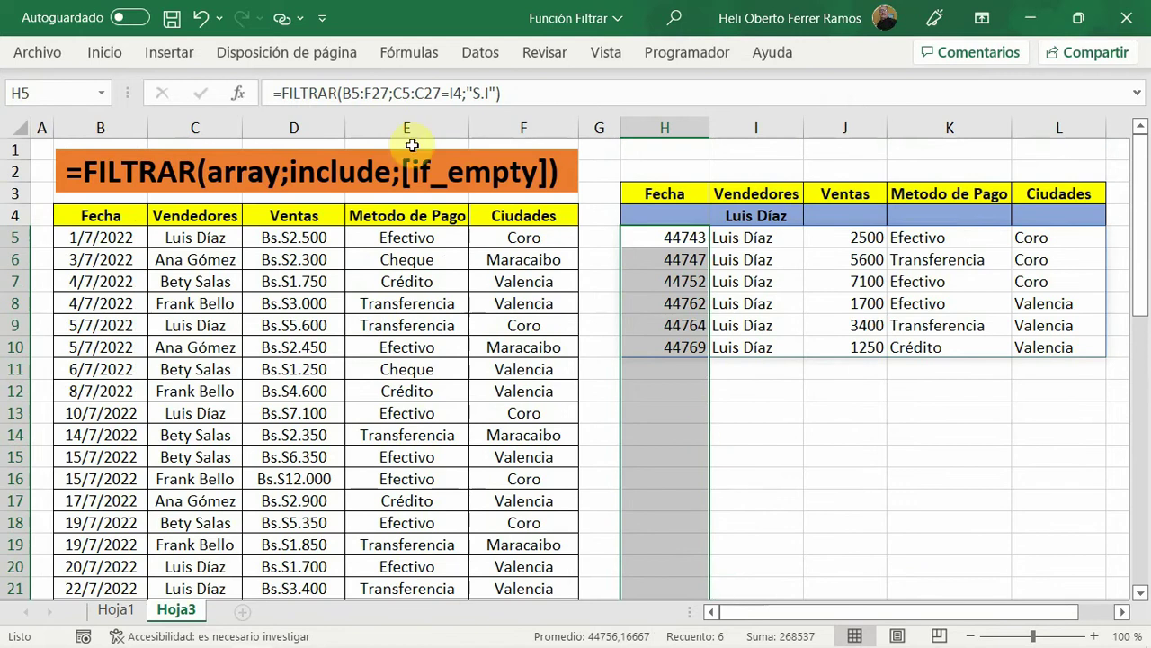
pyautogui.click(105, 56)
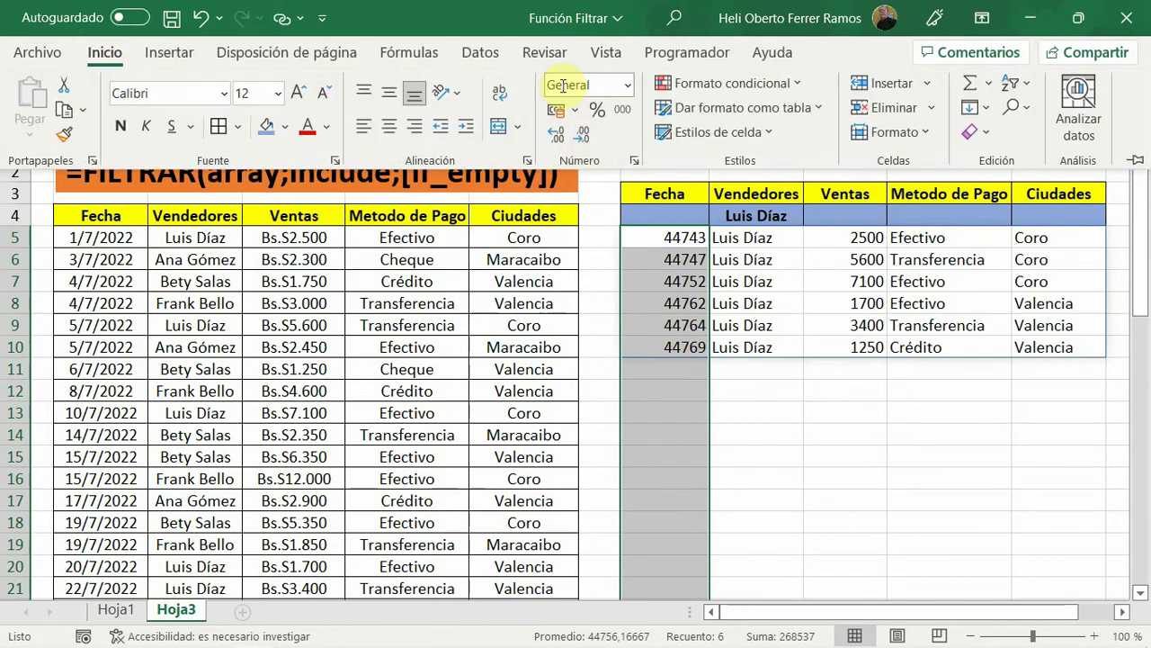
pyautogui.click(630, 90)
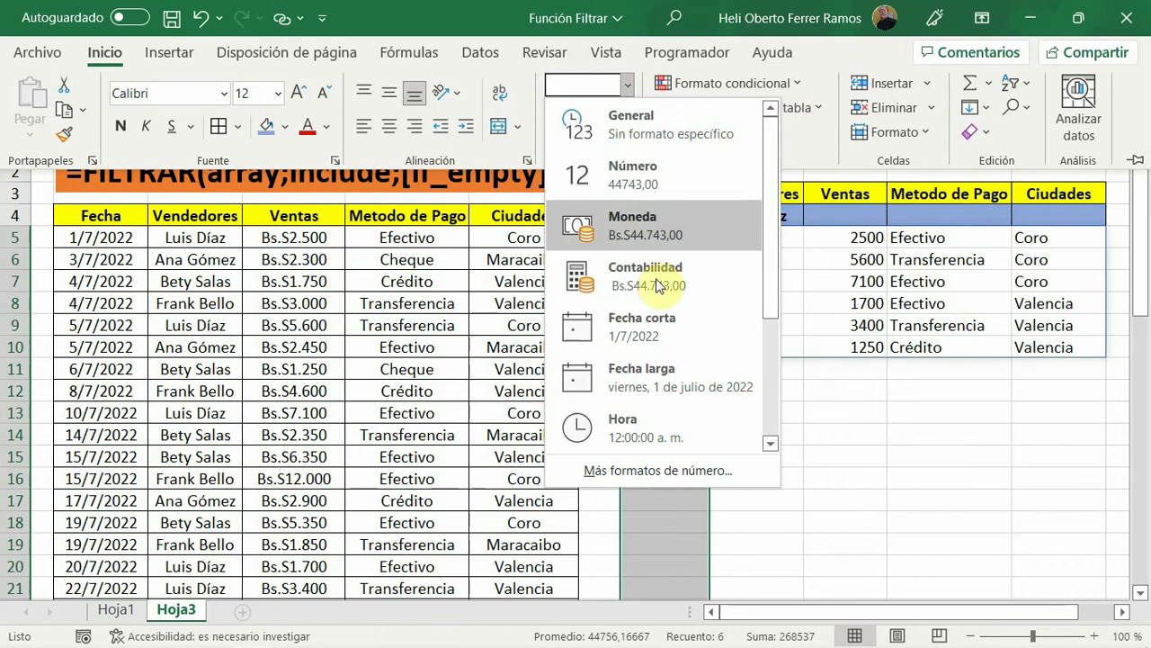
pyautogui.click(650, 327)
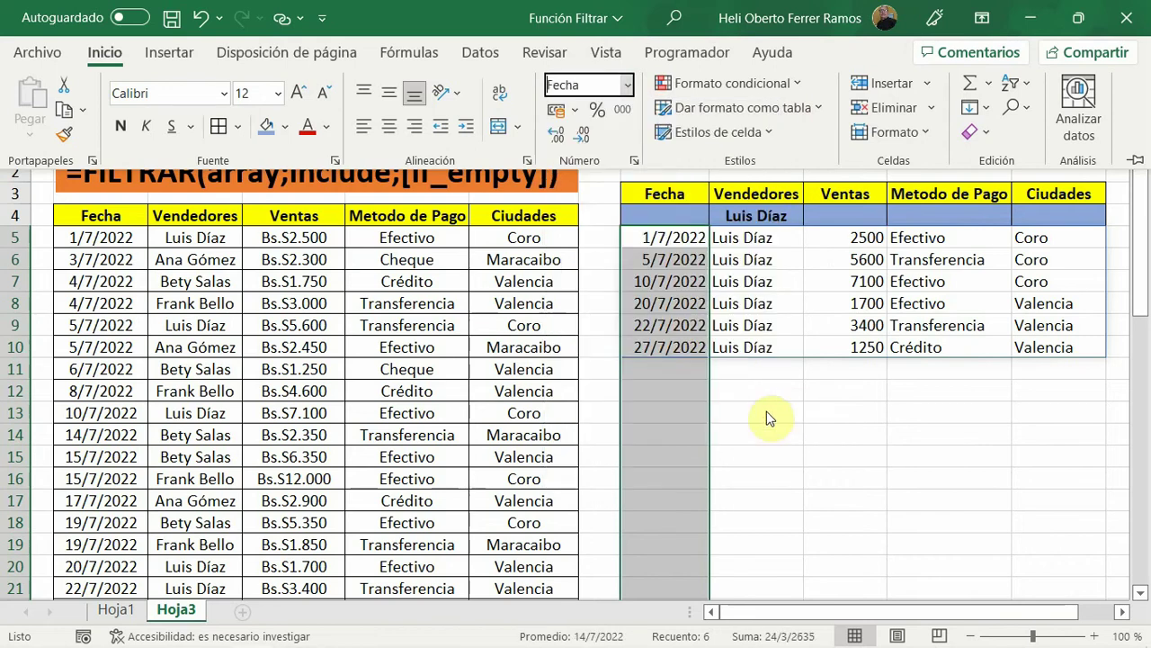
pyautogui.click(778, 441)
pyautogui.click(778, 440)
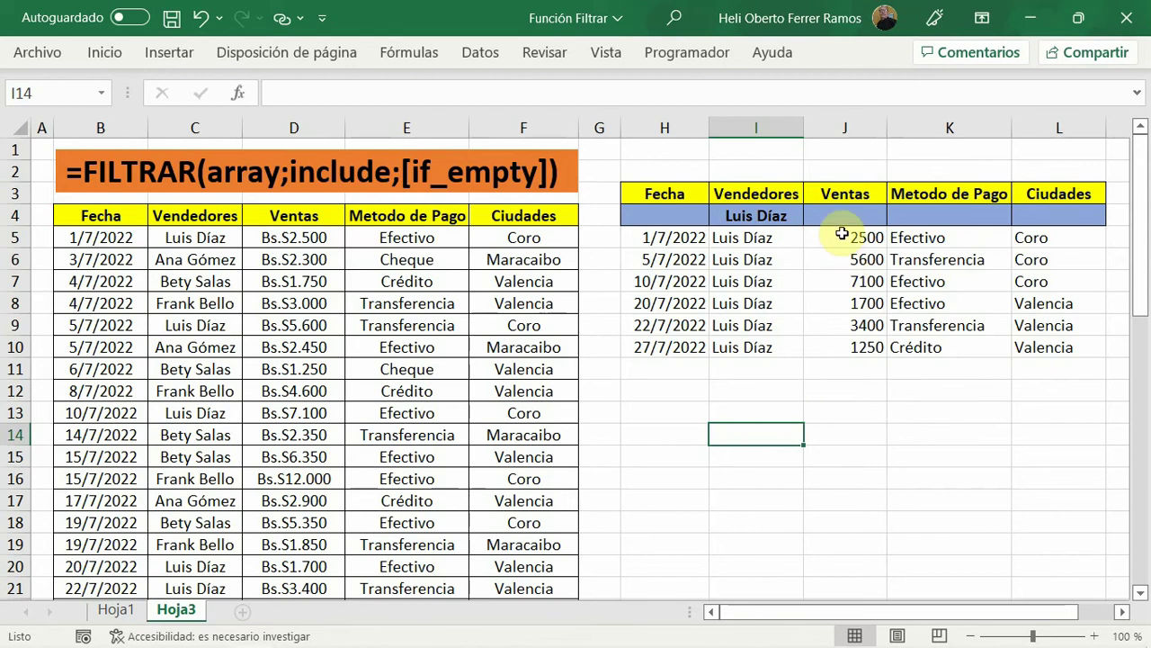
# - Format the Ventas results in J5:J10 as Moneda with no decimal places
pyautogui.moveTo(841, 236); pyautogui.dragTo(870, 504)
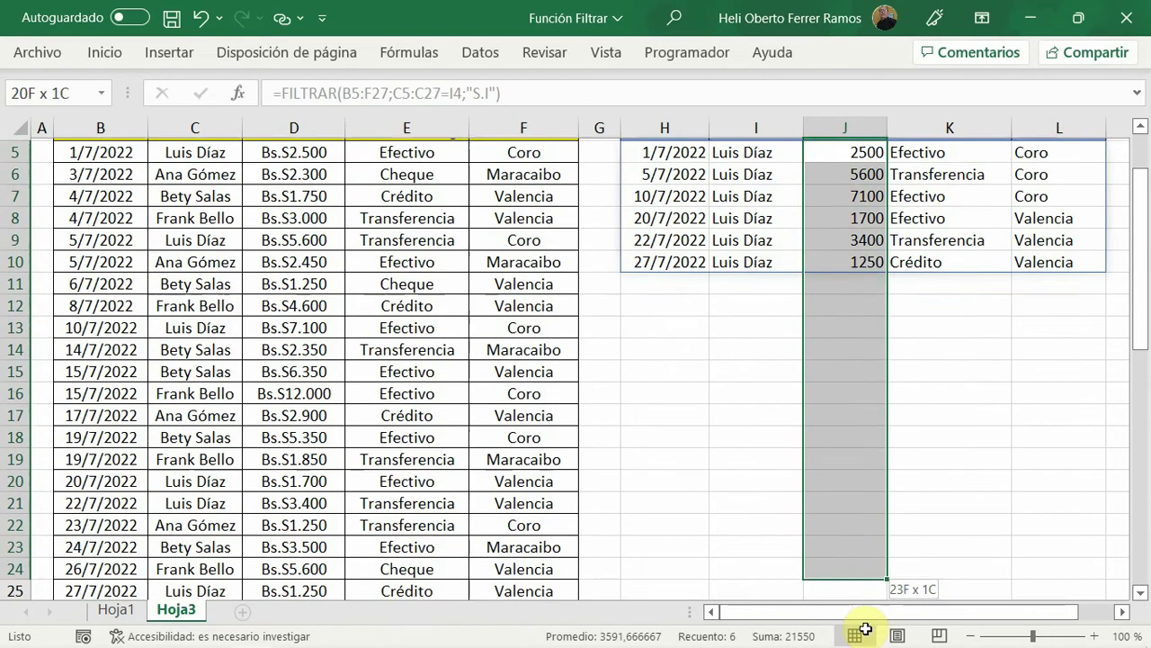
pyautogui.scroll(3, 845, 540)
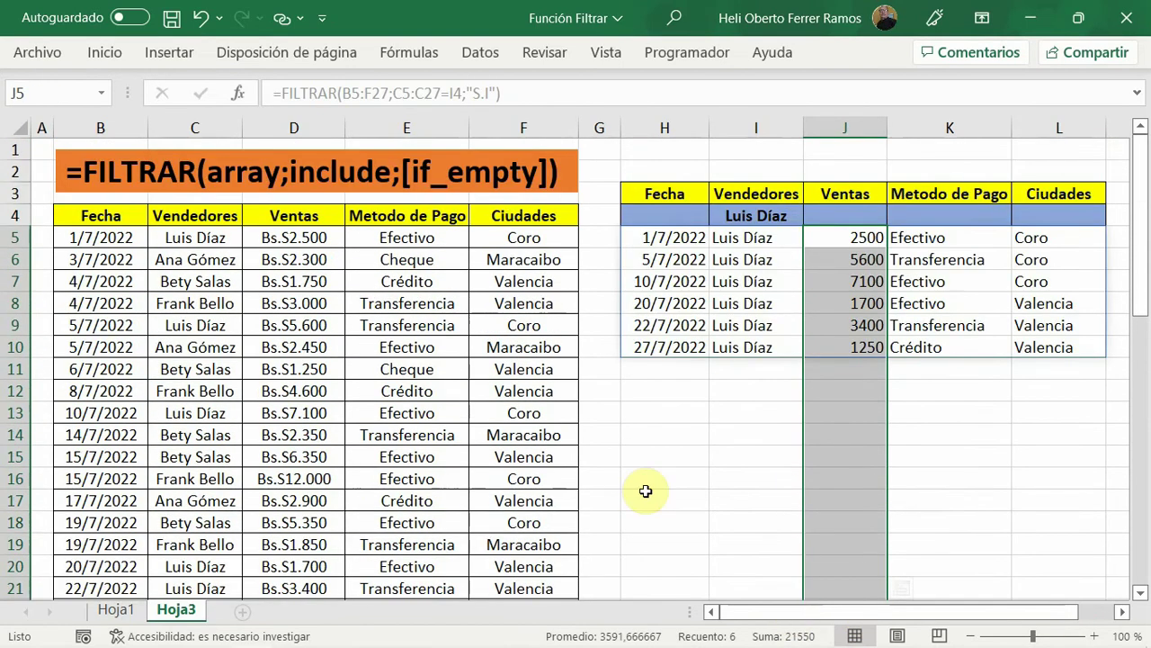
pyautogui.click(114, 73)
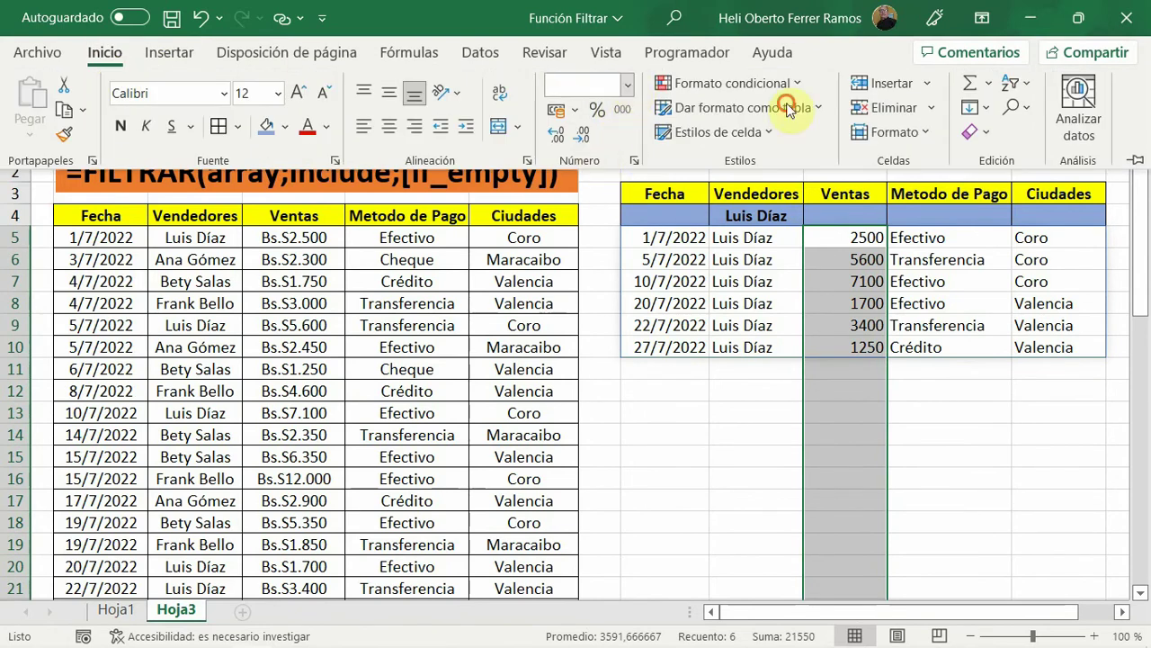
pyautogui.click(627, 84)
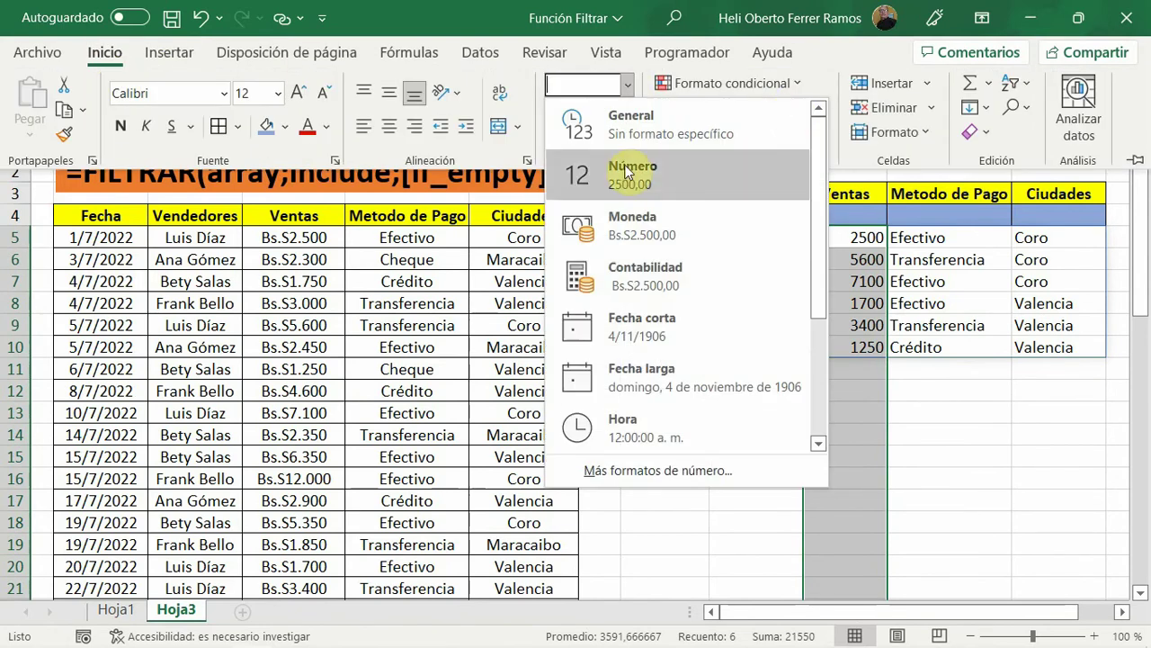
pyautogui.click(589, 223)
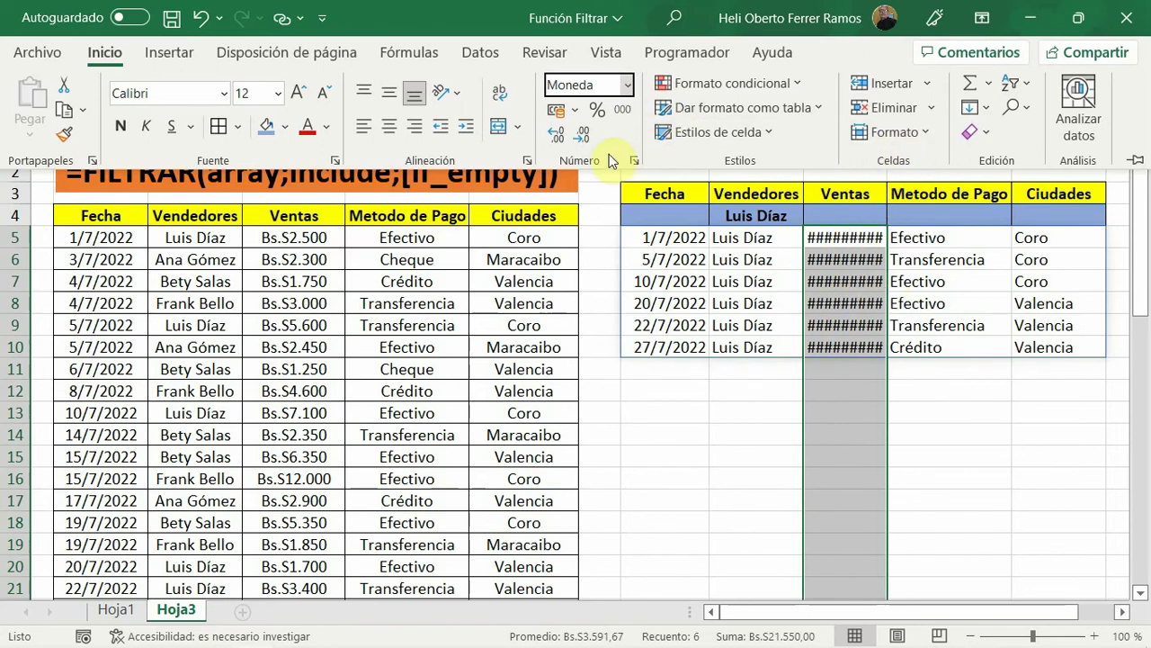
pyautogui.click(590, 136)
pyautogui.click(589, 137)
# - Center the values in the filtered results range H5:L10, then reselect H5 to check its formula
pyautogui.moveTo(648, 238)
pyautogui.mouseDown()
pyautogui.moveTo(821, 245)
pyautogui.moveTo(1046, 633)
pyautogui.moveTo(1053, 543)
pyautogui.mouseUp()
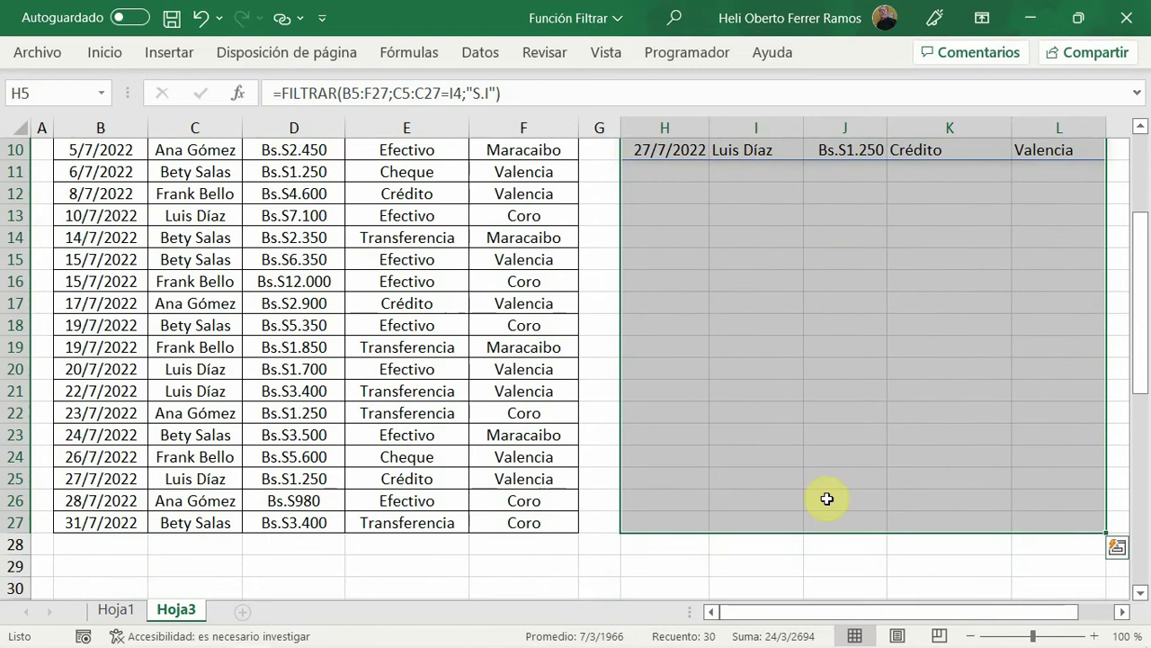
pyautogui.scroll(3, 660, 456)
pyautogui.click(101, 52)
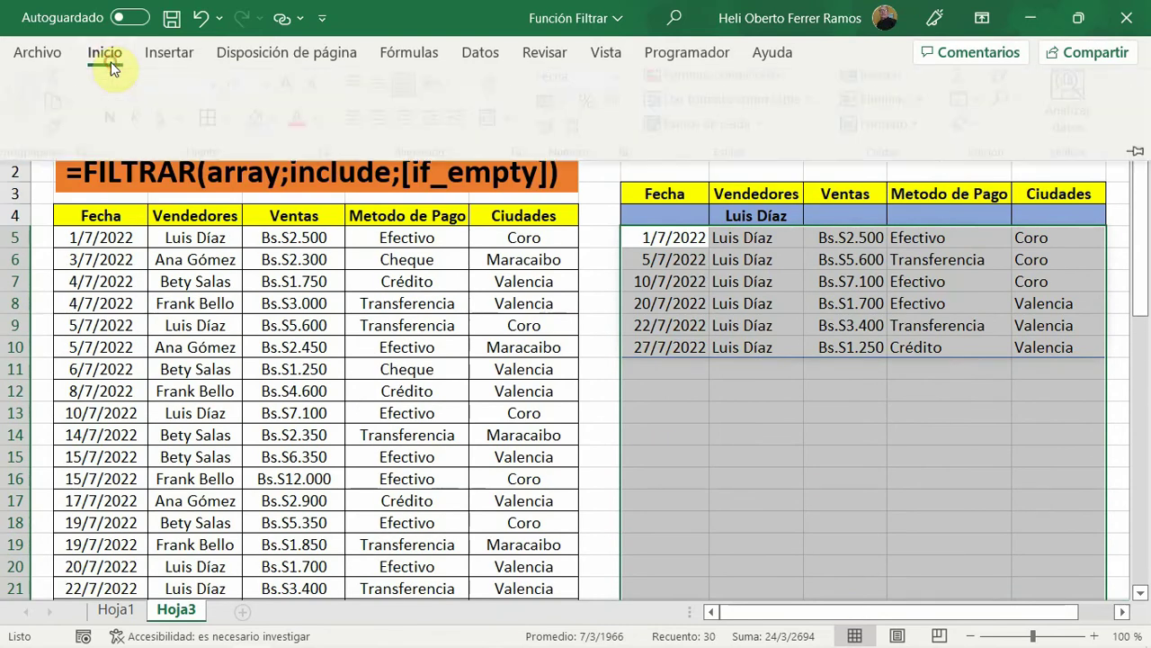
pyautogui.click(388, 129)
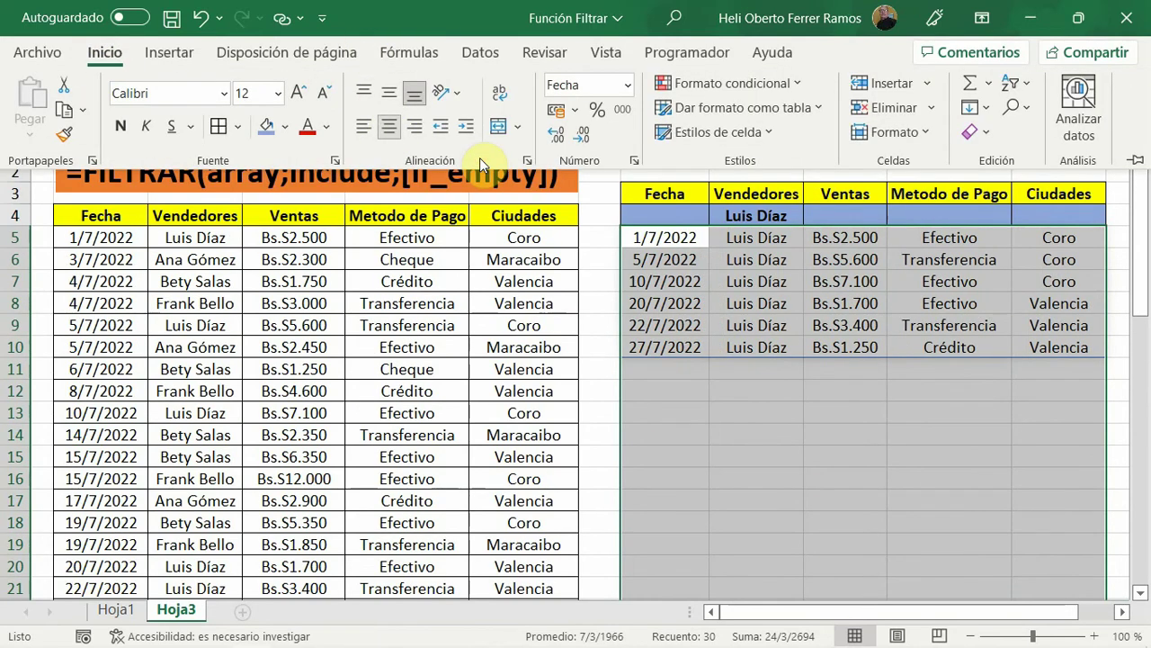
pyautogui.click(1110, 570)
pyautogui.click(841, 428)
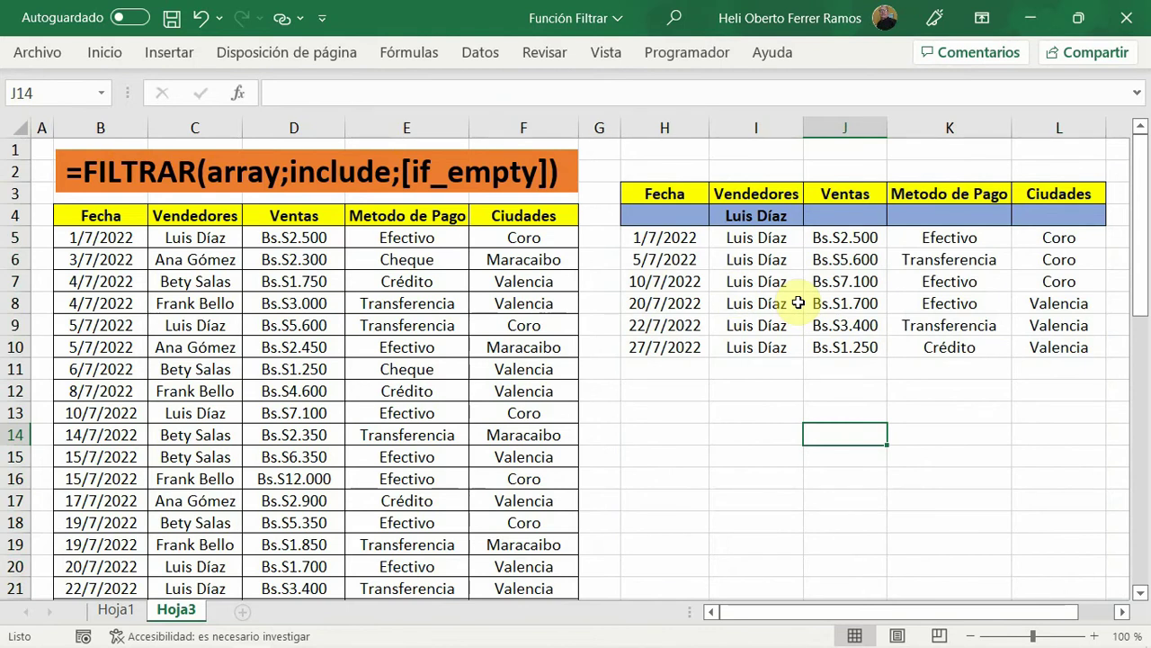
pyautogui.click(663, 237)
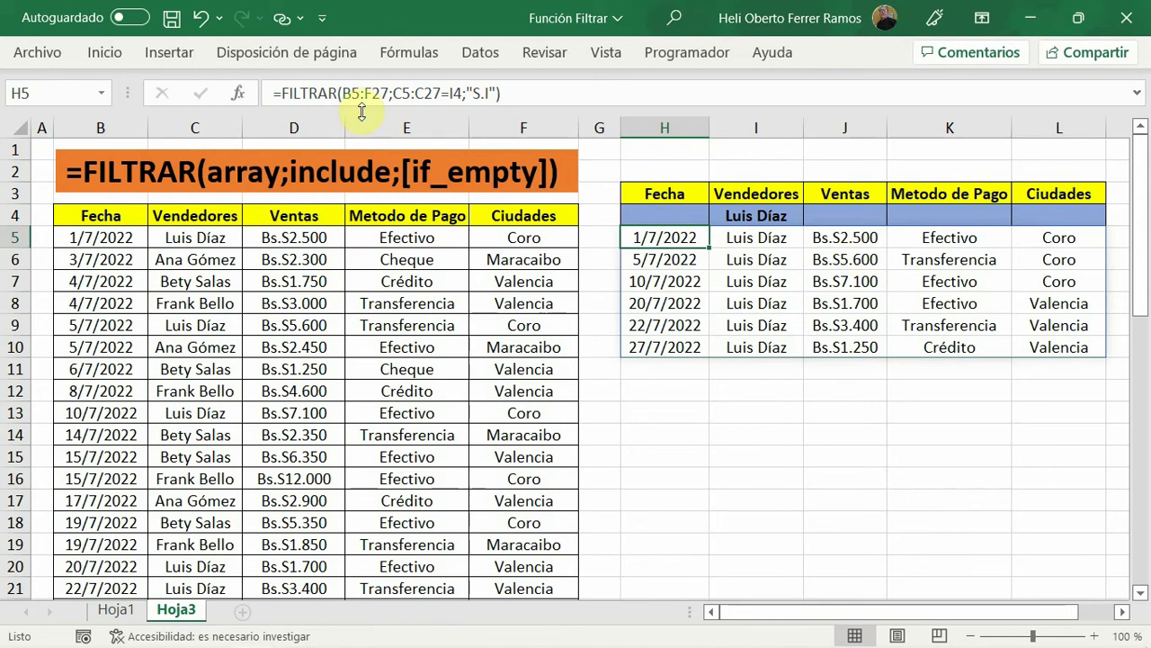
# - Wrap the H5 FILTRAR formula in ORDENAR with arguments 3;-1;FALSO to sort by Ventas descending
pyautogui.click(280, 92)
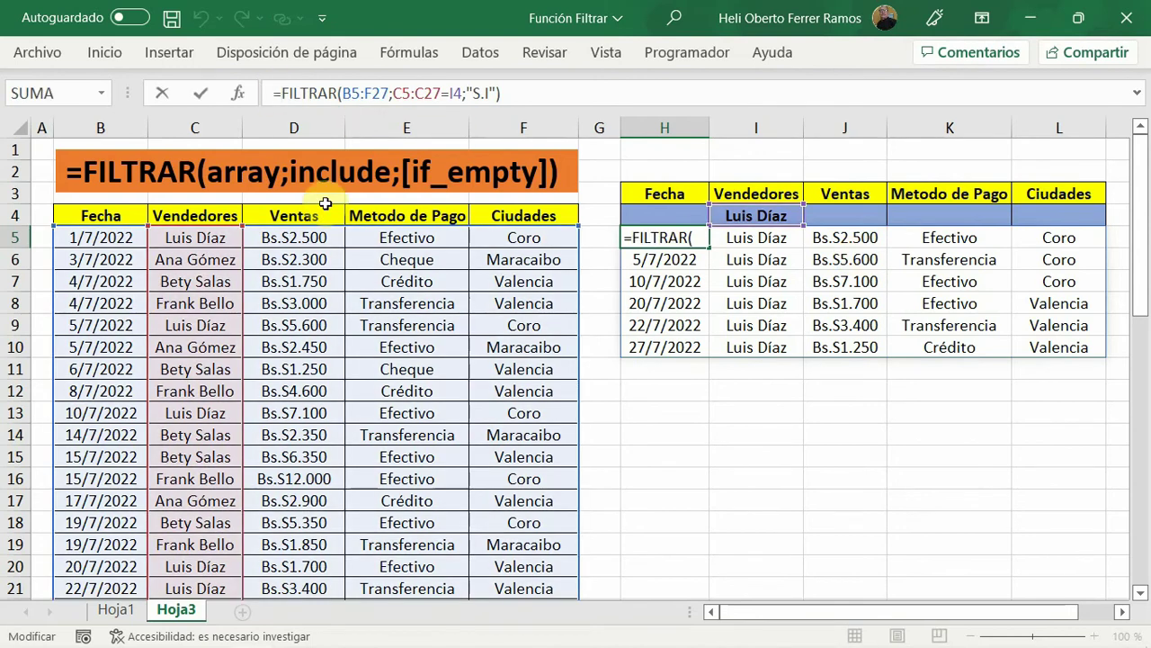
pyautogui.write('o')
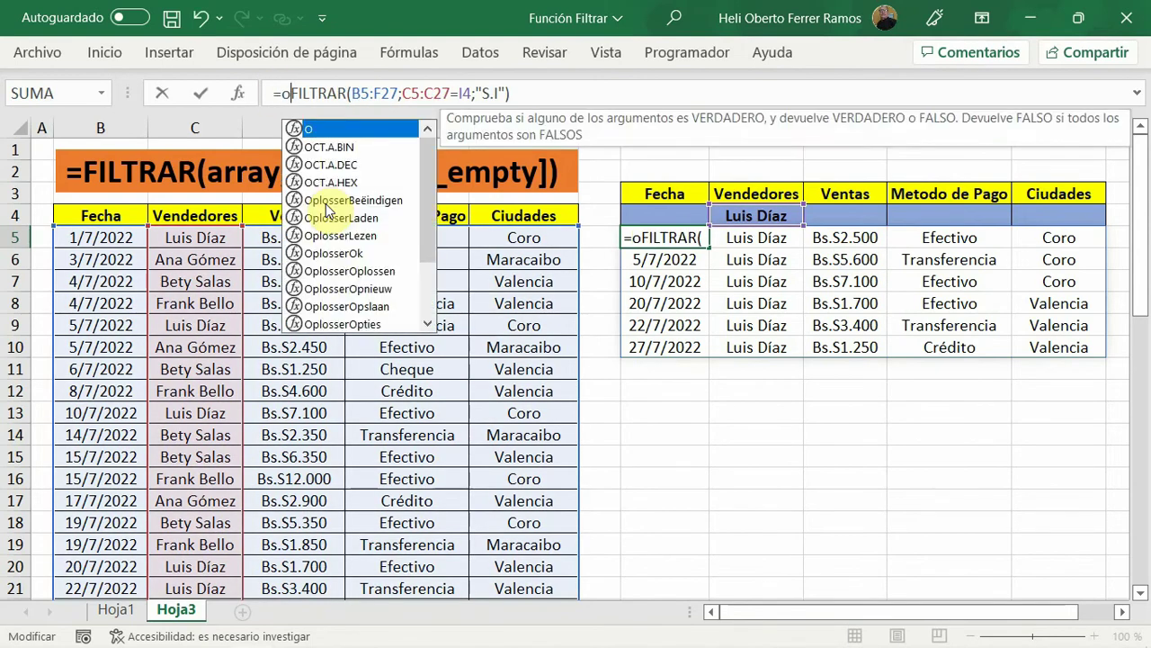
pyautogui.write('rde')
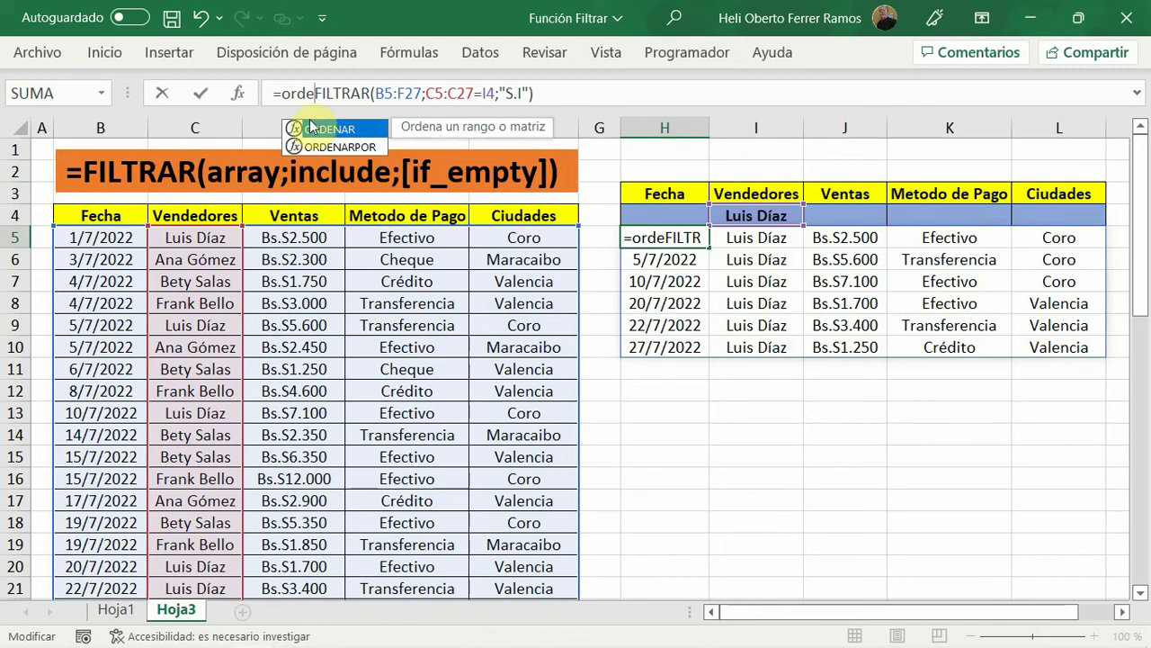
pyautogui.doubleClick(316, 130)
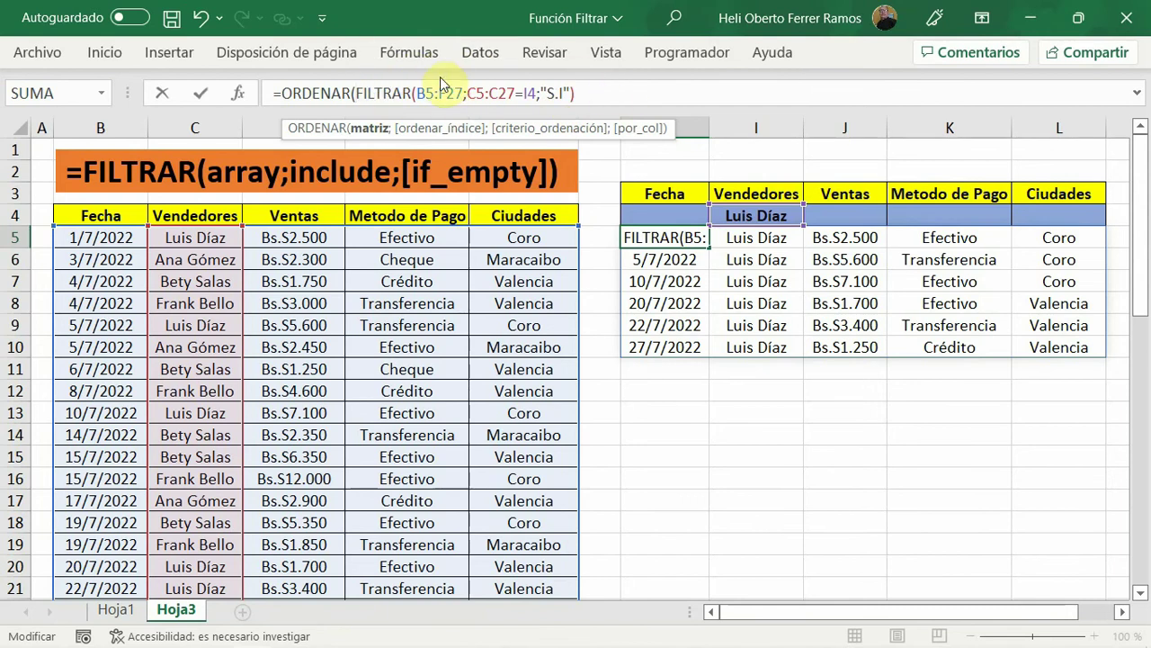
pyautogui.click(594, 94)
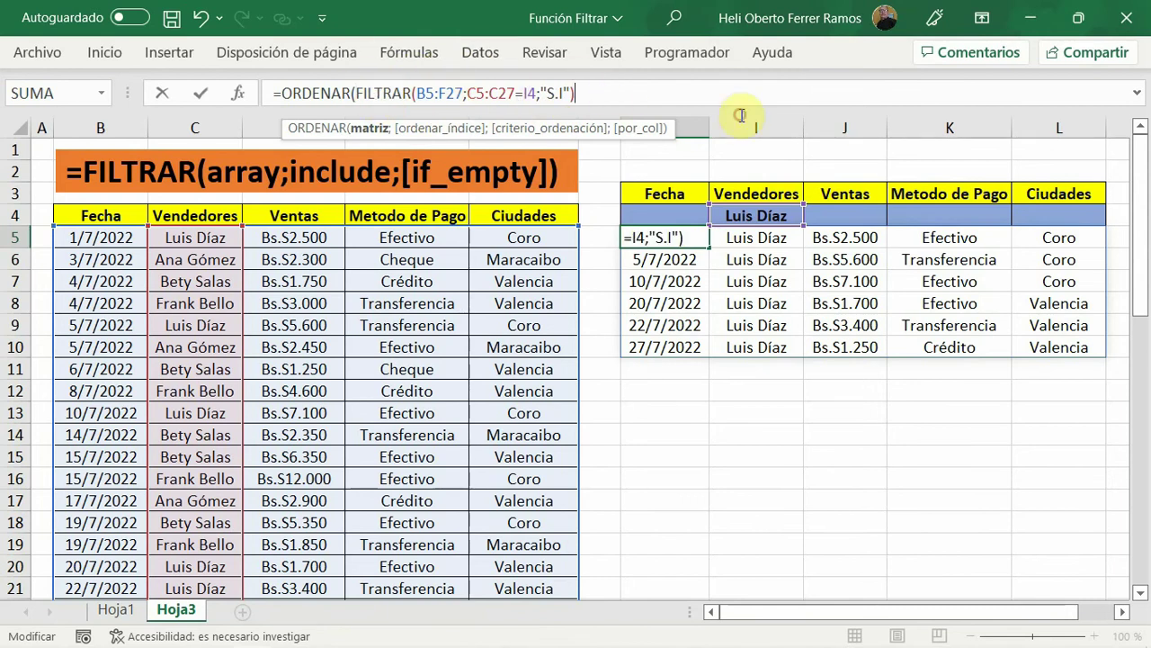
pyautogui.write(';')
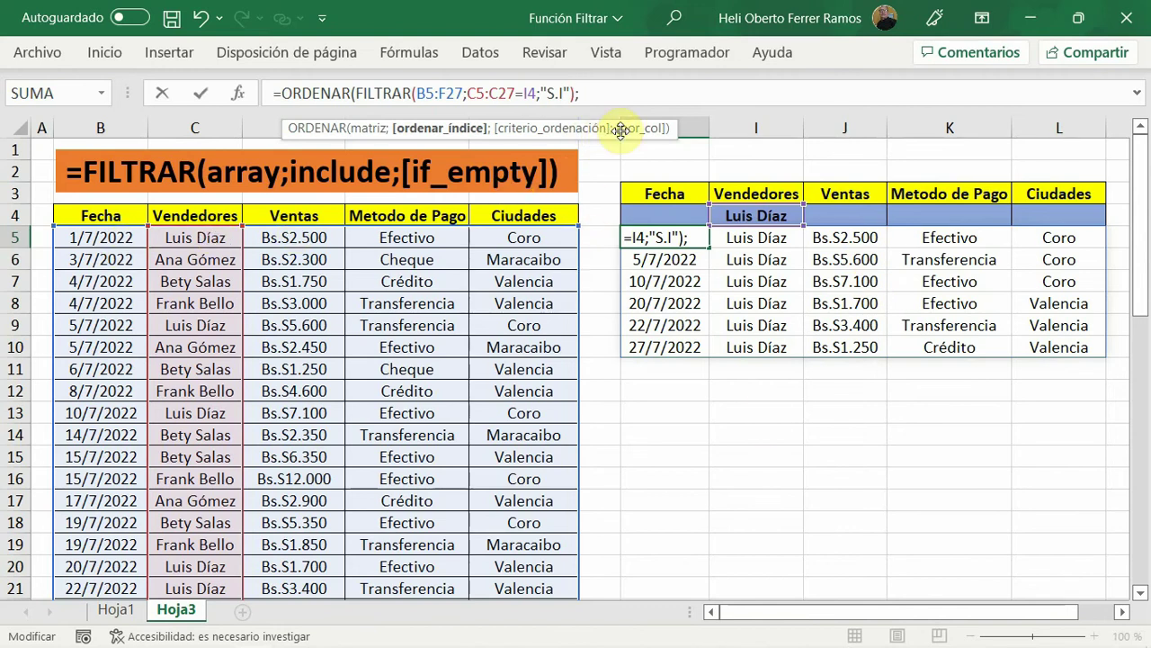
pyautogui.write('3;')
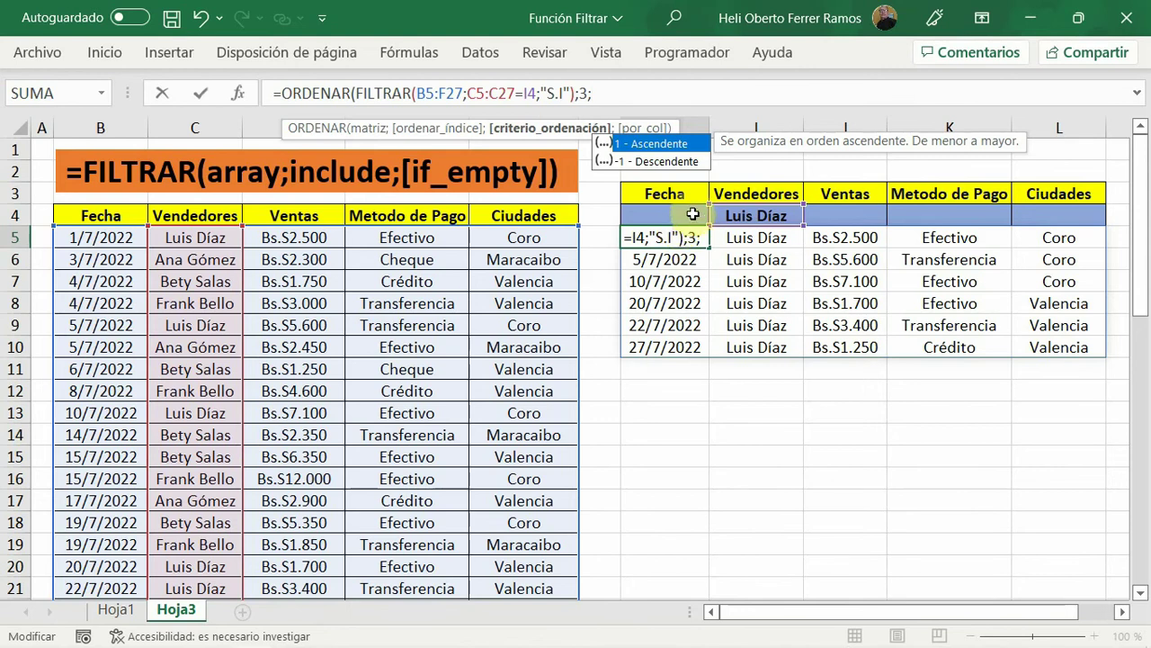
pyautogui.doubleClick(663, 162)
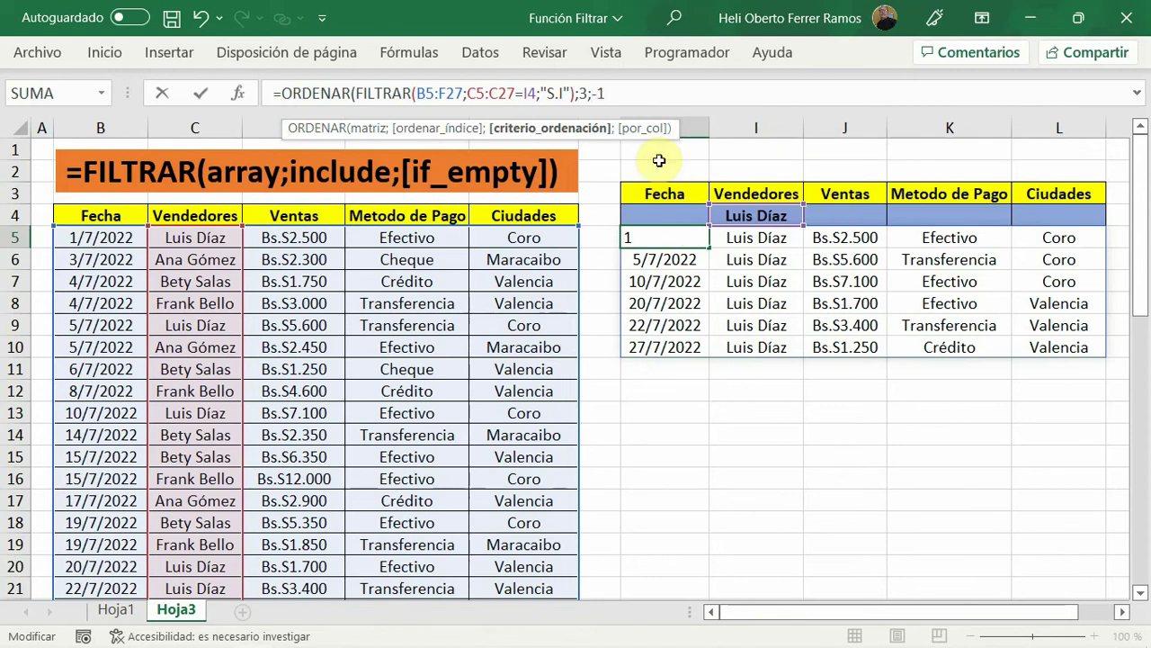
pyautogui.write(';')
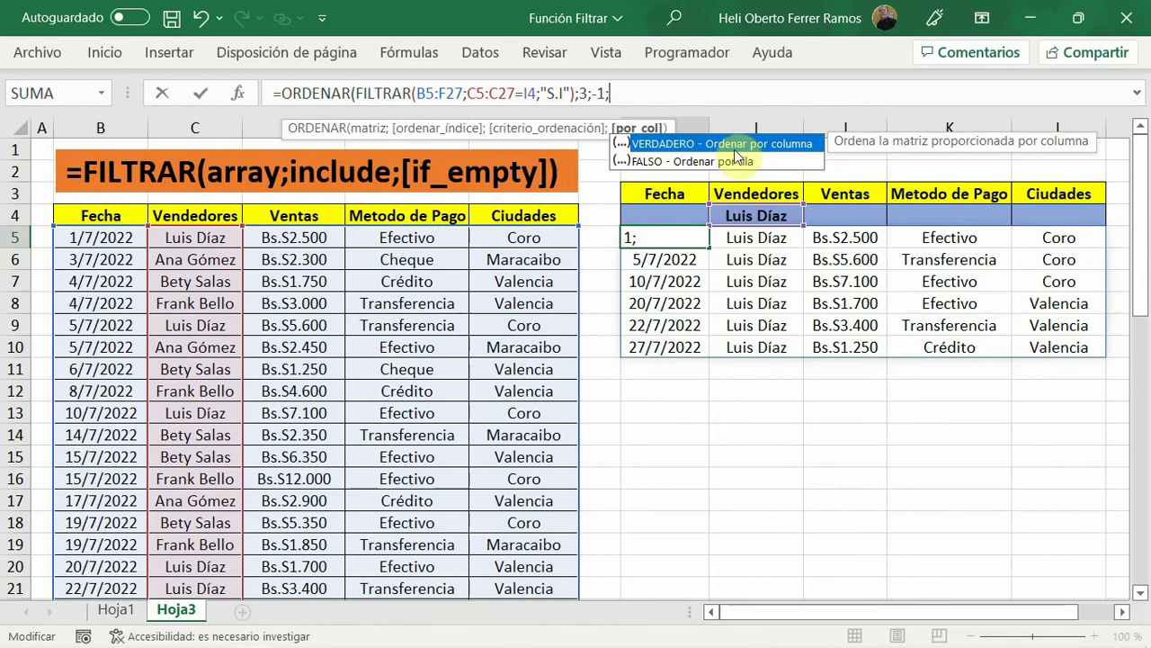
pyautogui.doubleClick(678, 162)
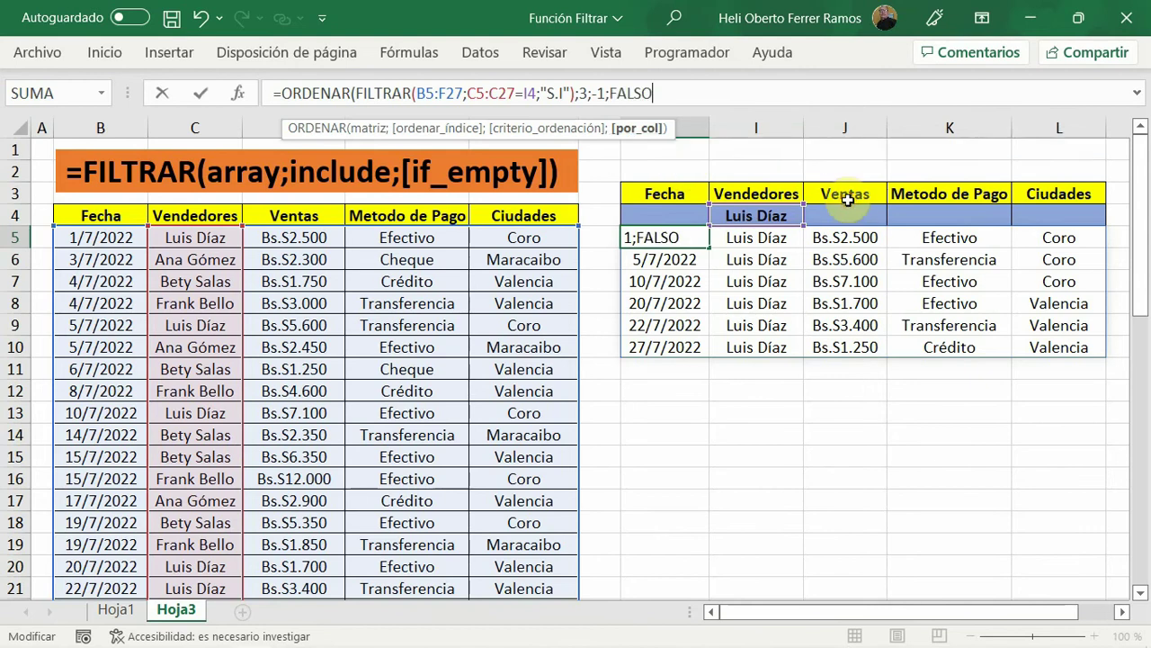
pyautogui.write(')')
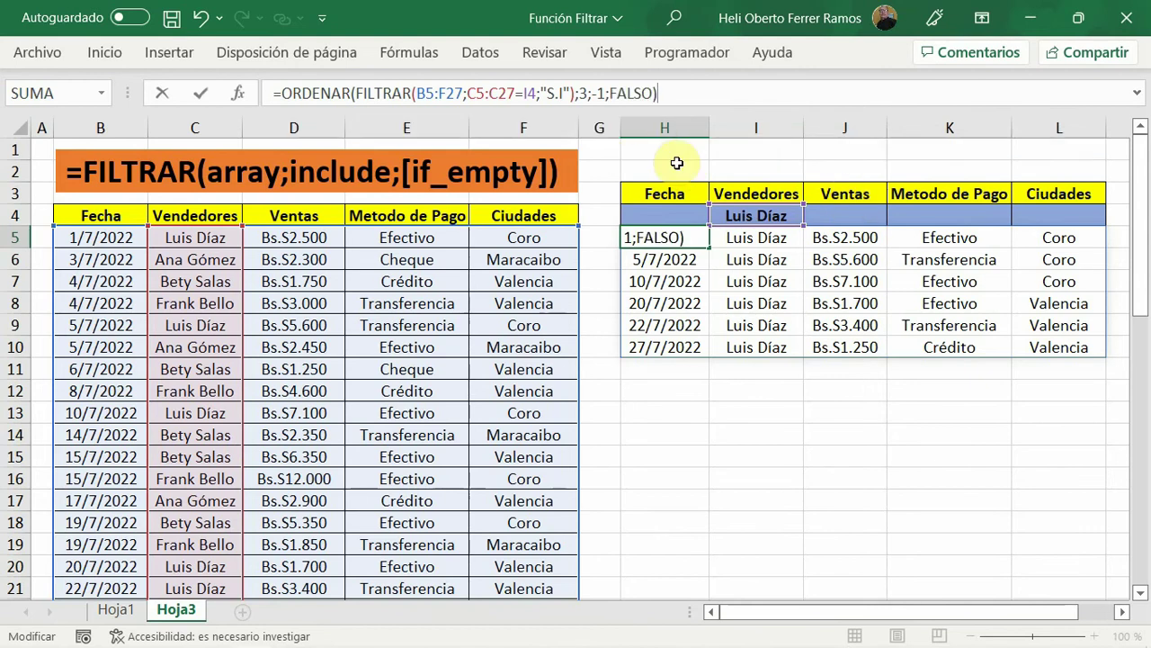
pyautogui.press('Return')
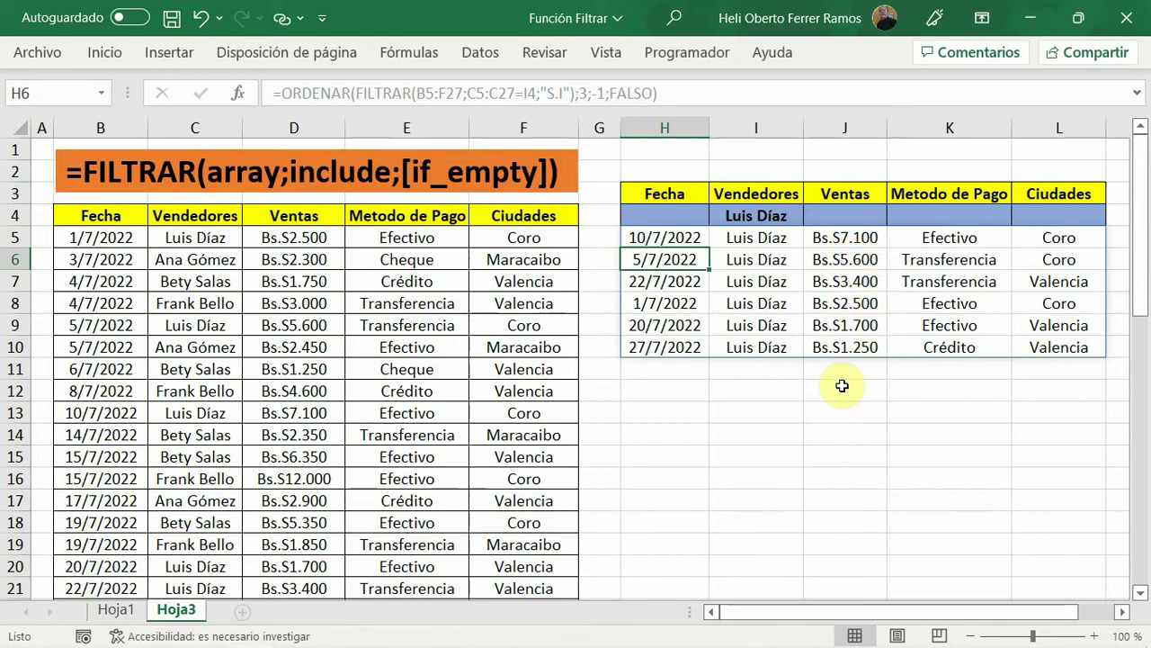
pyautogui.click(665, 235)
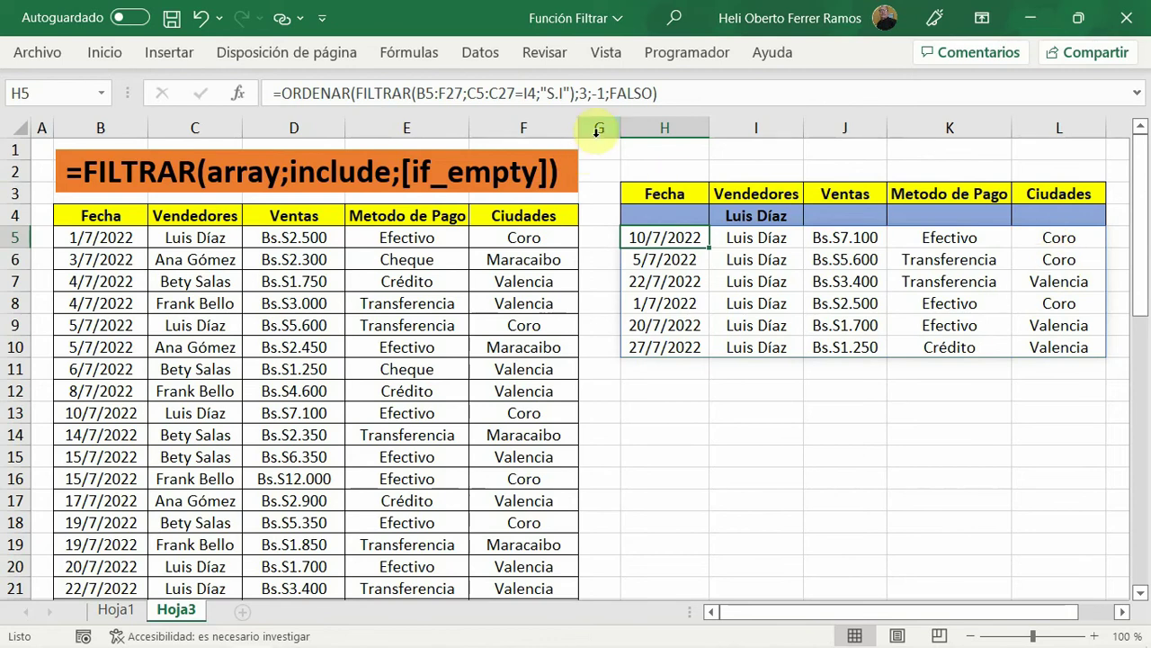
# - Change the ORDENAR arguments to 5;1 so the results sort by Ciudades ascending
pyautogui.click(606, 92)
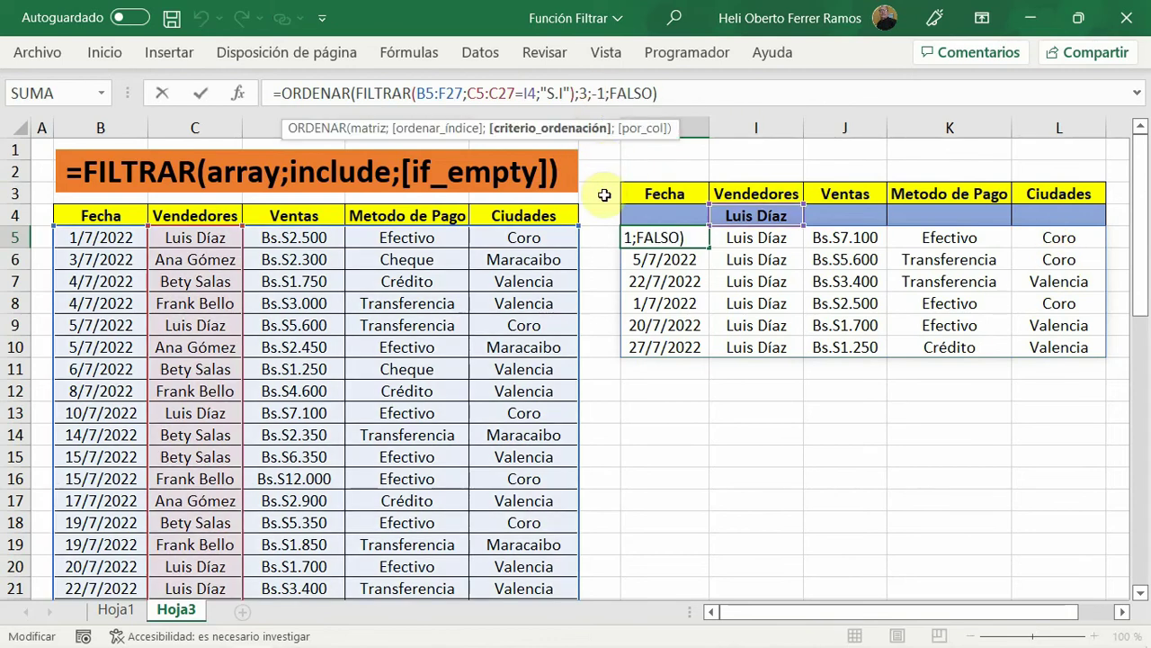
pyautogui.press('BackSpace')
pyautogui.press('BackSpace')
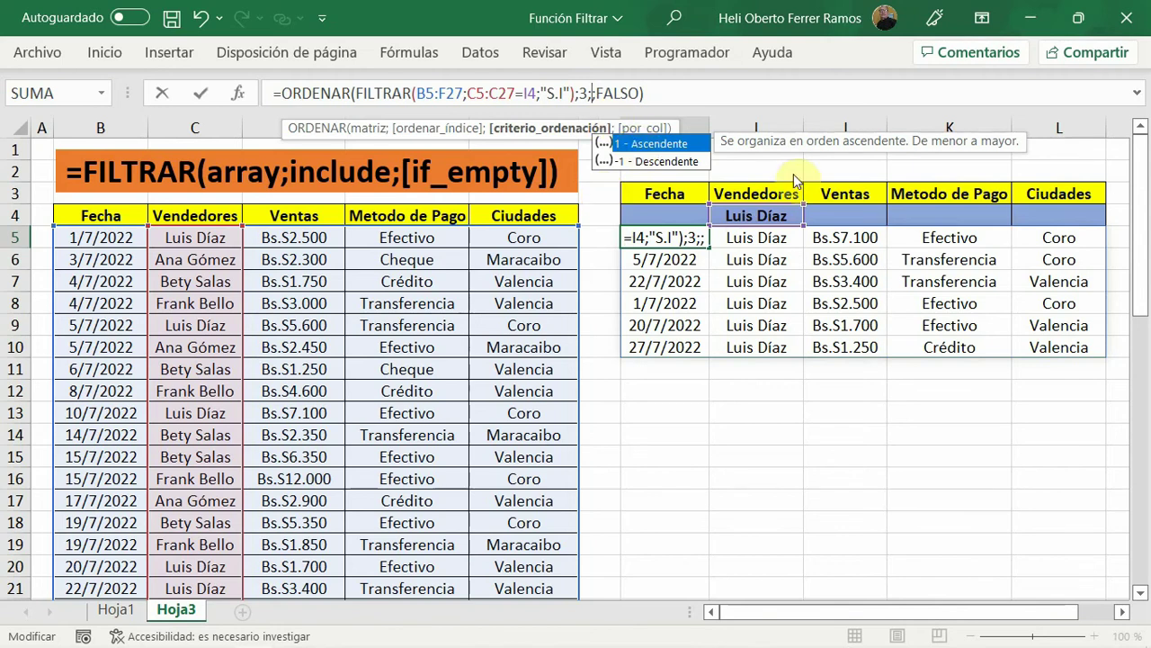
pyautogui.write('1')
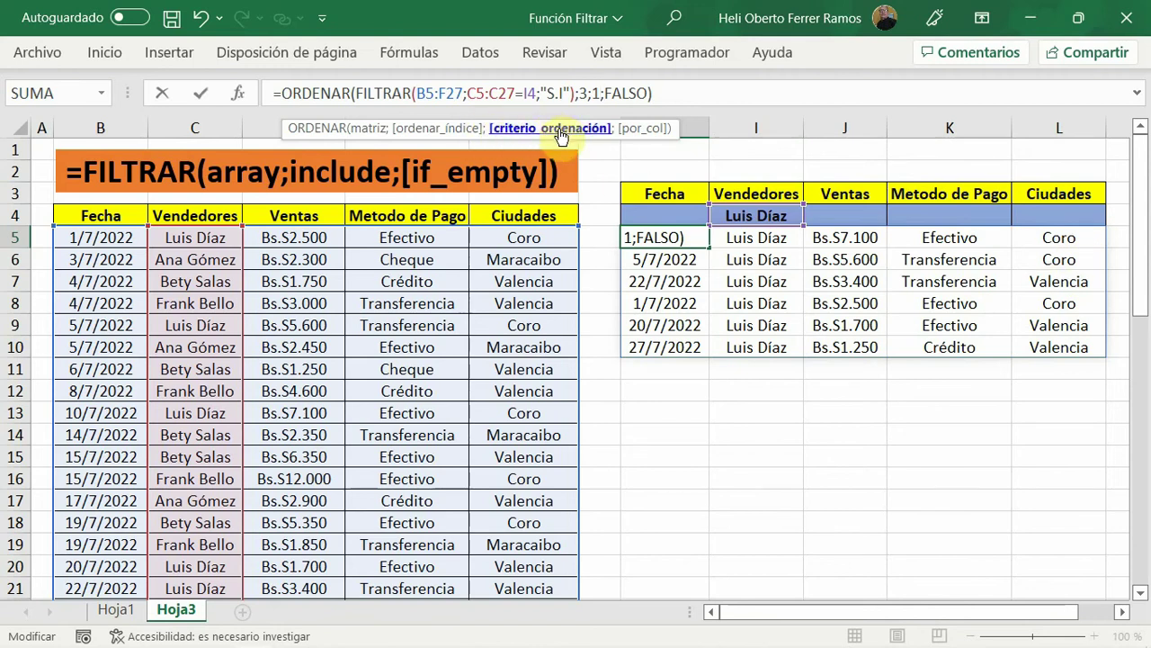
pyautogui.click(585, 92)
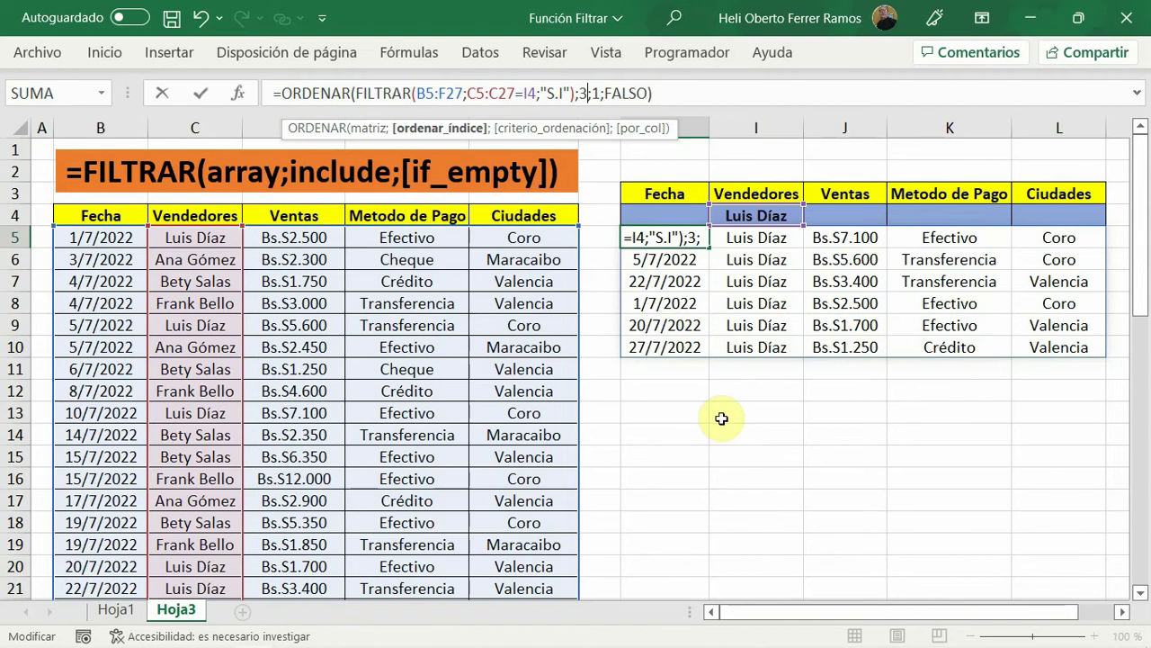
pyautogui.press('BackSpace')
pyautogui.write('5')
pyautogui.click(701, 92)
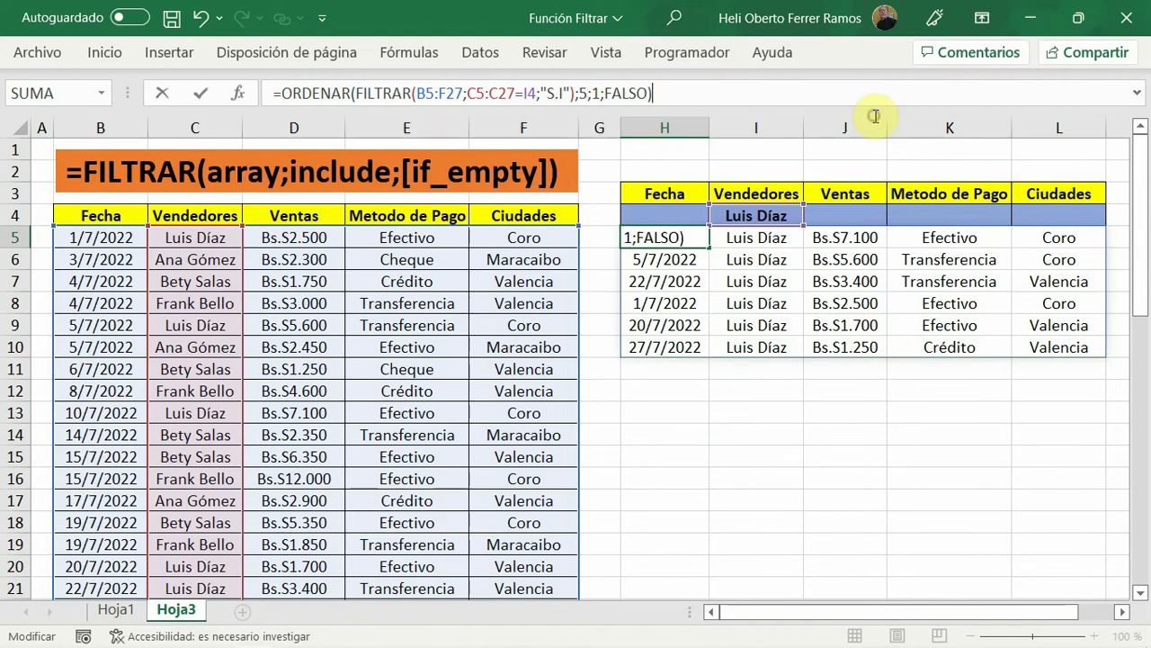
pyautogui.press('Return')
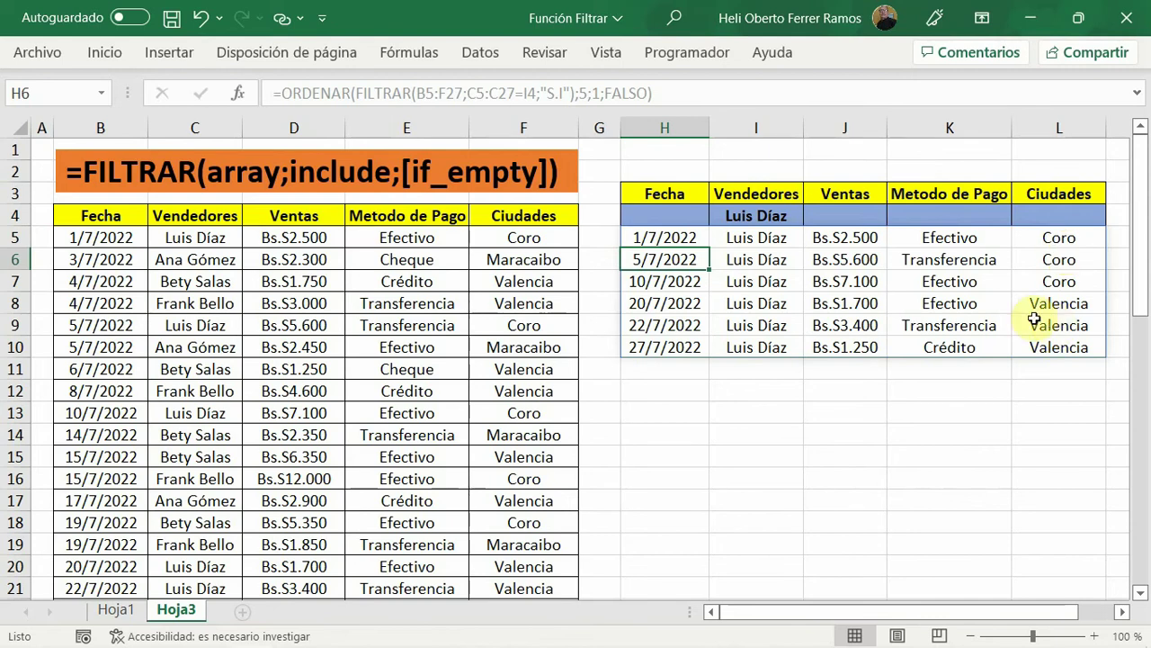
pyautogui.press('Up')
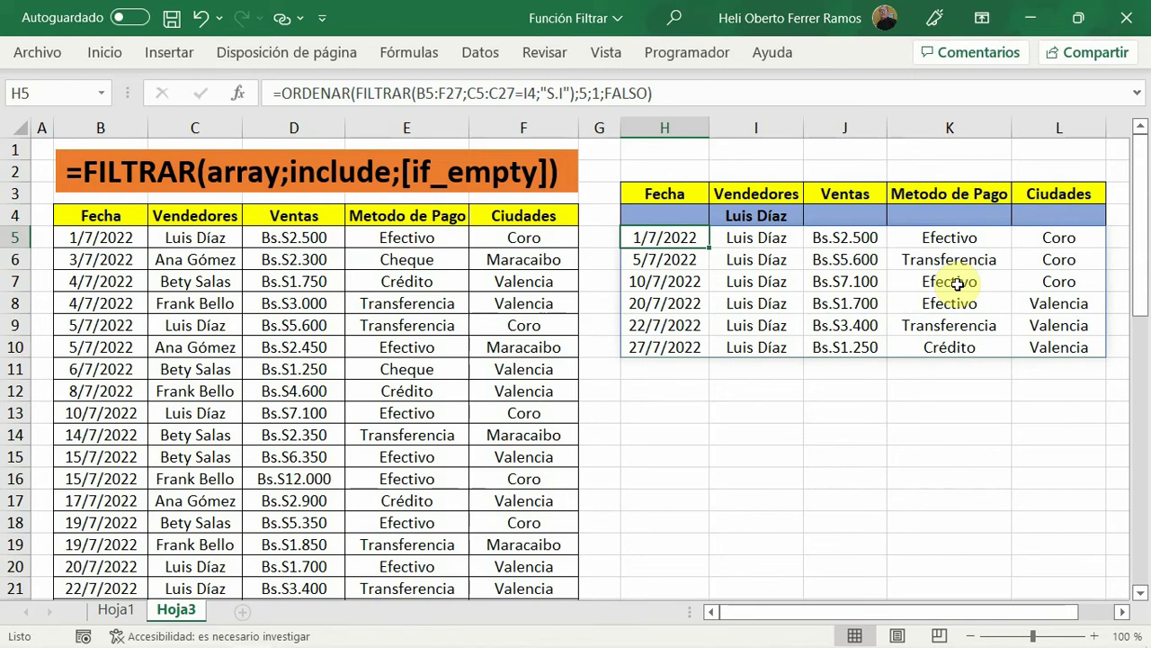
# - Merge and center H3:H4 for the Fecha header and align it to the middle vertically
pyautogui.click(929, 430)
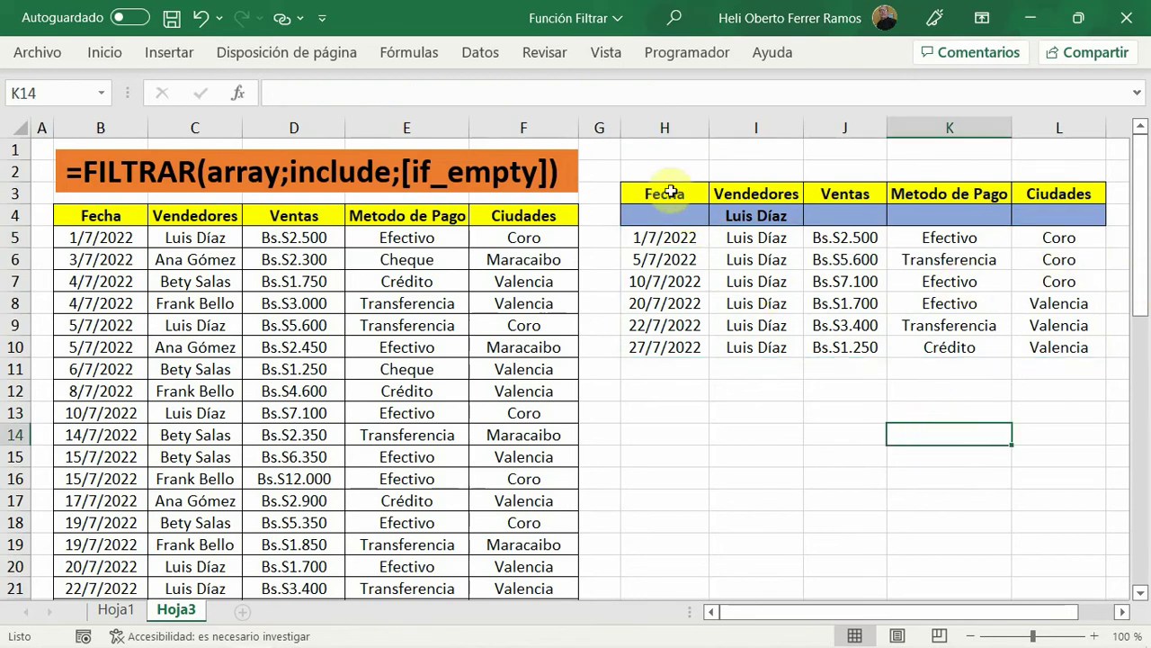
pyautogui.moveTo(670, 192); pyautogui.dragTo(977, 216)
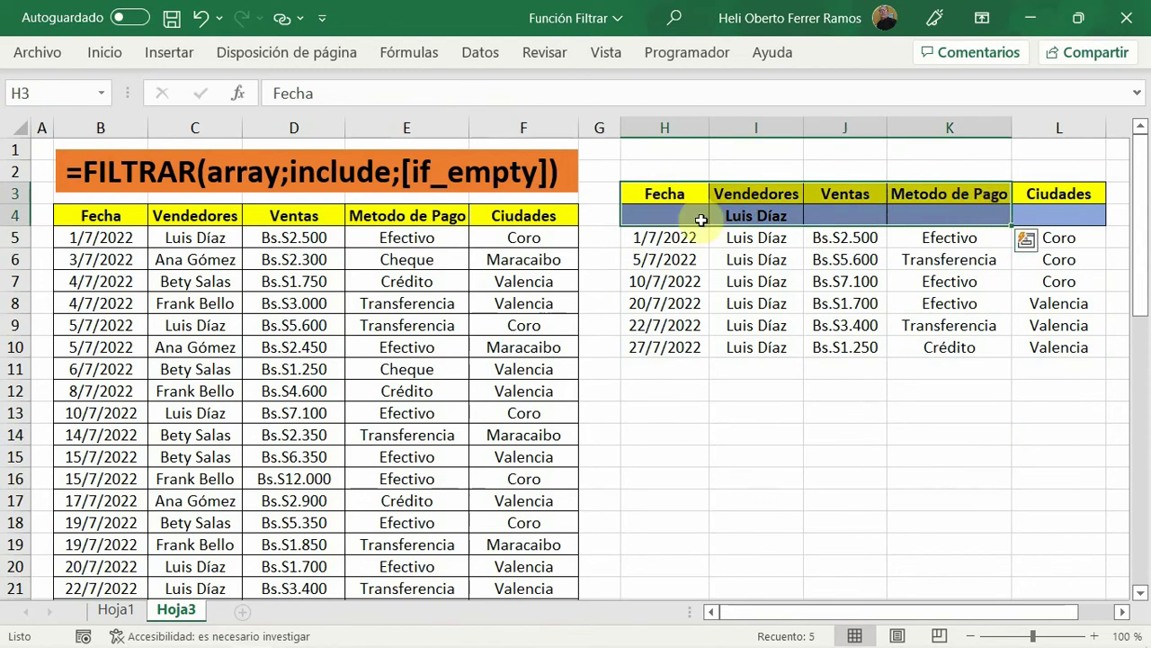
pyautogui.moveTo(665, 192); pyautogui.dragTo(665, 214)
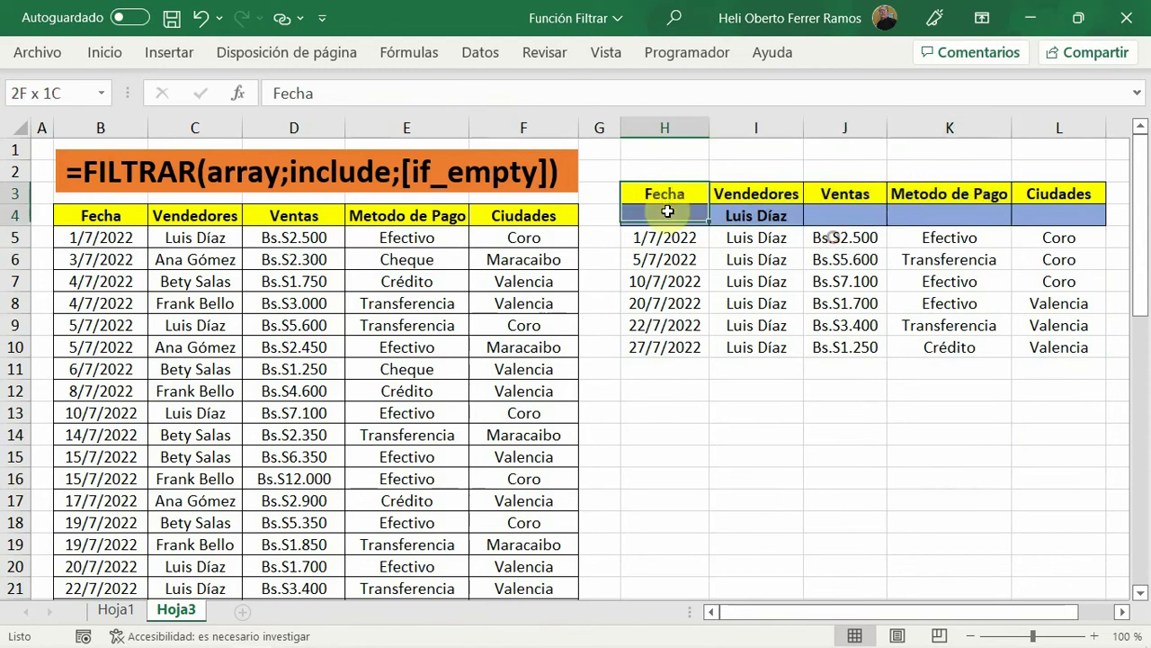
pyautogui.click(99, 53)
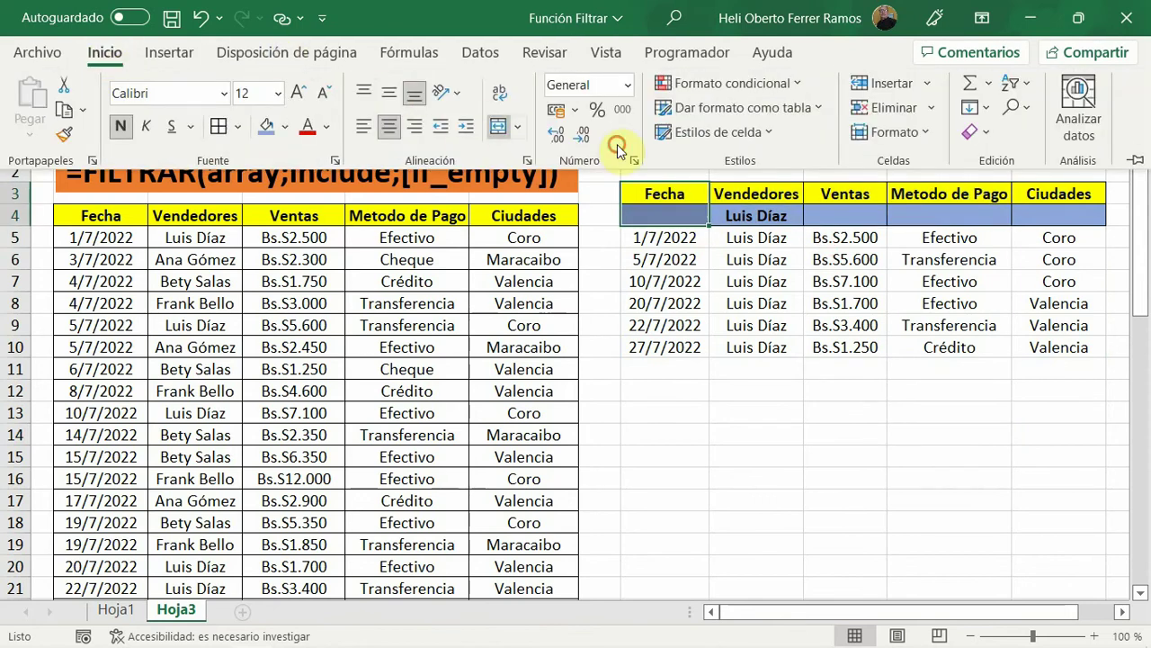
pyautogui.click(498, 126)
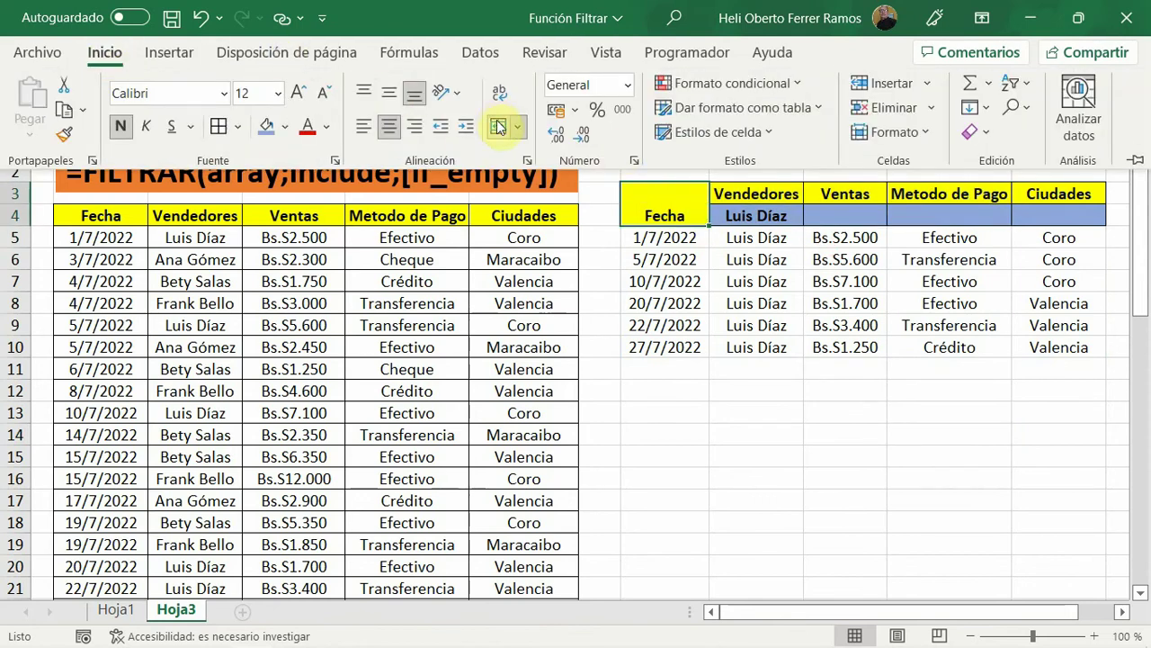
pyautogui.click(393, 94)
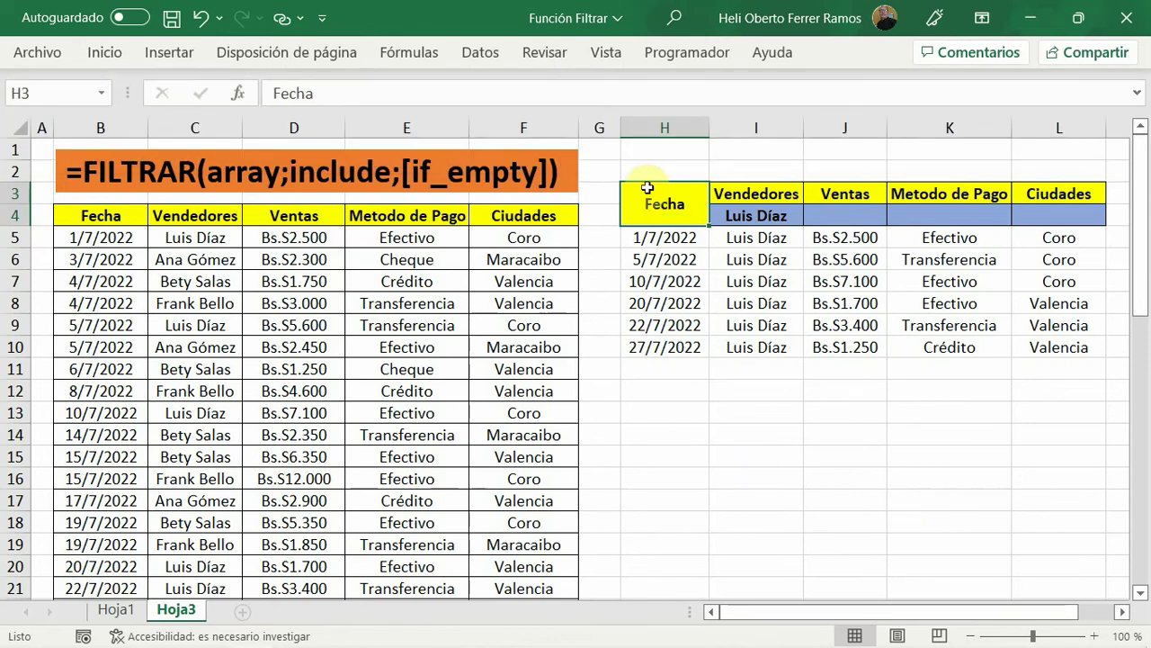
pyautogui.moveTo(647, 187); pyautogui.dragTo(1043, 216)
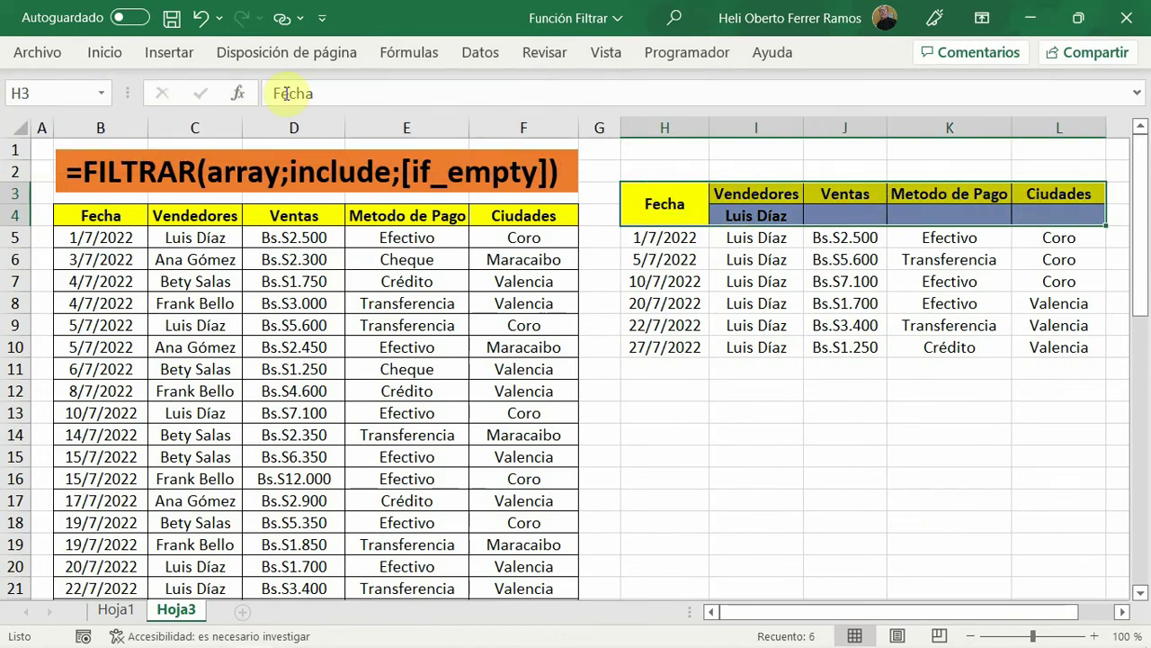
# - Copy the criteria header block H3:L4 and paste it at H12
pyautogui.rightClick(925, 216)
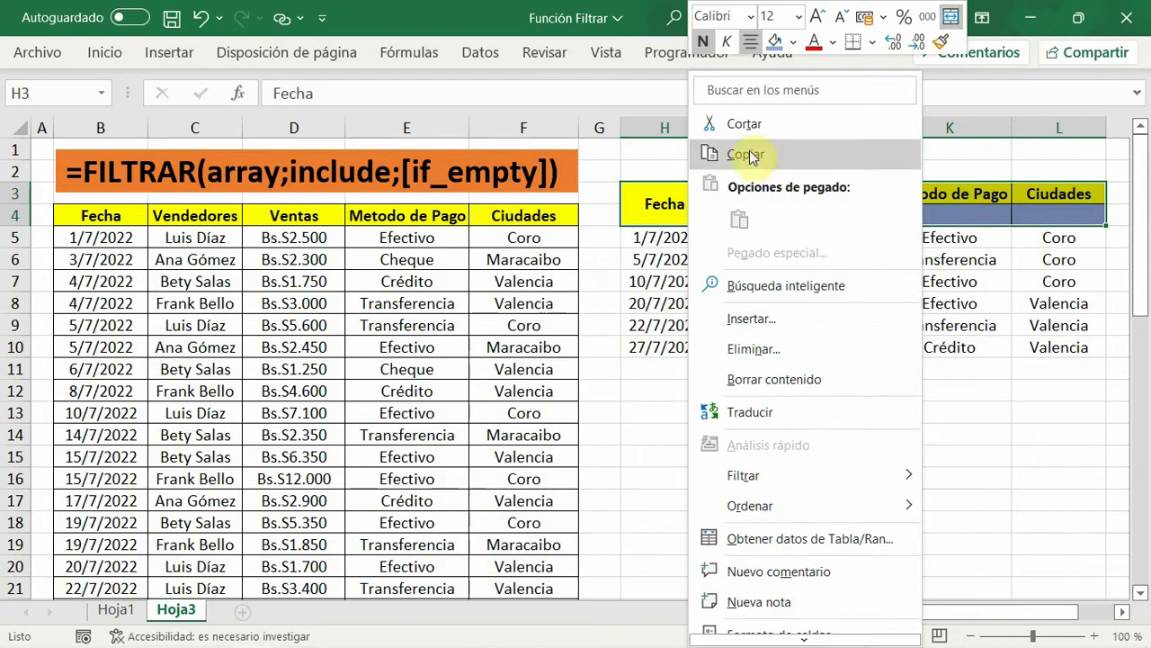
pyautogui.click(754, 154)
pyautogui.click(663, 394)
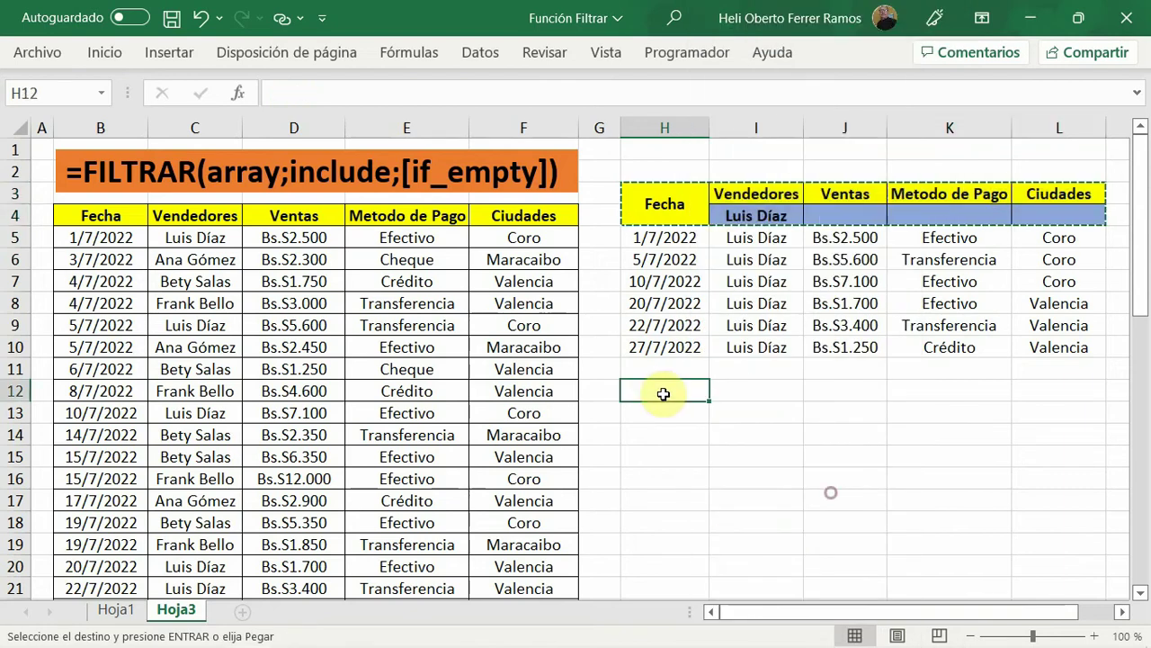
pyautogui.rightClick(663, 394)
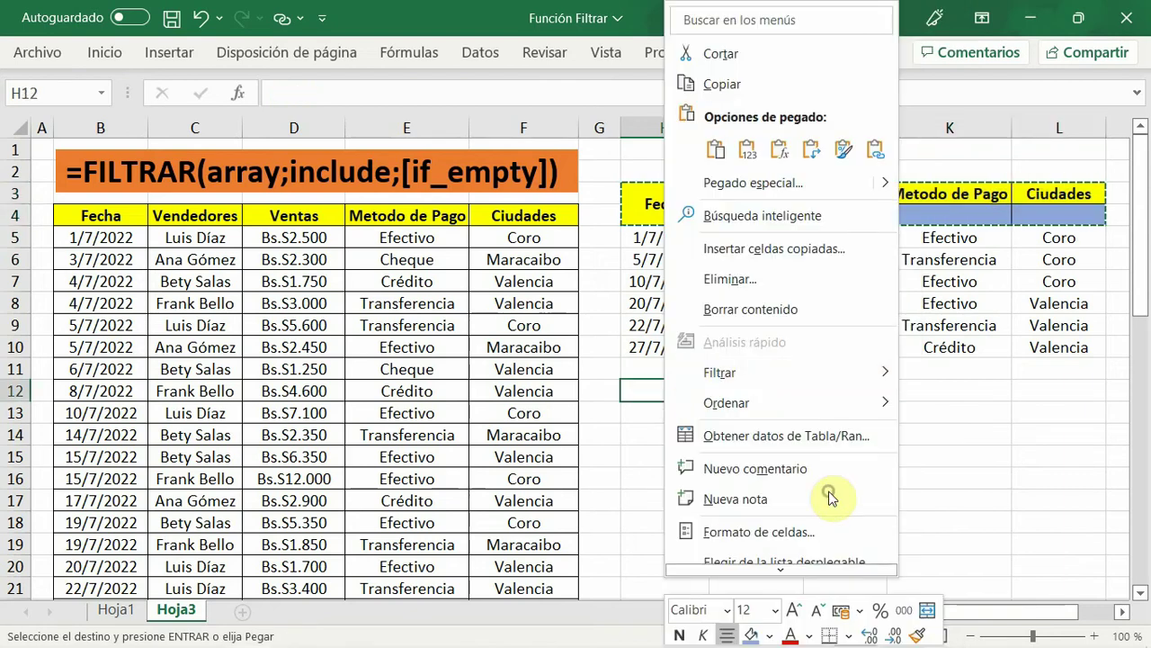
pyautogui.click(716, 155)
# - Enter Efectivo as the Metodo de Pago criterion in K13
pyautogui.moveTo(804, 540); pyautogui.dragTo(804, 527)
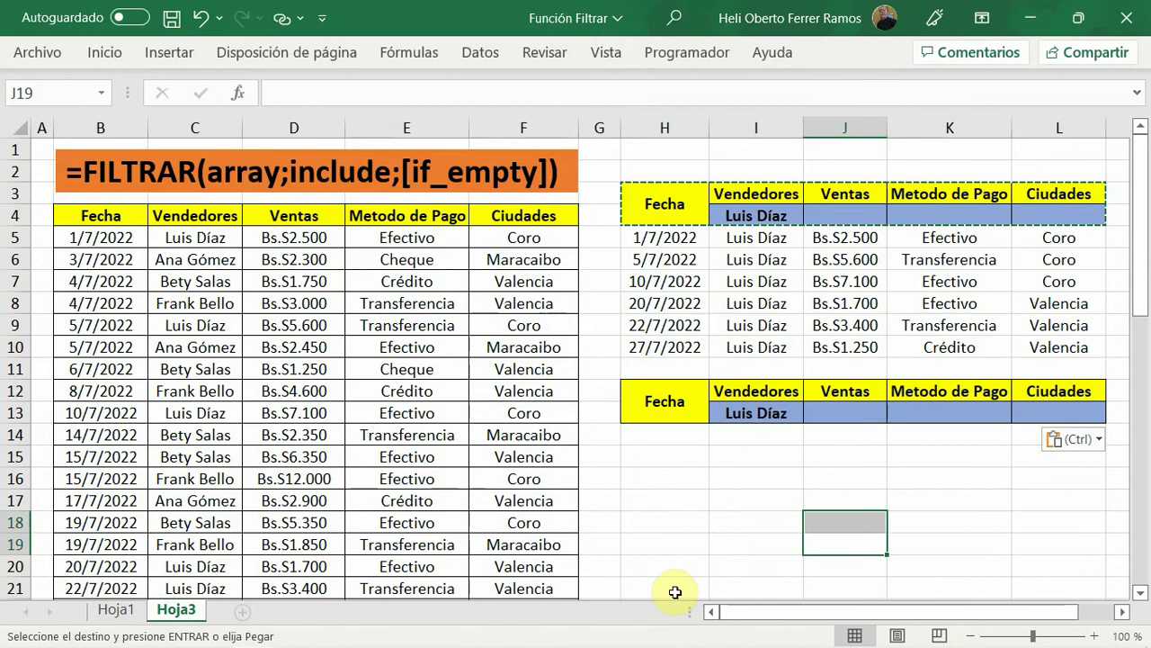
pyautogui.click(941, 414)
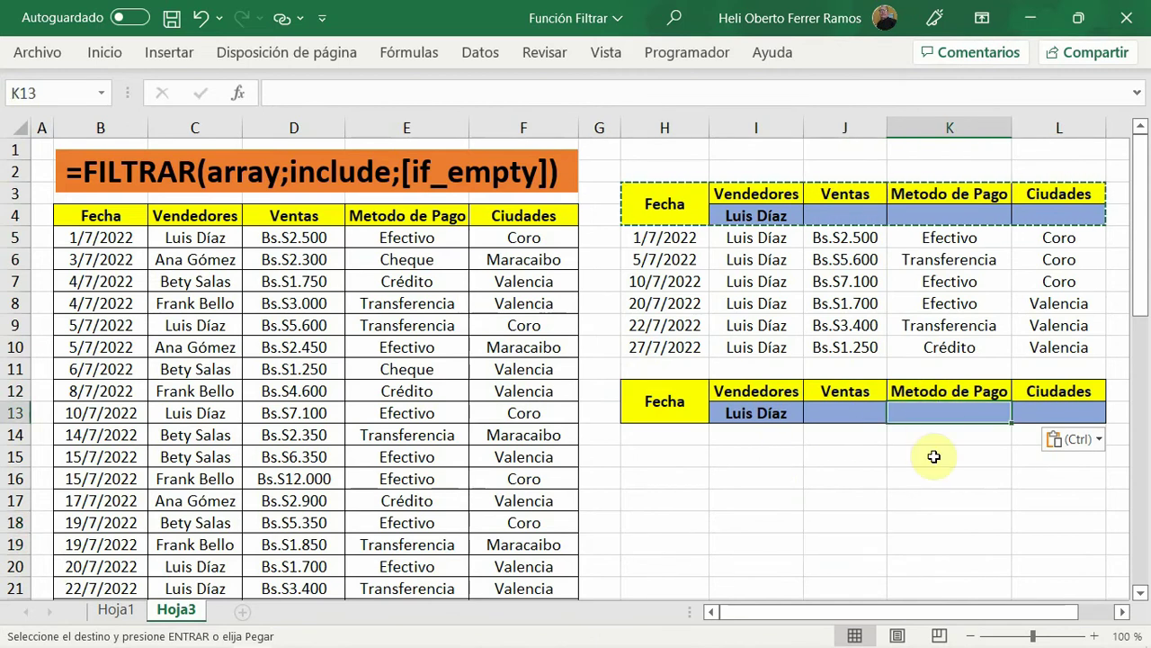
pyautogui.write('Ef')
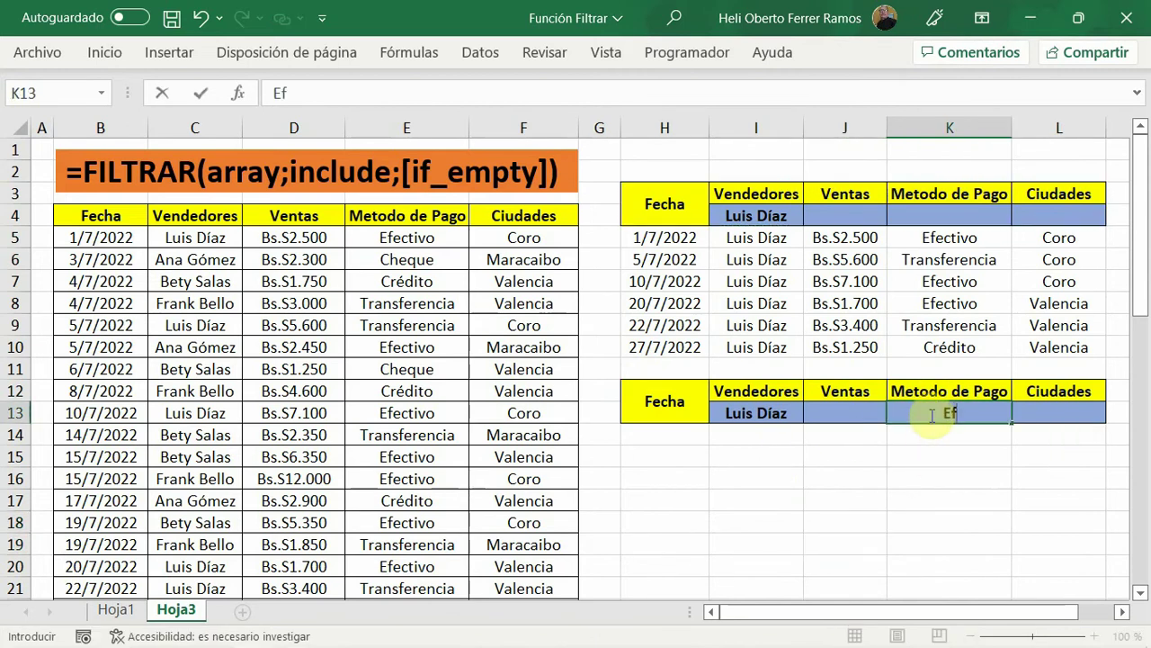
pyautogui.write('ectivo')
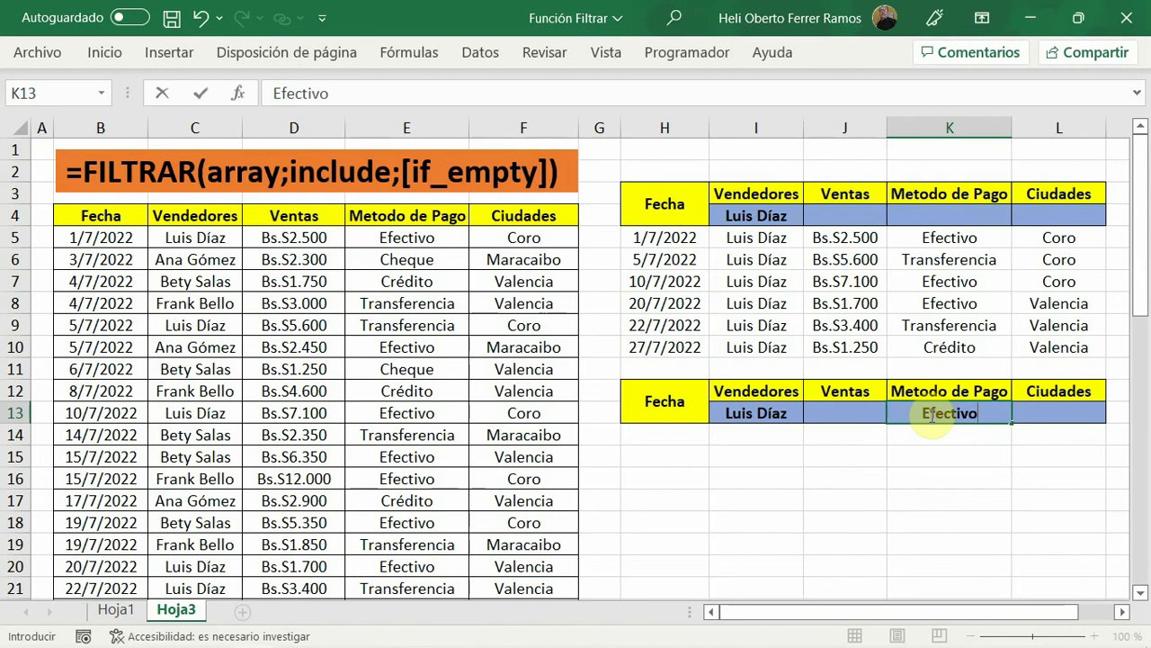
pyautogui.click(906, 530)
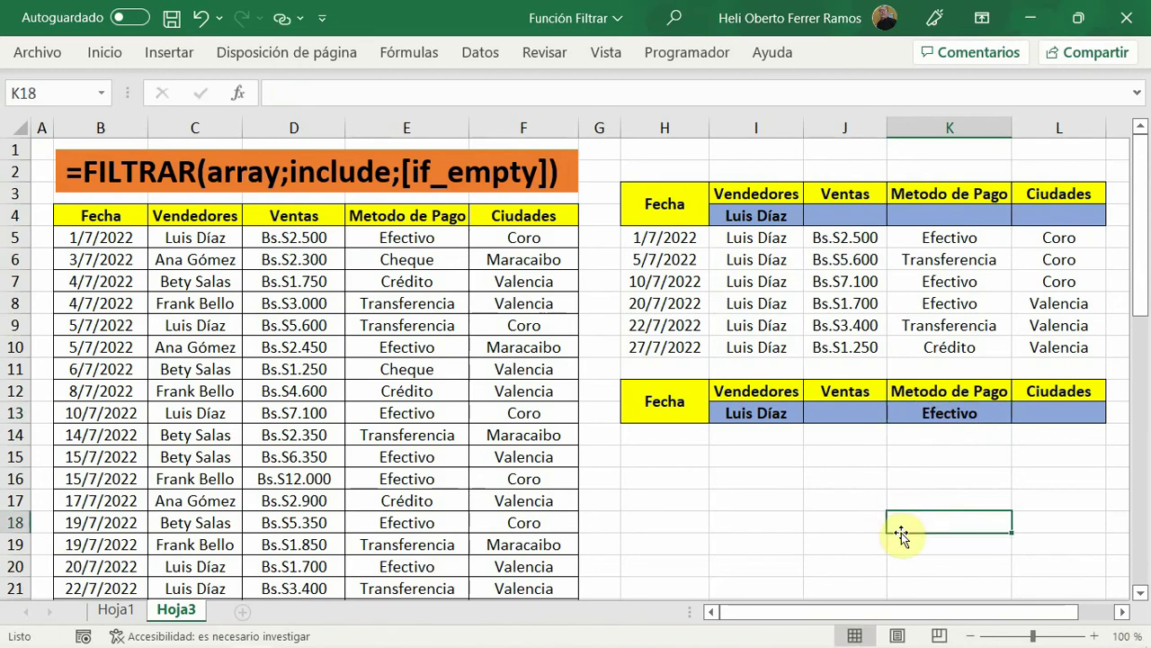
pyautogui.click(672, 438)
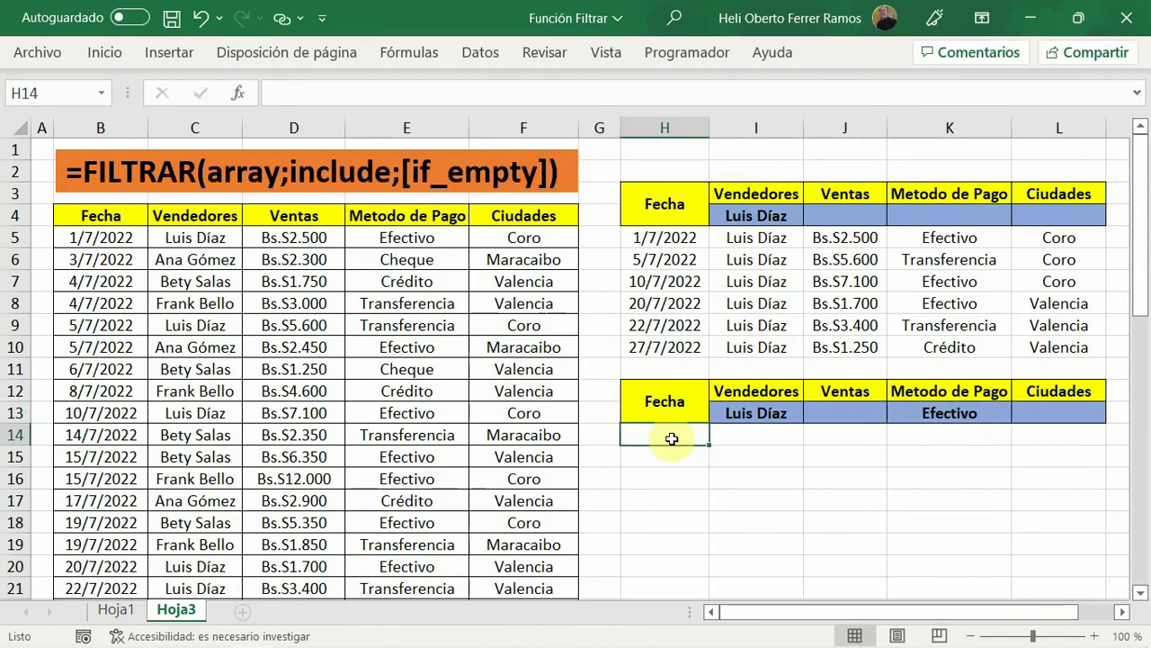
pyautogui.click(277, 92)
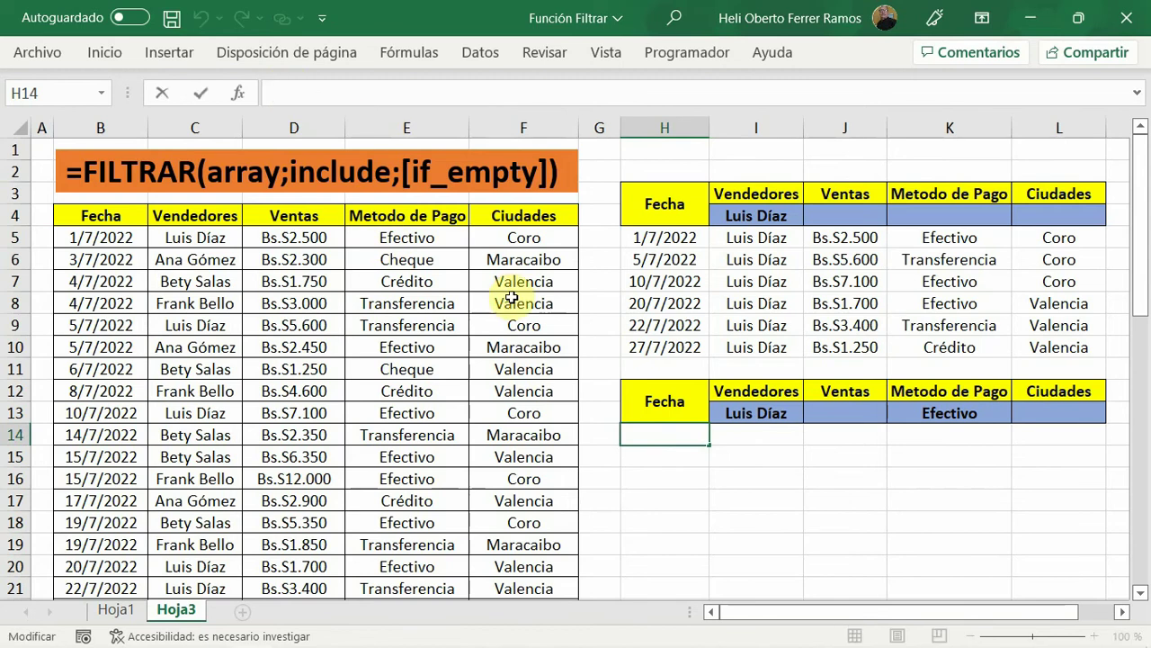
# - Start a FILTRAR formula in H14 over B5:F27 with the vendor condition C5:C27=I13
pyautogui.write('=f')
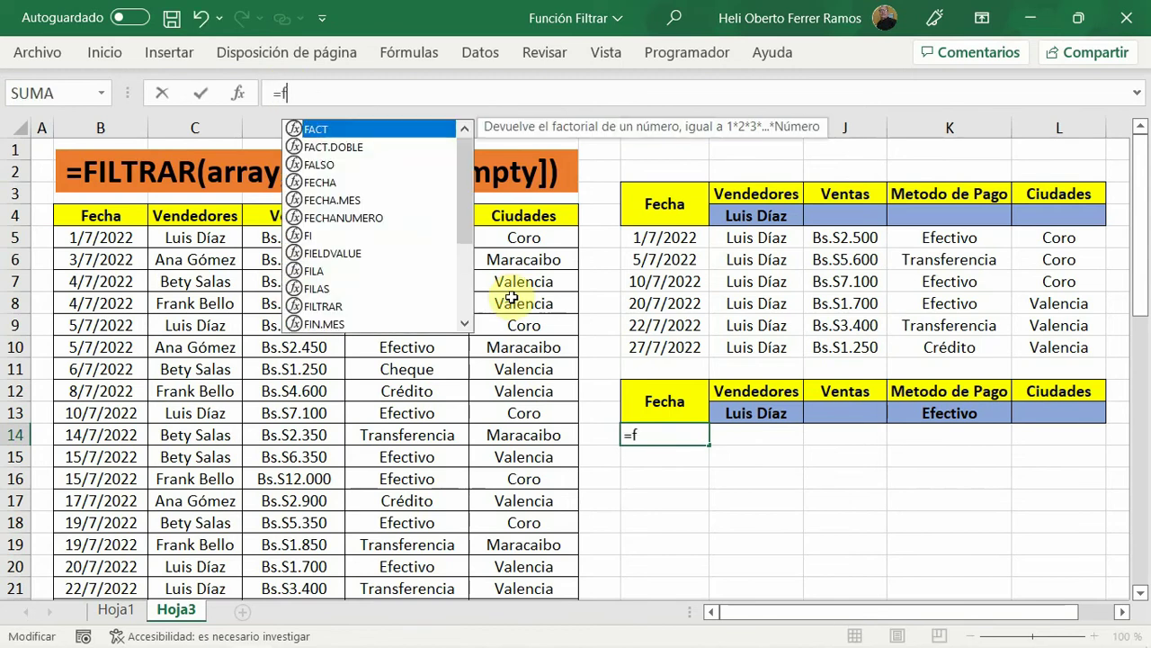
pyautogui.write('iltrar')
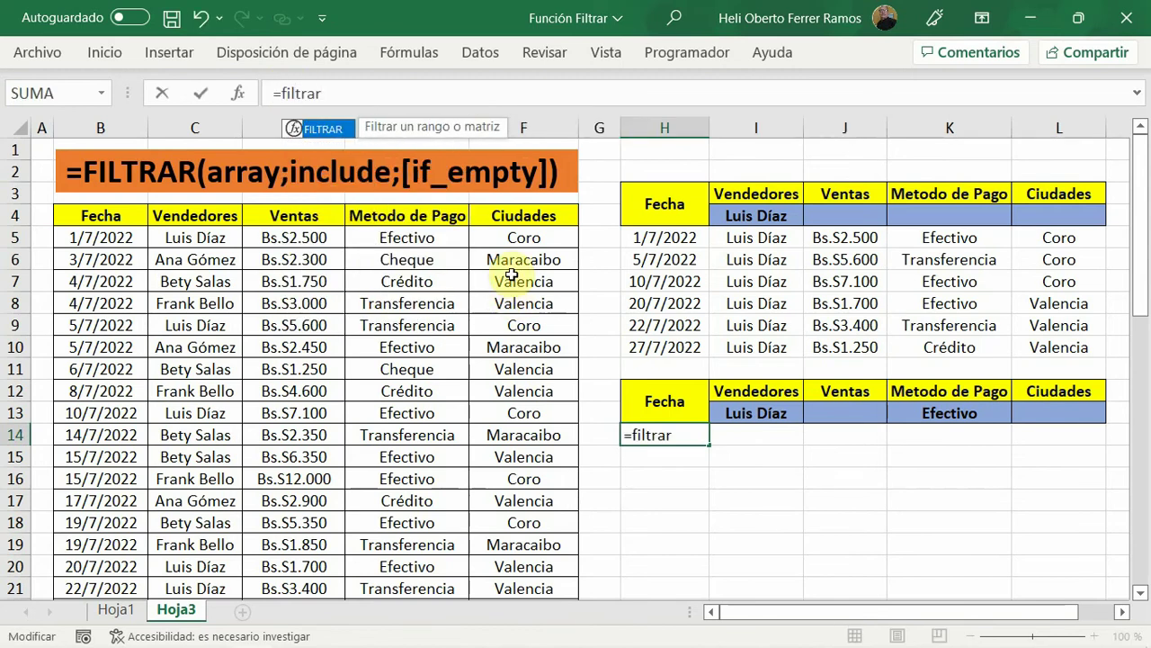
pyautogui.doubleClick(323, 132)
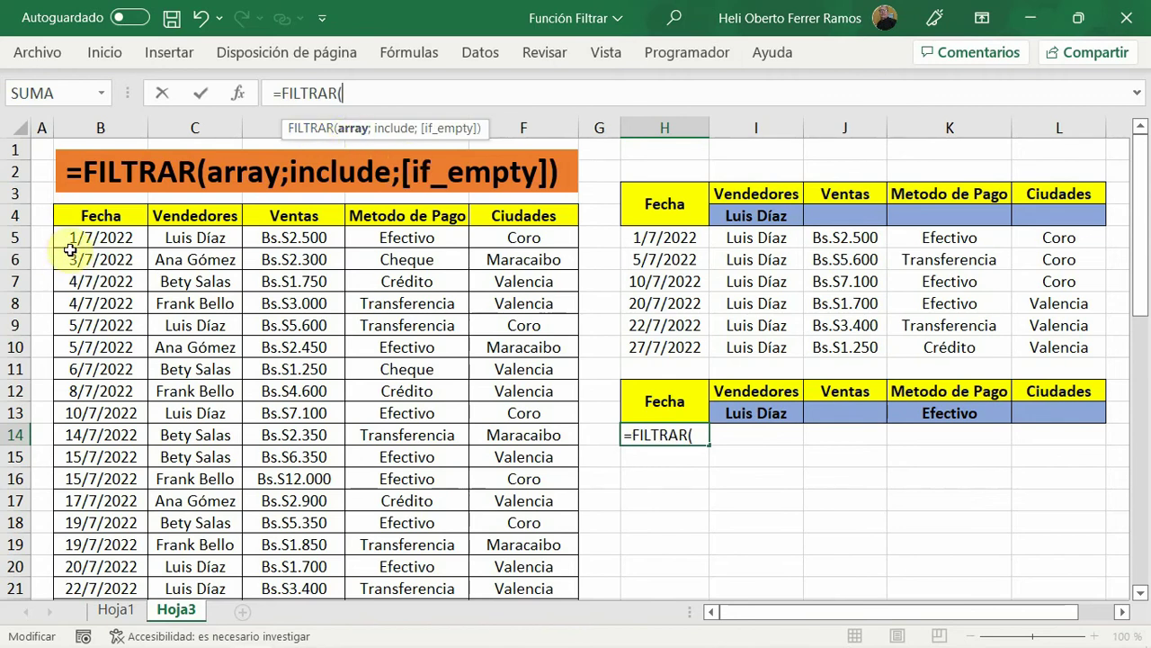
pyautogui.moveTo(87, 238); pyautogui.dragTo(527, 644)
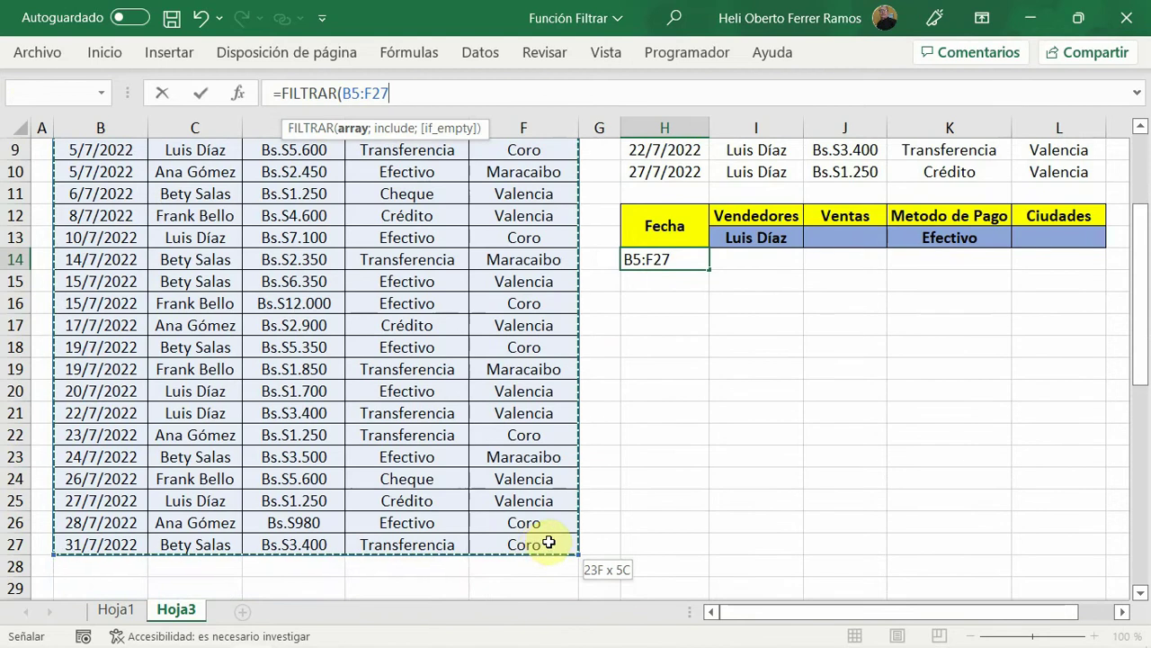
pyautogui.moveTo(527, 644); pyautogui.dragTo(547, 540)
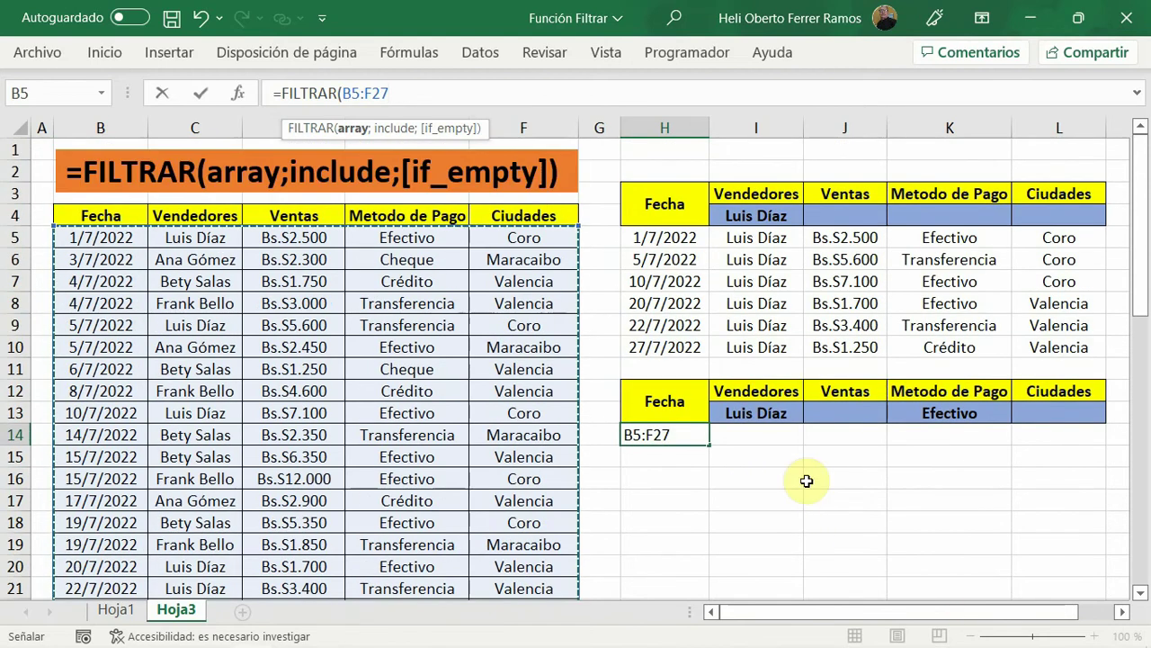
pyautogui.write(';')
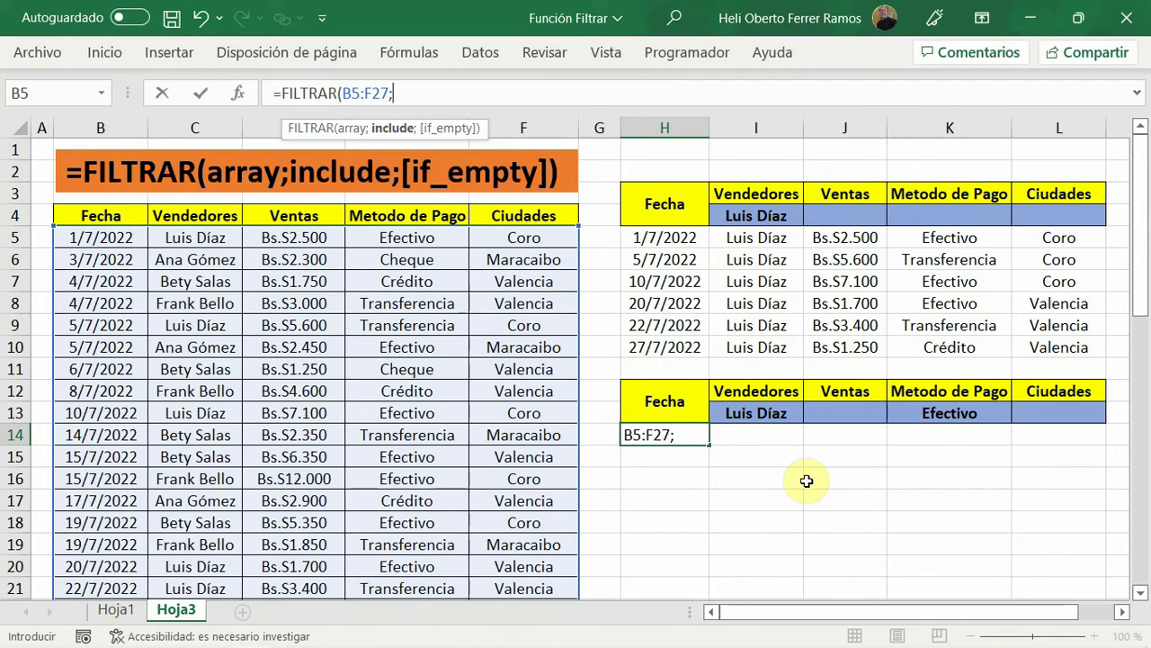
pyautogui.write('(')
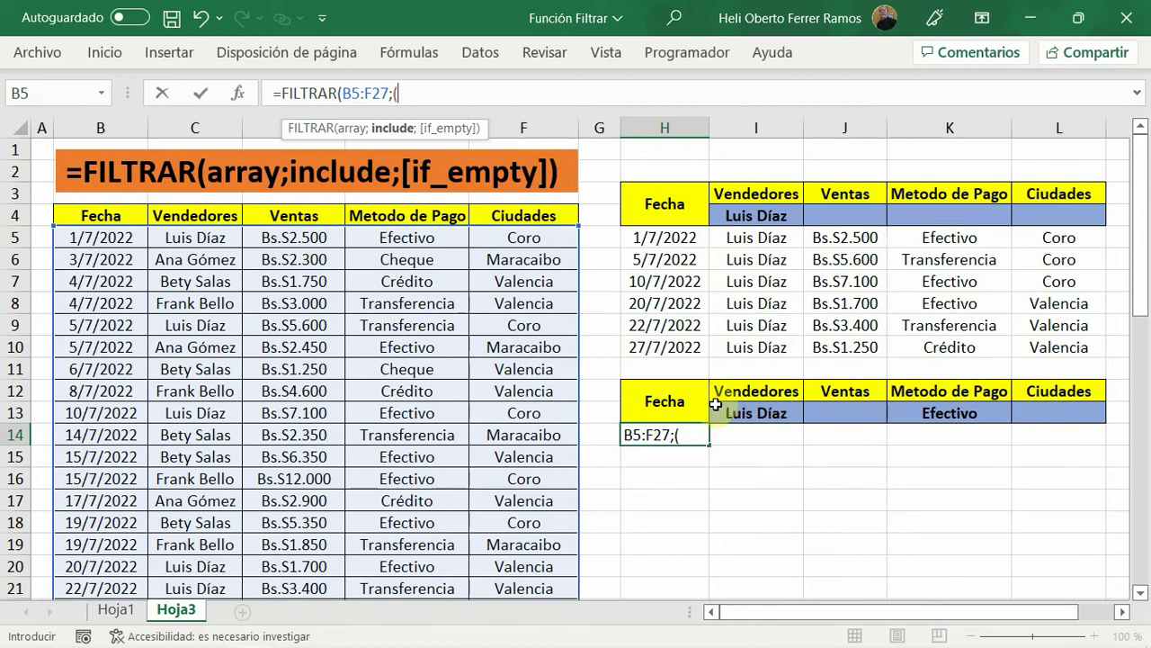
pyautogui.moveTo(176, 232)
pyautogui.mouseDown()
pyautogui.moveTo(199, 643)
pyautogui.moveTo(176, 572)
pyautogui.mouseUp()
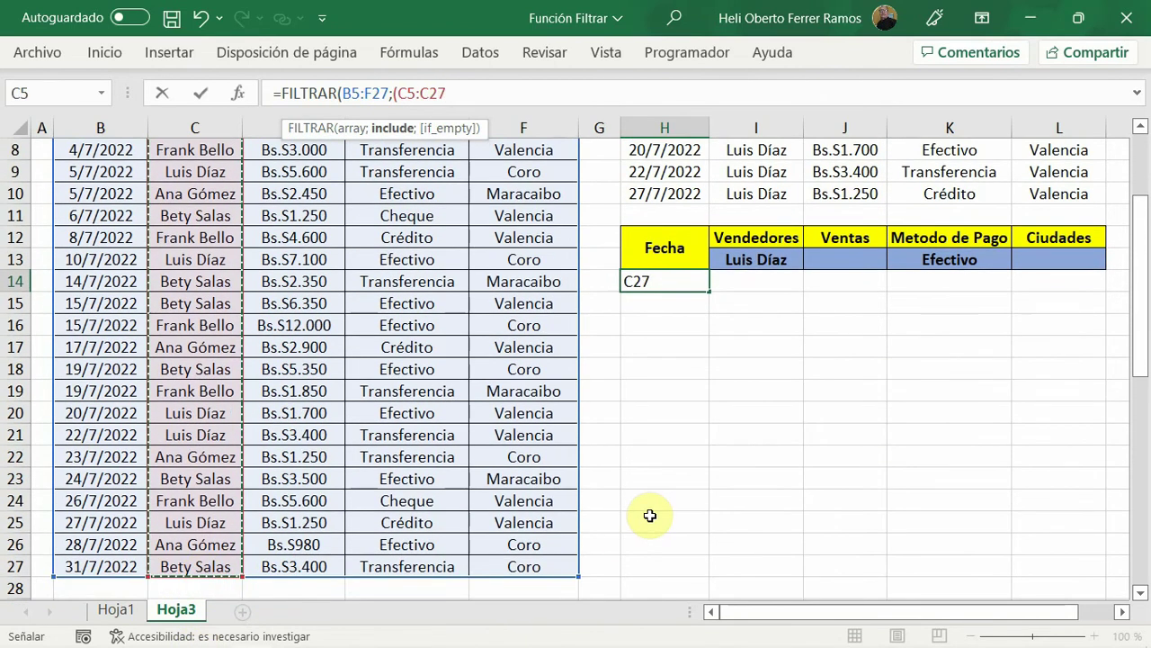
pyautogui.write('=')
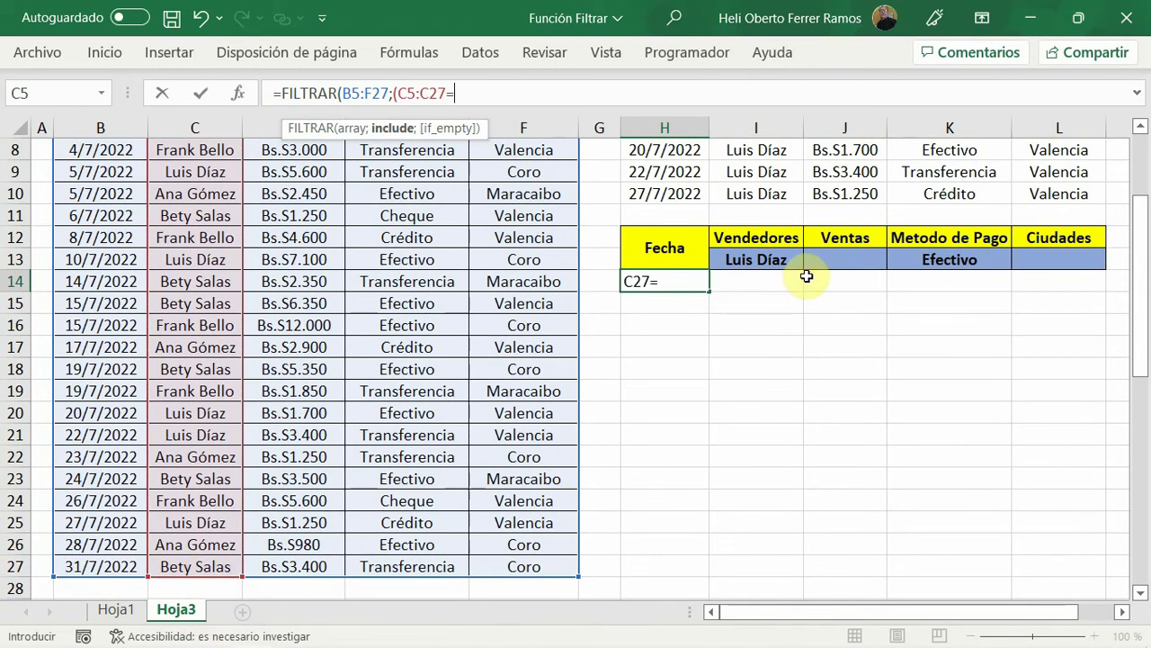
pyautogui.click(757, 270)
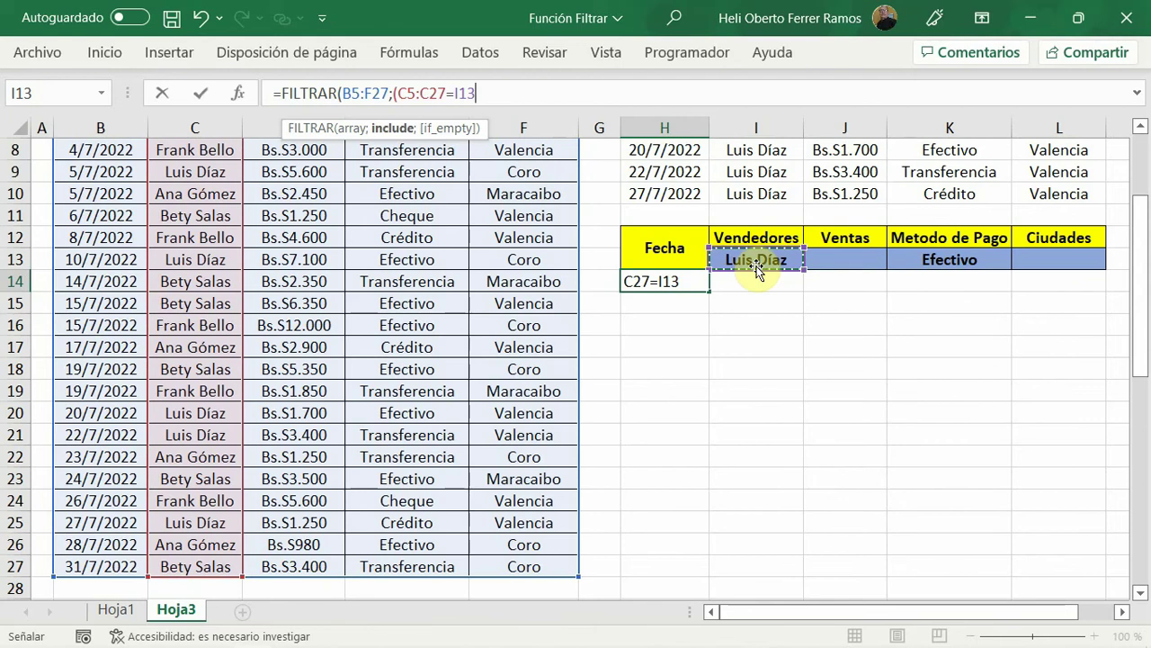
pyautogui.write(')*')
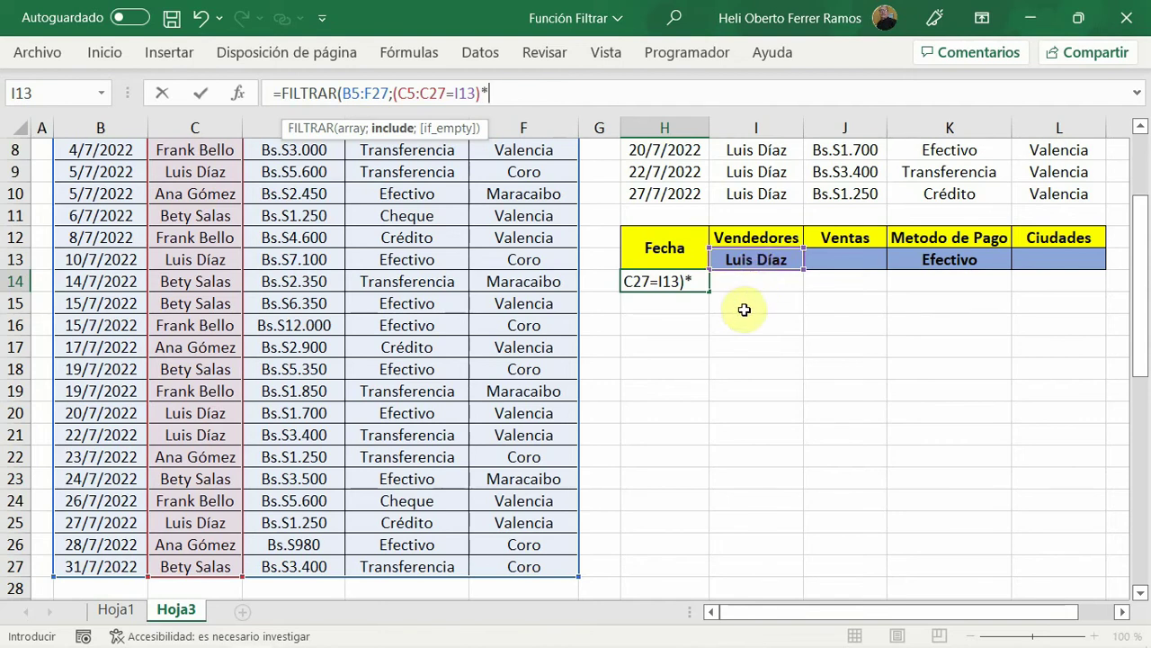
# - Multiply in the condition E5:E27=K13, add "S.I" for no matches, and enter the formula
pyautogui.scroll(1, 756, 324)
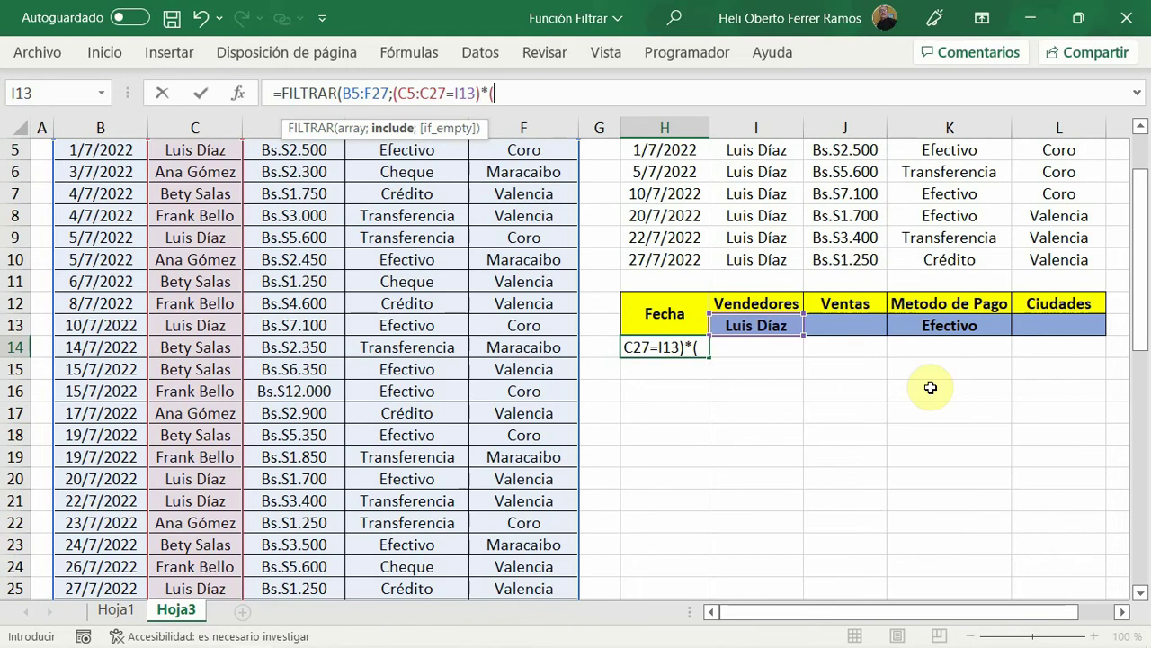
pyautogui.scroll(2, 663, 406)
pyautogui.scroll(-1, 663, 481)
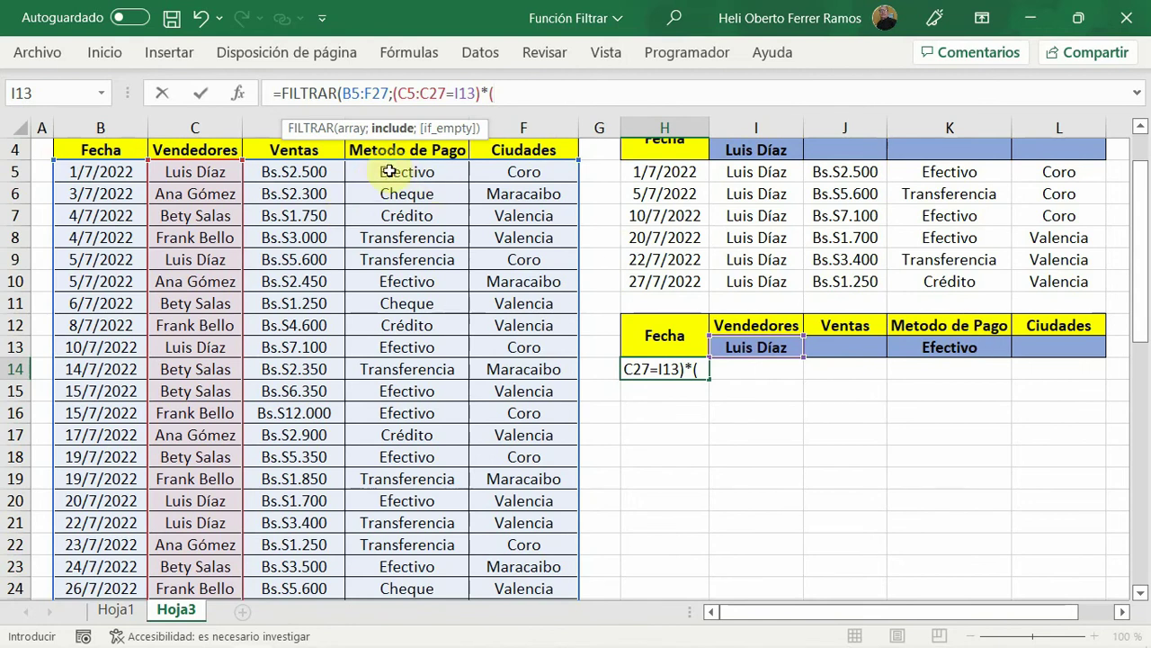
pyautogui.moveTo(390, 171); pyautogui.dragTo(406, 580)
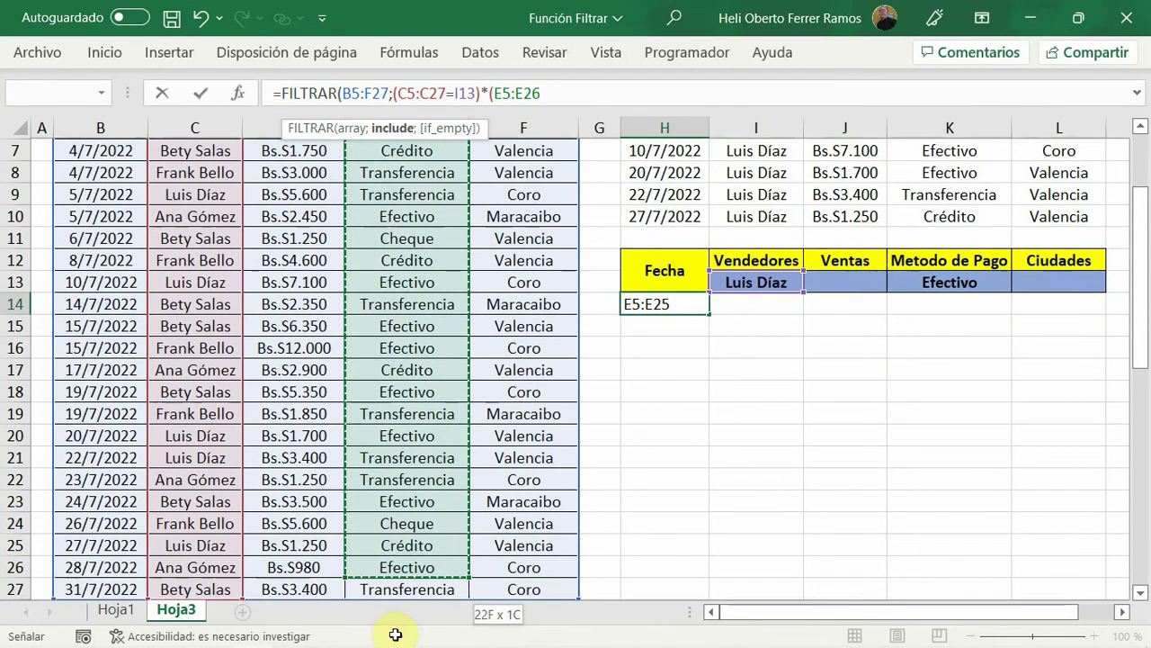
pyautogui.scroll(3, 631, 510)
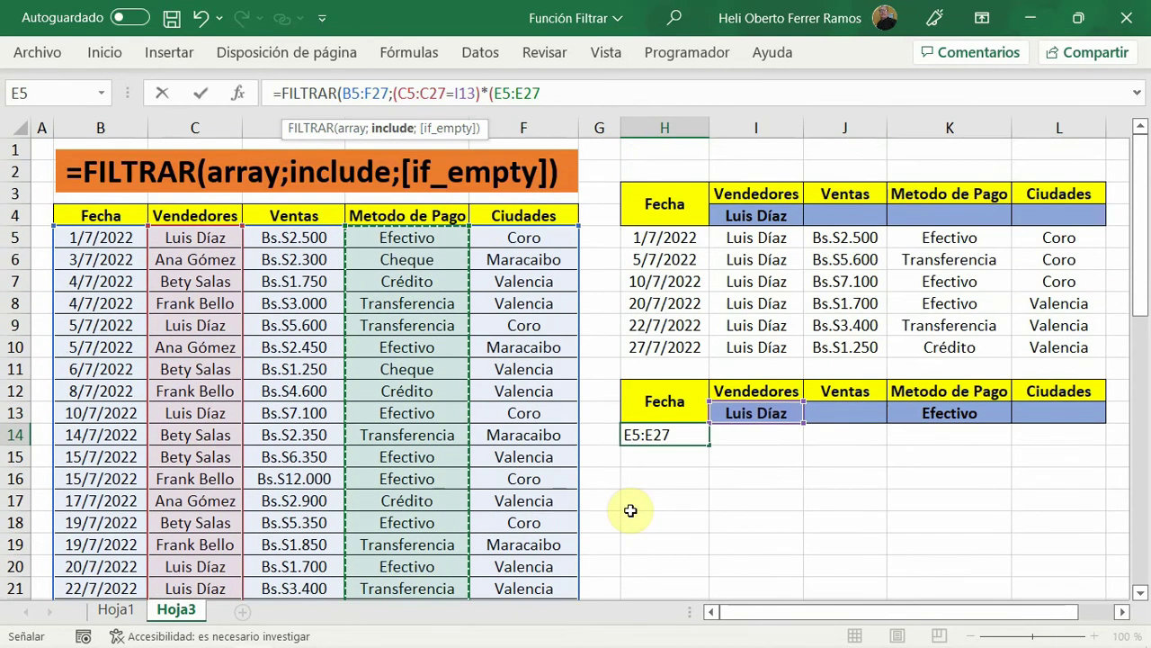
pyautogui.write('=')
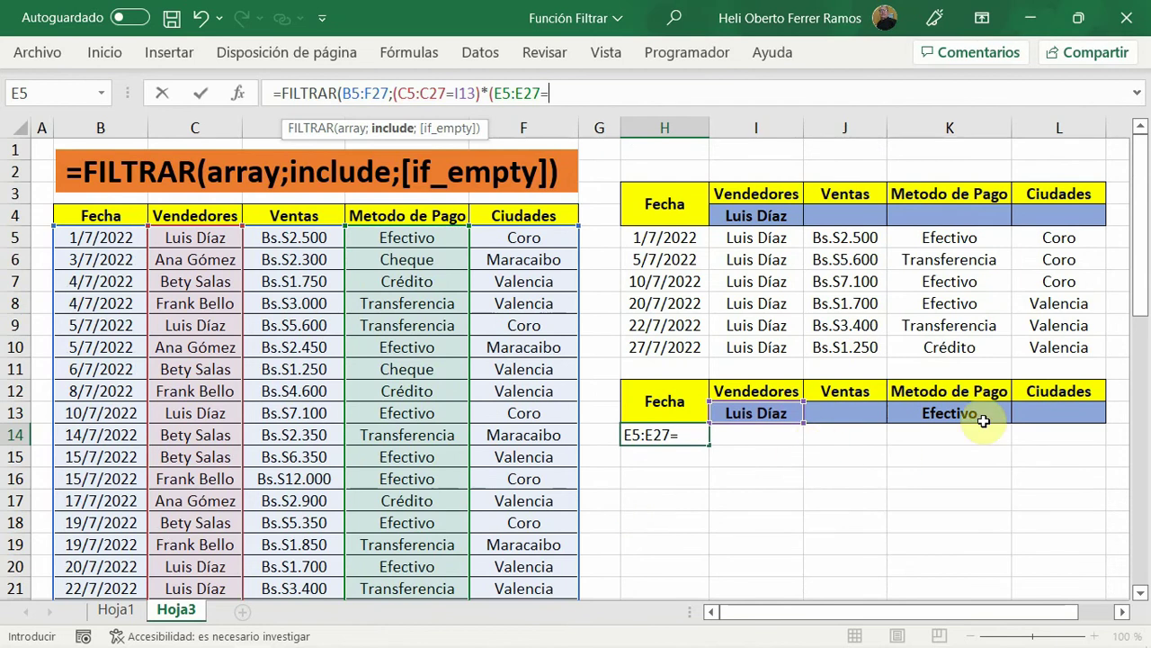
pyautogui.click(946, 409)
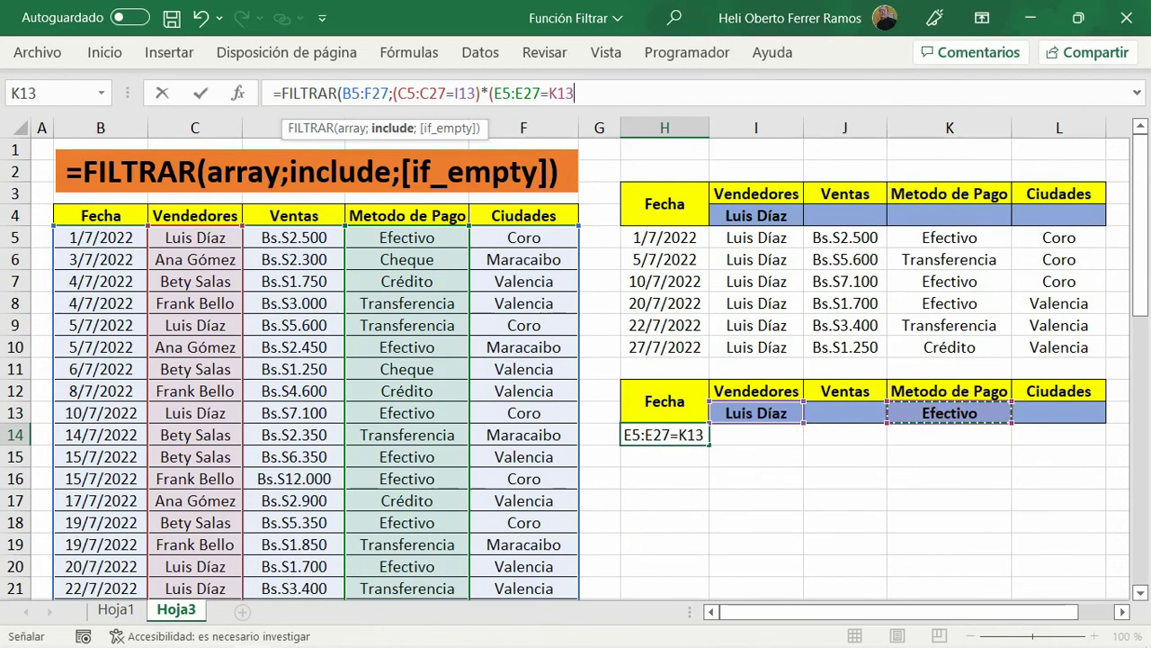
pyautogui.write(');')
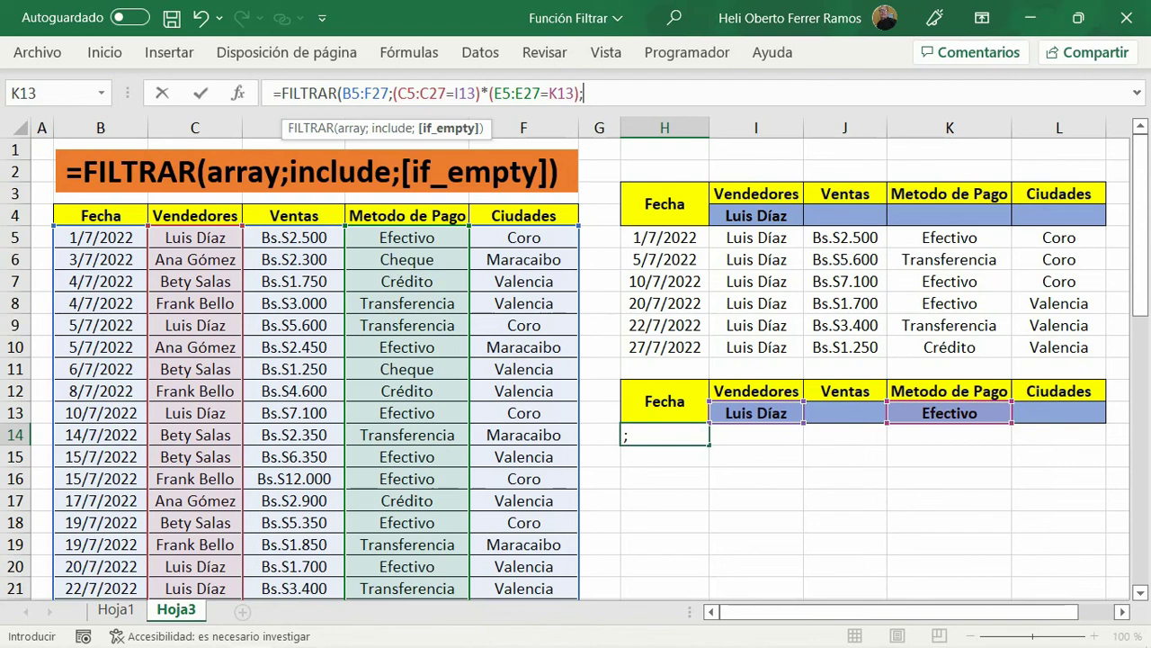
pyautogui.write('"S.')
pyautogui.write('I"')
pyautogui.write(')')
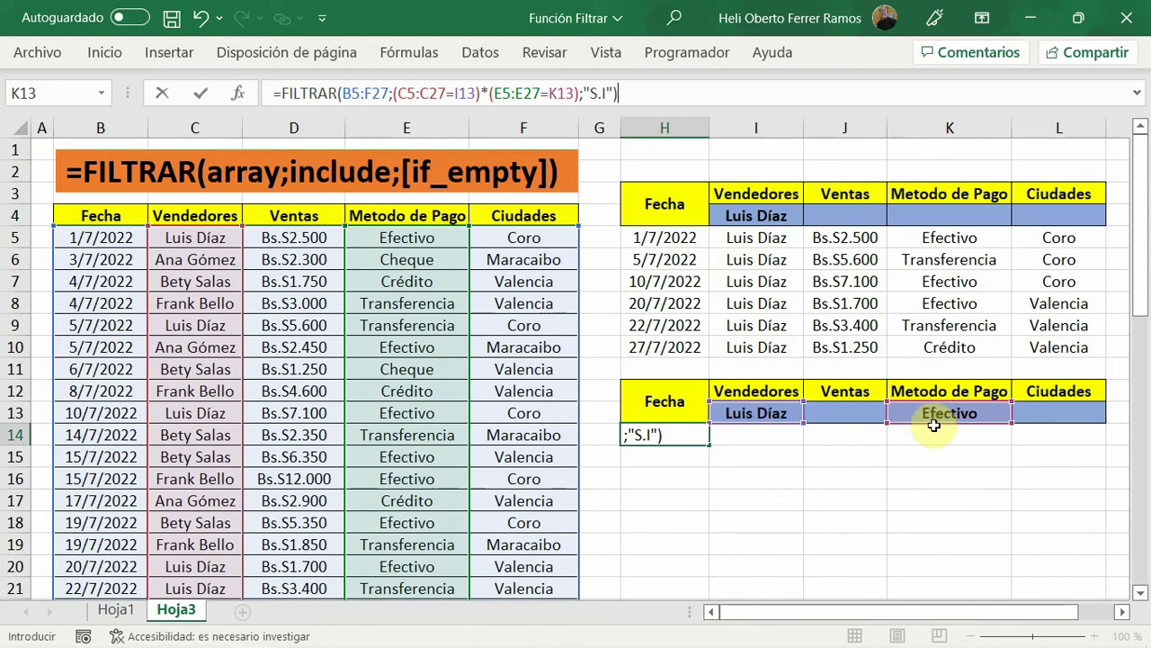
pyautogui.click(673, 94)
pyautogui.press('Return')
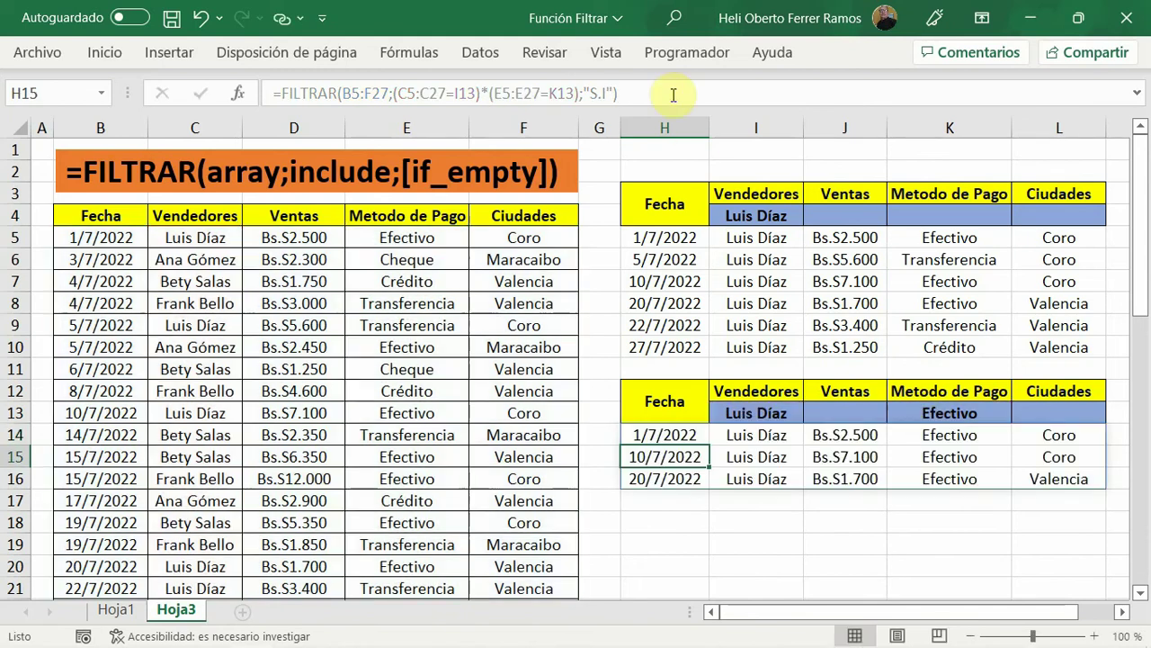
# - Set the second block's criteria to a different salesperson in I13 and Cheque in K13
pyautogui.click(809, 543)
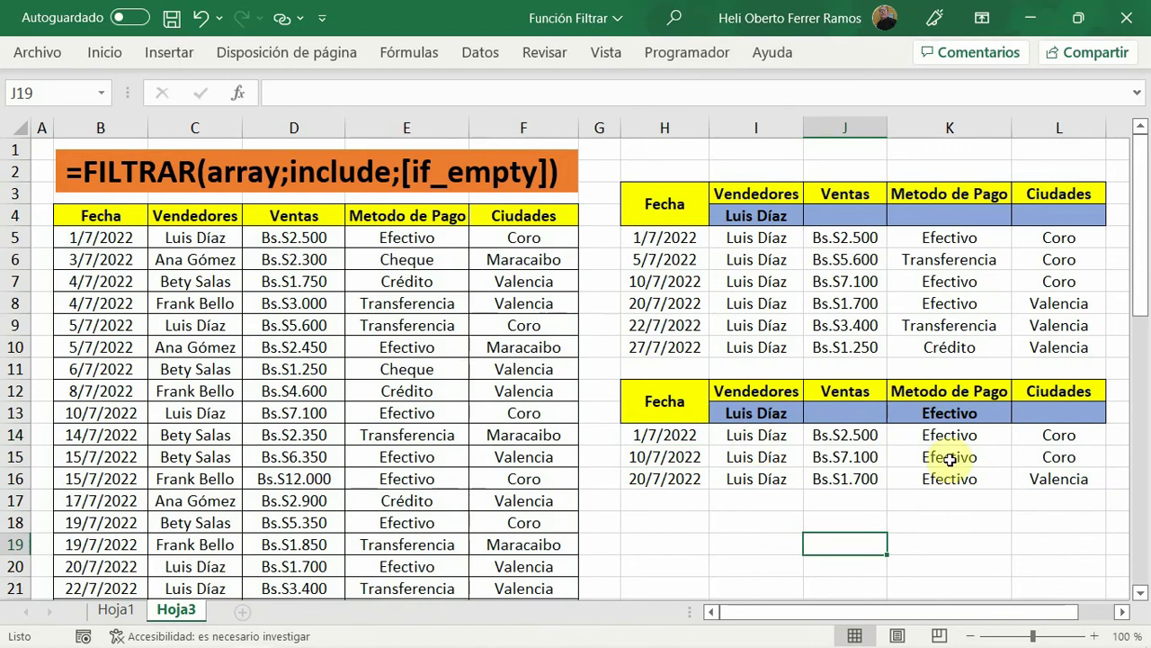
pyautogui.click(762, 415)
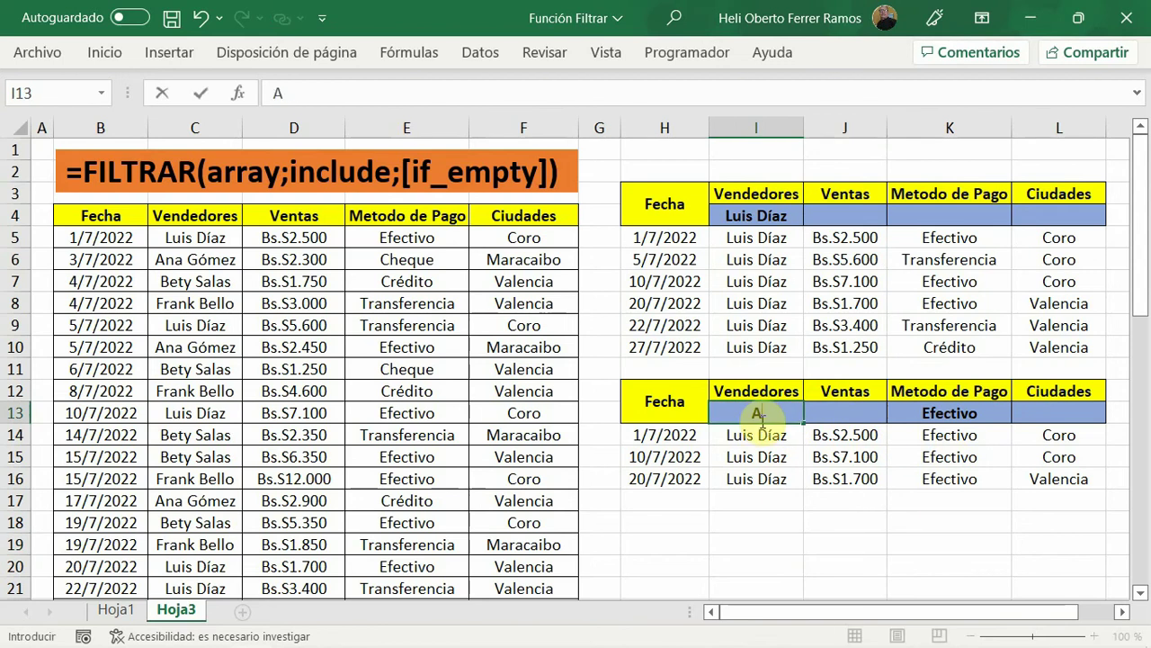
pyautogui.write('Ana Gó')
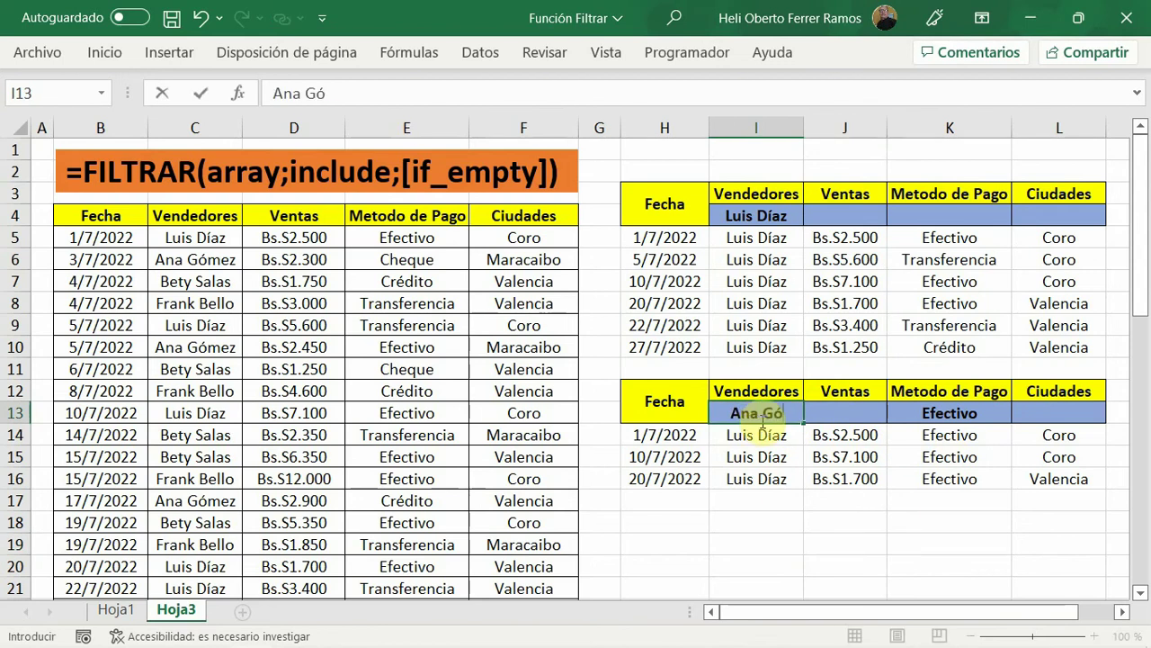
pyautogui.write('mez')
pyautogui.click(862, 528)
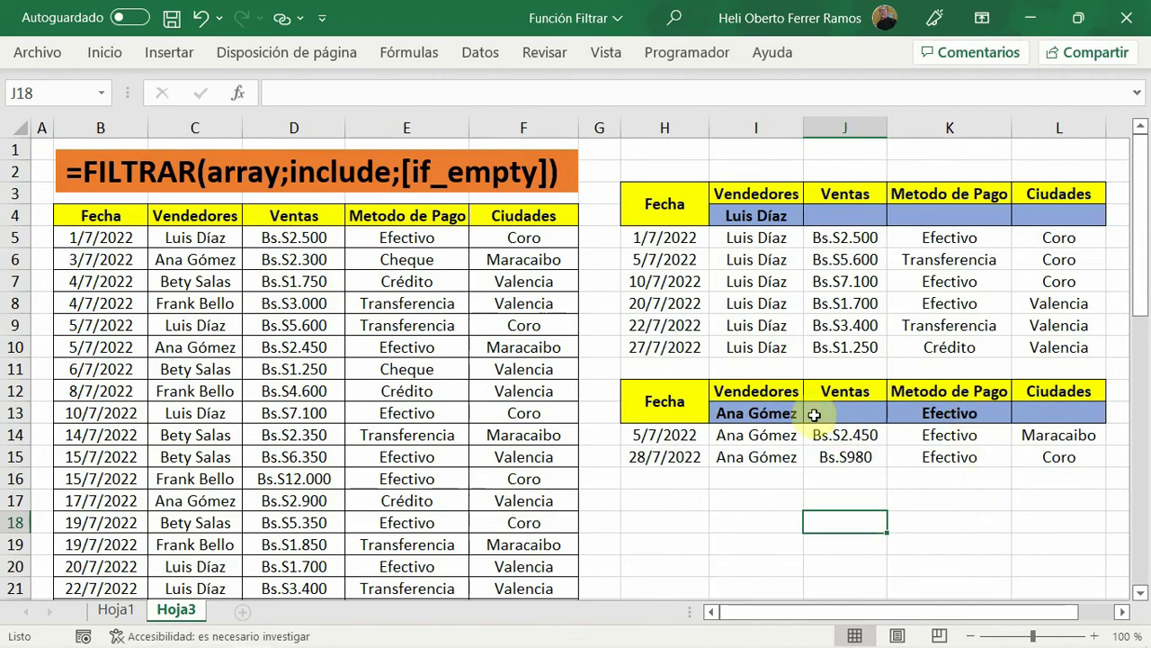
pyautogui.press('Up')
pyautogui.press('Up')
pyautogui.press('Up')
pyautogui.press('Left')
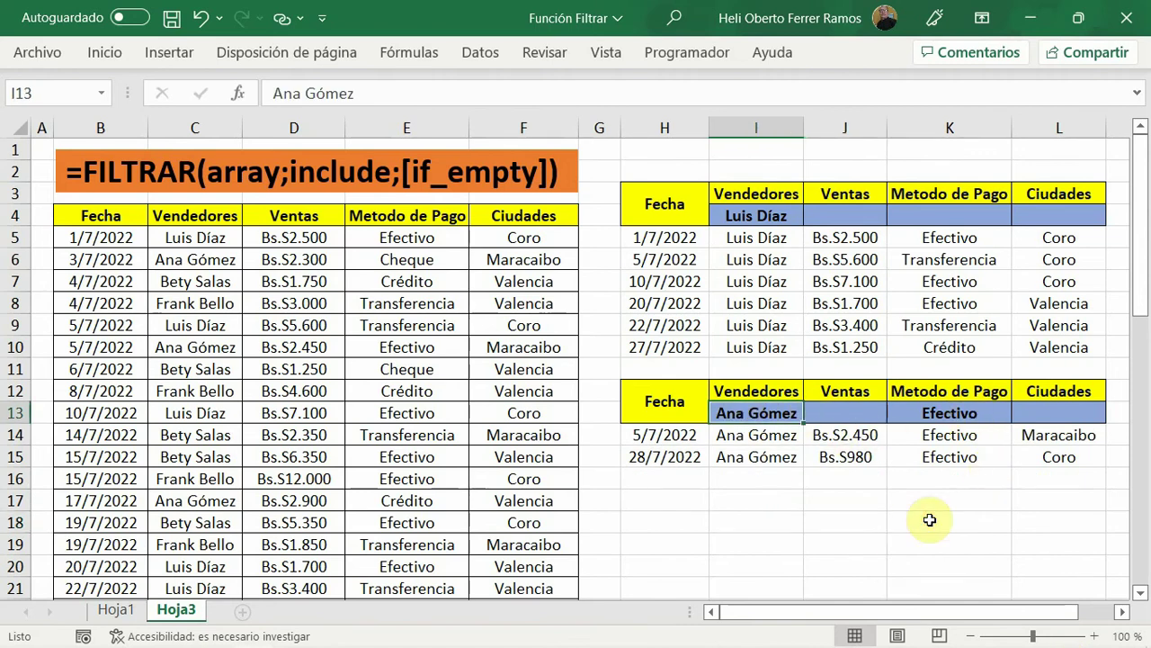
pyautogui.write('Bet')
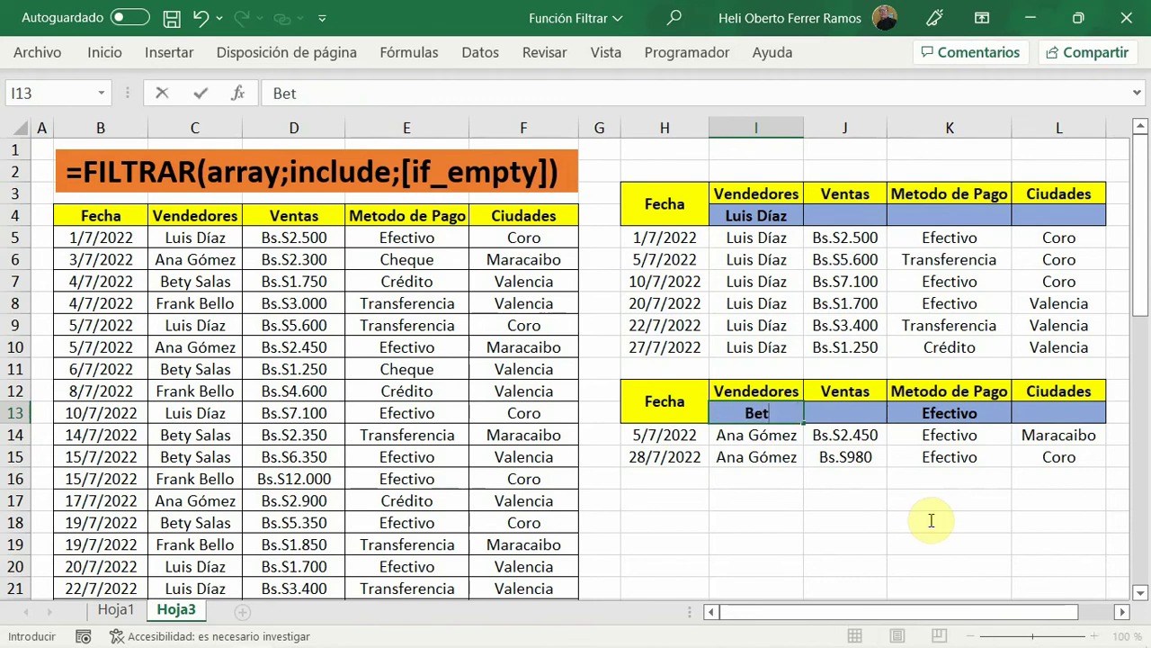
pyautogui.write('y Salas')
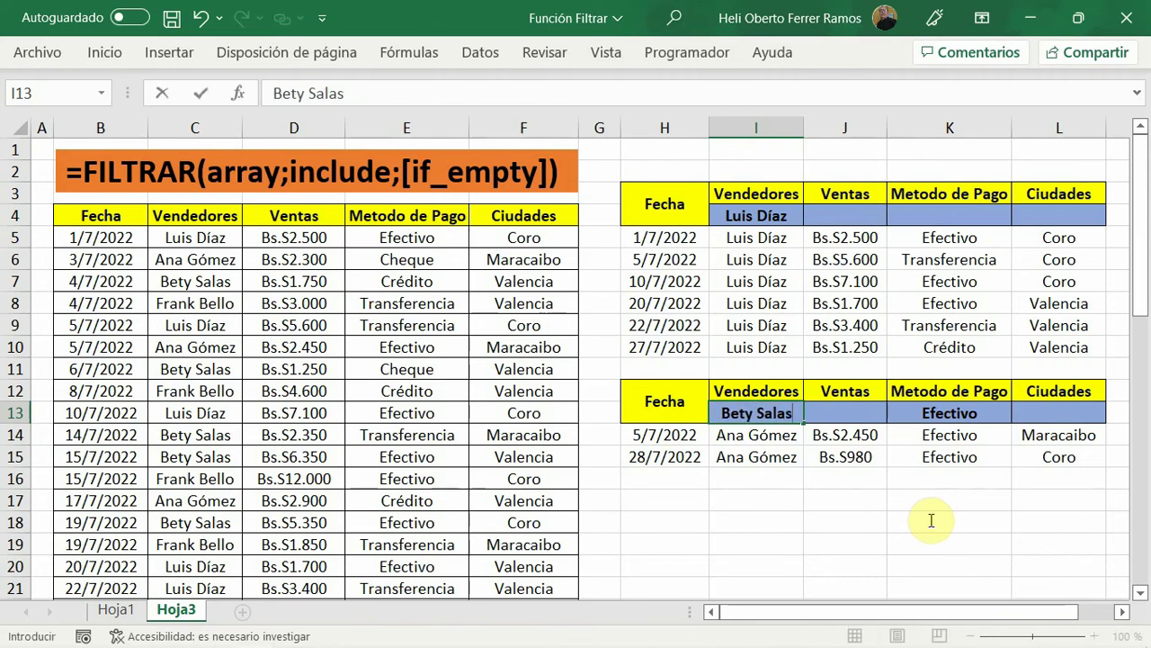
pyautogui.click(844, 515)
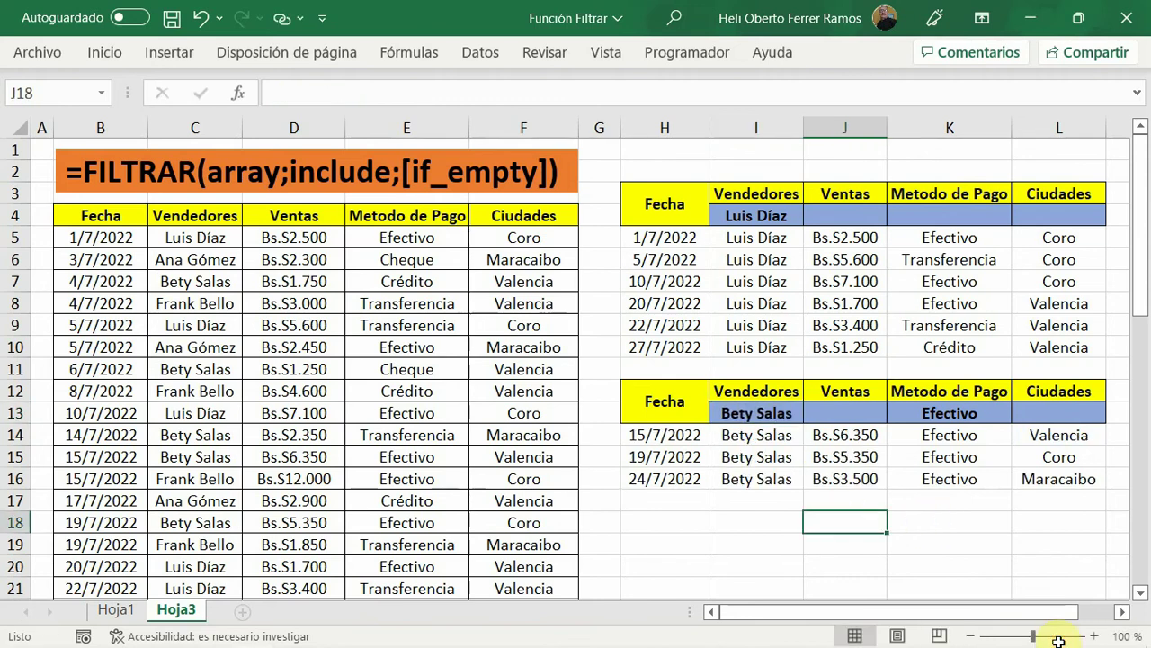
pyautogui.click(953, 414)
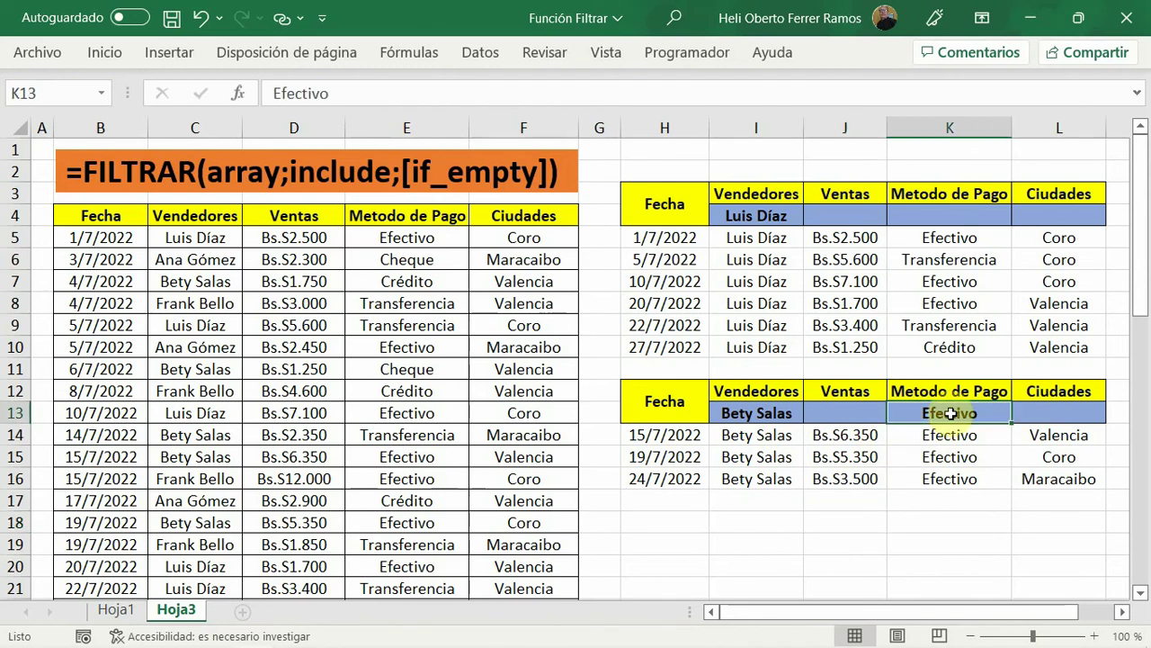
pyautogui.write('Cheque')
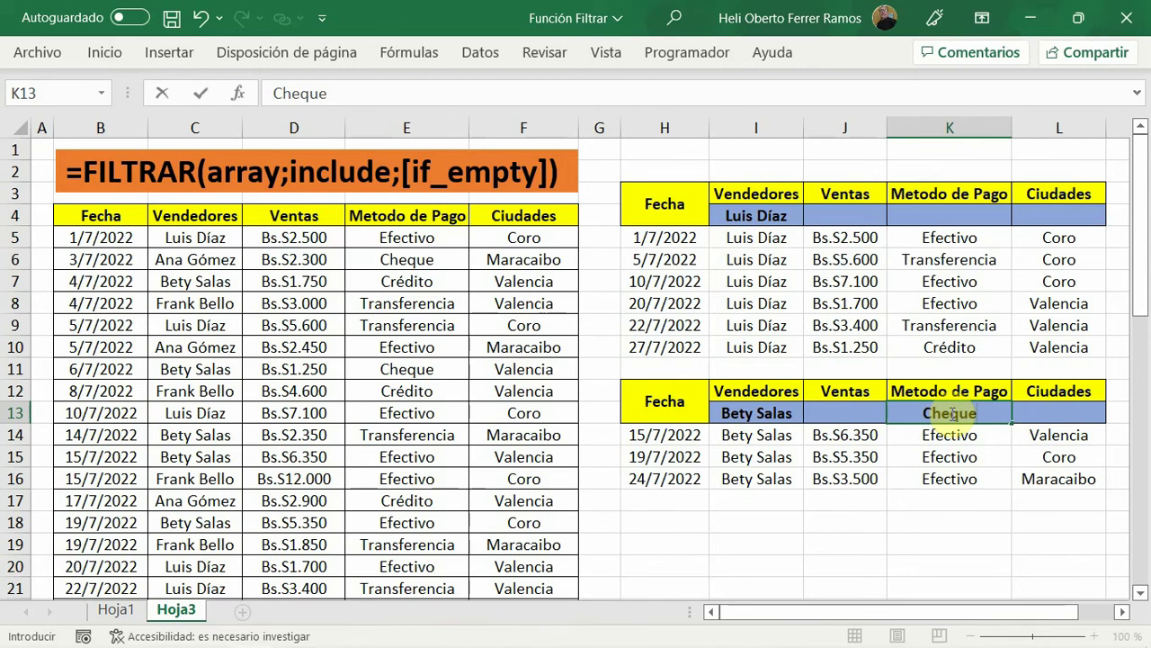
pyautogui.press('Return')
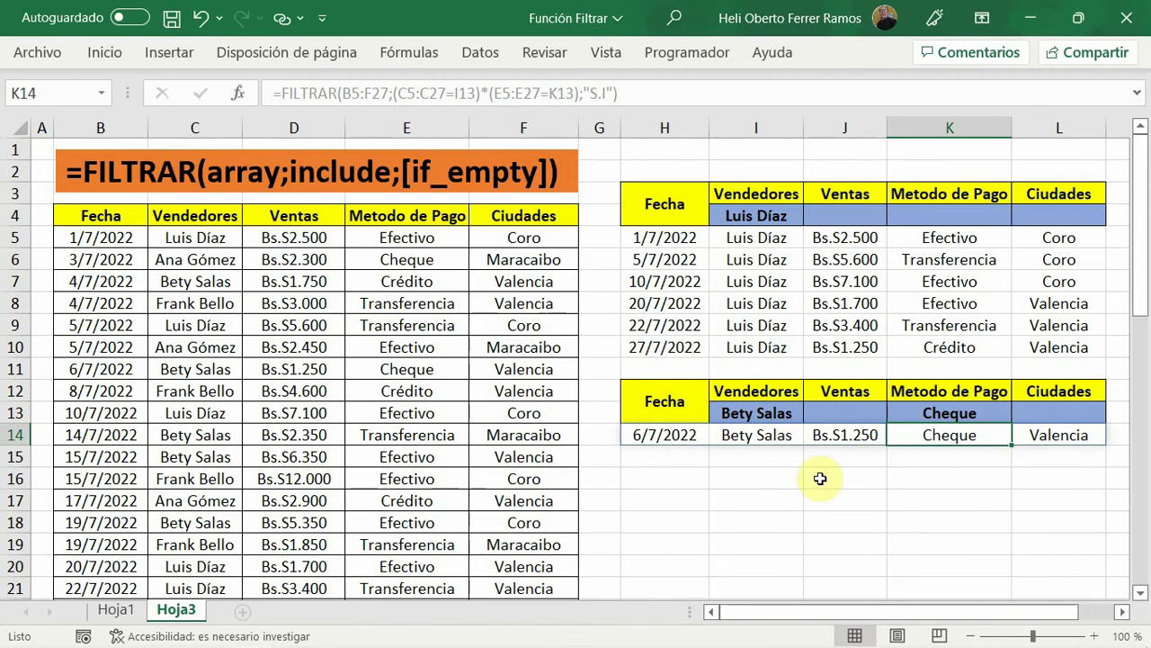
pyautogui.click(659, 437)
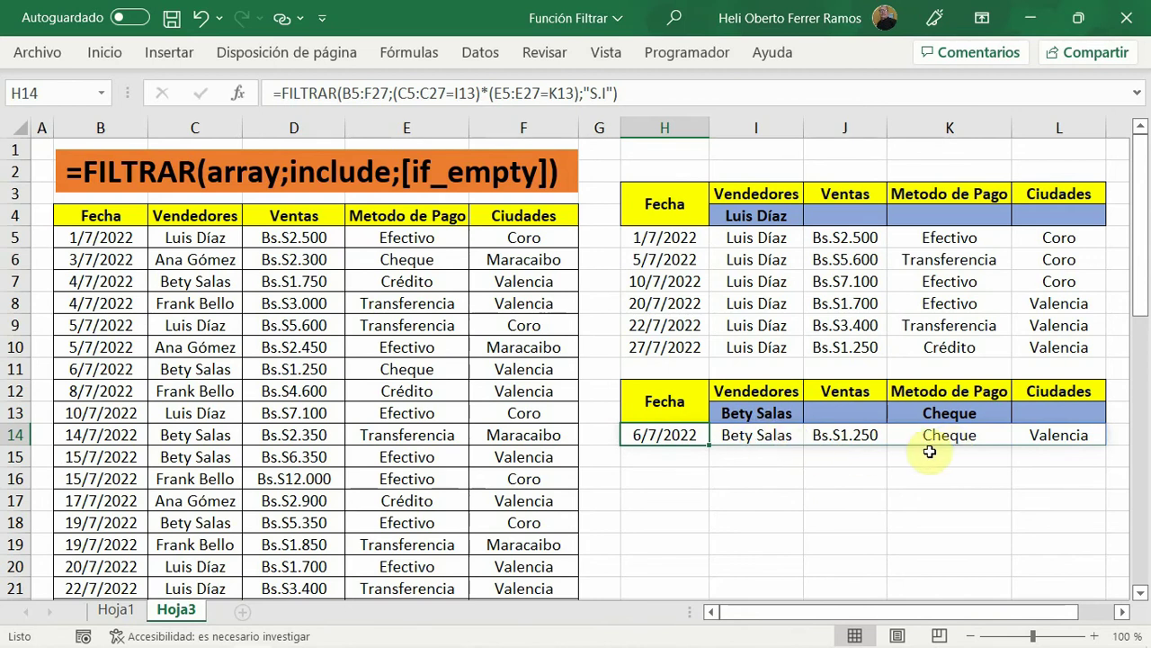
# - Replace the * between the two H14 filter conditions with + so either condition matches
pyautogui.click(491, 93)
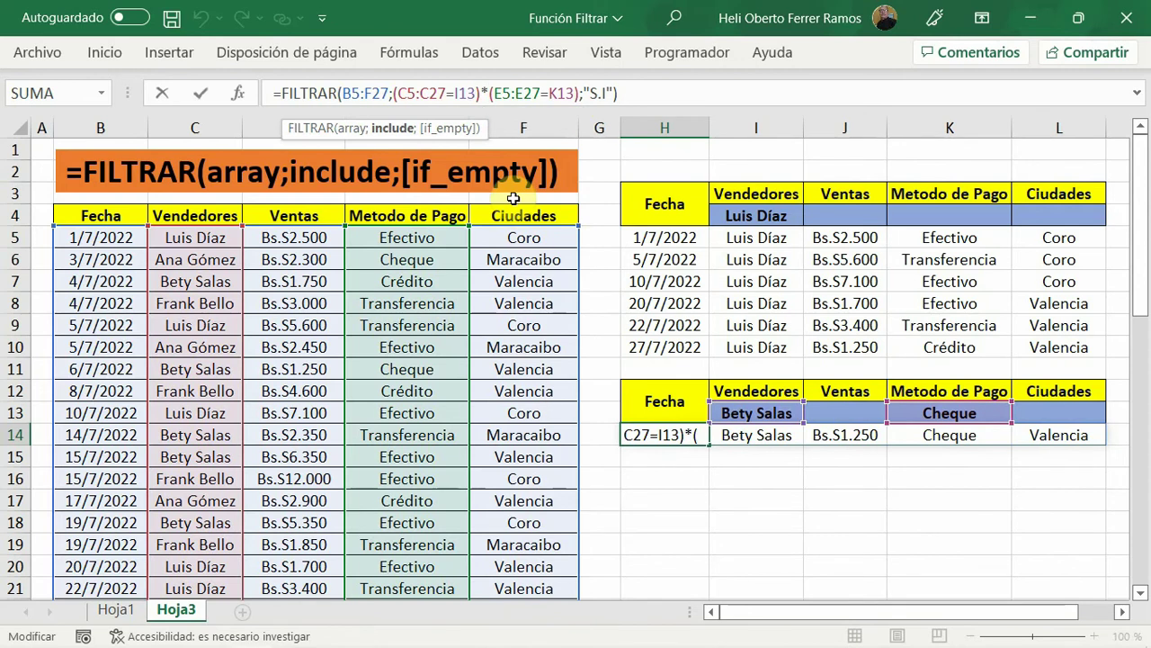
pyautogui.press('BackSpace')
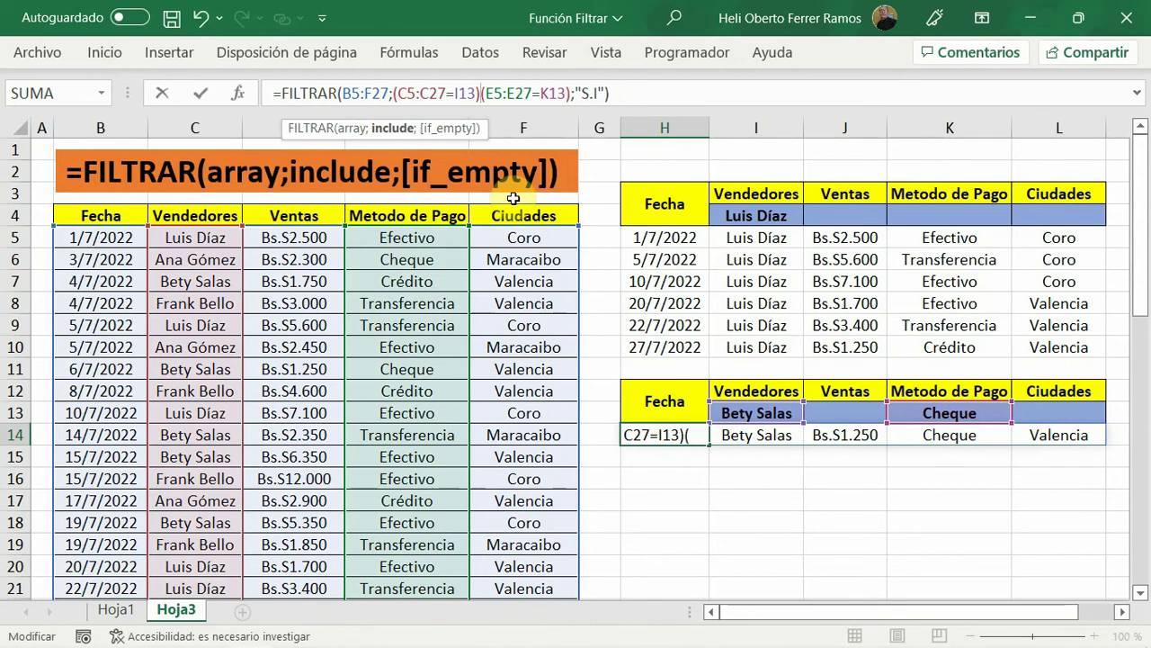
pyautogui.write('+')
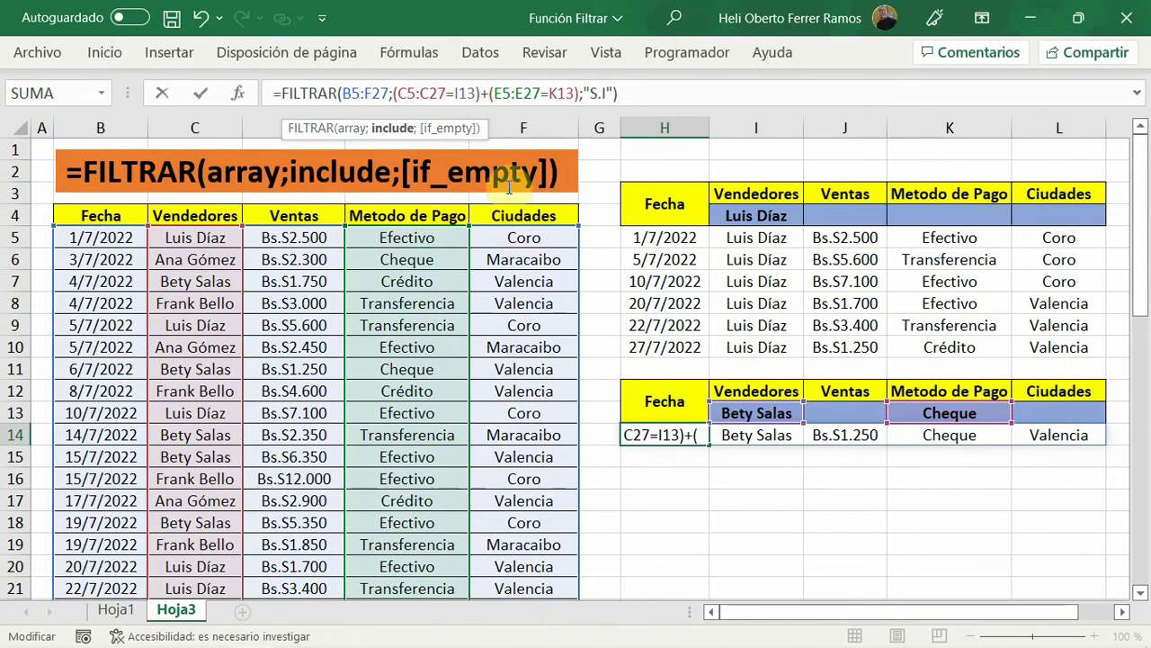
pyautogui.click(651, 93)
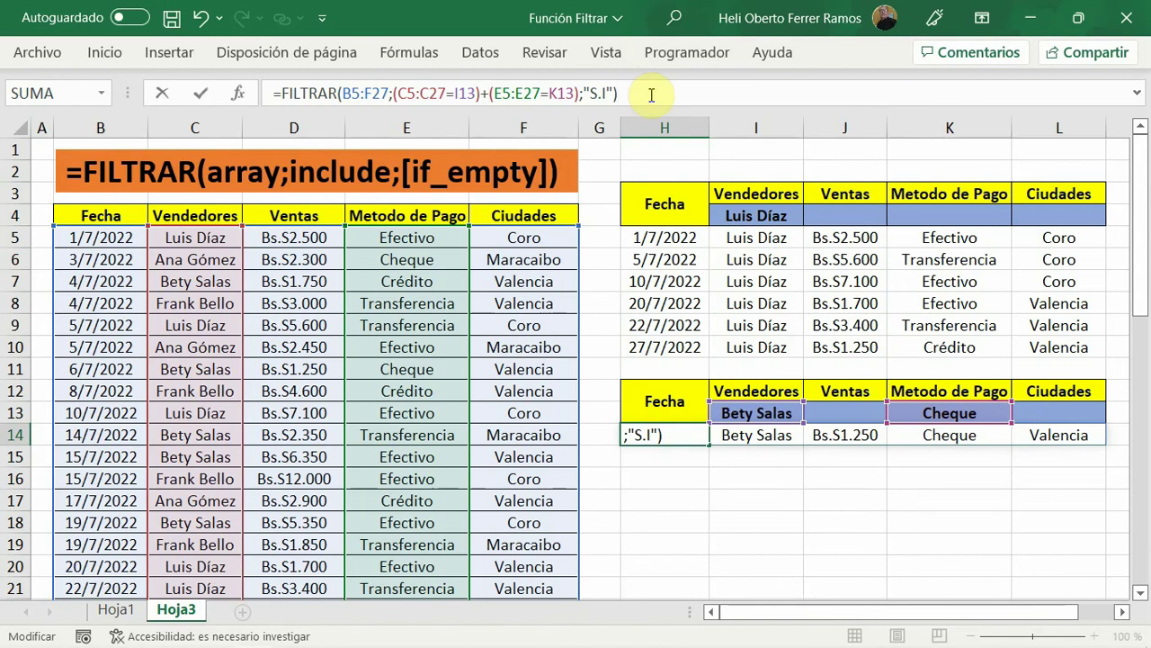
pyautogui.press('Return')
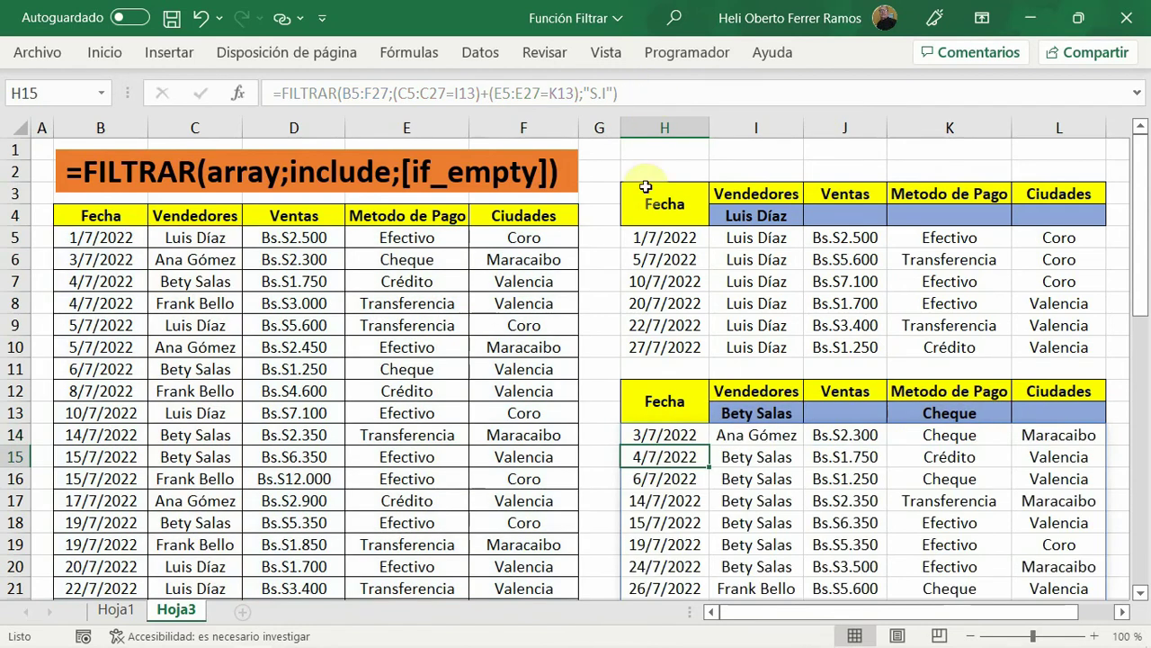
pyautogui.scroll(-2, 655, 202)
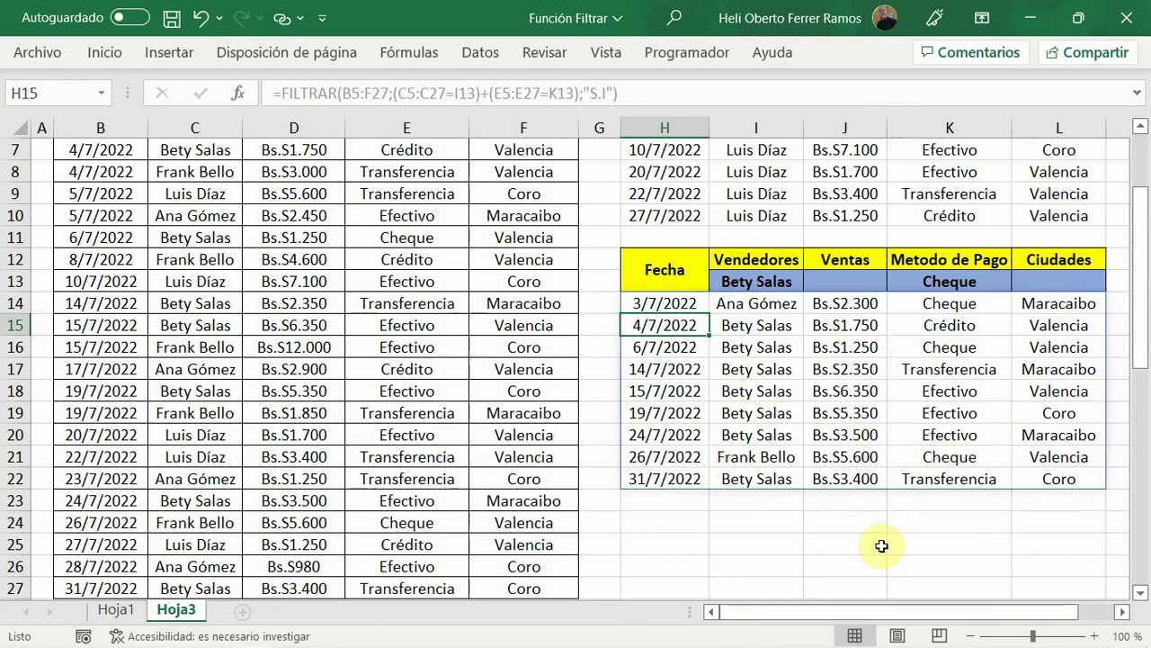
pyautogui.scroll(2, 773, 490)
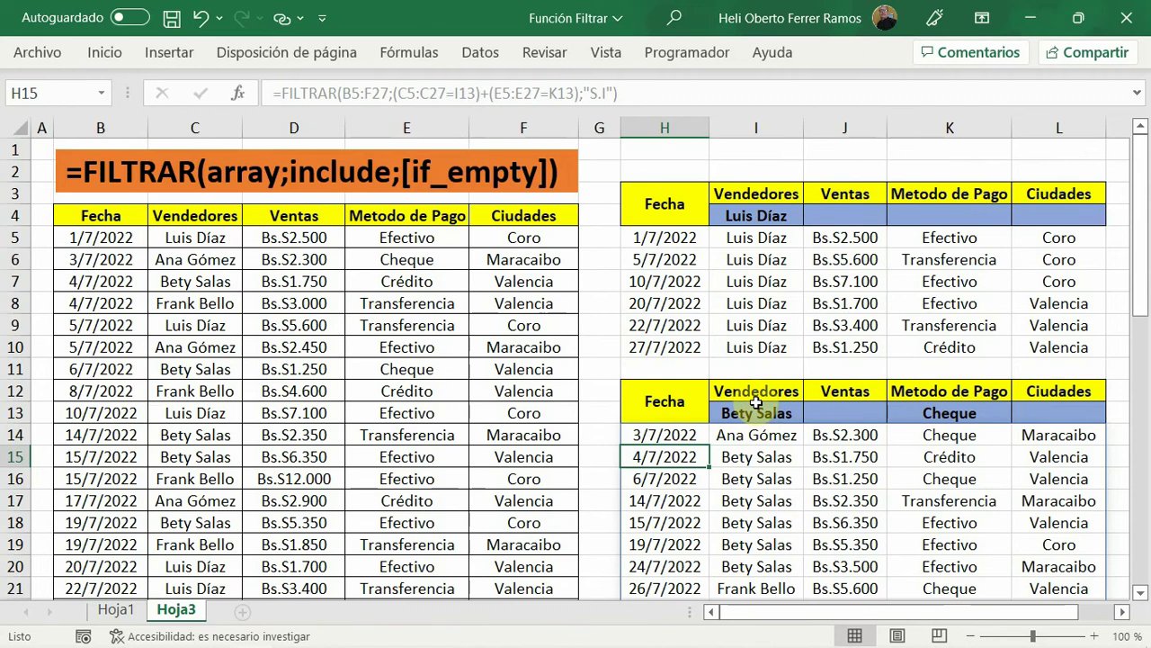
pyautogui.click(668, 438)
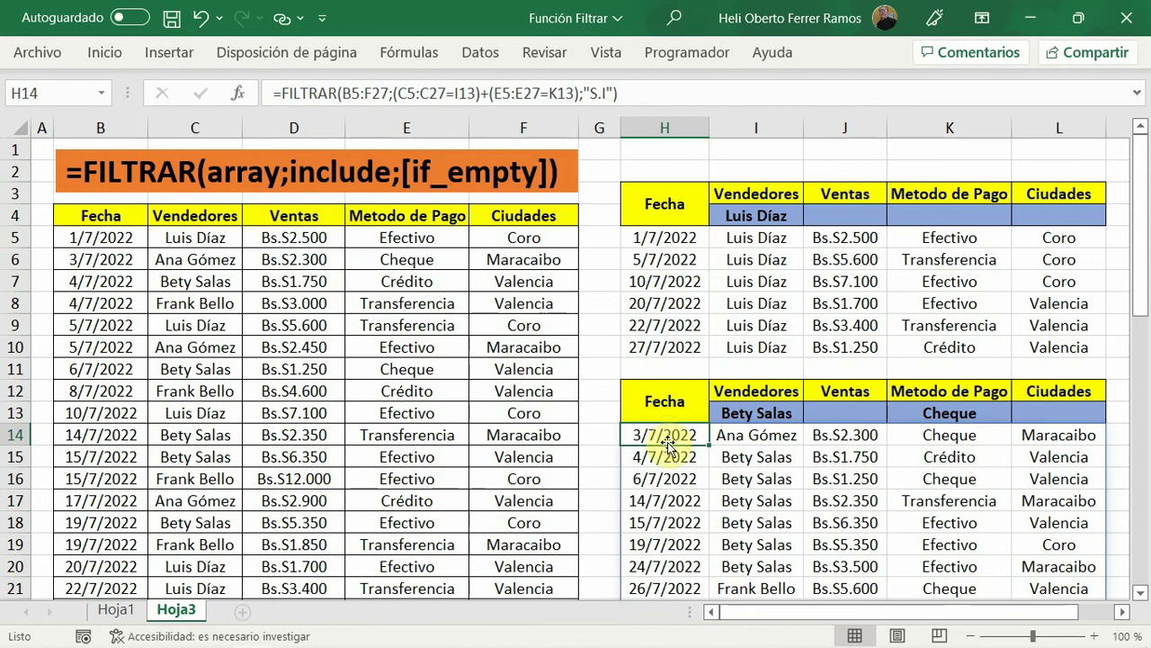
pyautogui.scroll(-1, 666, 444)
pyautogui.scroll(1, 663, 445)
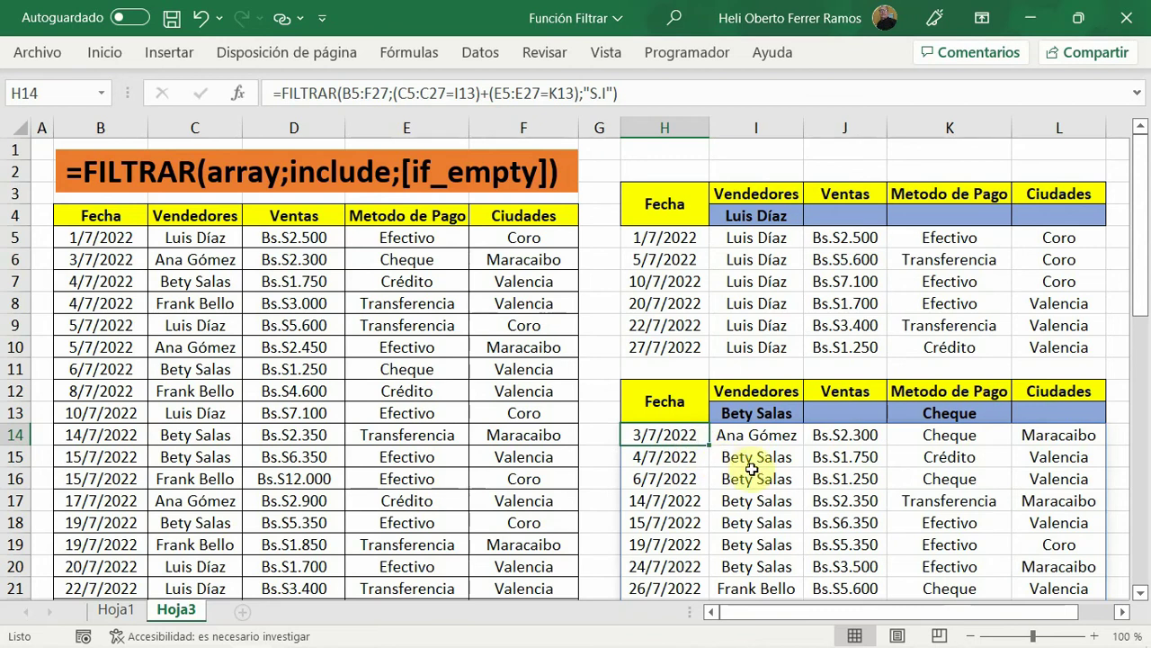
pyautogui.scroll(-2, 755, 482)
pyautogui.scroll(-1, 759, 478)
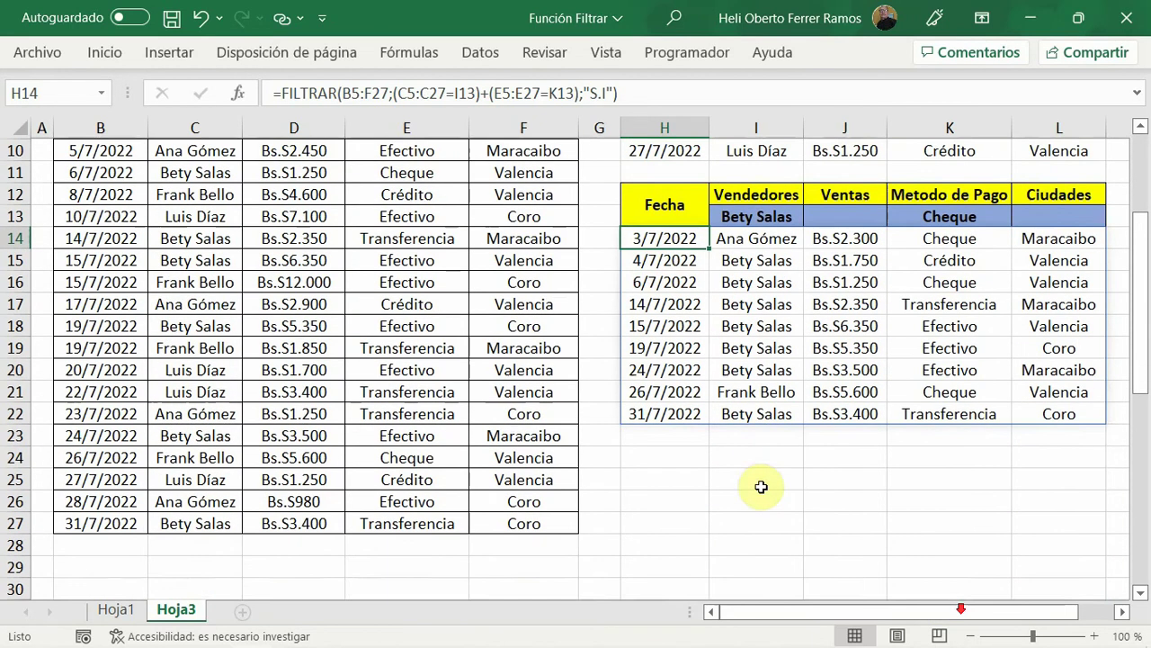
# - Copy the criteria block H12:L13 and paste it at H24
pyautogui.moveTo(666, 203); pyautogui.dragTo(1059, 215)
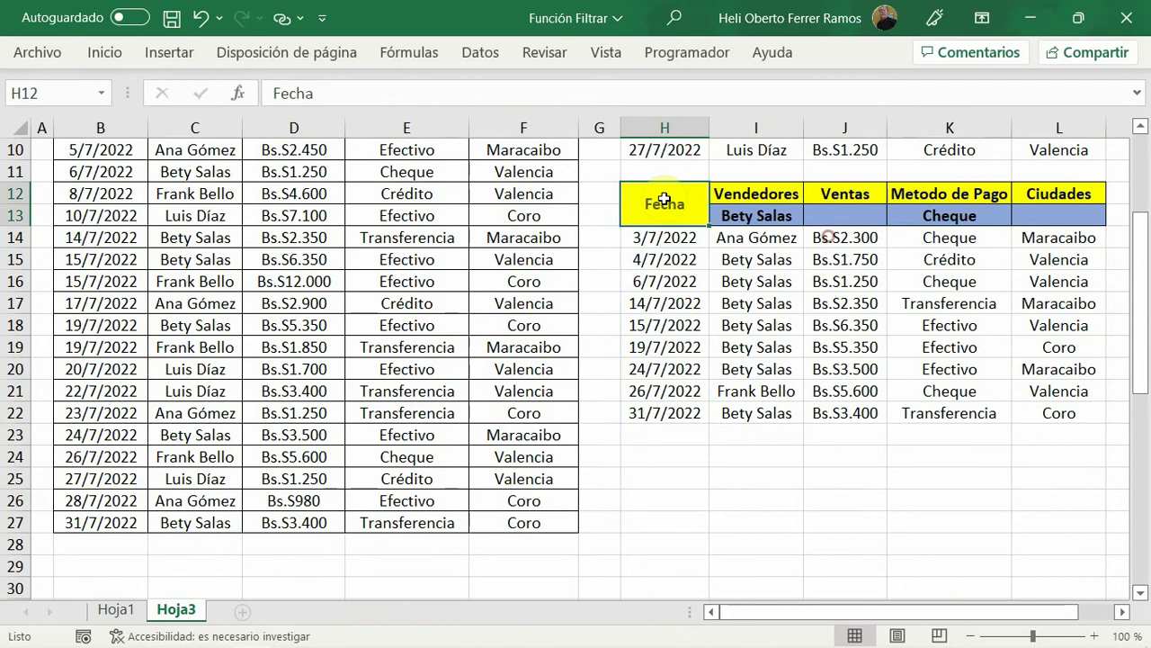
pyautogui.rightClick(751, 195)
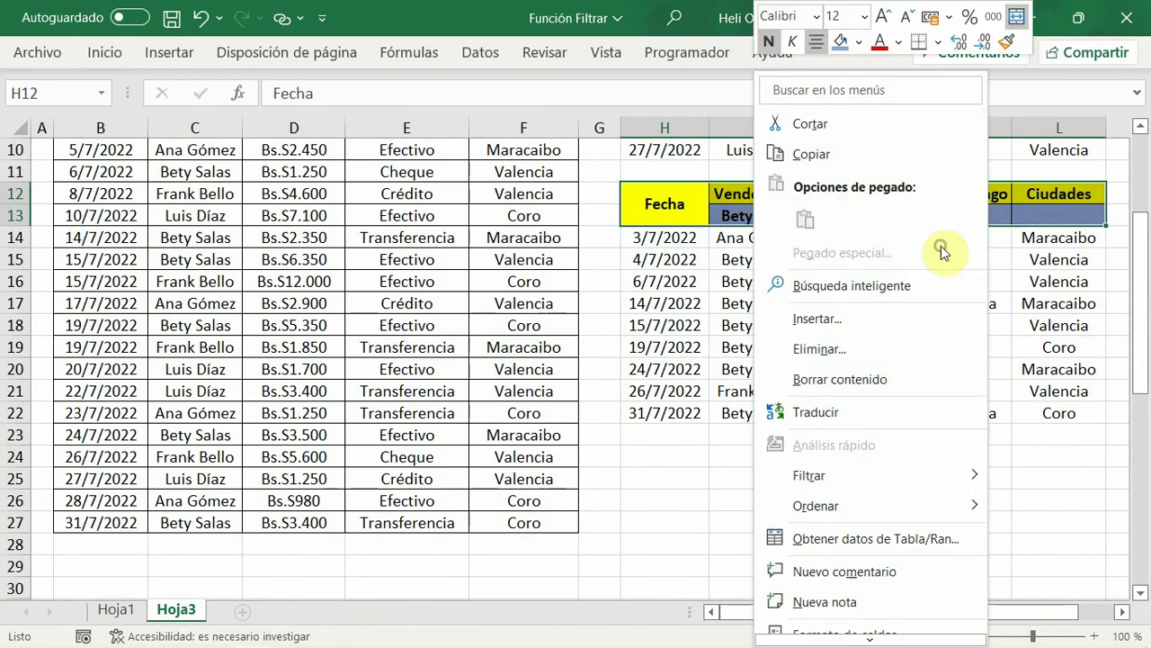
pyautogui.click(825, 161)
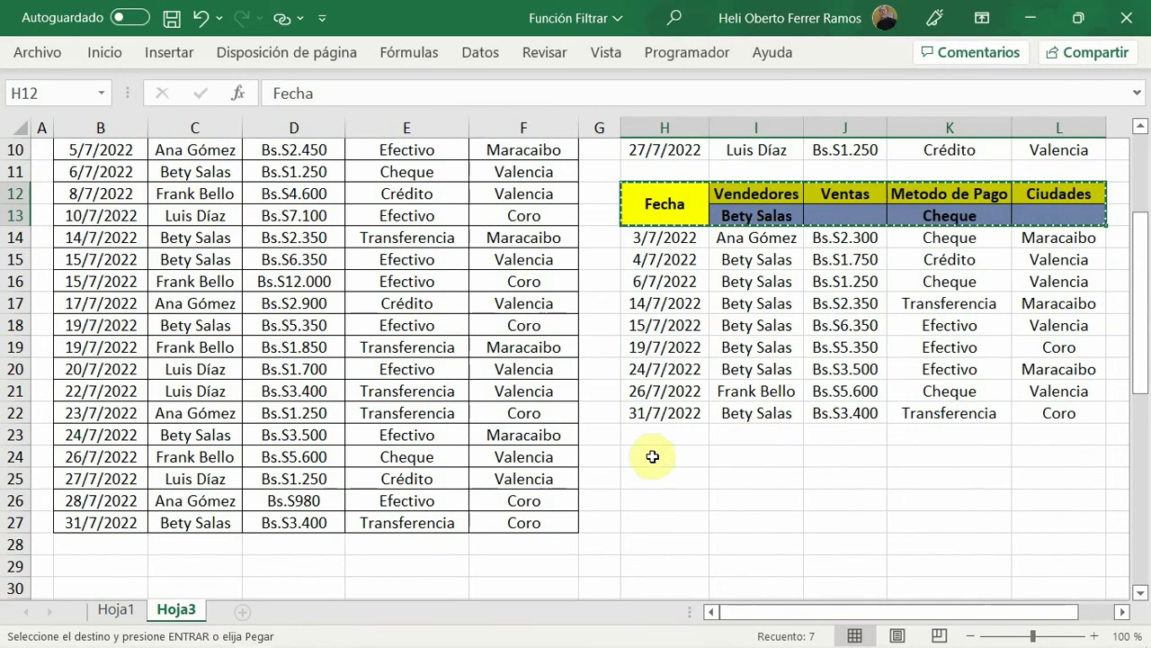
pyautogui.click(656, 458)
pyautogui.rightClick(654, 461)
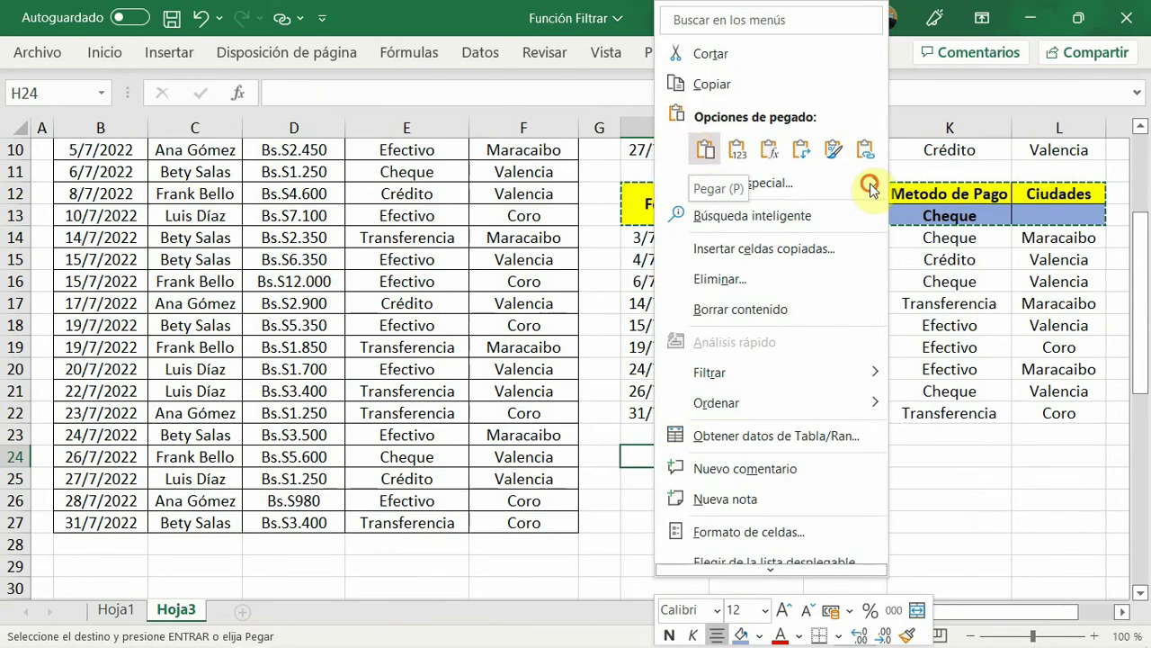
pyautogui.click(706, 151)
# - Enter 3000 in J25 formatted as Moneda with no decimals, showing Bs.S3.000
pyautogui.click(843, 479)
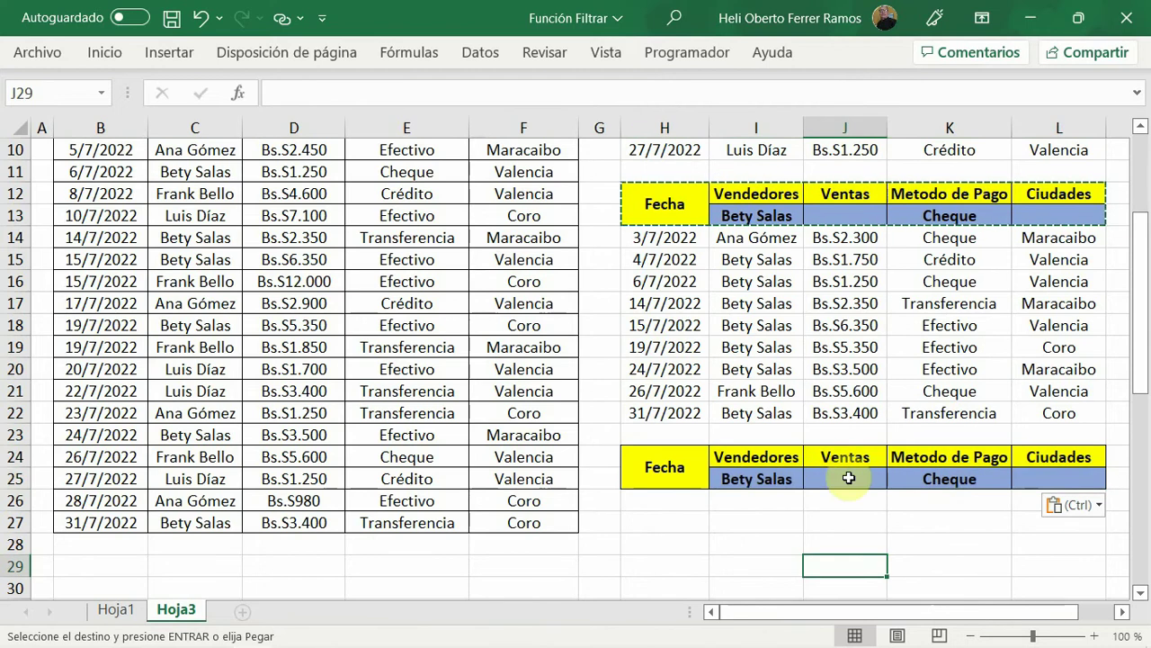
pyautogui.write('3000')
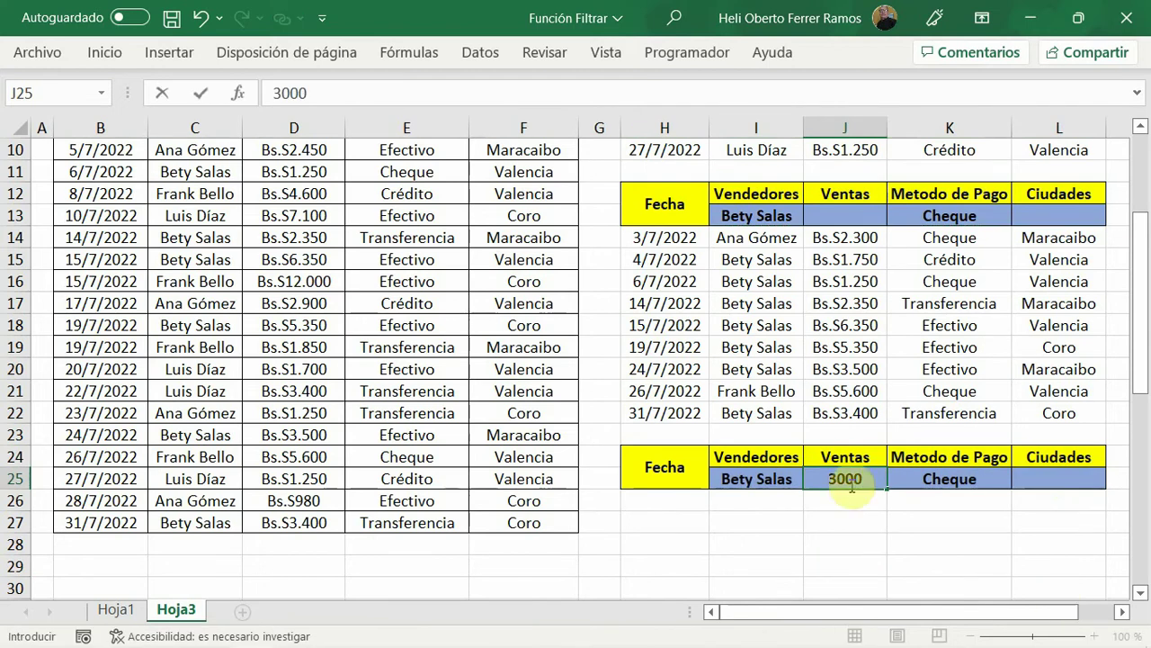
pyautogui.click(844, 566)
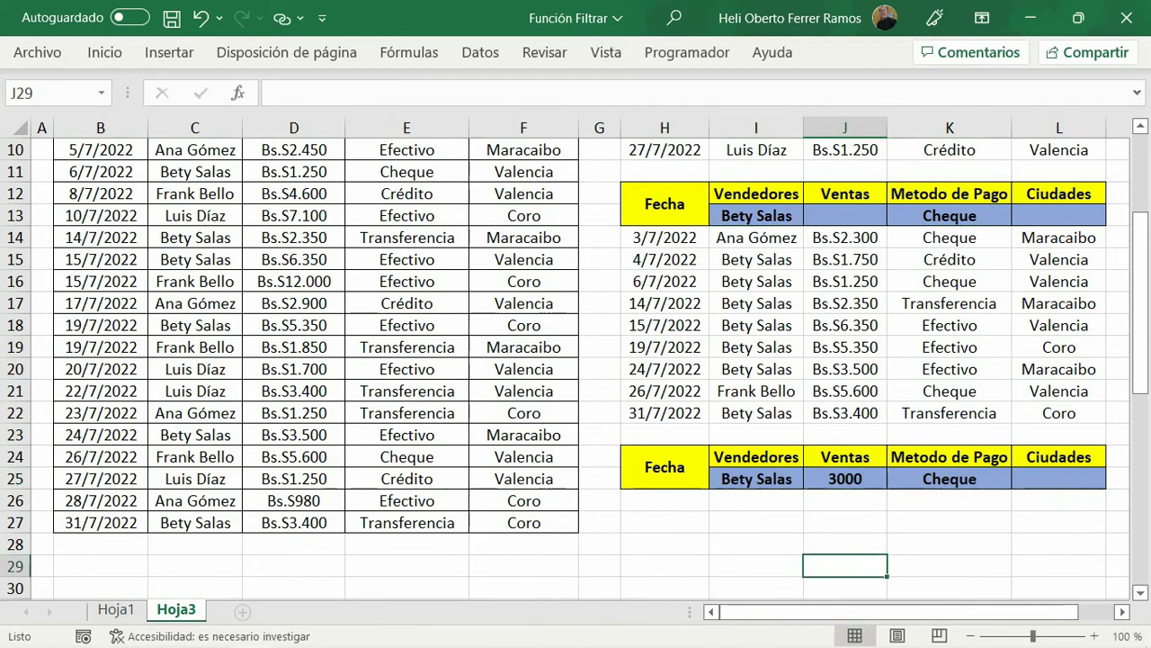
pyautogui.click(844, 479)
pyautogui.click(108, 54)
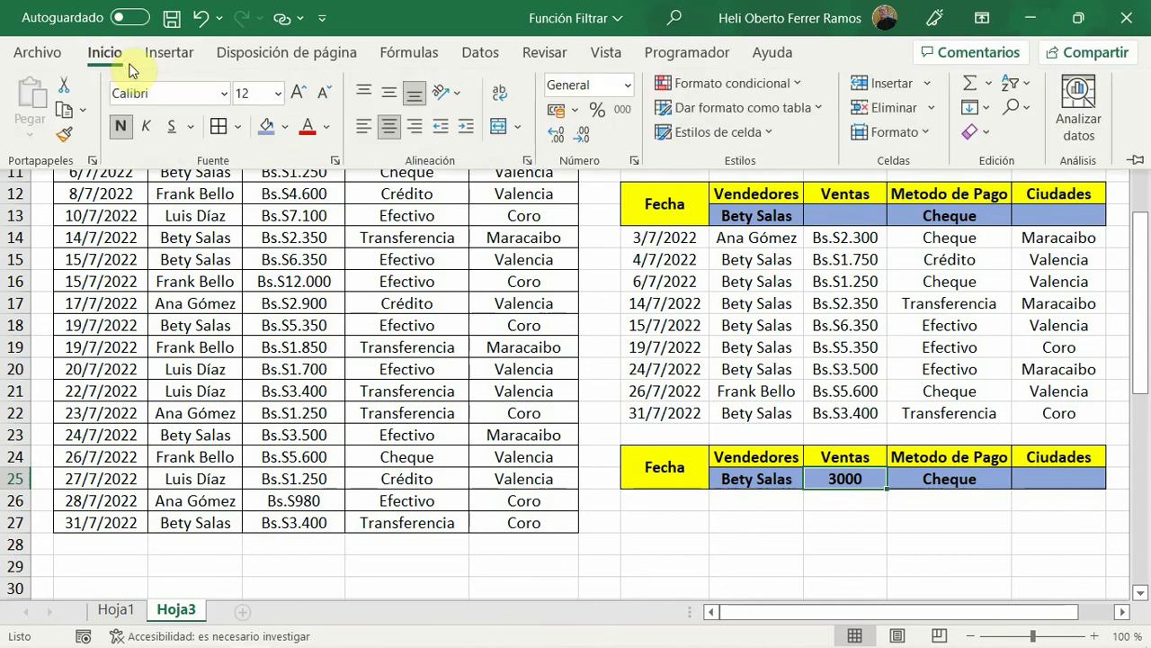
pyautogui.click(627, 85)
pyautogui.click(630, 225)
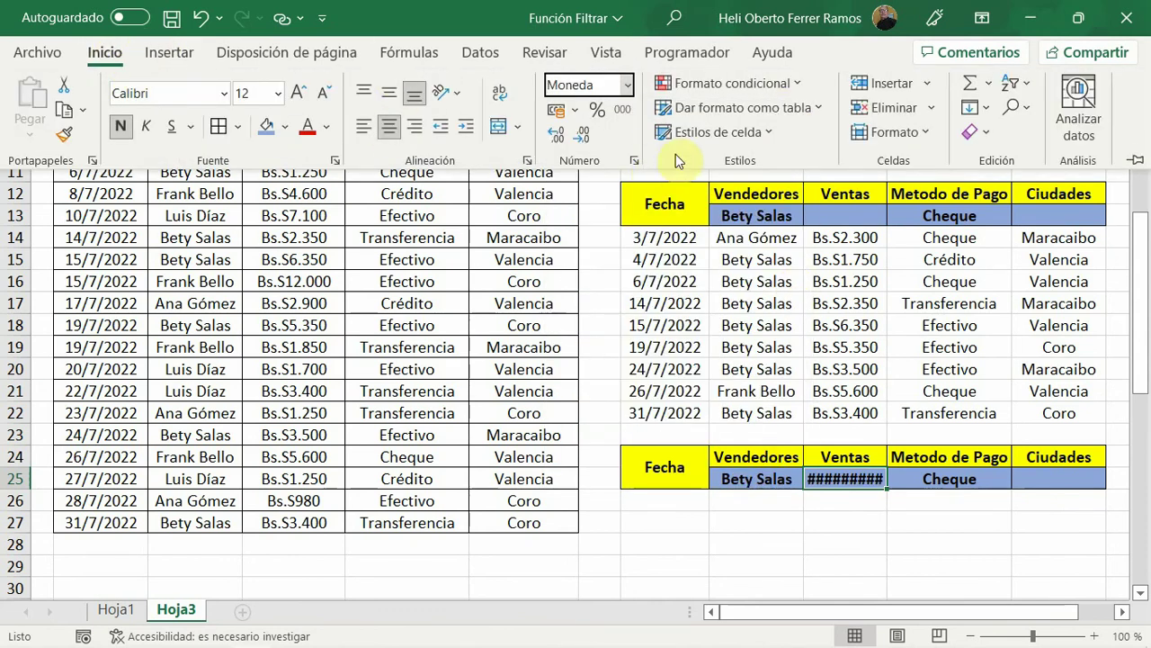
pyautogui.click(582, 134)
pyautogui.click(1073, 479)
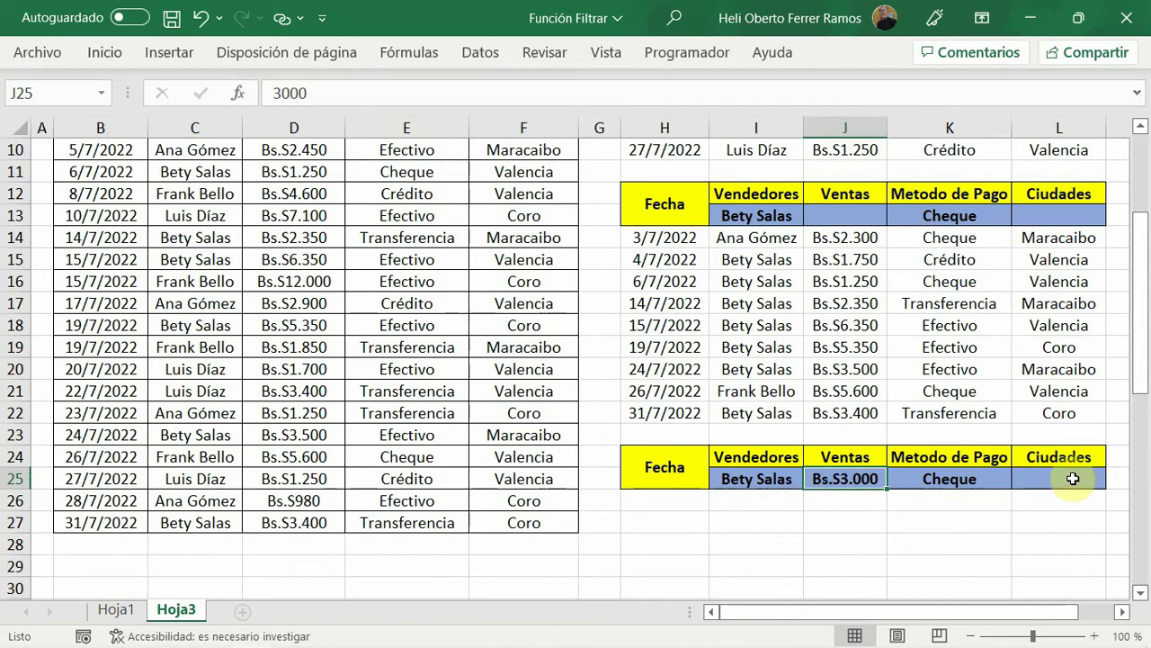
# - Enter Coro as the Ciudades criterion in L25
pyautogui.click(1073, 479)
pyautogui.write('Coro')
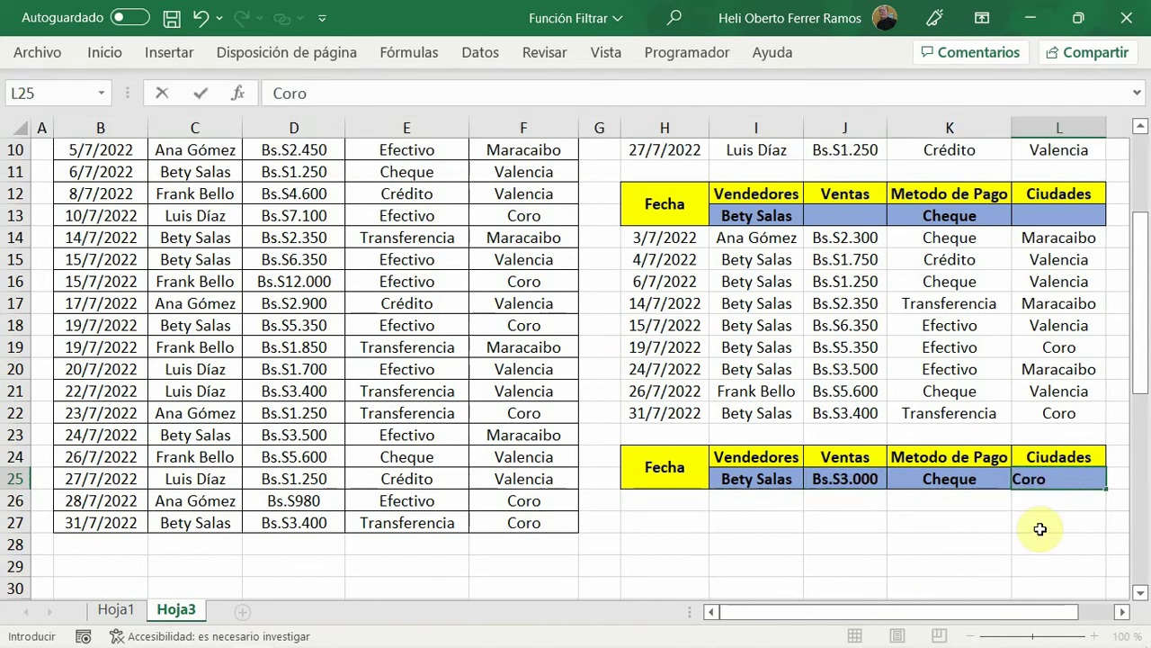
pyautogui.click(1034, 537)
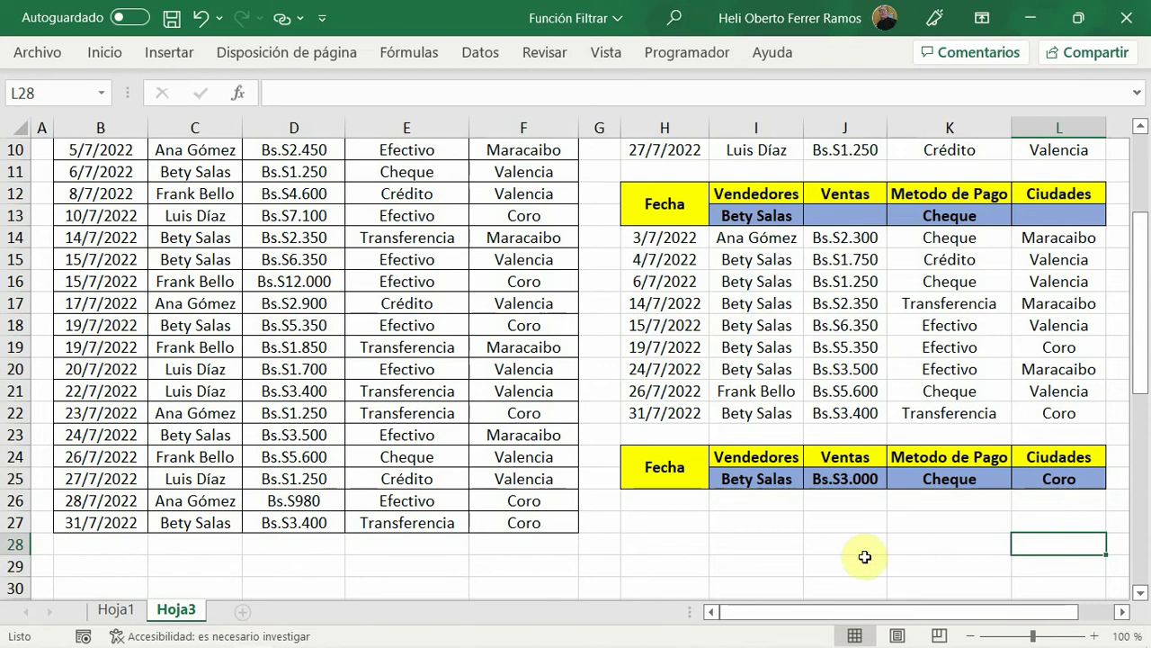
pyautogui.scroll(-1, 770, 537)
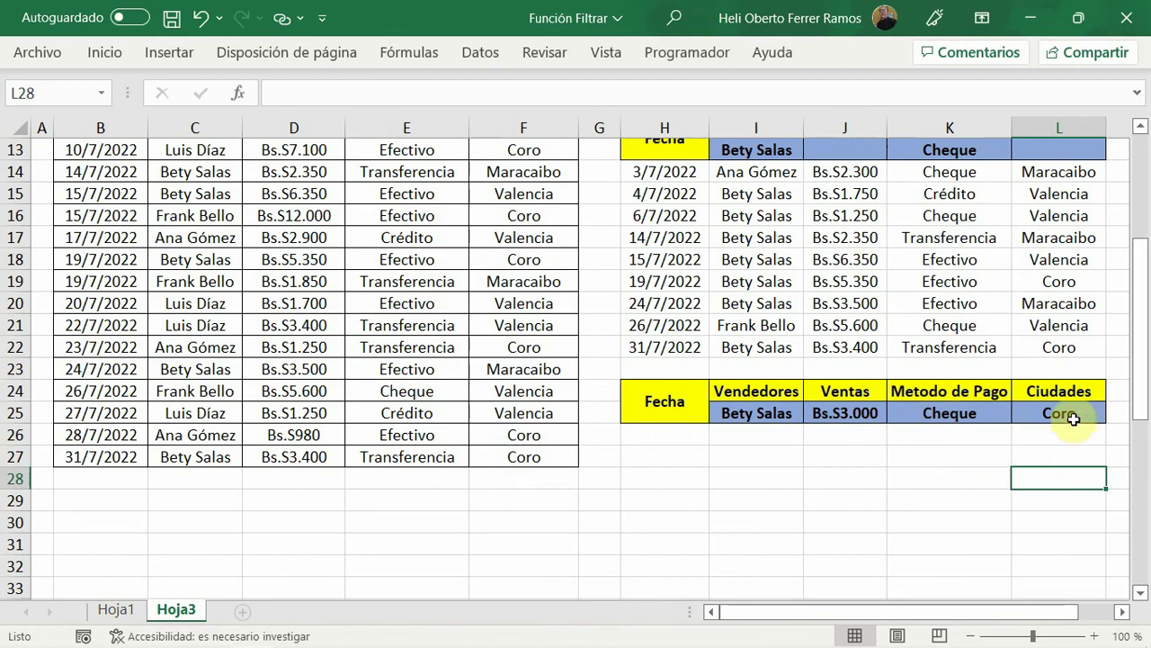
pyautogui.click(652, 434)
# - Start a FILTRAR formula in H26 using B5:F27 as the array
pyautogui.click(294, 93)
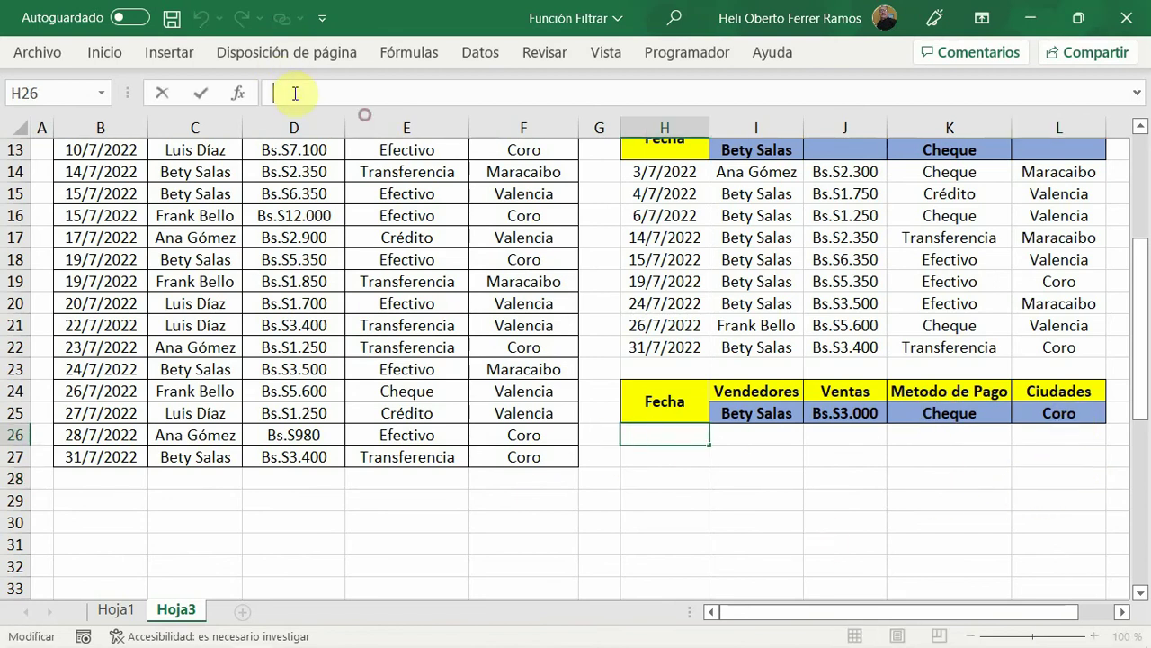
pyautogui.write('=fil')
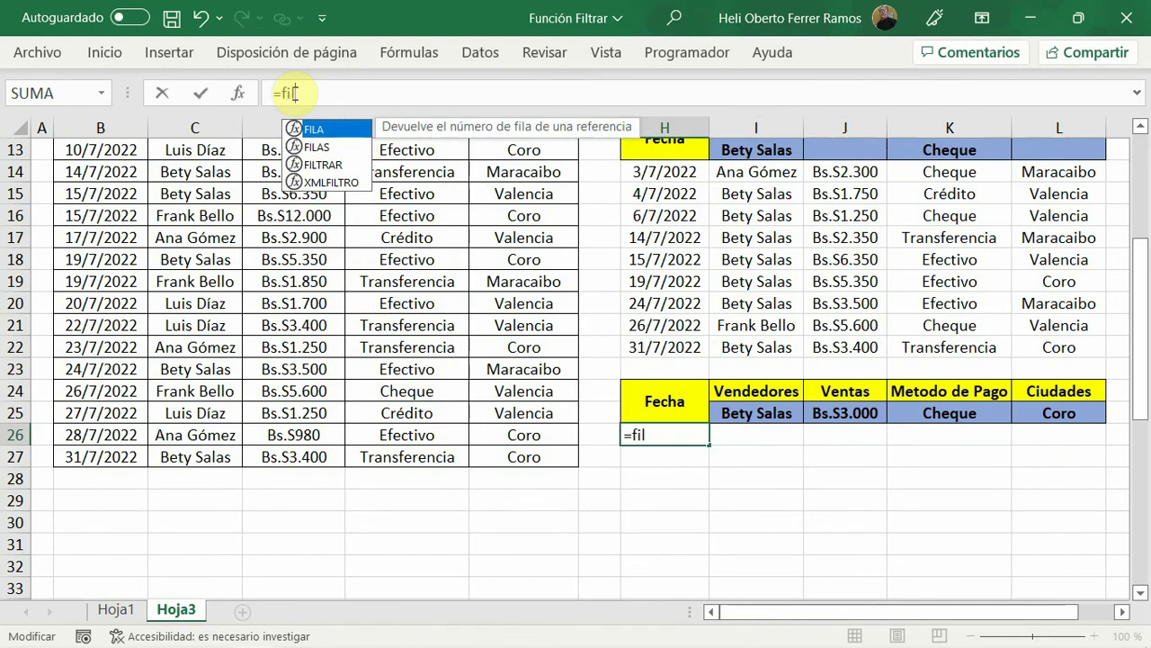
pyautogui.write('trar')
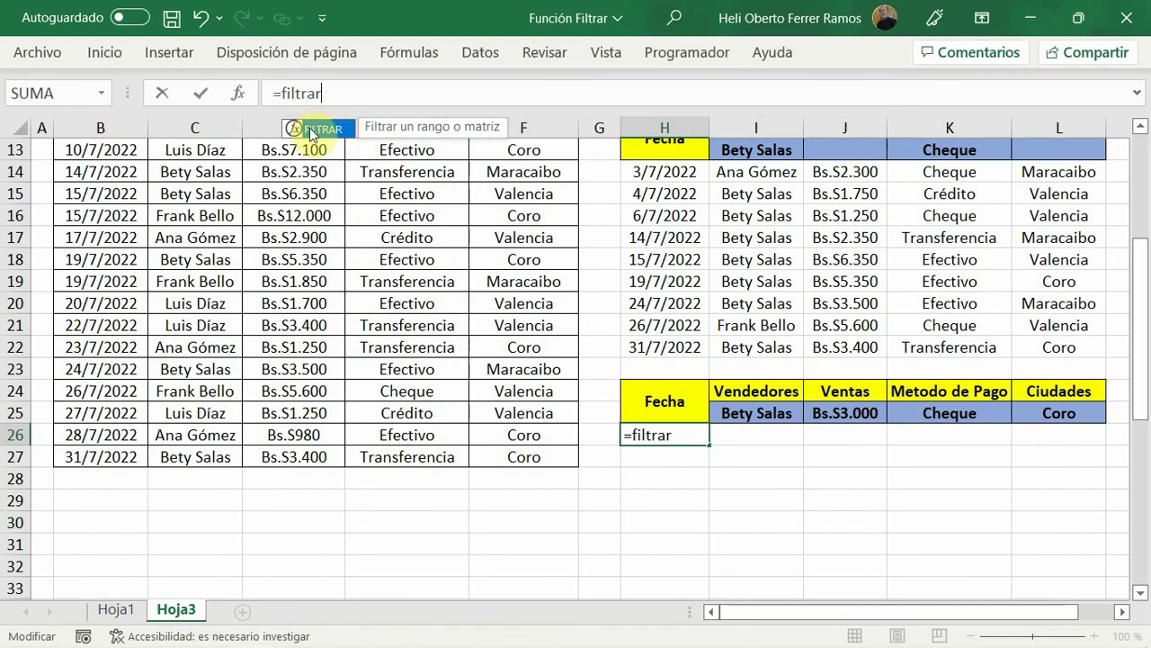
pyautogui.doubleClick(310, 128)
pyautogui.scroll(3, 381, 297)
pyautogui.moveTo(90, 169); pyautogui.dragTo(520, 605)
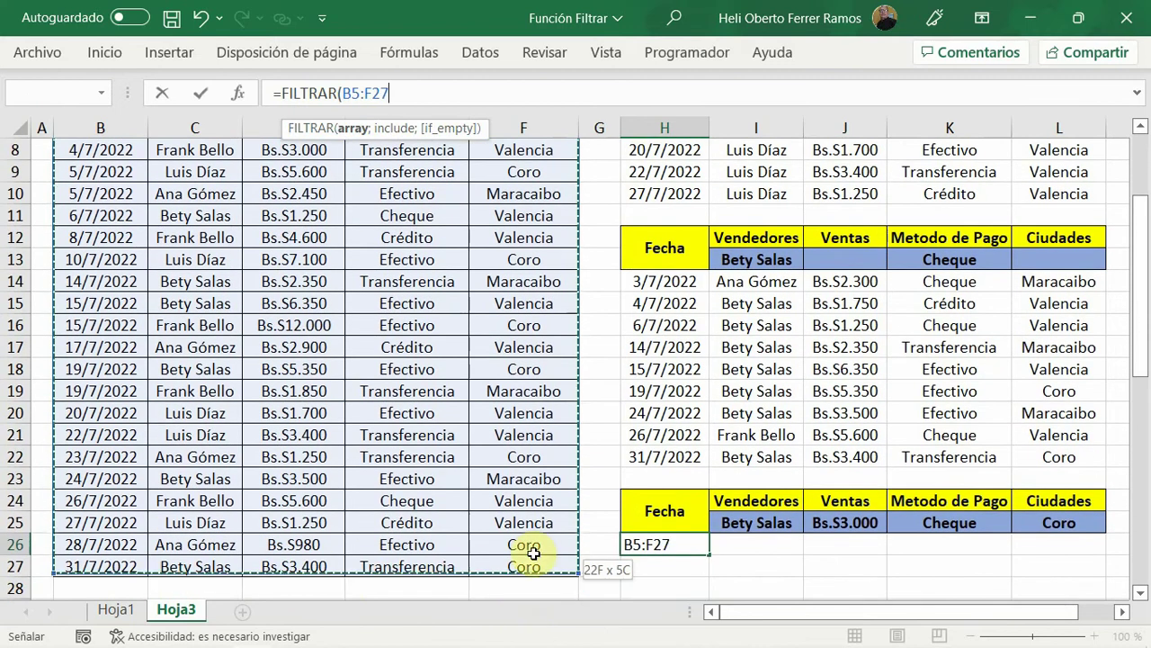
pyautogui.moveTo(520, 605); pyautogui.dragTo(530, 565)
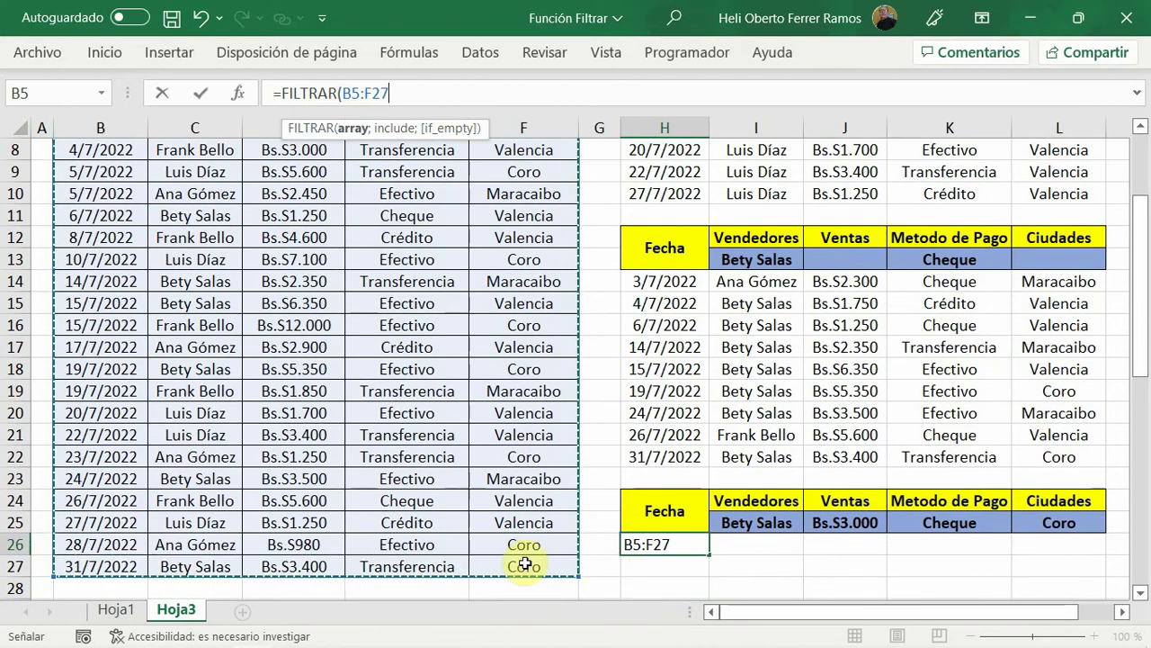
pyautogui.write(';(')
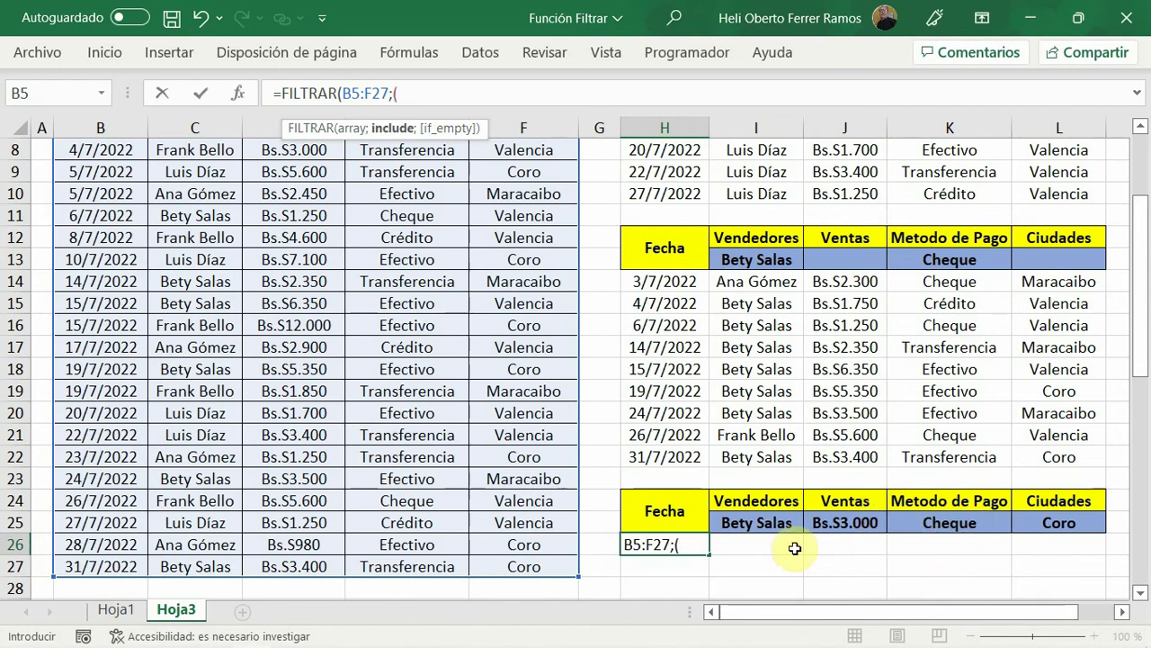
# - Add the include conditions (C5:C27=I25)*(D5:D27>J25)* to the H26 formula
pyautogui.scroll(3, 270, 230)
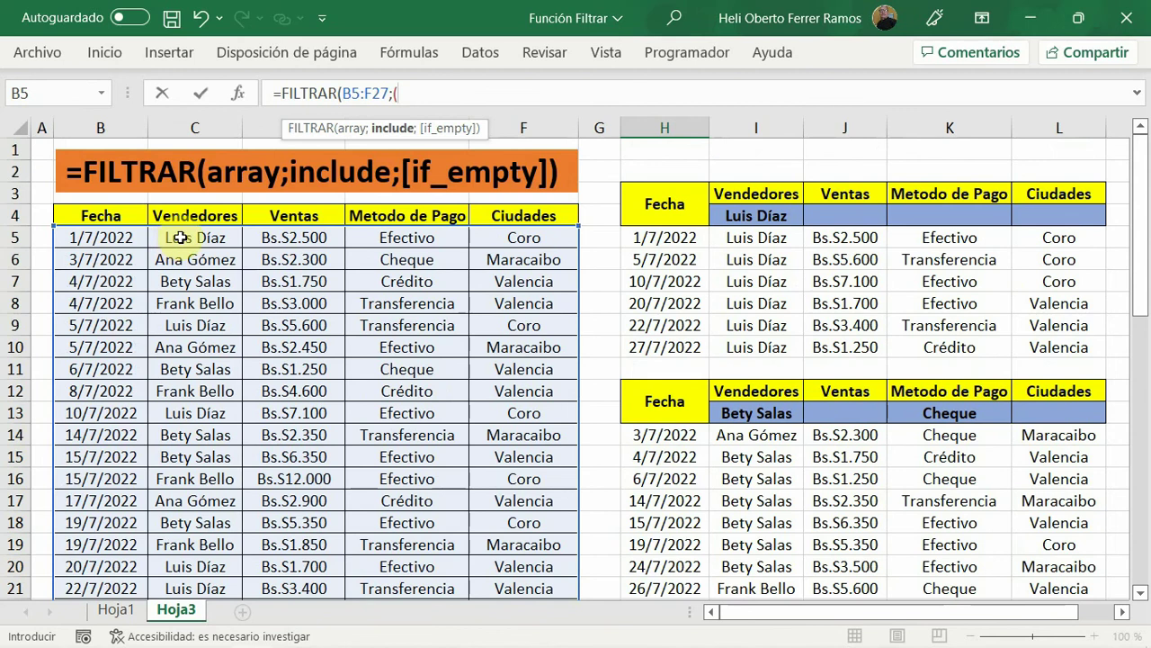
pyautogui.moveTo(180, 237)
pyautogui.mouseDown()
pyautogui.moveTo(182, 591)
pyautogui.moveTo(185, 569)
pyautogui.mouseUp()
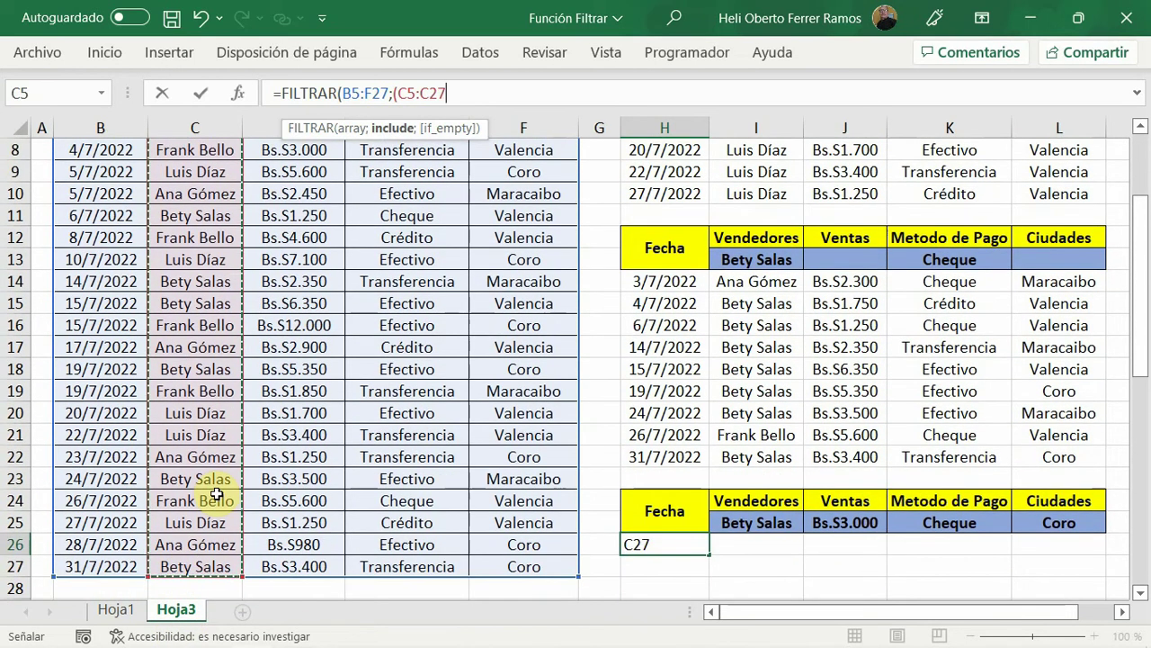
pyautogui.write('=')
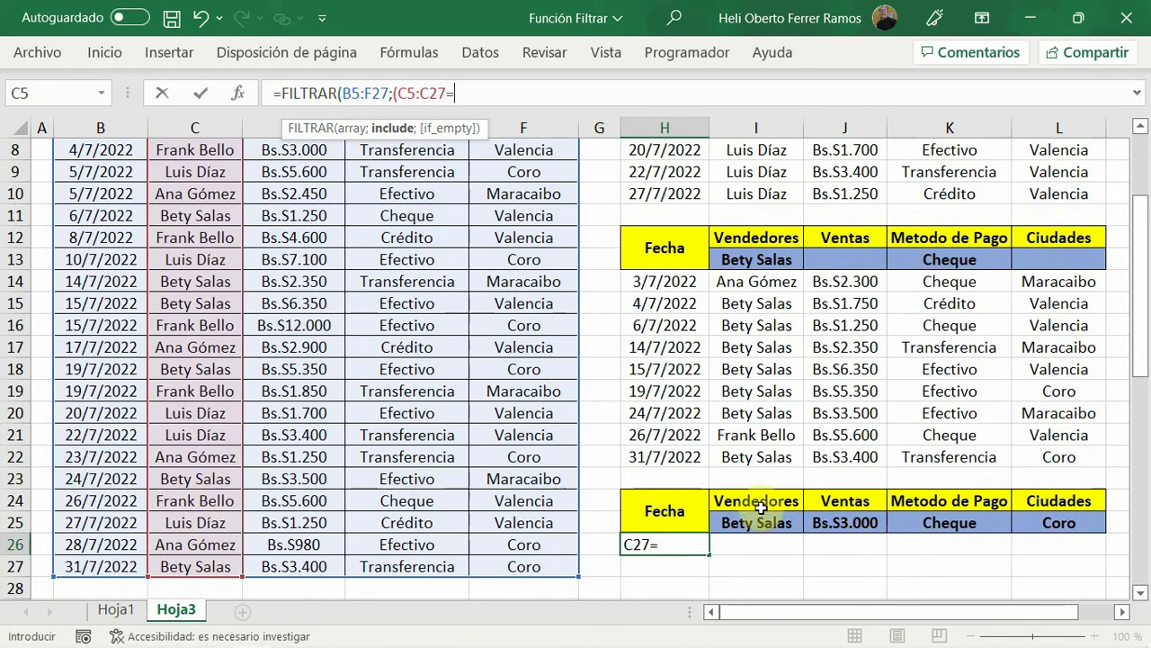
pyautogui.click(754, 523)
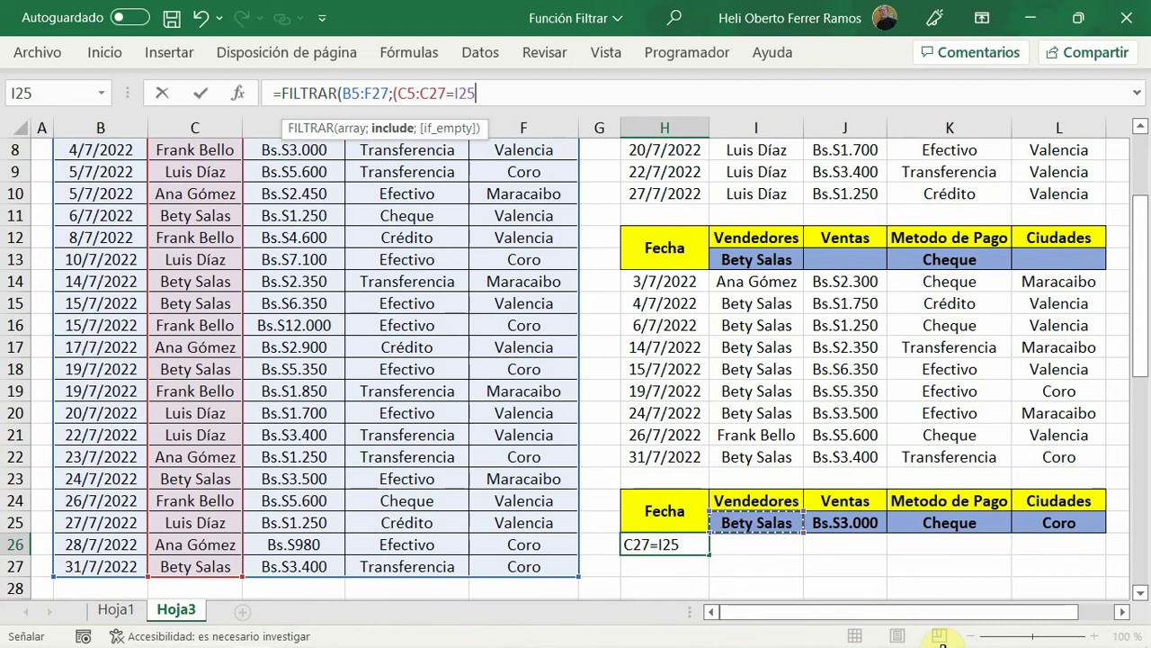
pyautogui.write(')*(')
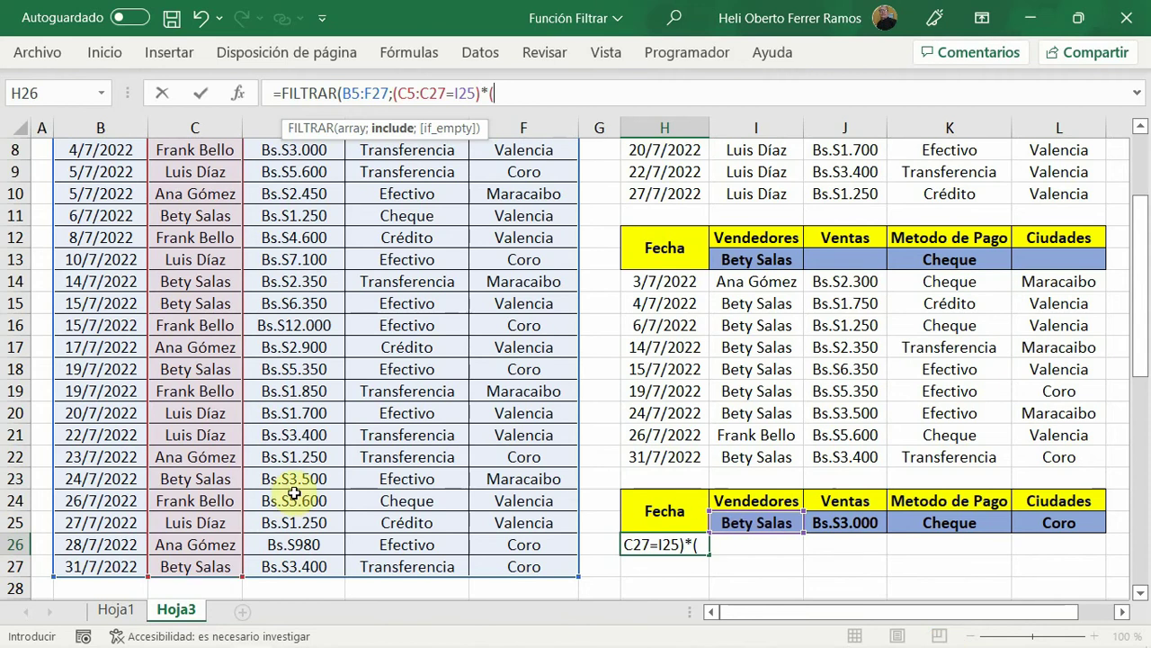
pyautogui.scroll(2, 296, 486)
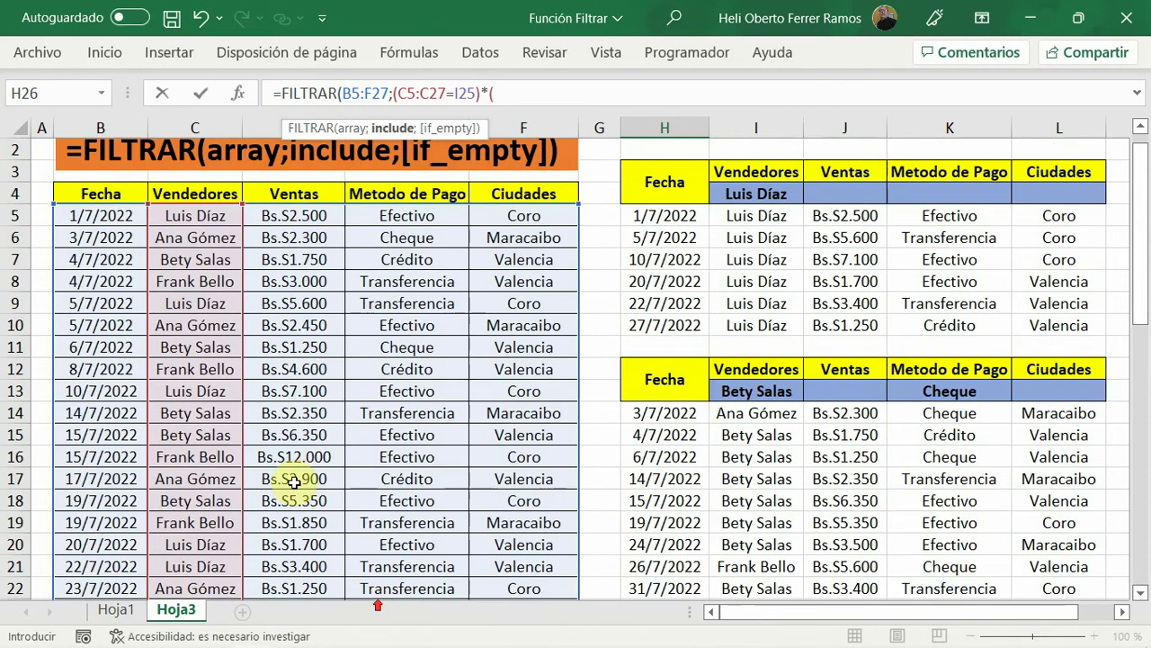
pyautogui.moveTo(284, 223); pyautogui.dragTo(284, 593)
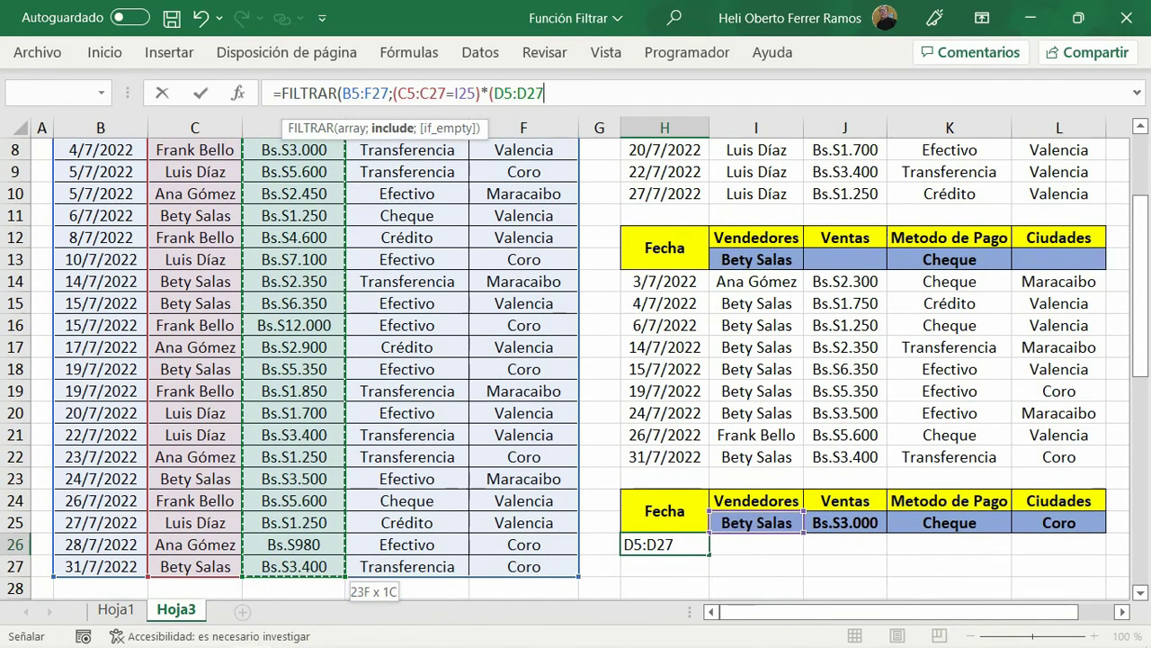
pyautogui.moveTo(284, 593); pyautogui.dragTo(284, 567)
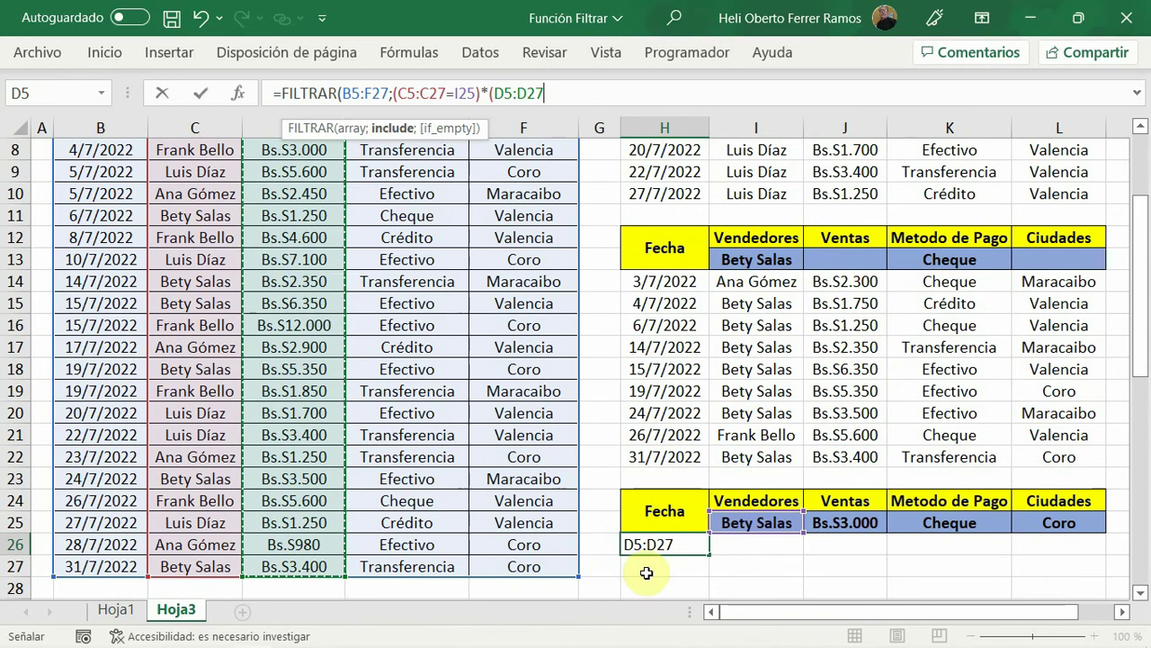
pyautogui.write('>')
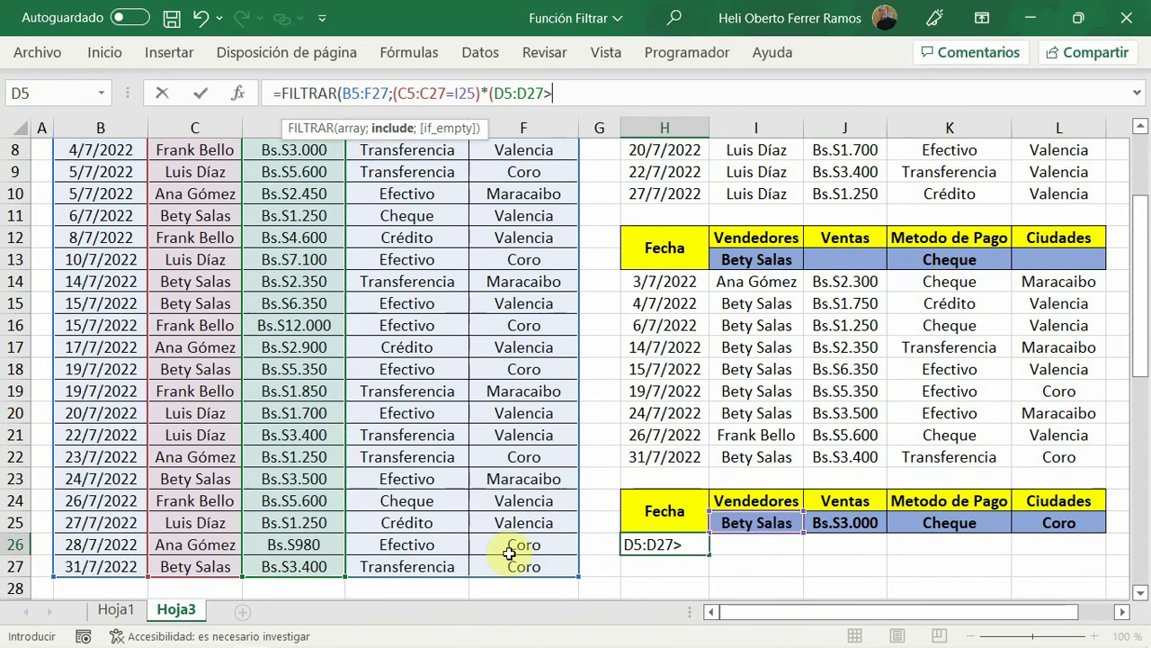
pyautogui.click(852, 523)
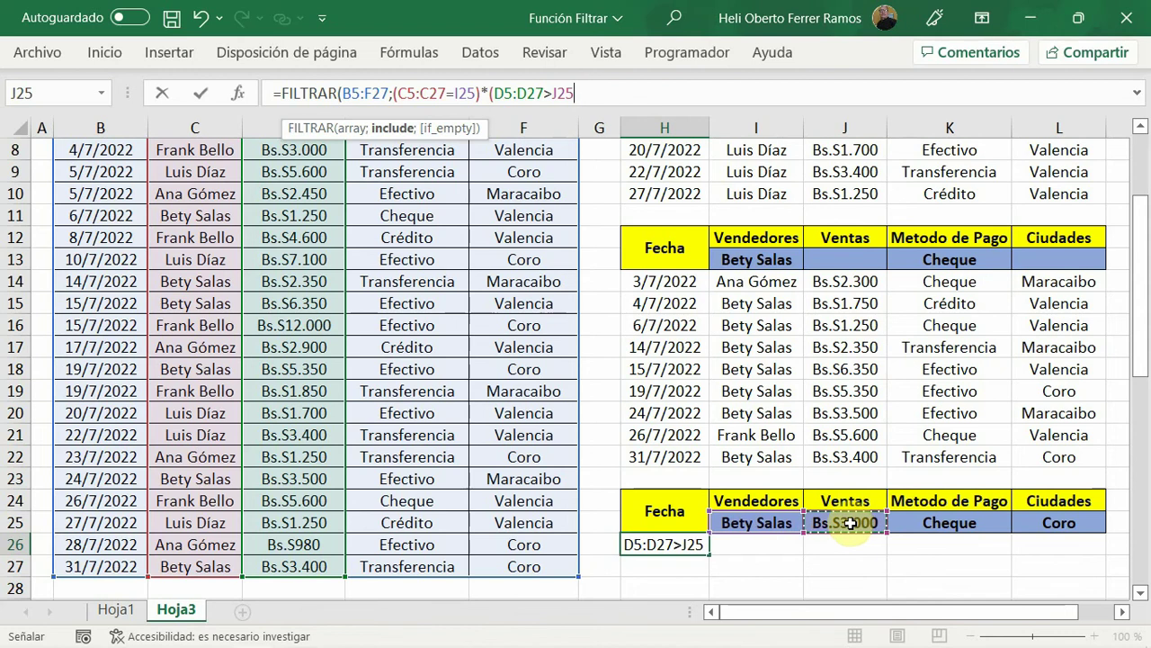
pyautogui.write(')')
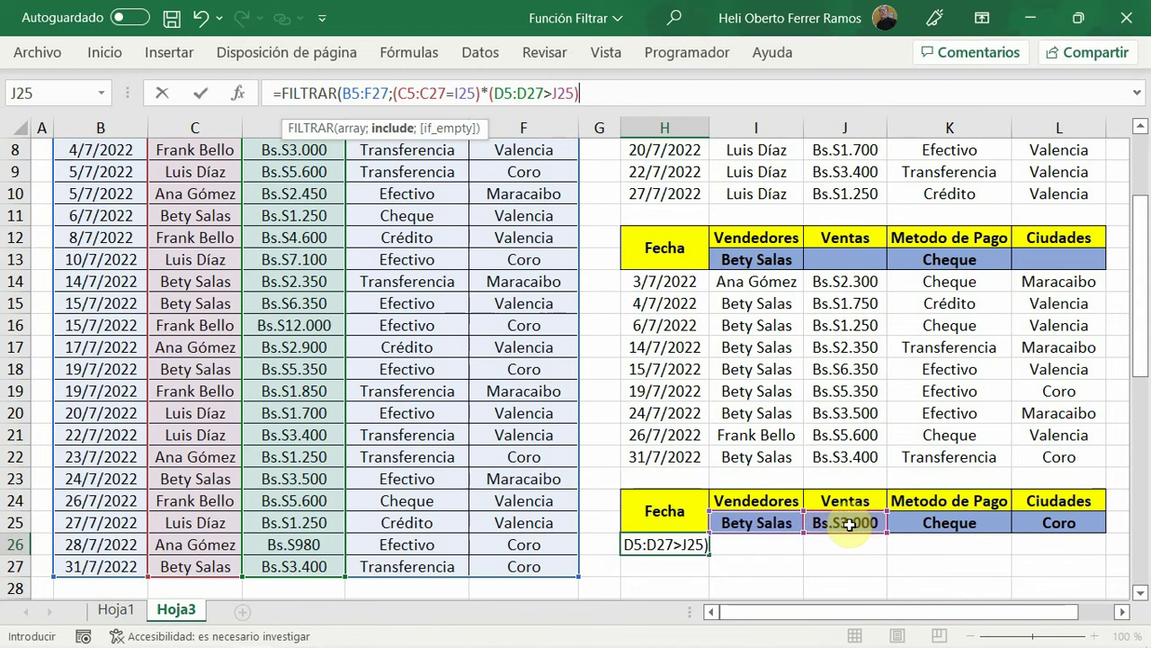
pyautogui.write('*')
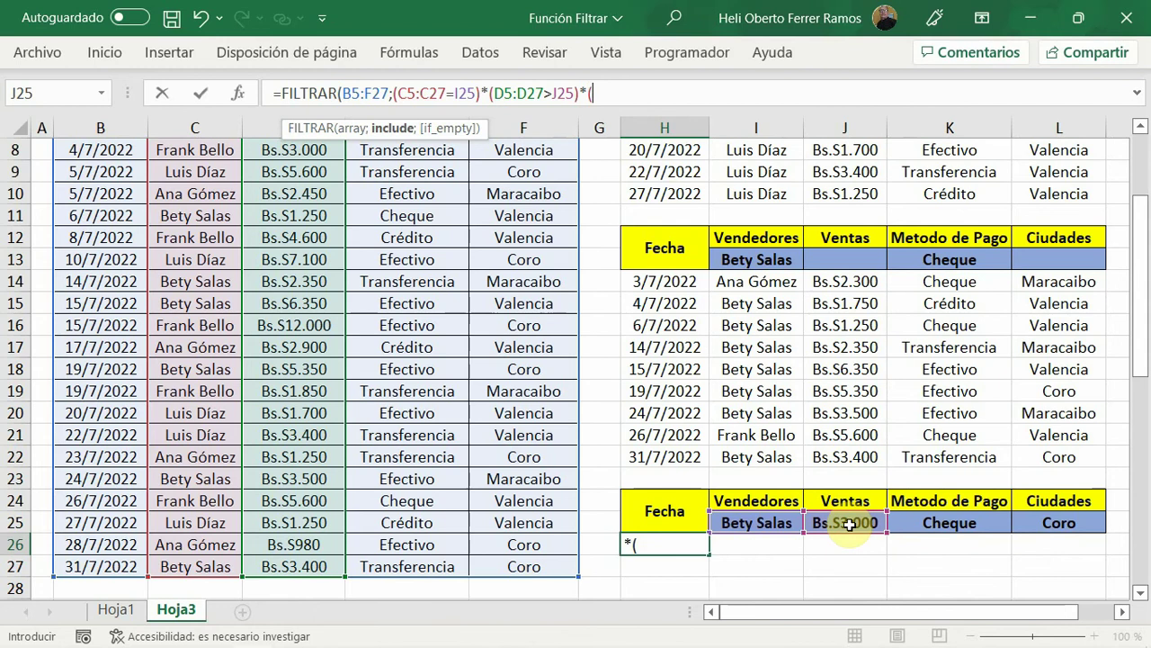
pyautogui.scroll(2, 822, 504)
# - Add the condition (E5:E27=K25) for payment method to the H26 FILTRAR formula
pyautogui.write('(')
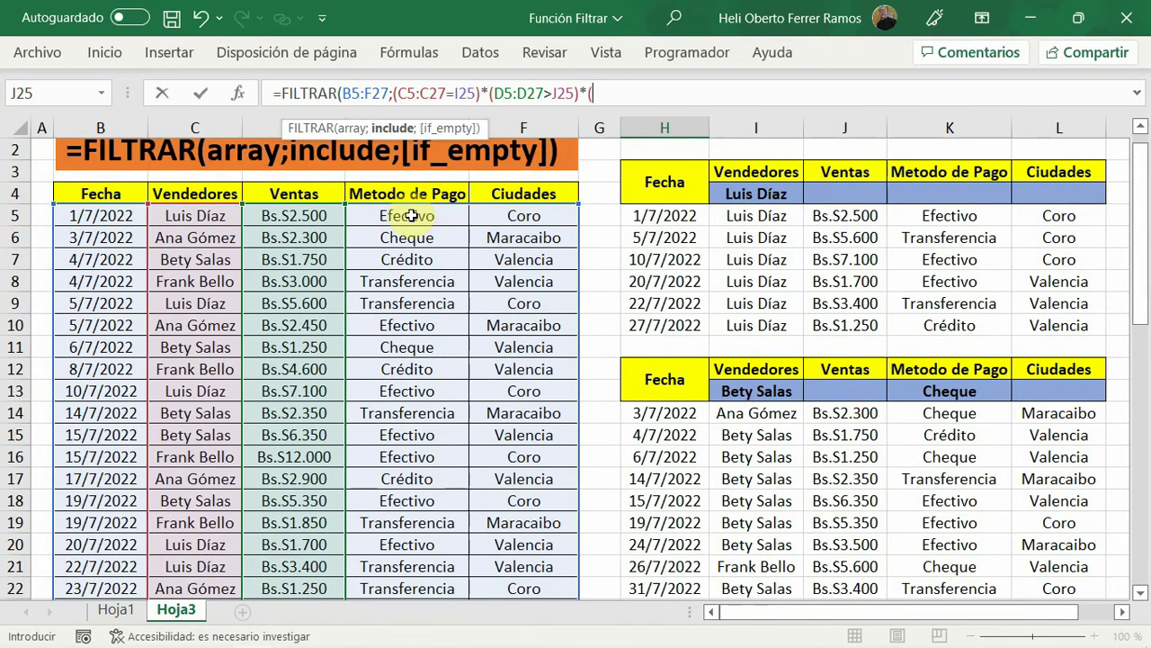
pyautogui.moveTo(411, 224); pyautogui.dragTo(410, 615)
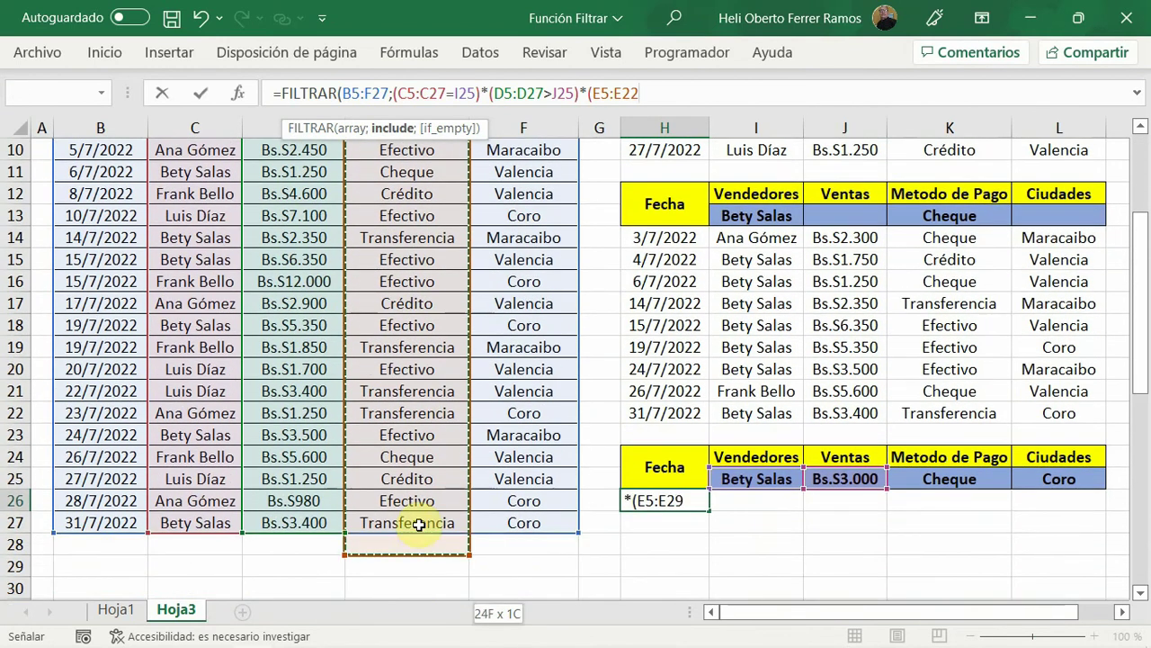
pyautogui.moveTo(410, 615); pyautogui.dragTo(416, 521)
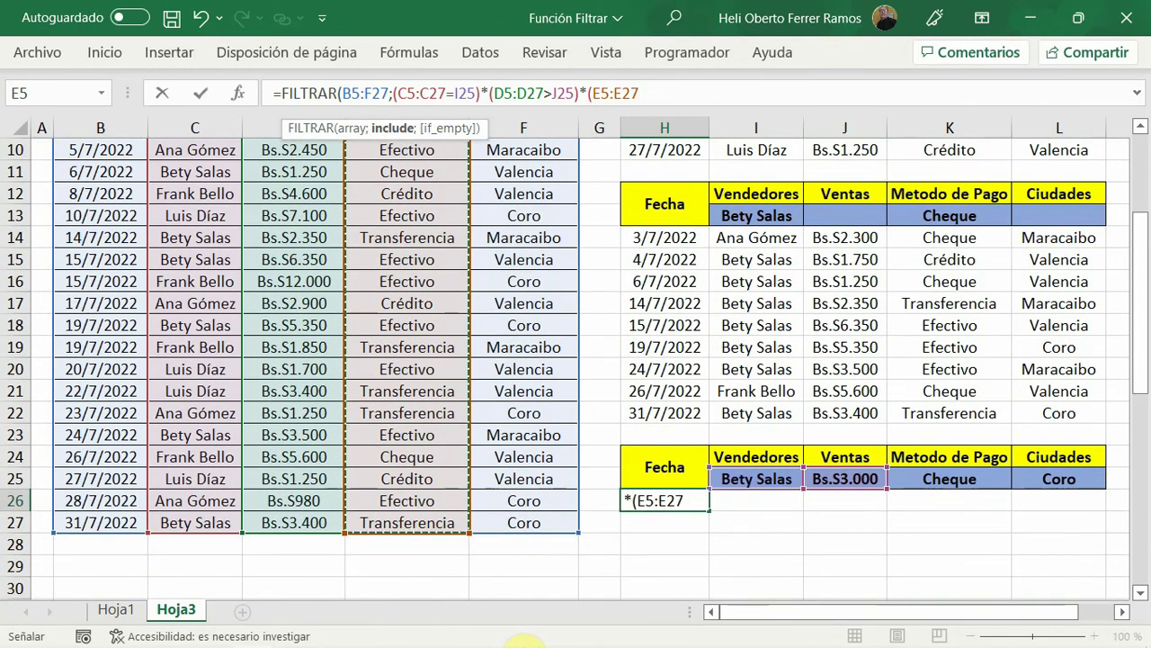
pyautogui.write('=')
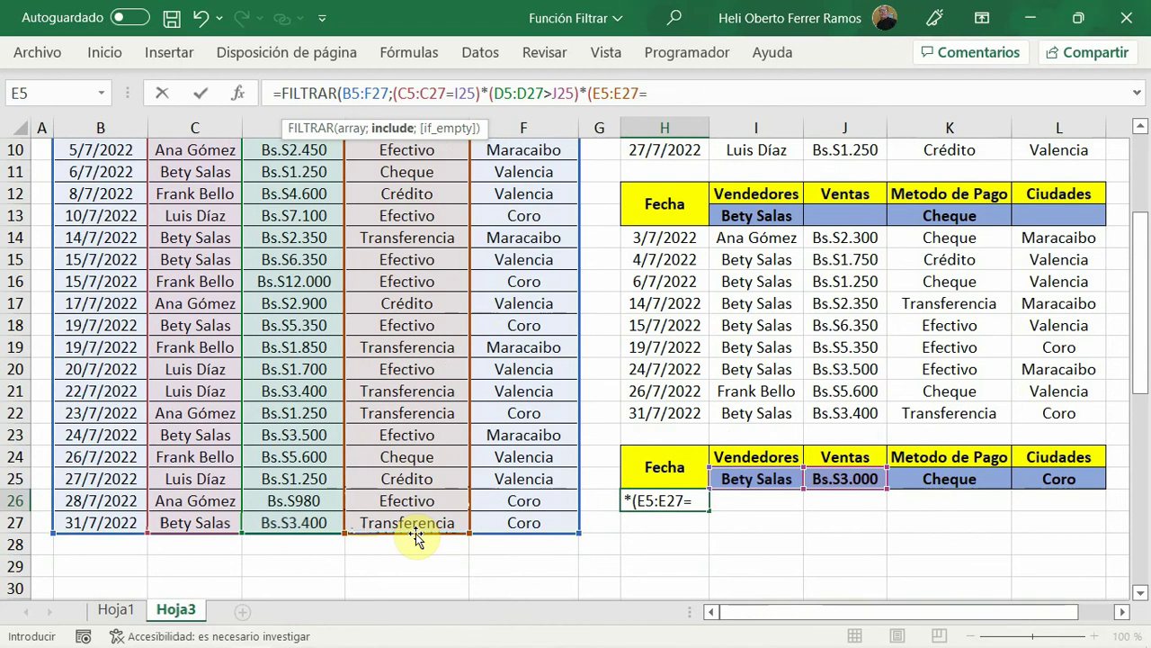
pyautogui.click(938, 481)
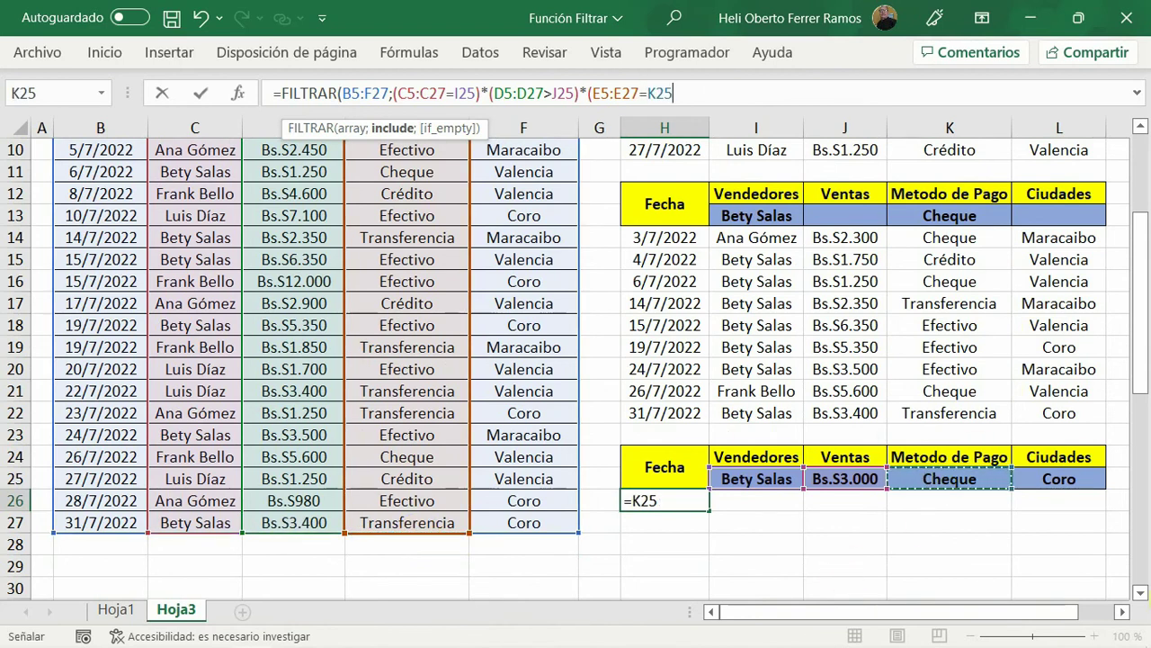
pyautogui.write(')*(')
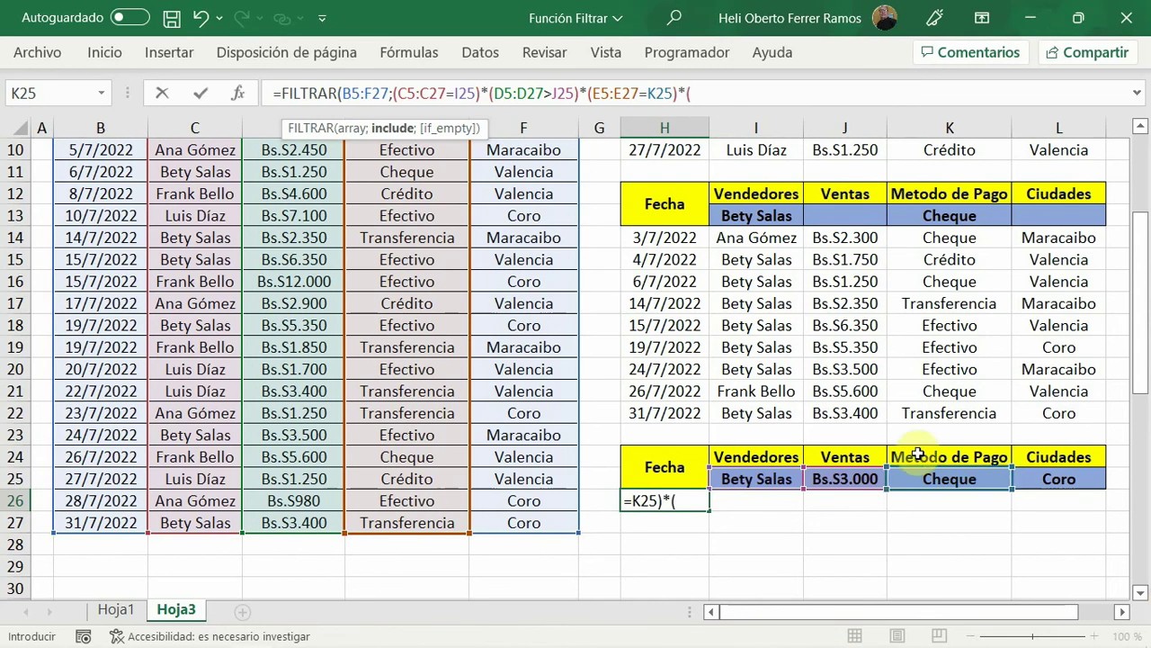
# - Add the city condition (F5:F27=L25) and "S.I" as the if-empty result
pyautogui.scroll(1, 547, 294)
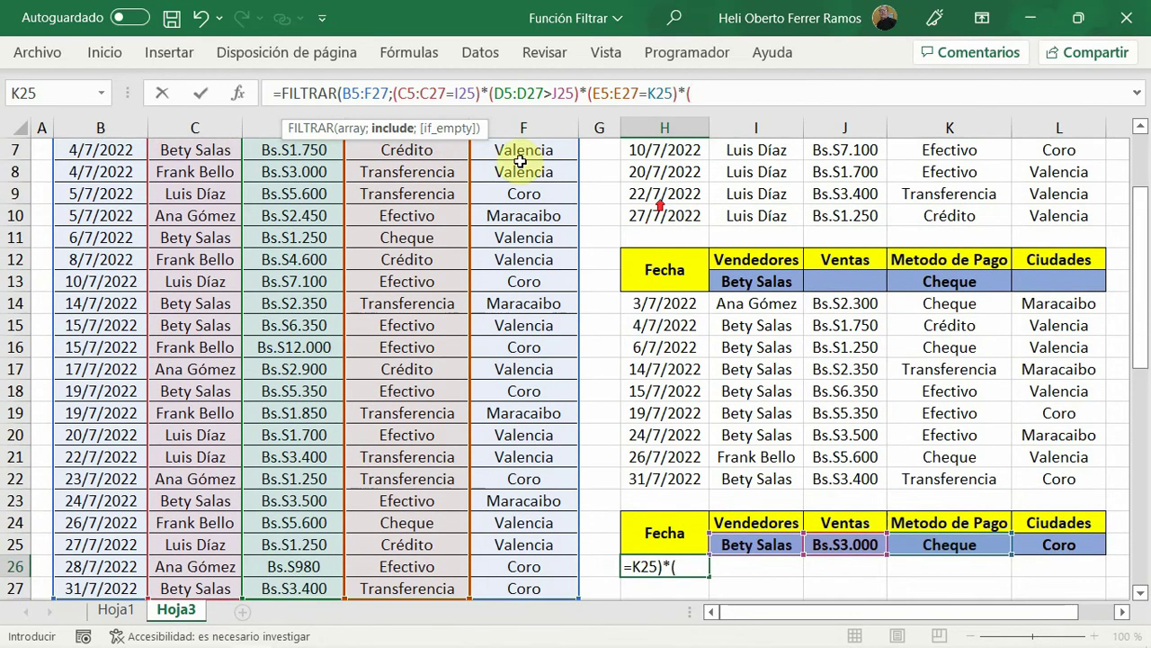
pyautogui.scroll(2, 519, 217)
pyautogui.moveTo(522, 237); pyautogui.dragTo(517, 619)
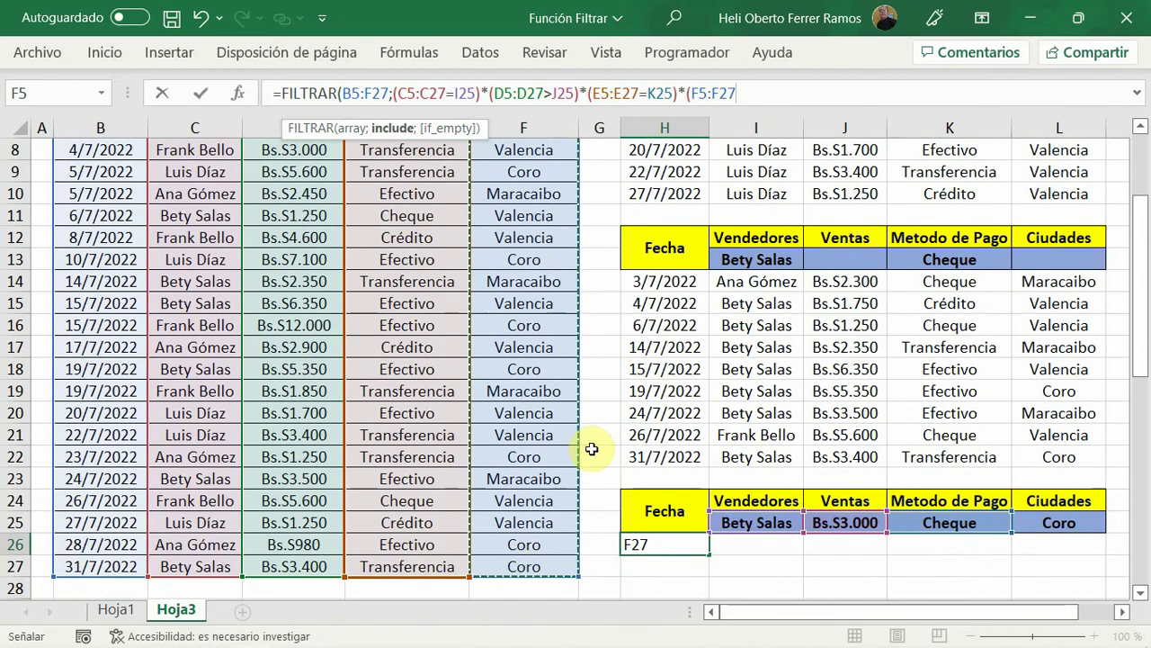
pyautogui.write('=')
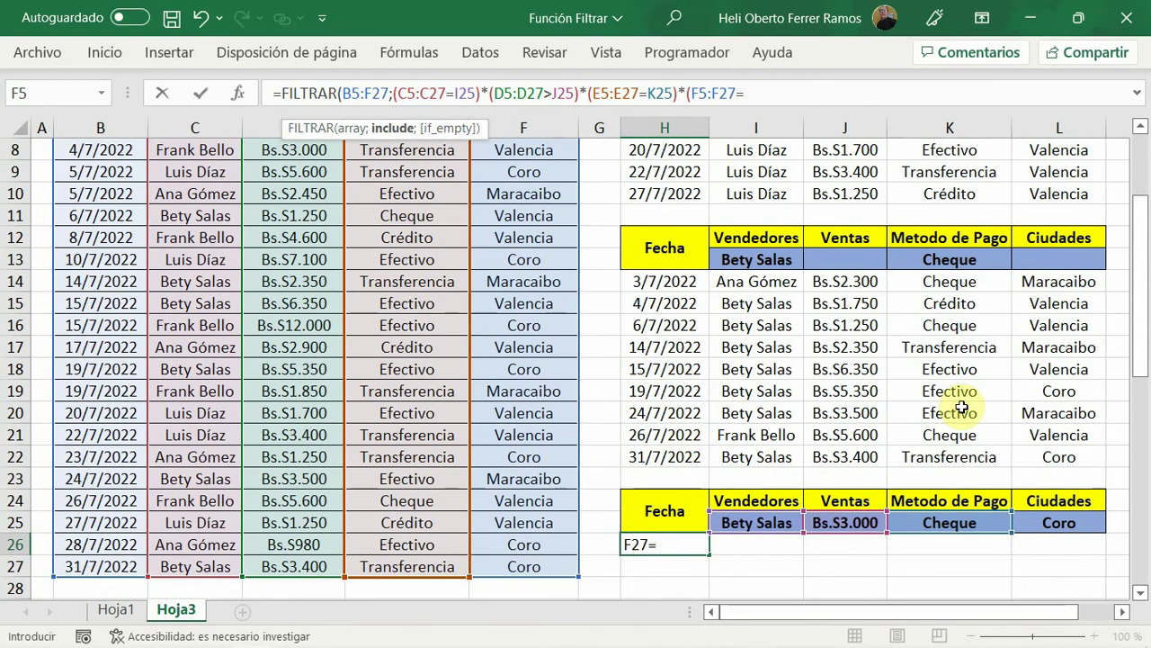
pyautogui.click(1063, 522)
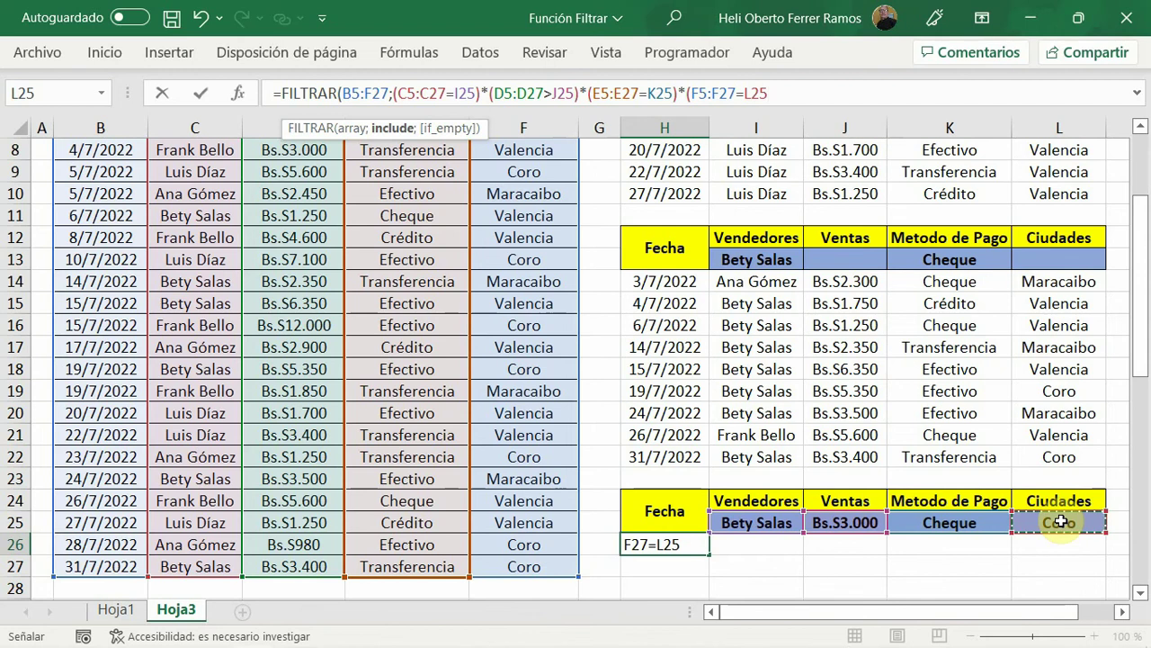
pyautogui.write(')')
pyautogui.write(';"')
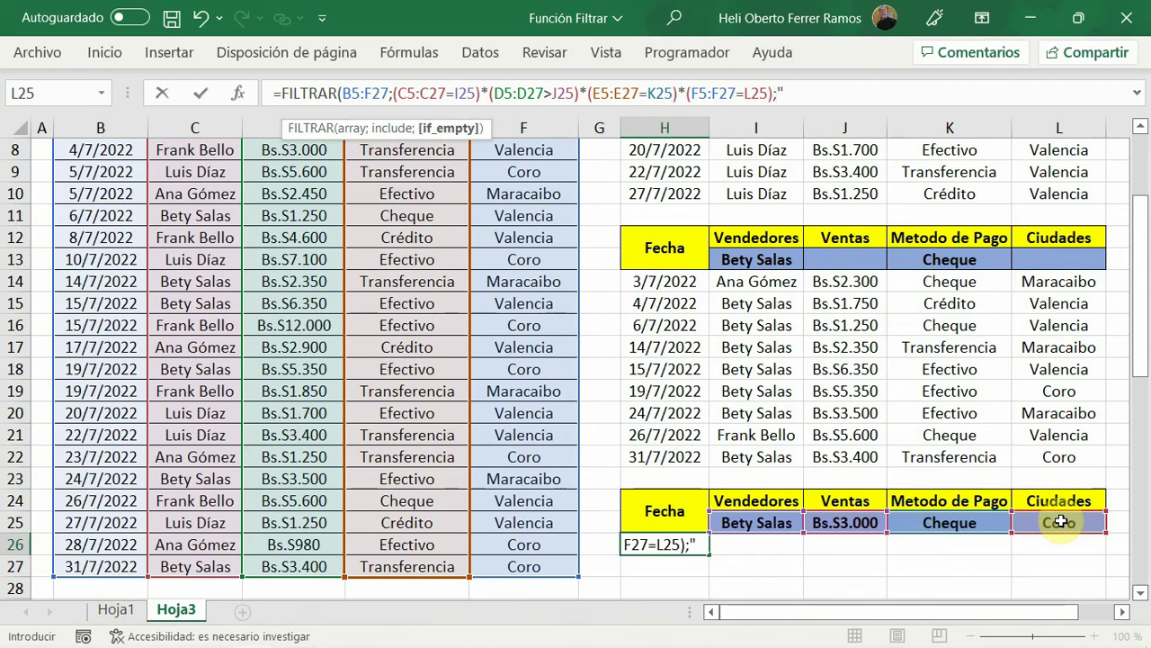
pyautogui.write('S.')
pyautogui.write('I"')
pyautogui.write(')')
# - Enter the finished formula and set the payment-method criterion K25 to Efectivo
pyautogui.press('Return')
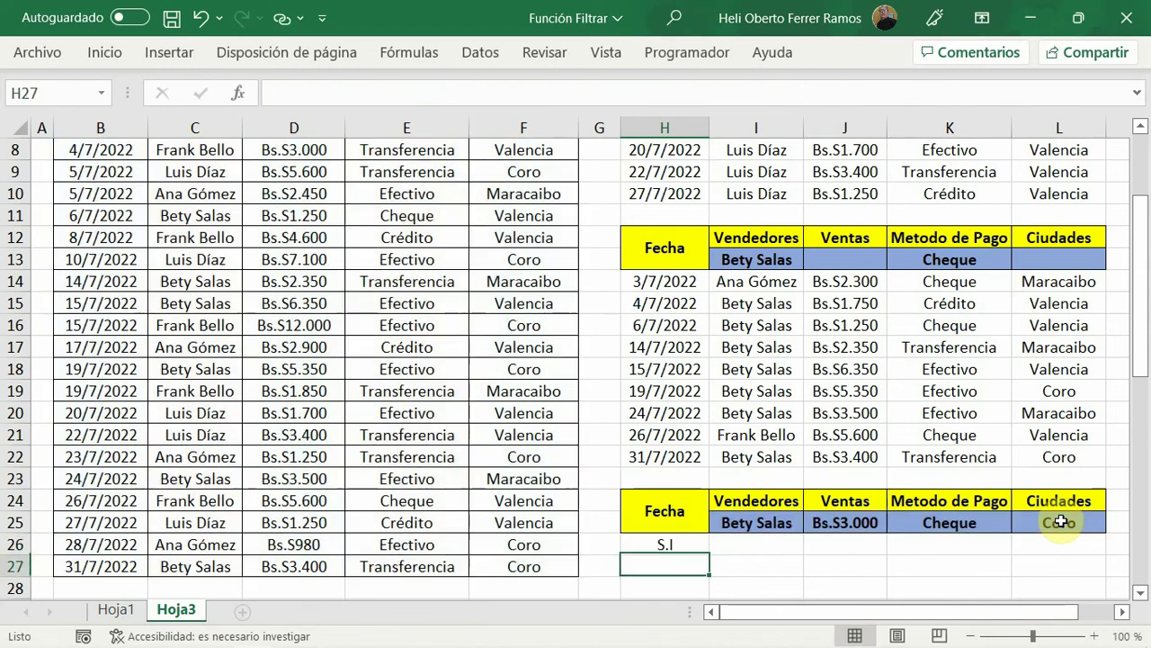
pyautogui.scroll(-1, 1028, 597)
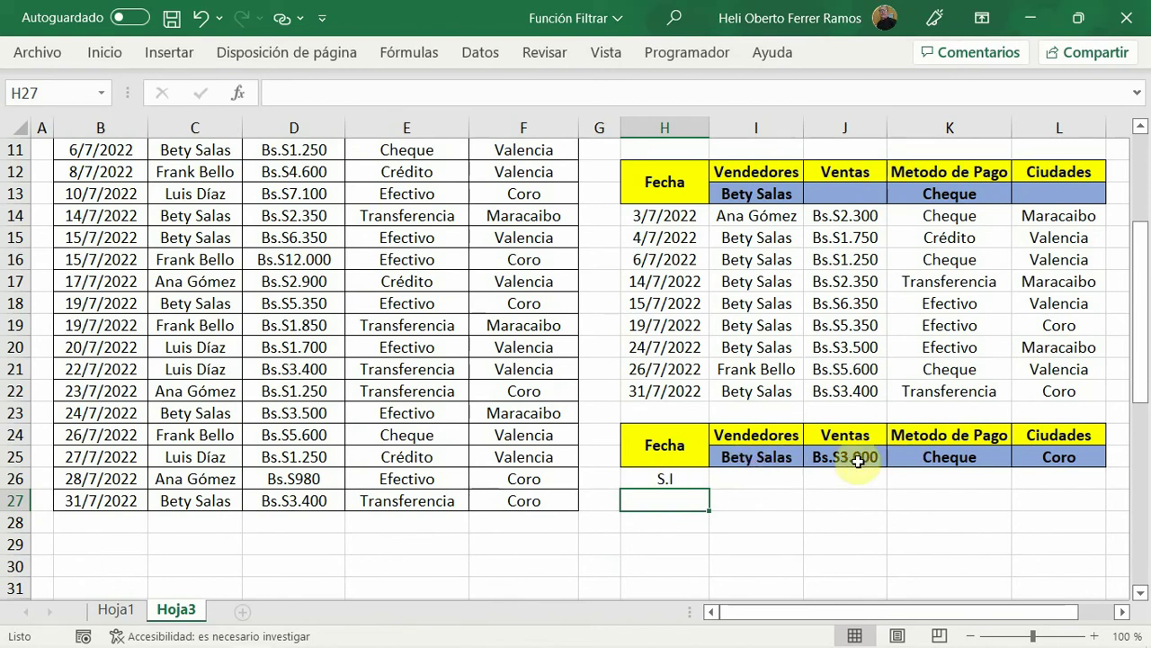
pyautogui.press('Up')
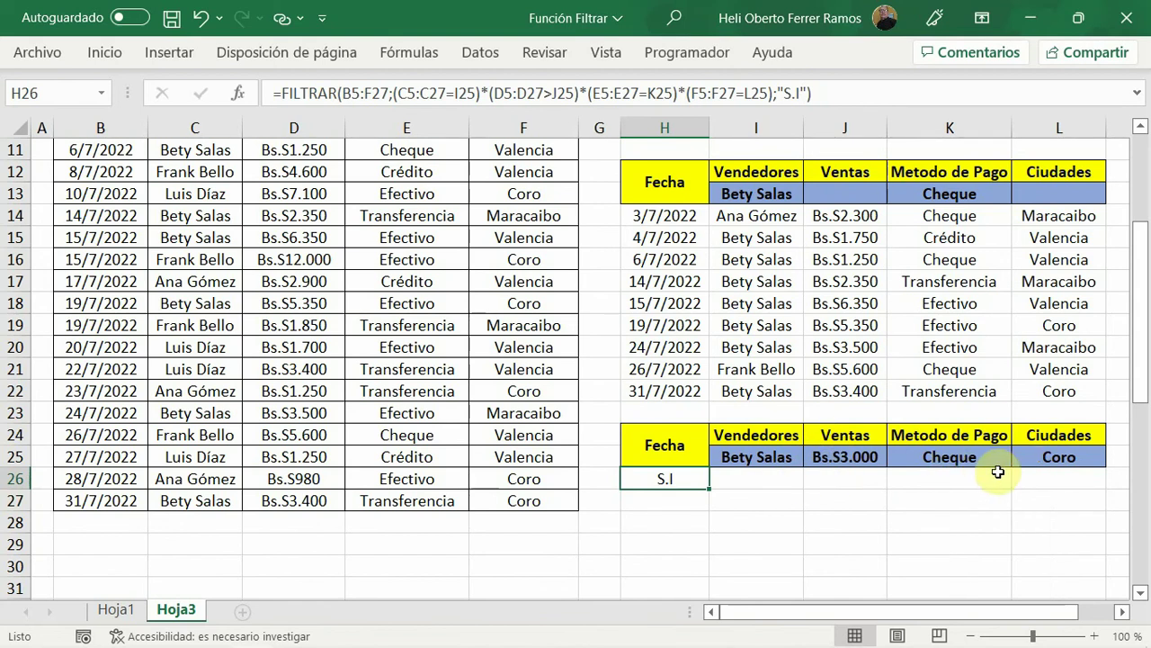
pyautogui.click(950, 457)
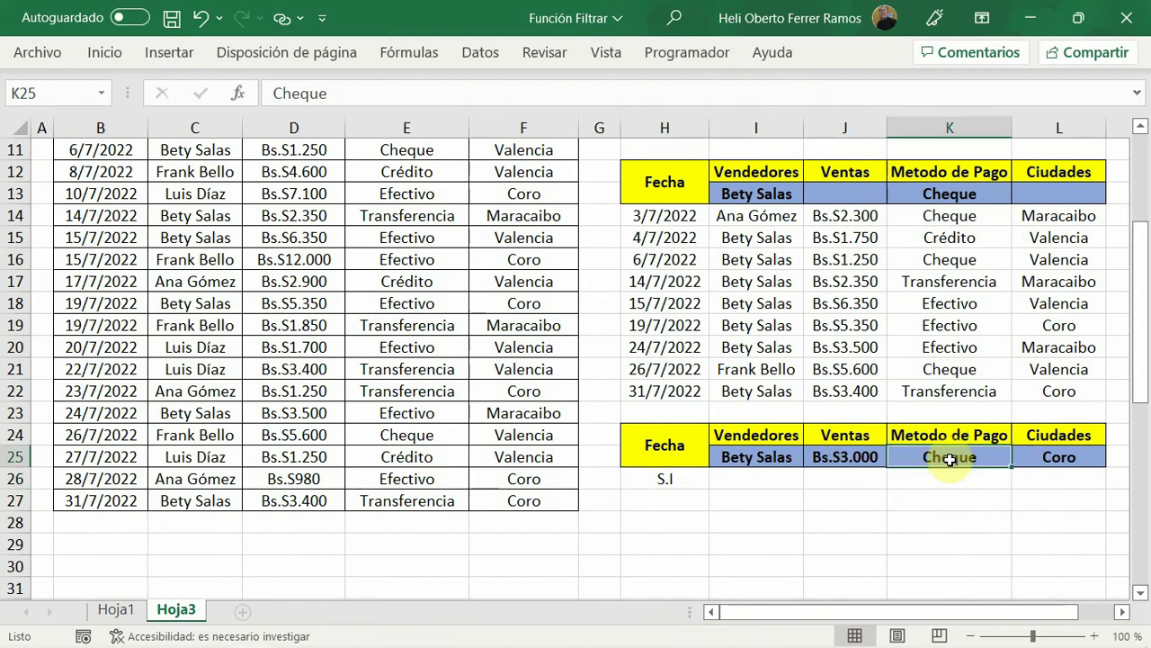
pyautogui.write('Efecti')
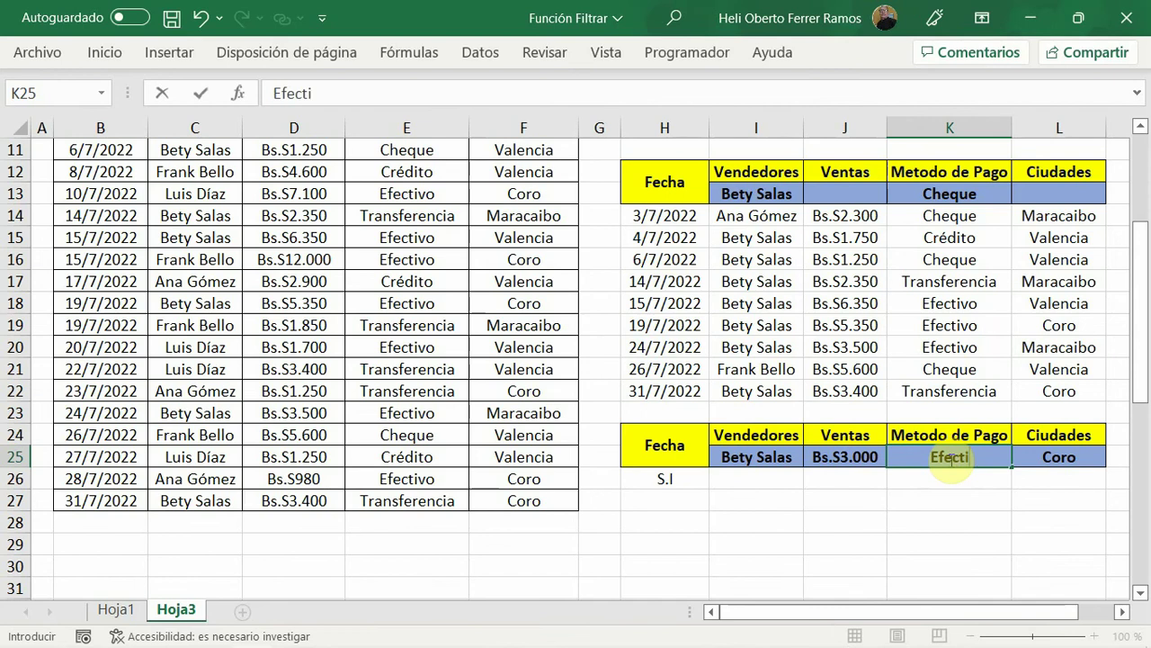
pyautogui.write('vo')
pyautogui.click(942, 504)
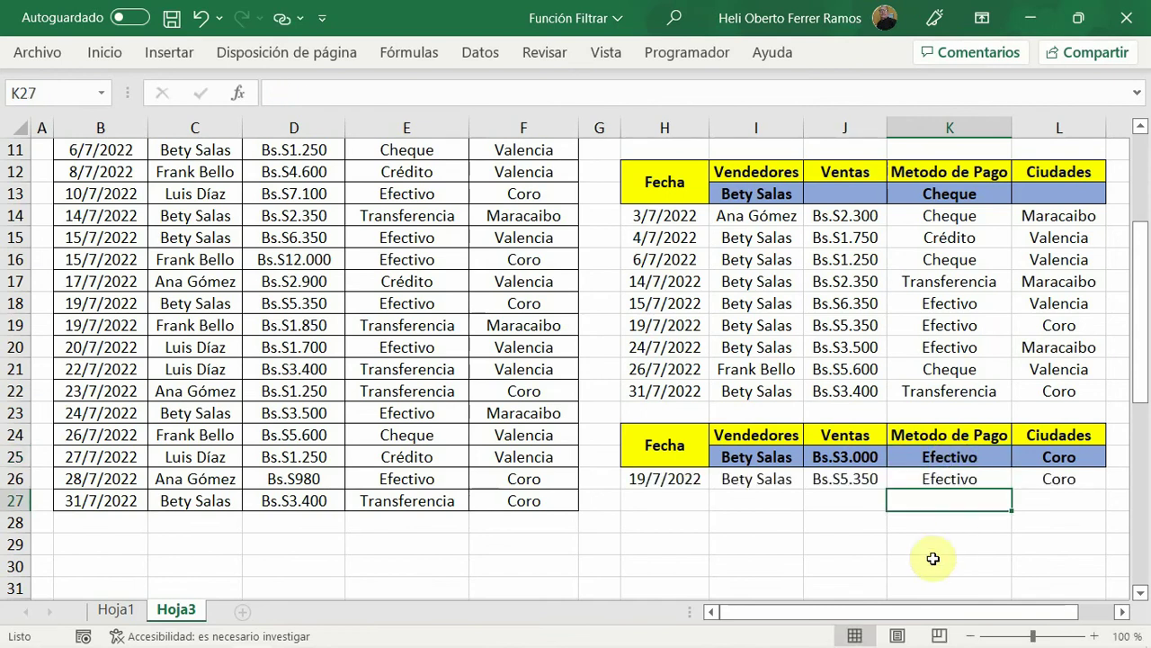
pyautogui.click(925, 540)
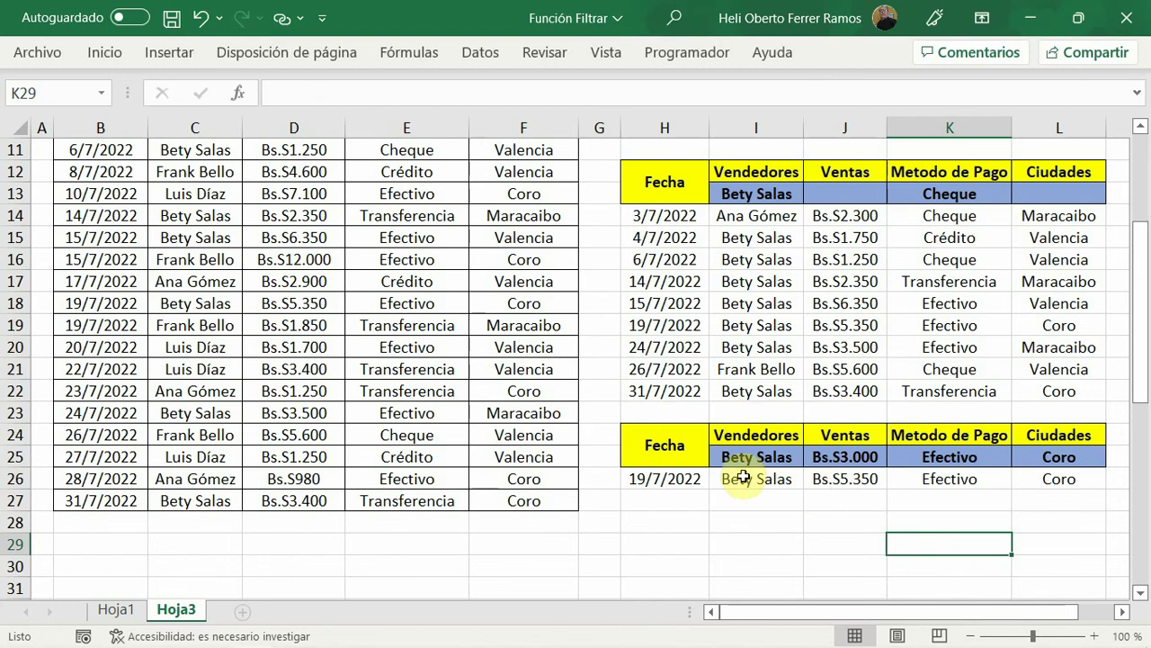
# - Change the vendor criterion I25 to another salesperson, returning the 10/7/2022 Bs.S7.100 sale
pyautogui.click(742, 459)
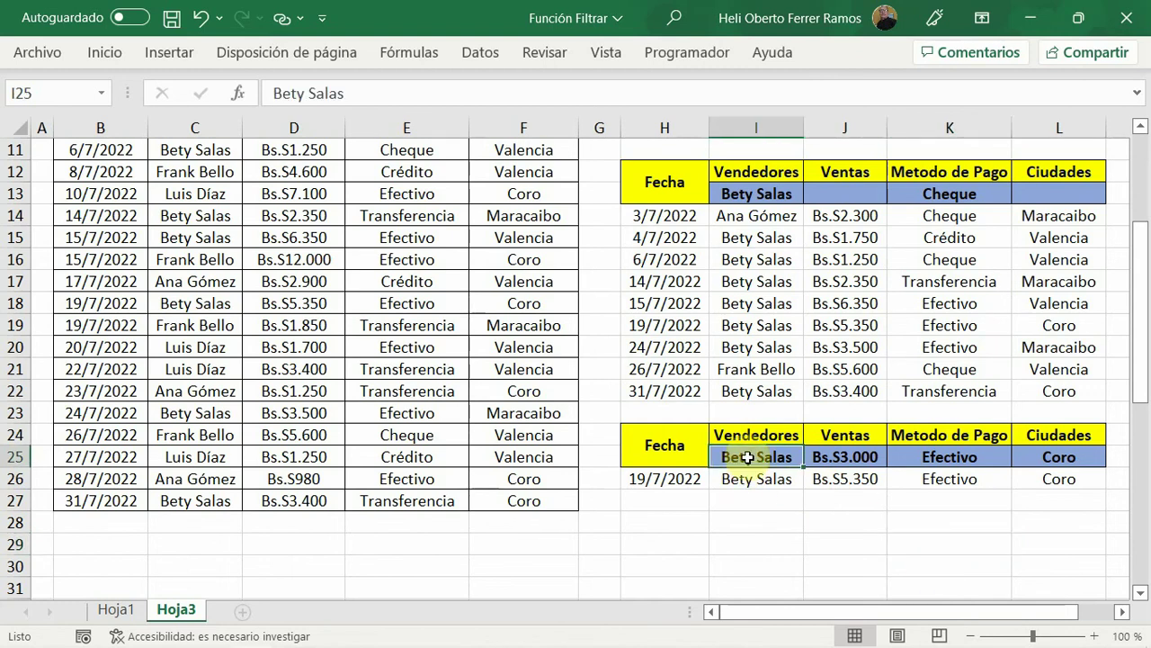
pyautogui.scroll(1, 941, 570)
pyautogui.scroll(-1, 936, 572)
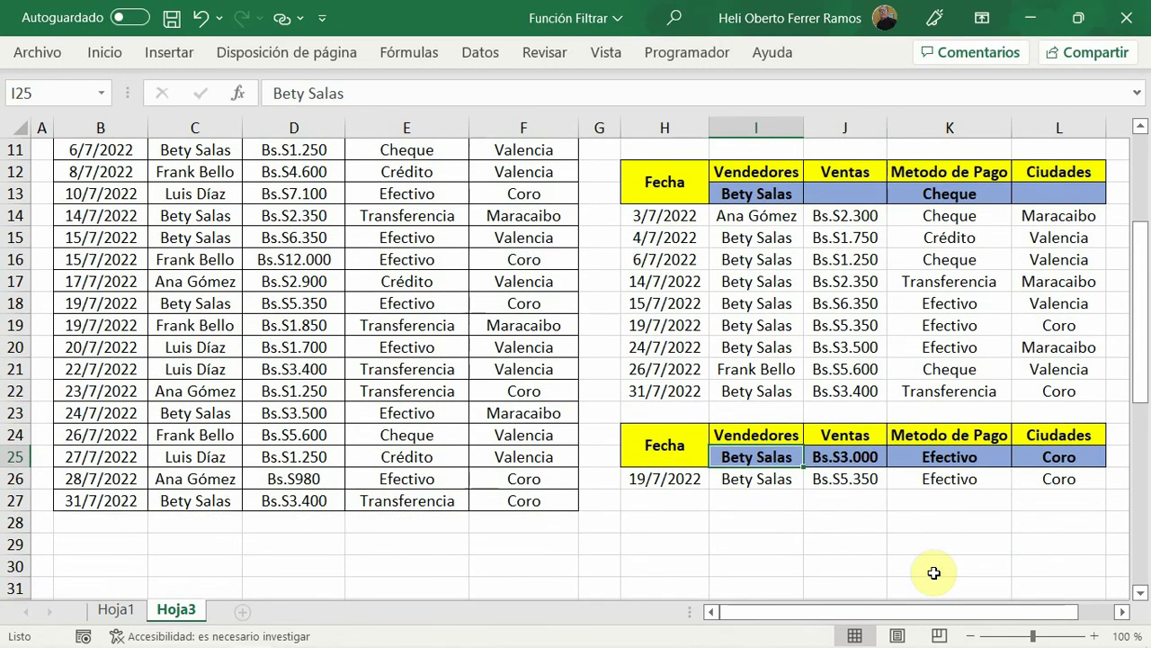
pyautogui.write('Luis D')
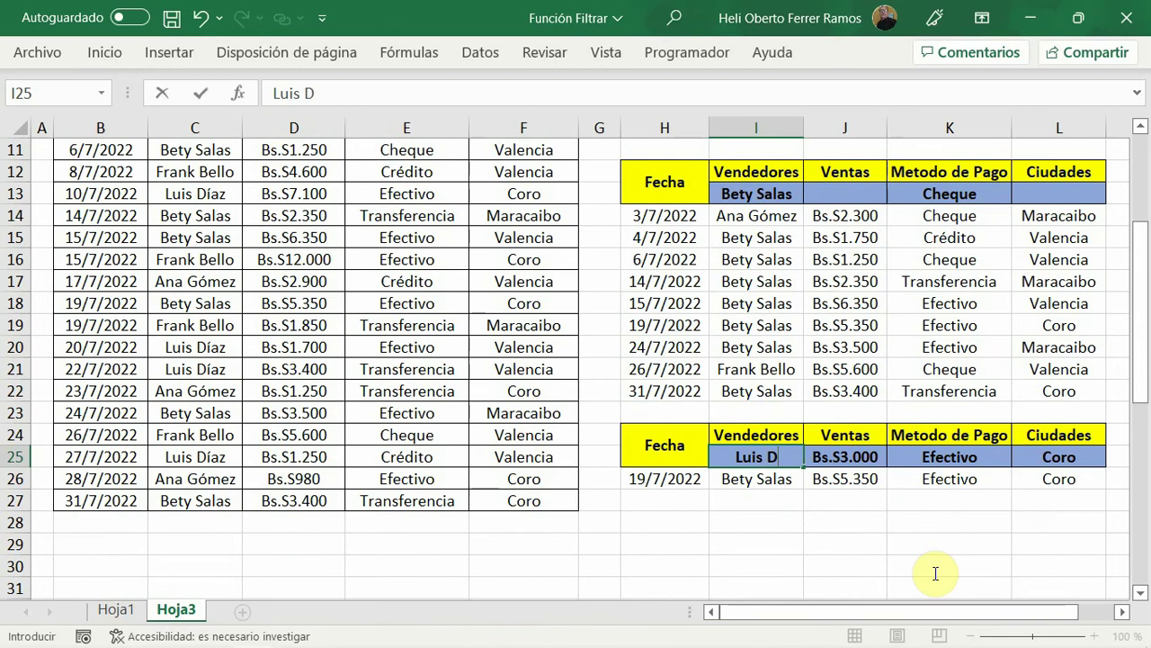
pyautogui.write('íaz')
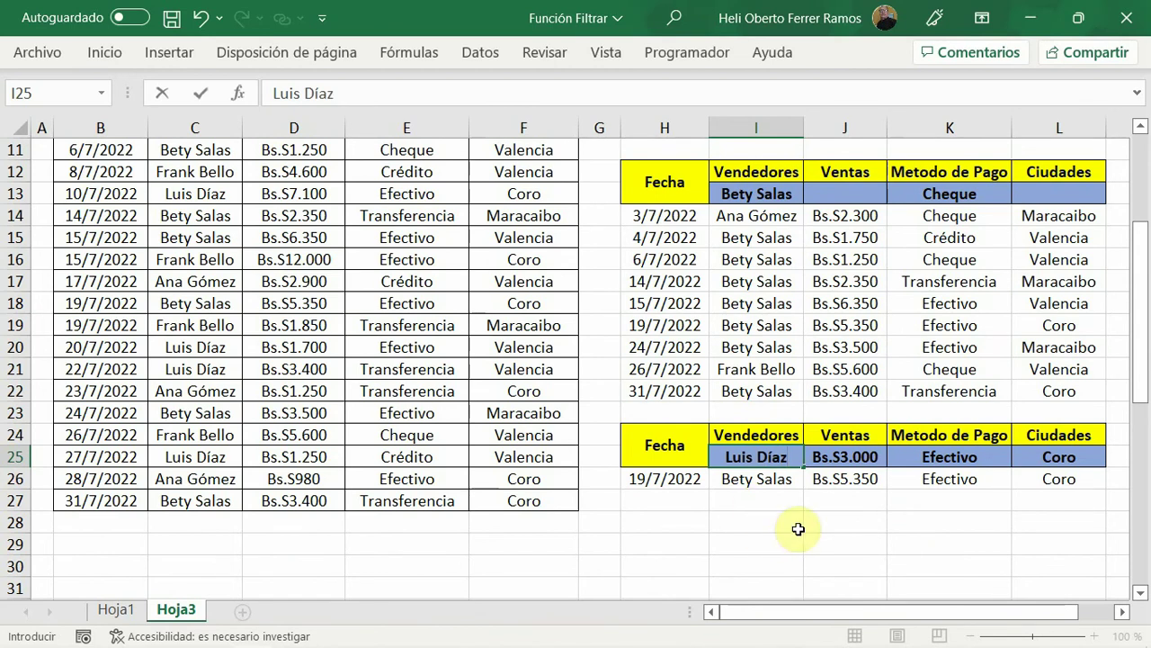
pyautogui.click(841, 540)
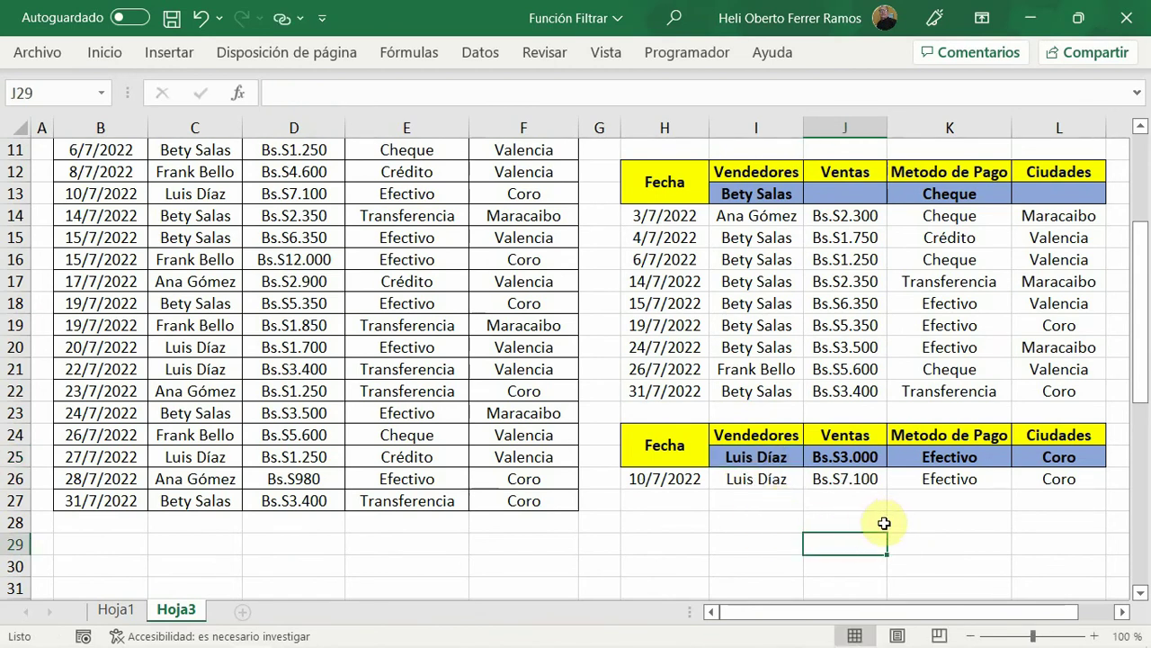
pyautogui.scroll(-1, 878, 522)
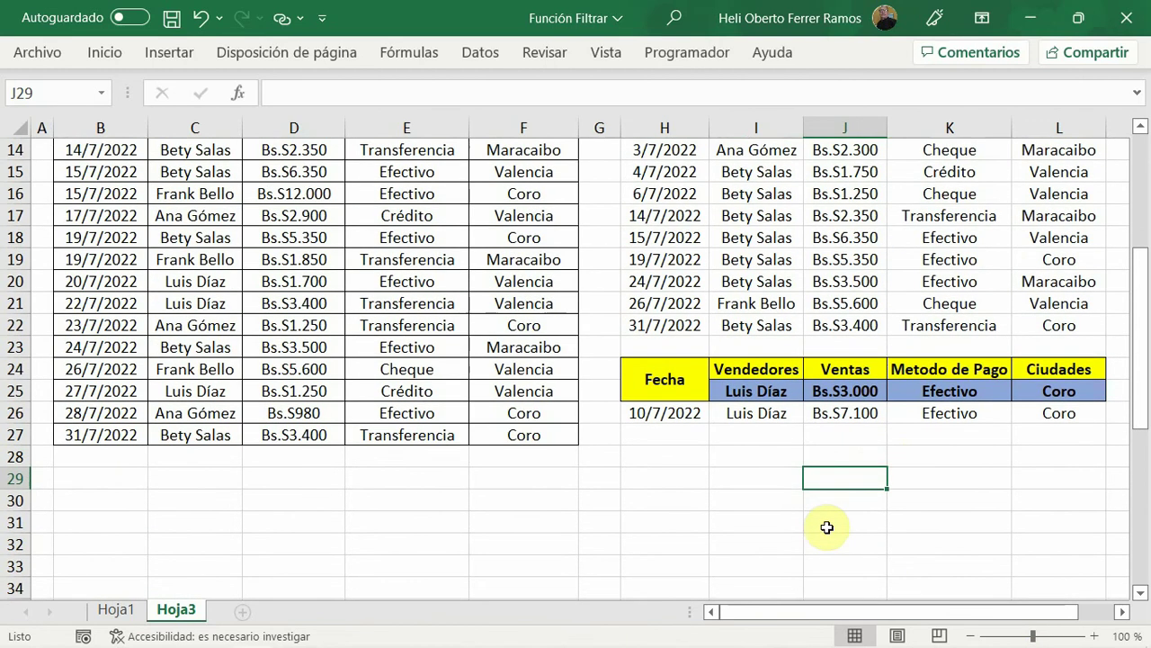
pyautogui.scroll(4, 828, 527)
pyautogui.scroll(1, 154, 308)
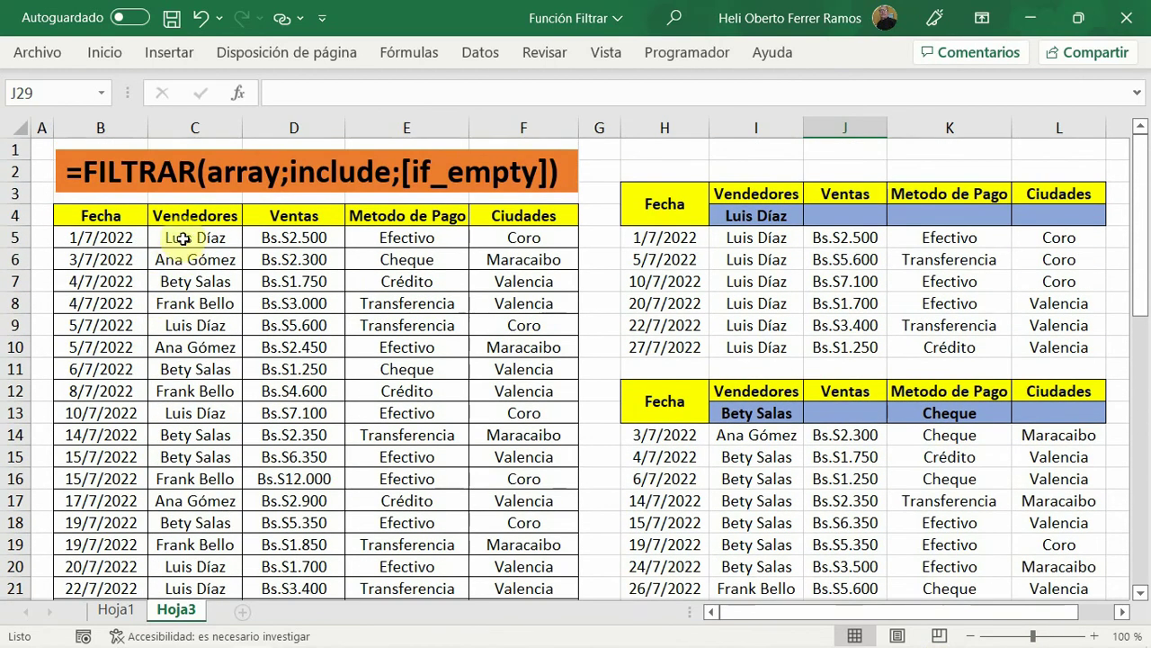
# - Copy the vendor names C5:C27 and paste them starting at C30
pyautogui.moveTo(174, 236)
pyautogui.mouseDown()
pyautogui.moveTo(182, 634)
pyautogui.moveTo(191, 565)
pyautogui.mouseUp()
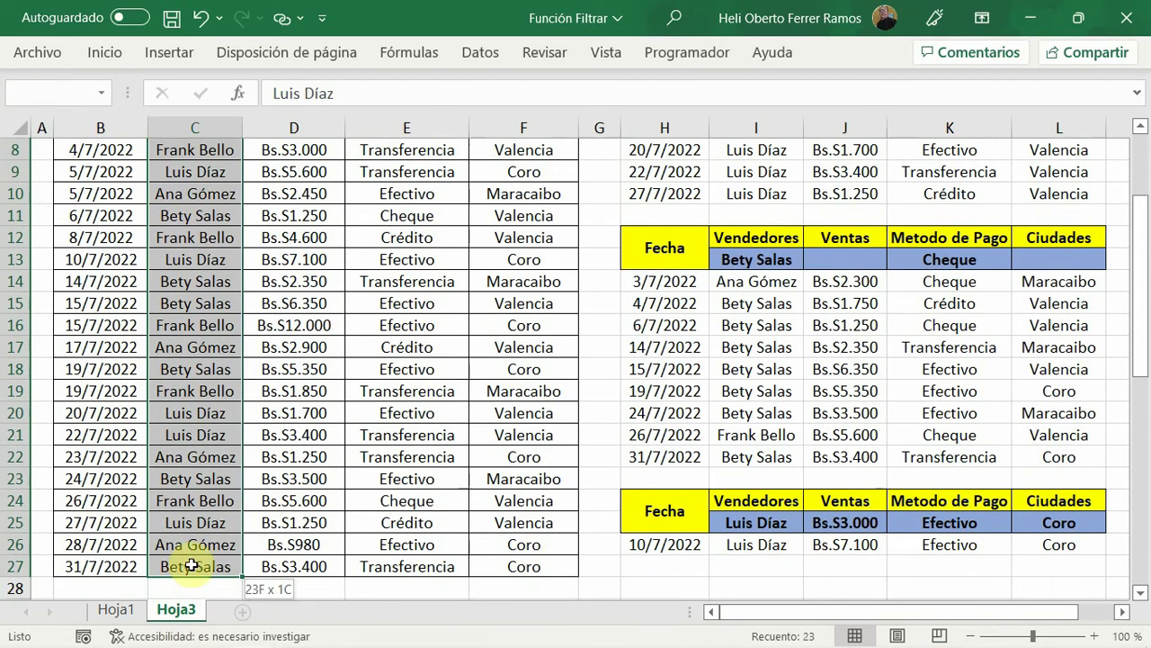
pyautogui.rightClick(221, 297)
pyautogui.click(270, 154)
pyautogui.scroll(2, 162, 342)
pyautogui.scroll(-3, 170, 378)
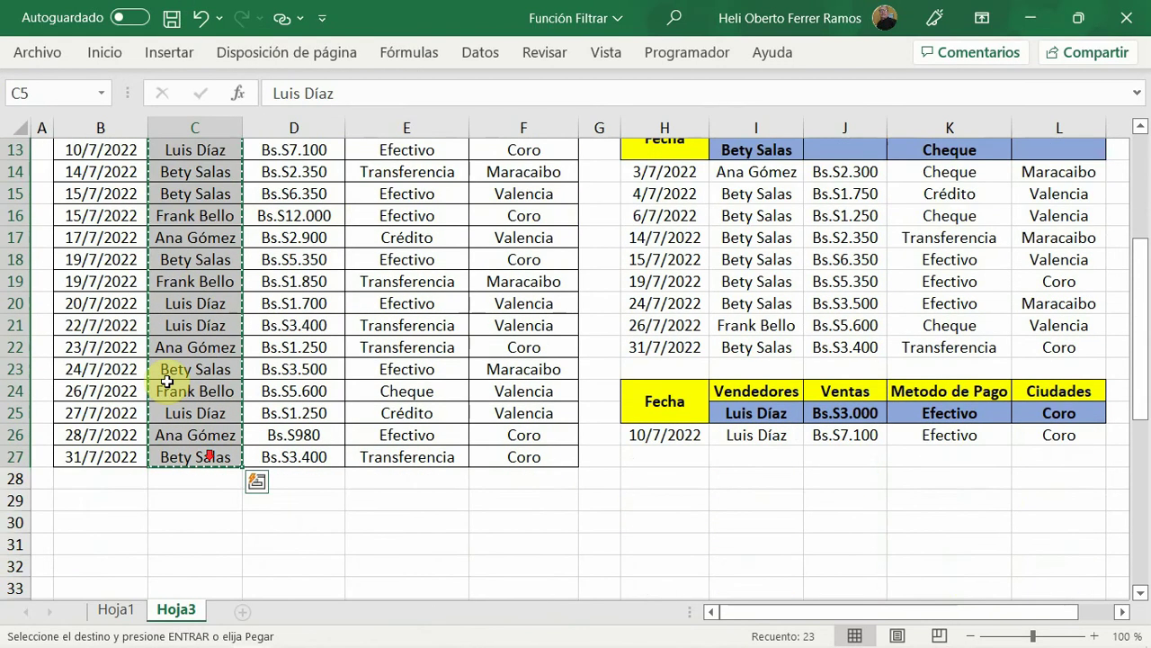
pyautogui.scroll(-3, 164, 390)
pyautogui.scroll(3, 213, 470)
pyautogui.scroll(4, 167, 244)
pyautogui.scroll(-4, 180, 283)
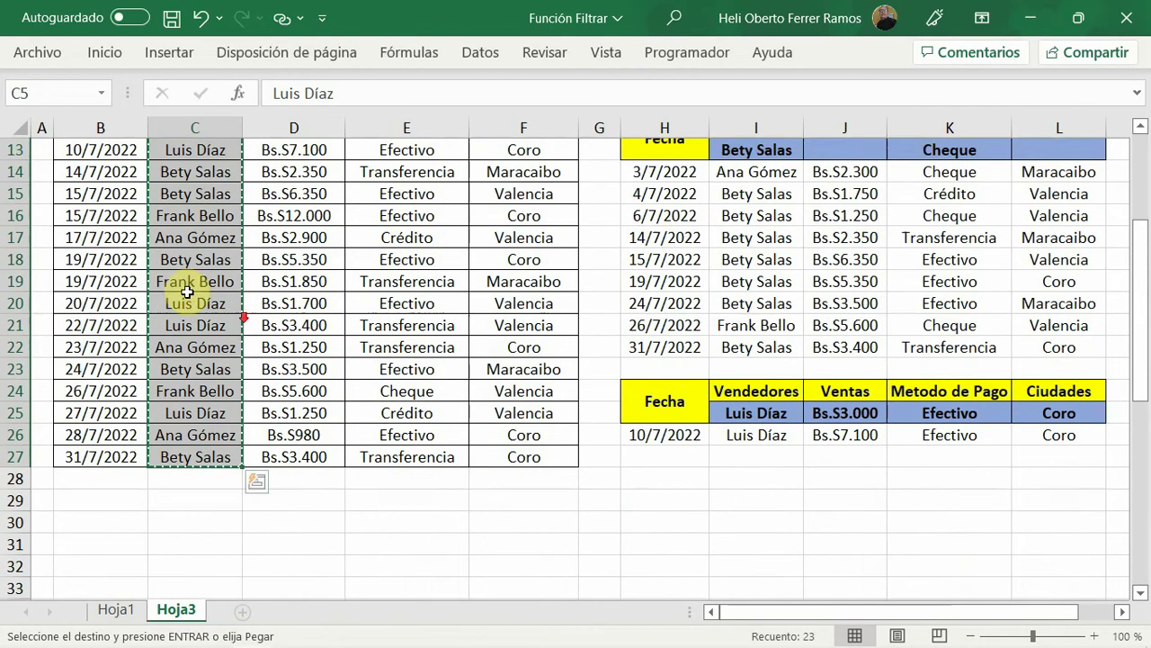
pyautogui.scroll(-3, 187, 349)
pyautogui.rightClick(187, 328)
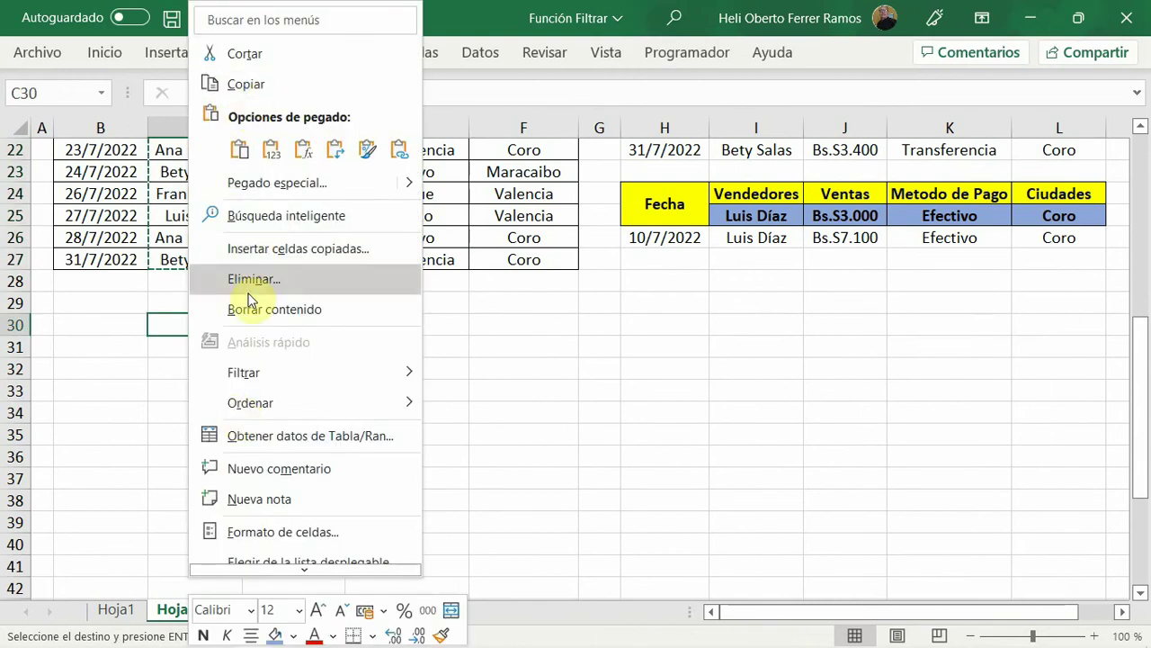
pyautogui.click(240, 150)
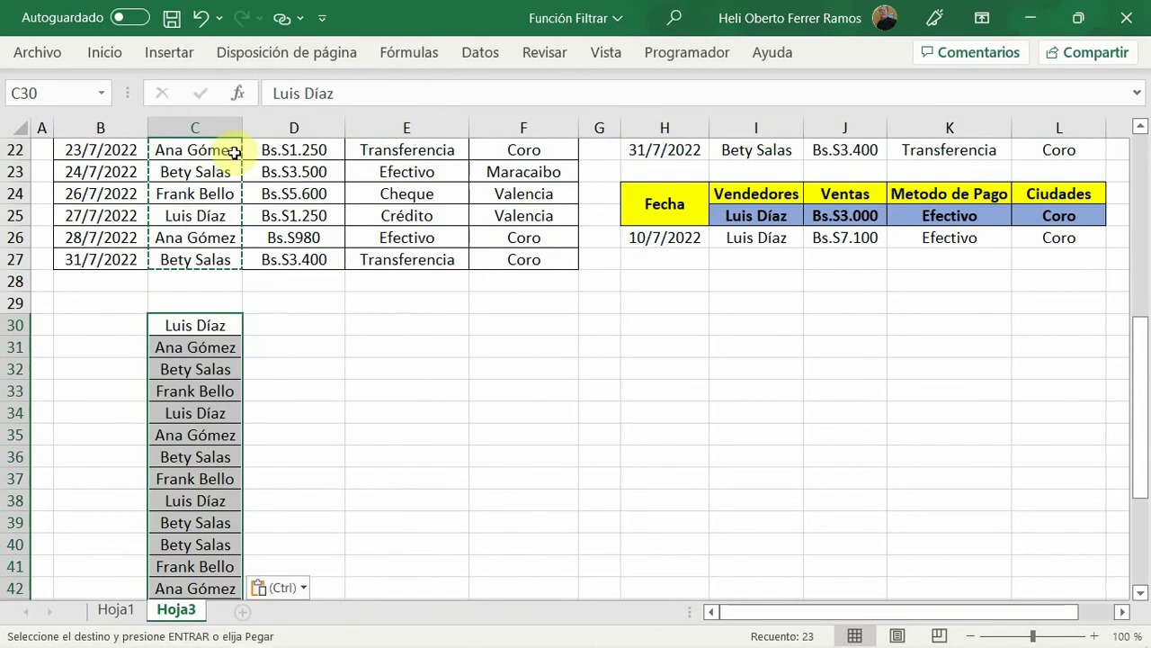
# - Remove duplicates from the pasted vendor list without headers, leaving four unique names
pyautogui.click(492, 56)
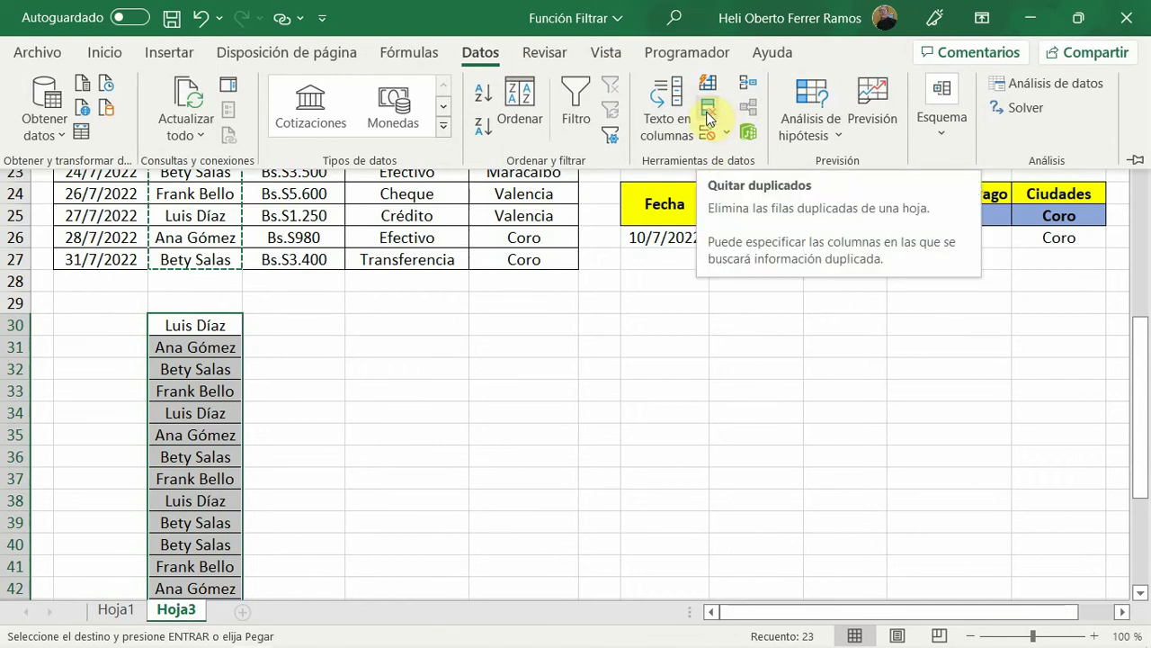
pyautogui.click(882, 135)
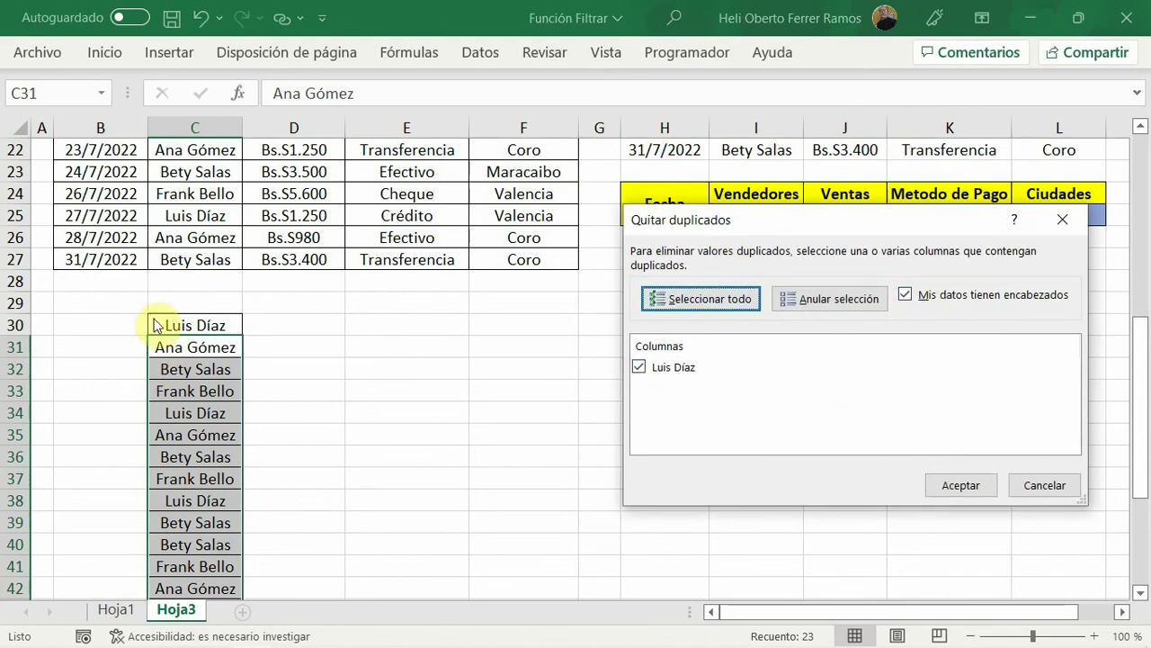
pyautogui.click(905, 296)
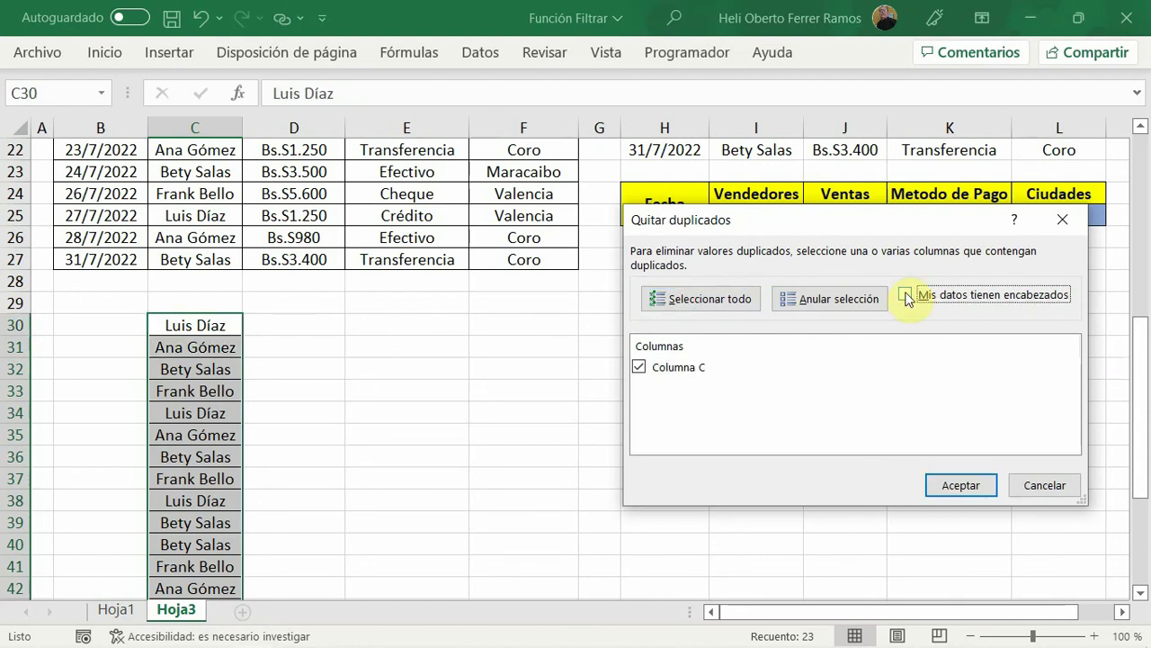
pyautogui.click(967, 486)
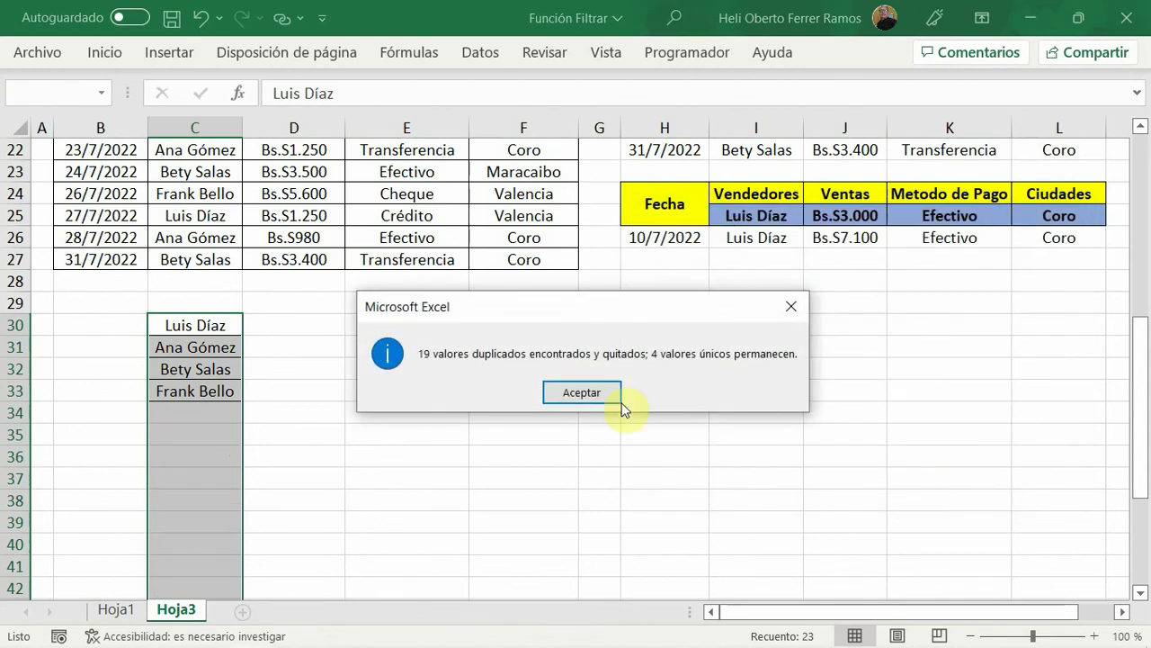
pyautogui.press('Return')
pyautogui.click(234, 432)
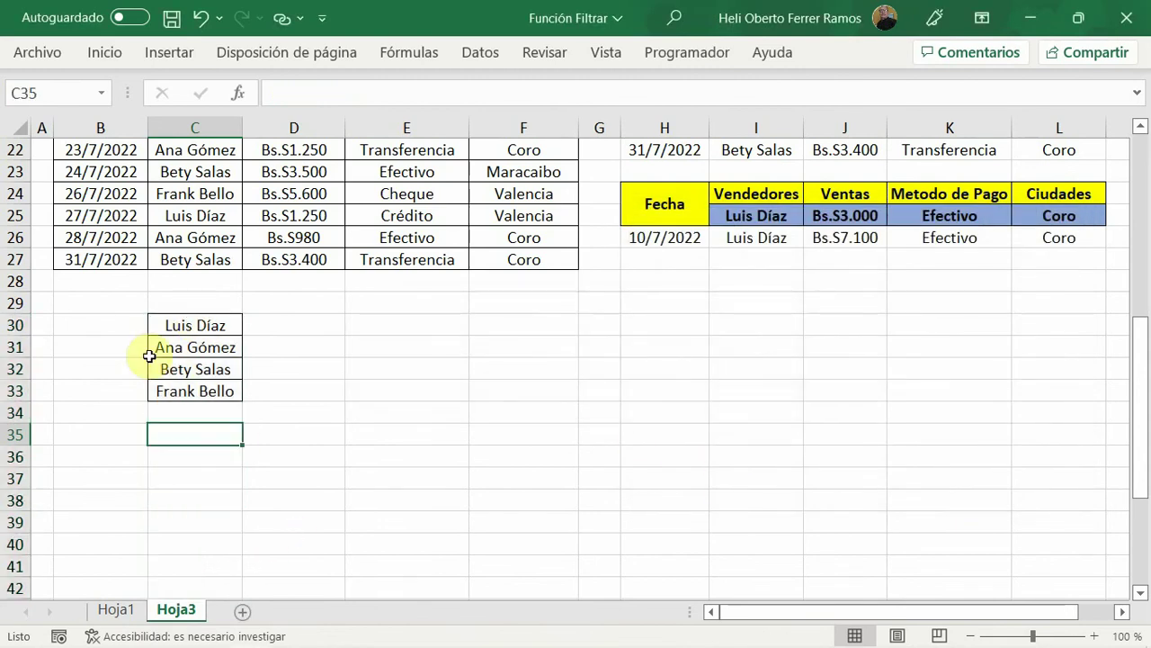
# - Copy the payment methods E5:E27 and paste them starting at E30
pyautogui.scroll(2, 312, 523)
pyautogui.scroll(2, 312, 523)
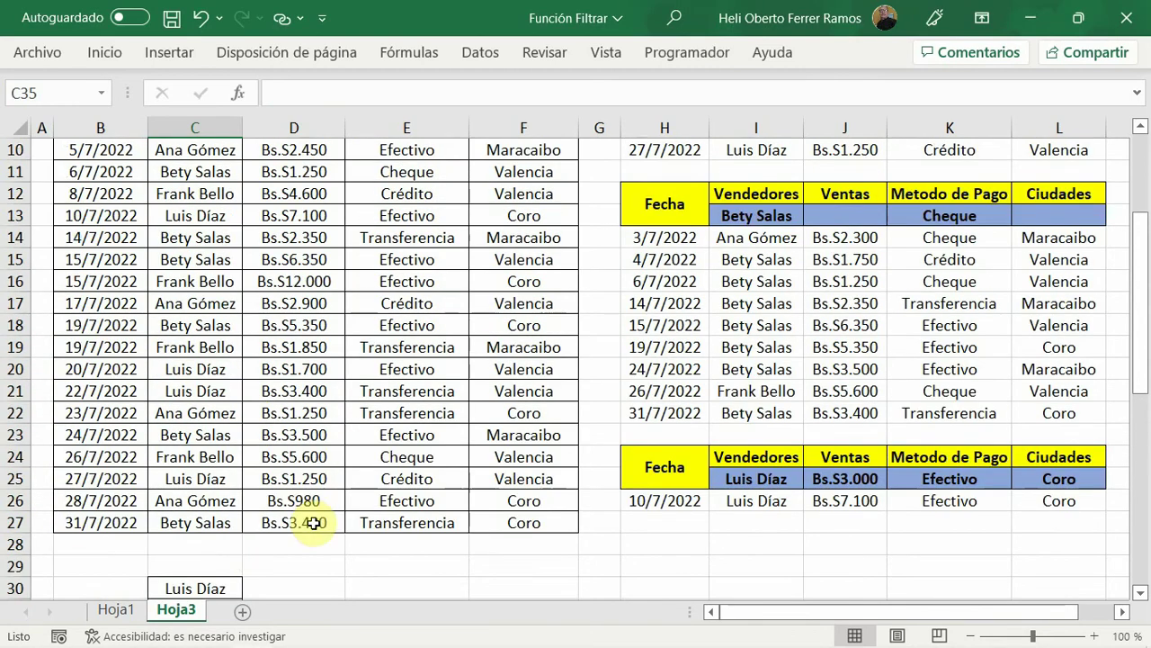
pyautogui.scroll(2, 312, 522)
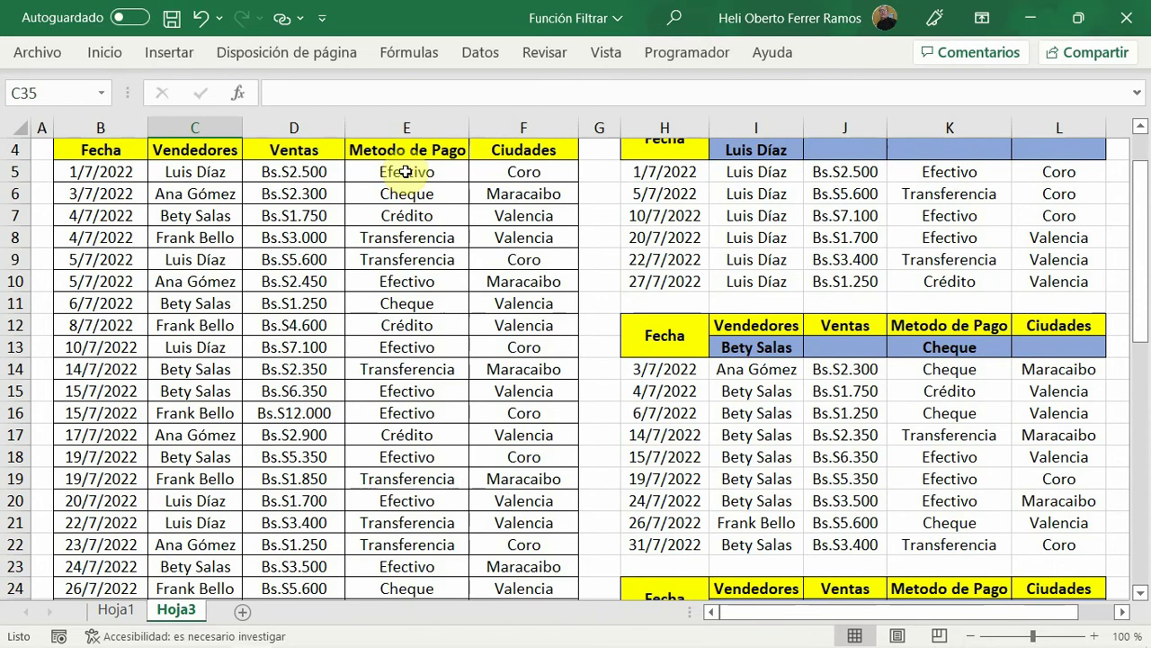
pyautogui.moveTo(407, 171)
pyautogui.mouseDown()
pyautogui.moveTo(428, 638)
pyautogui.moveTo(418, 571)
pyautogui.mouseUp()
pyautogui.scroll(-4, 410, 567)
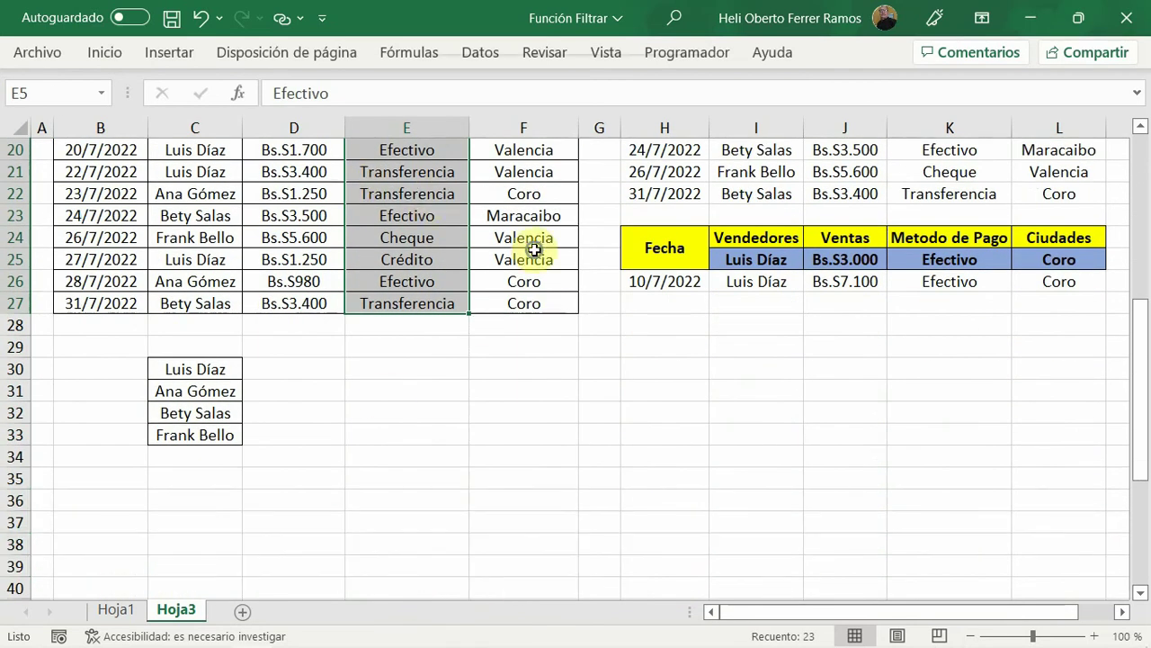
pyautogui.rightClick(433, 249)
pyautogui.click(483, 153)
pyautogui.scroll(5, 404, 303)
pyautogui.scroll(-1, 382, 432)
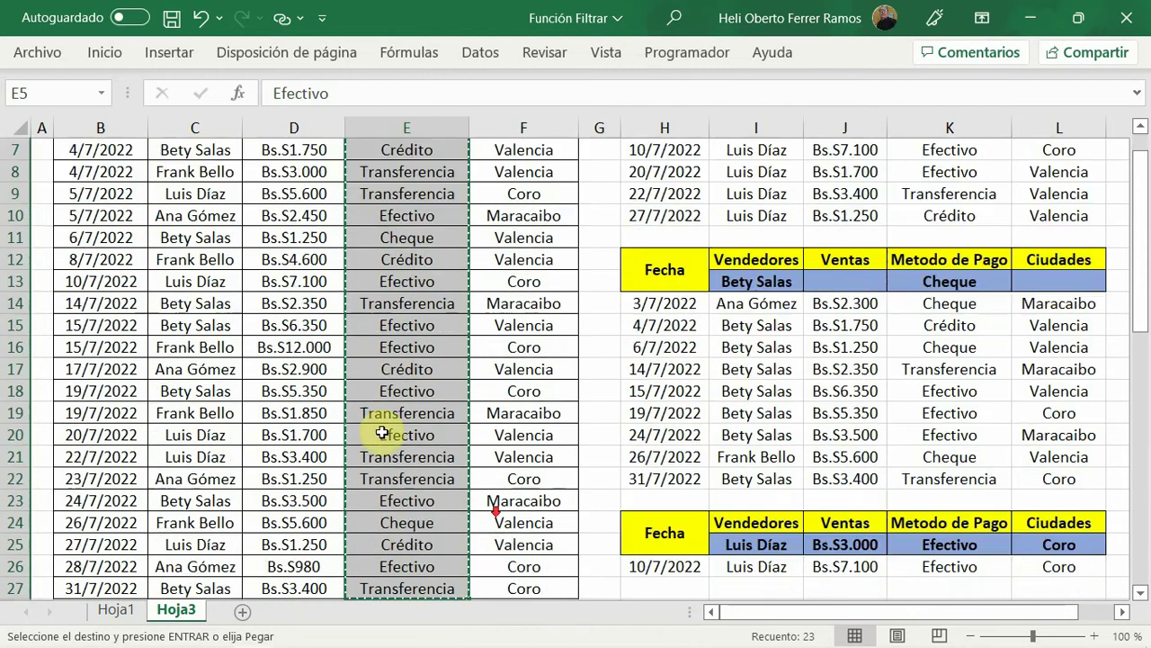
pyautogui.scroll(-3, 373, 465)
pyautogui.scroll(-2, 375, 360)
pyautogui.click(381, 324)
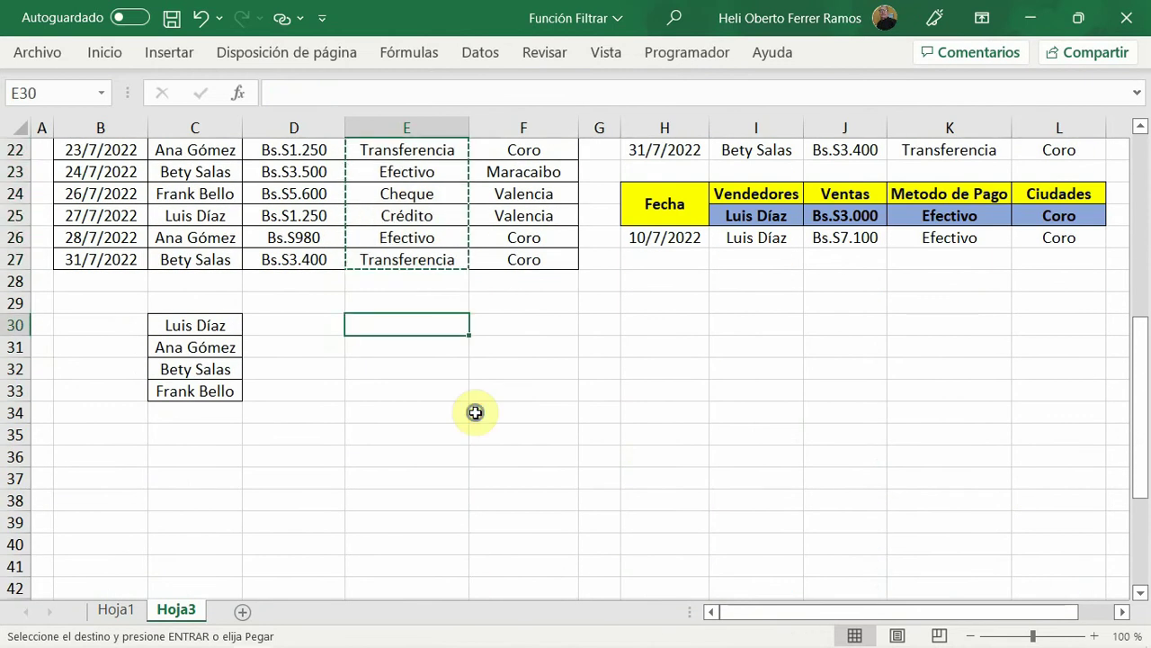
pyautogui.rightClick(475, 412)
pyautogui.click(432, 149)
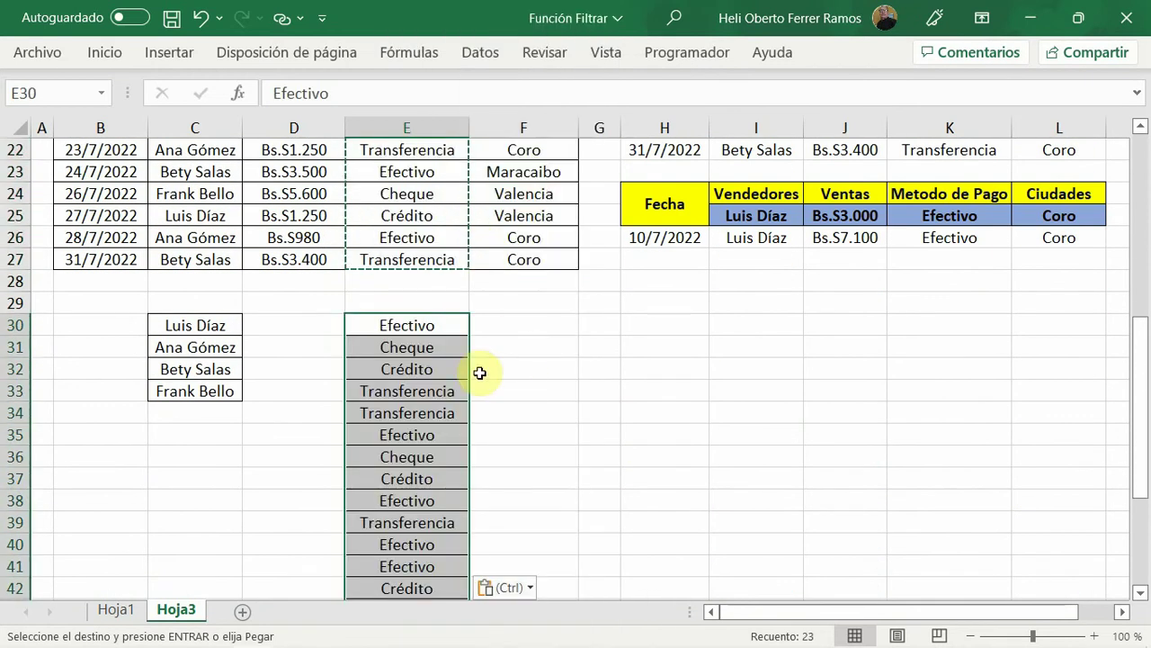
# - Remove duplicates from the pasted payment list without headers, leaving Efectivo, Cheque, Crédito, Transferencia
pyautogui.click(483, 54)
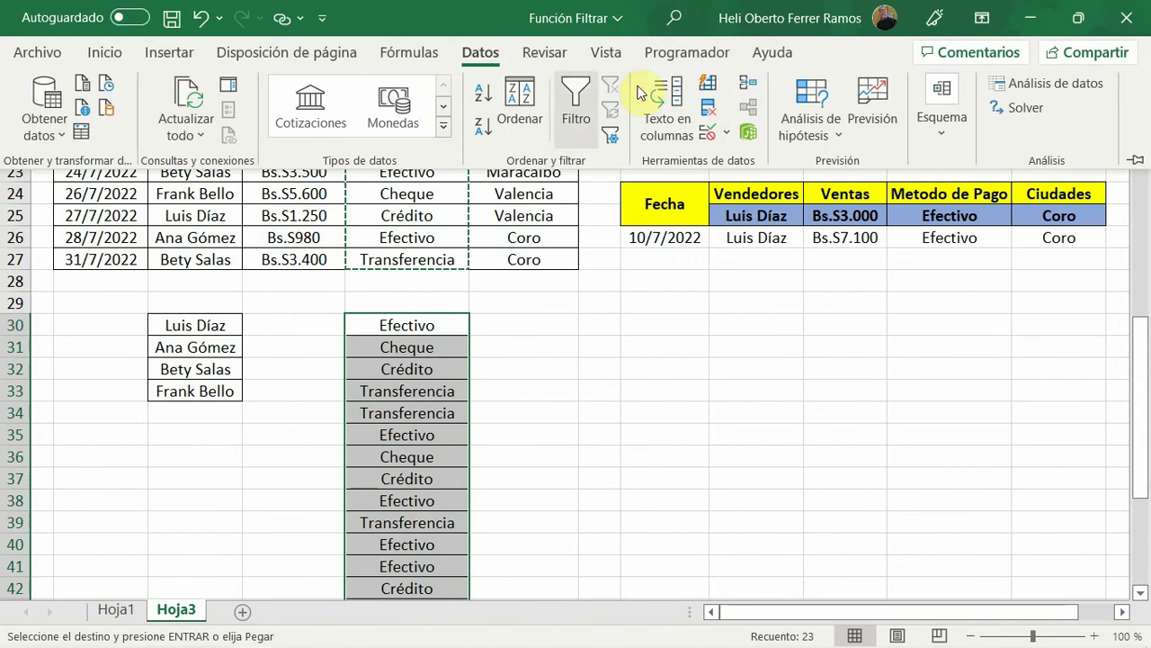
pyautogui.hotkey('alt', 'd')
pyautogui.press('q')
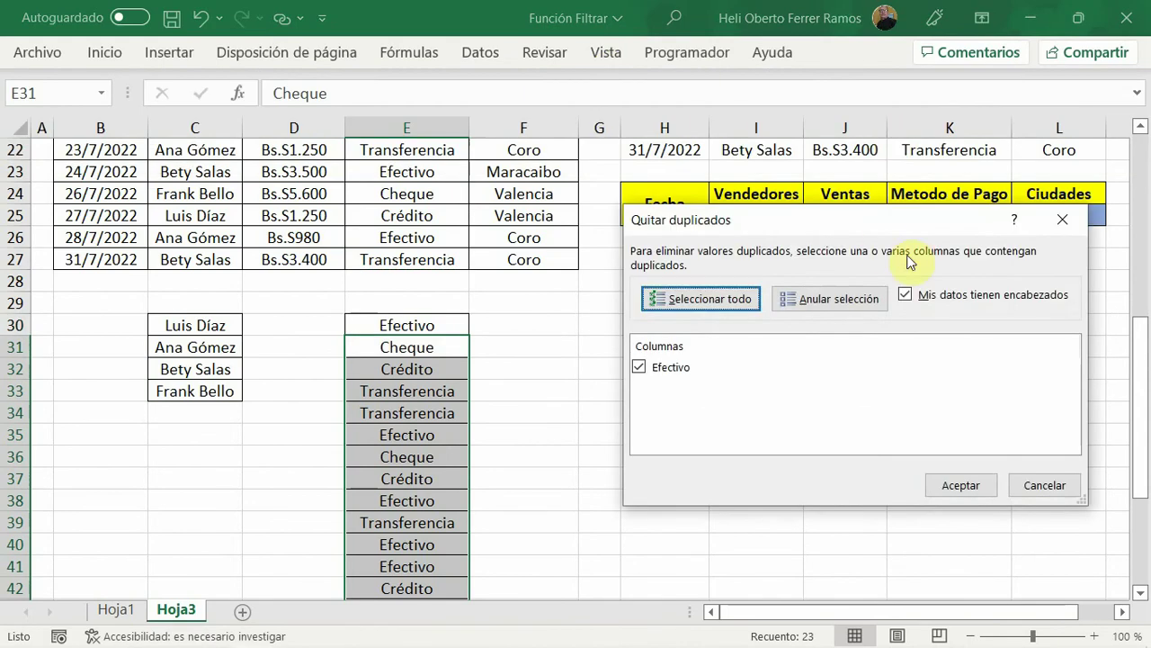
pyautogui.click(904, 297)
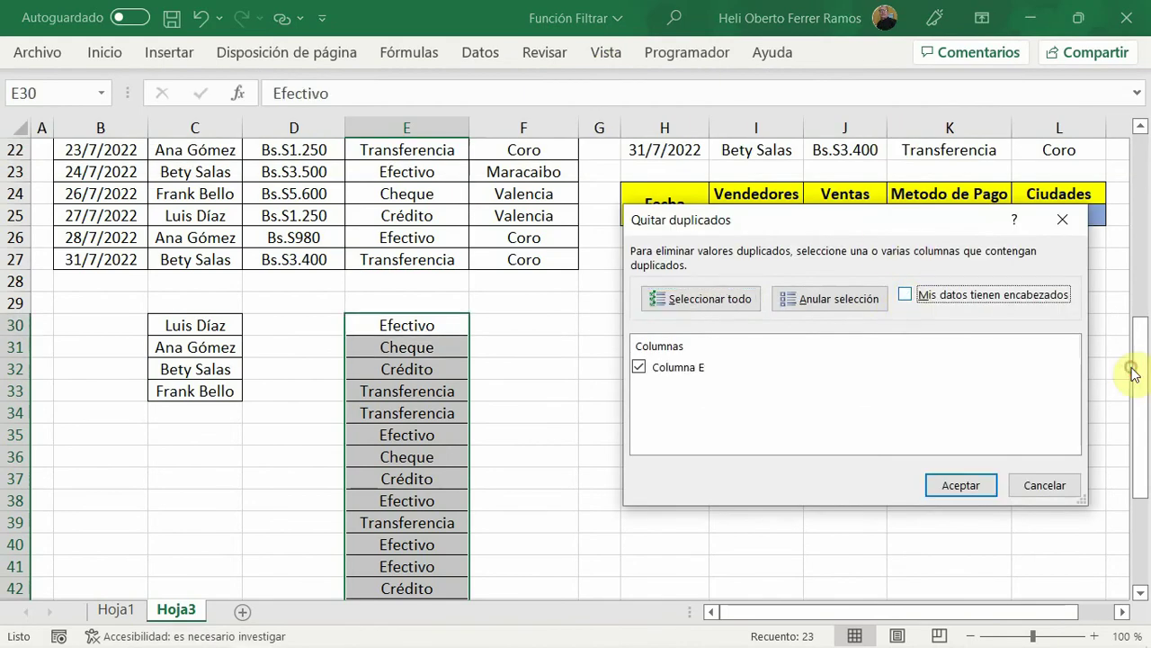
pyautogui.click(961, 486)
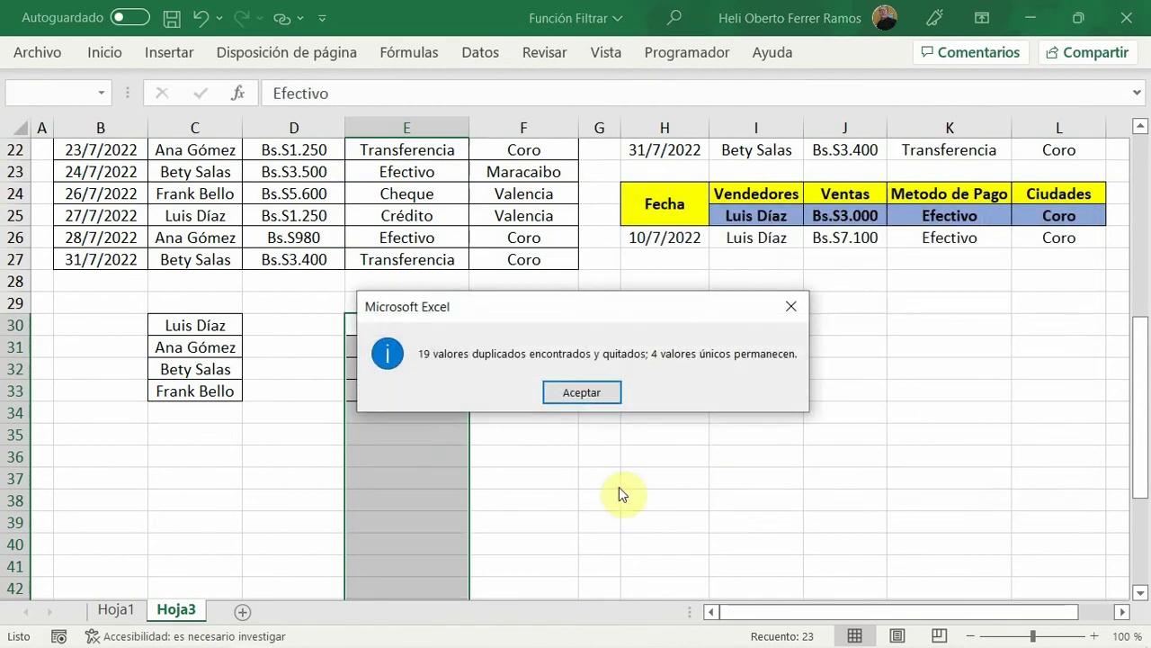
pyautogui.click(593, 401)
pyautogui.click(441, 435)
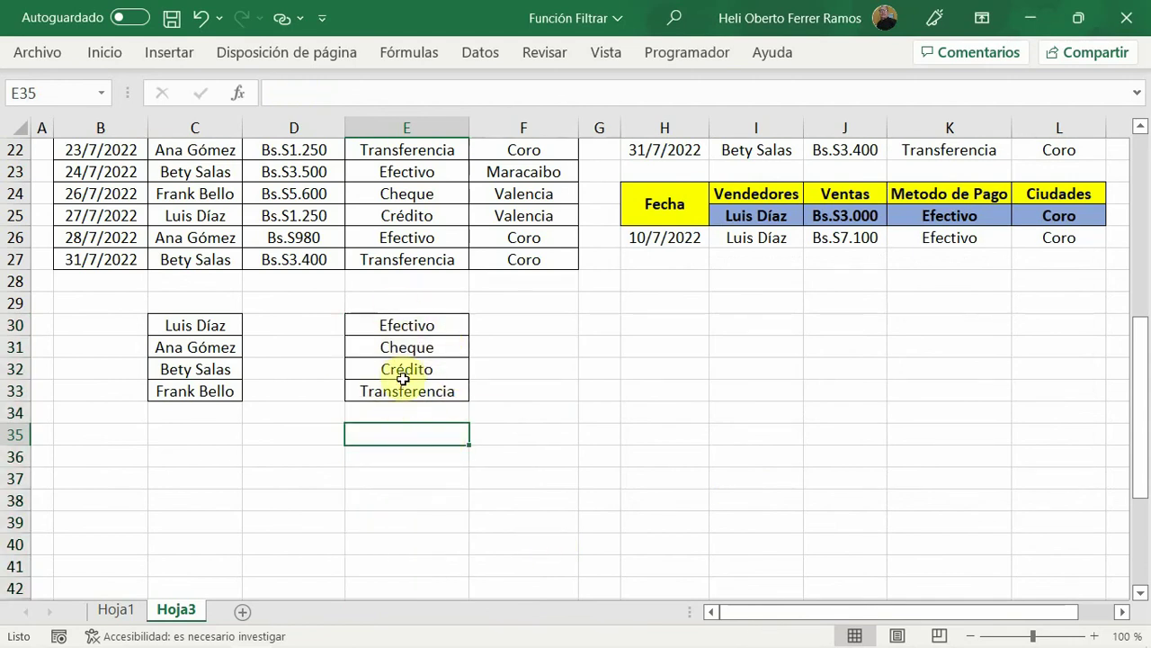
pyautogui.scroll(2, 689, 531)
pyautogui.scroll(2, 692, 534)
# - Copy the cities F5:F27 and paste them starting at F30
pyautogui.scroll(2, 691, 534)
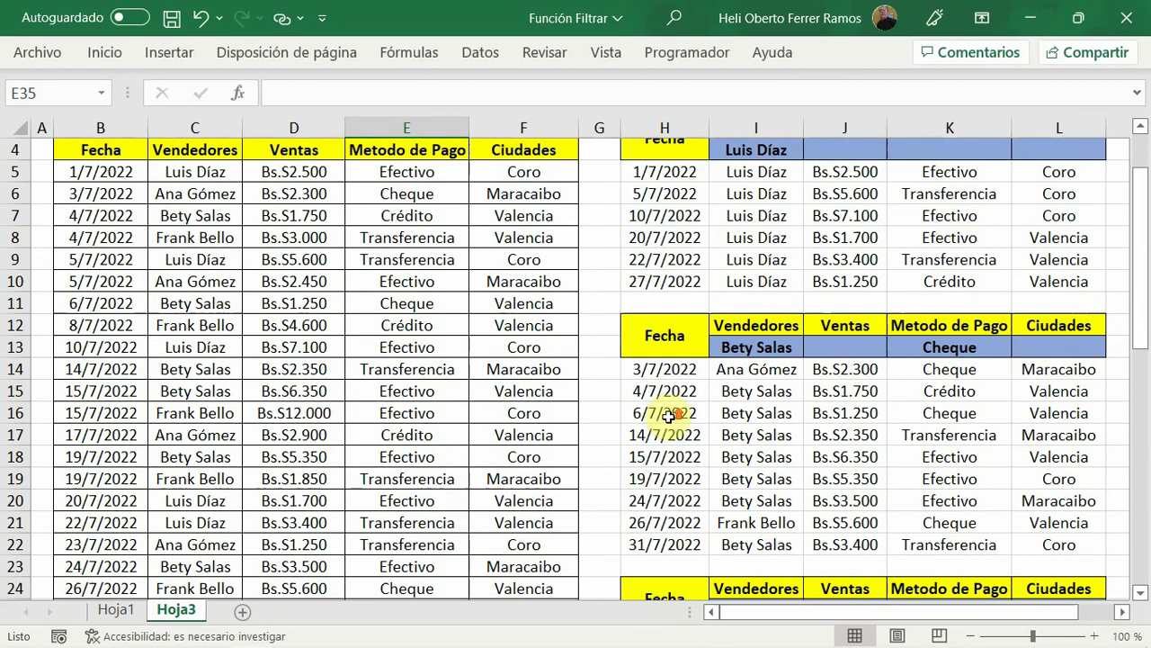
pyautogui.moveTo(520, 168); pyautogui.dragTo(524, 564)
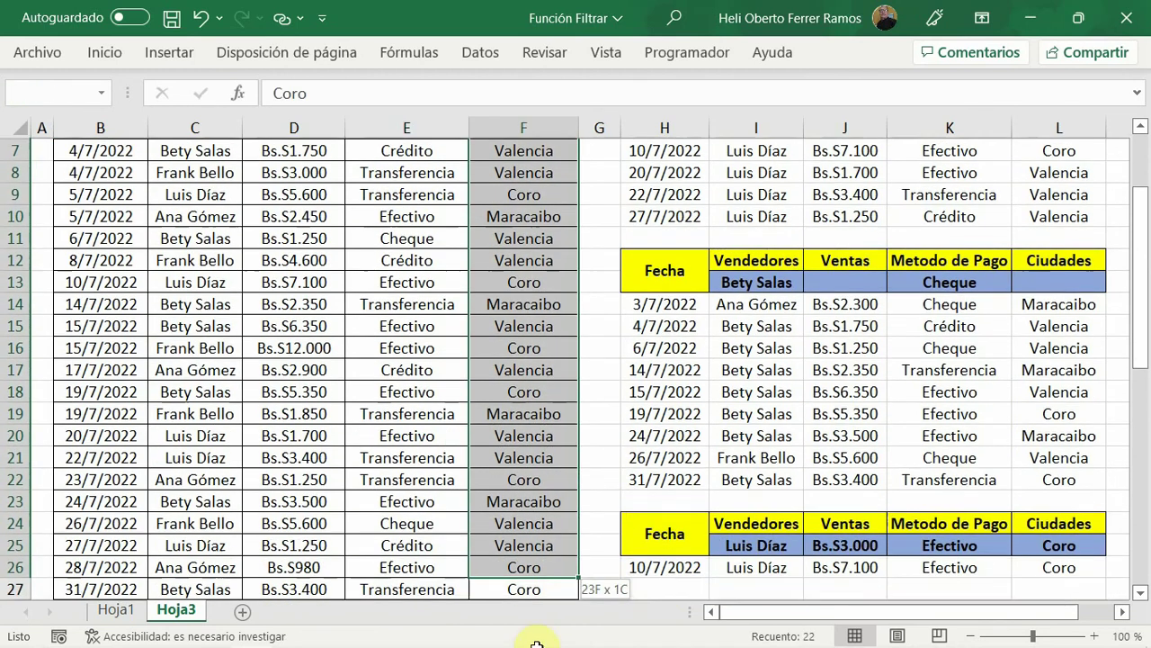
pyautogui.rightClick(503, 298)
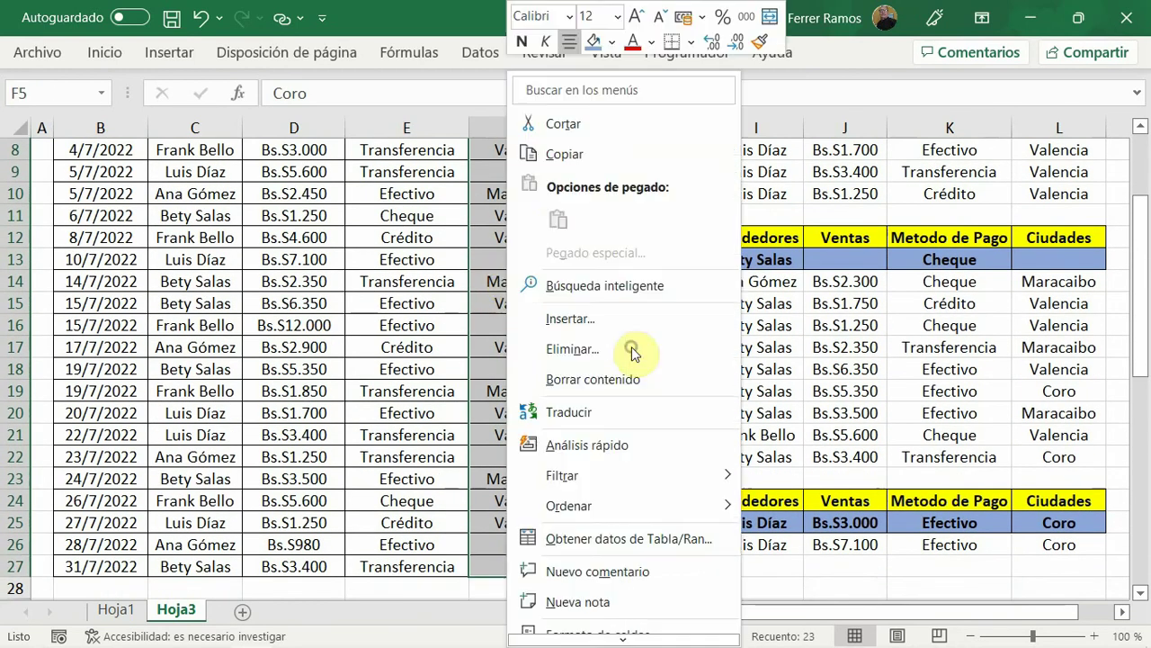
pyautogui.click(564, 154)
pyautogui.scroll(2, 531, 433)
pyautogui.scroll(-7, 531, 432)
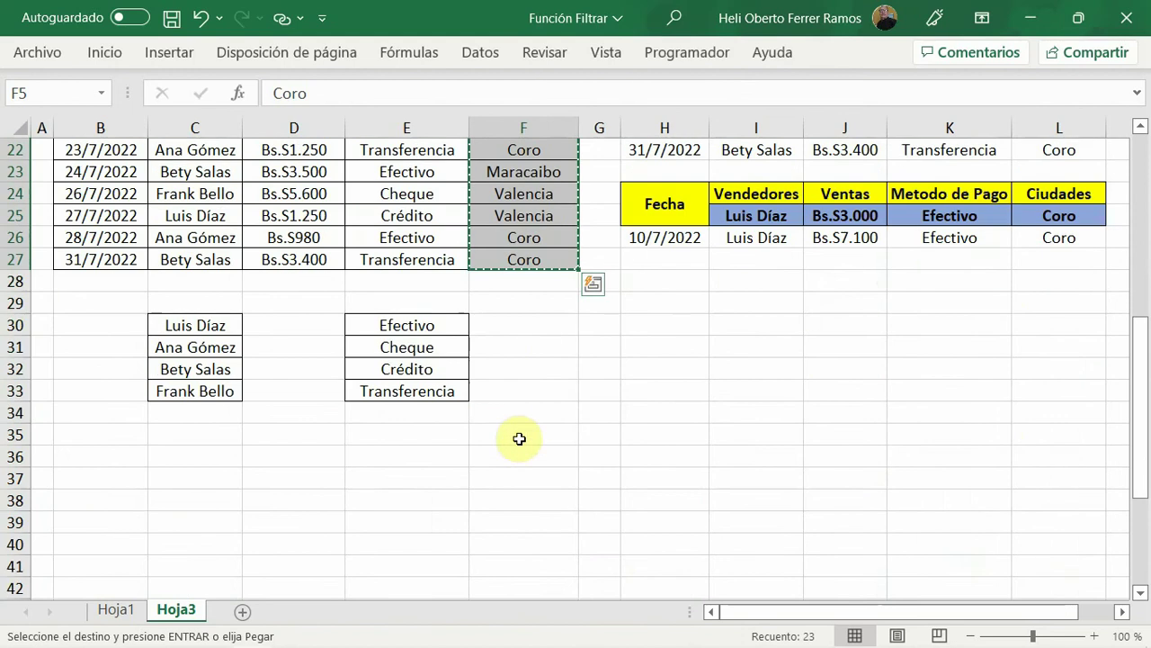
pyautogui.click(516, 325)
pyautogui.rightClick(519, 325)
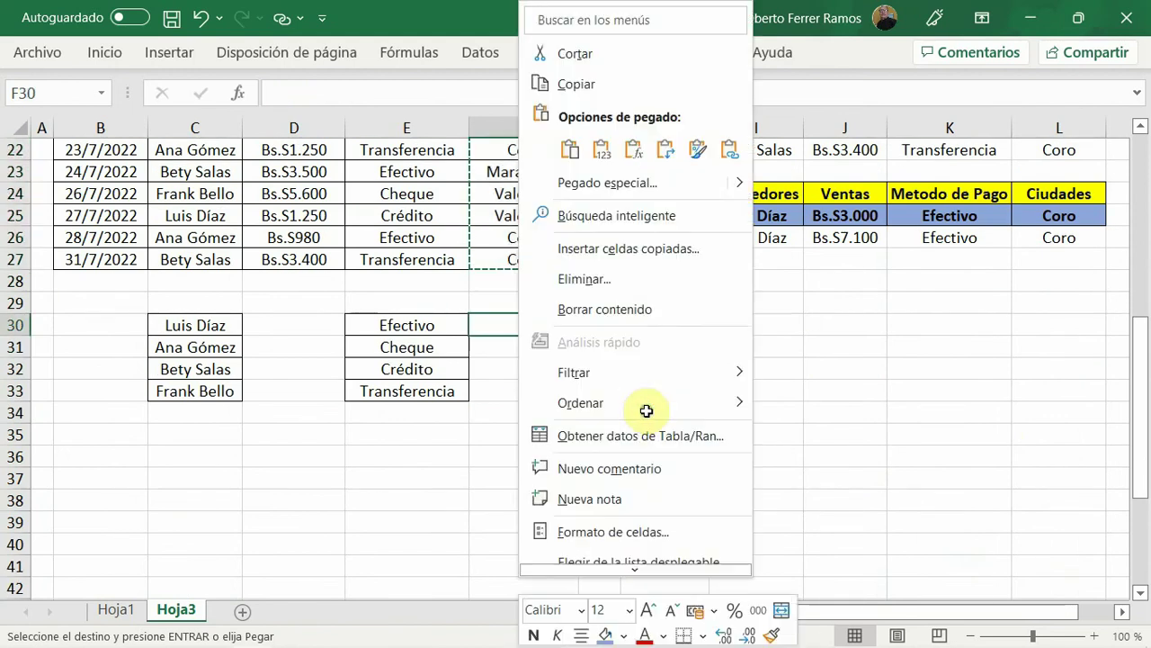
pyautogui.click(570, 150)
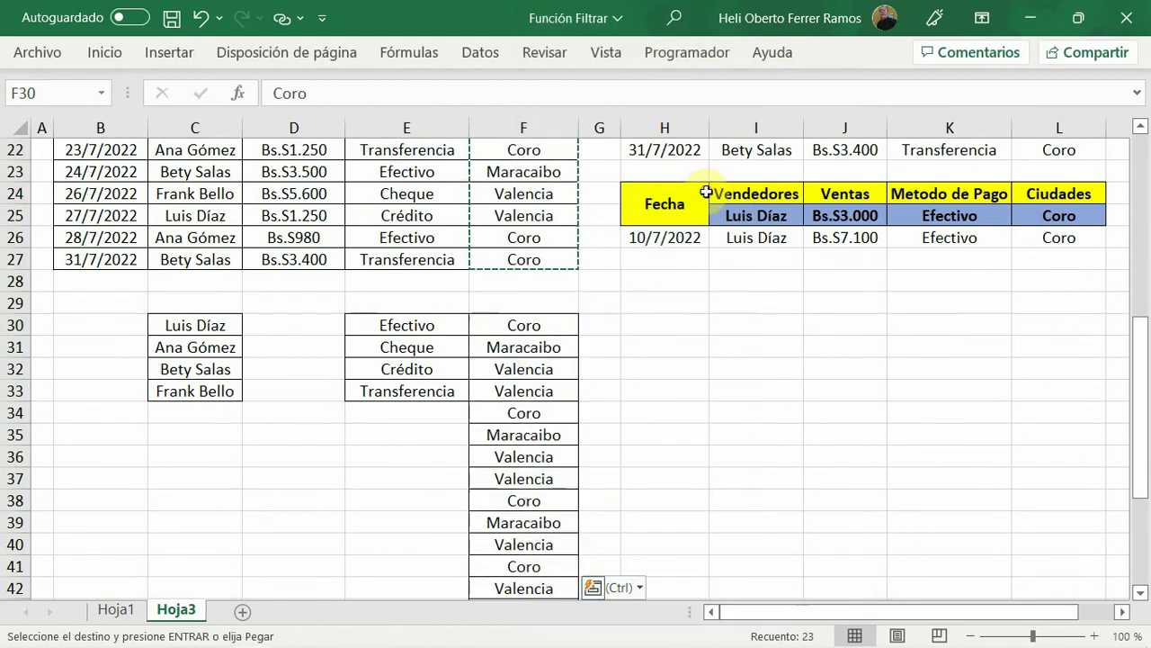
# - Remove duplicates from the pasted cities using the current selection only, removing 19 entries
pyautogui.click(583, 68)
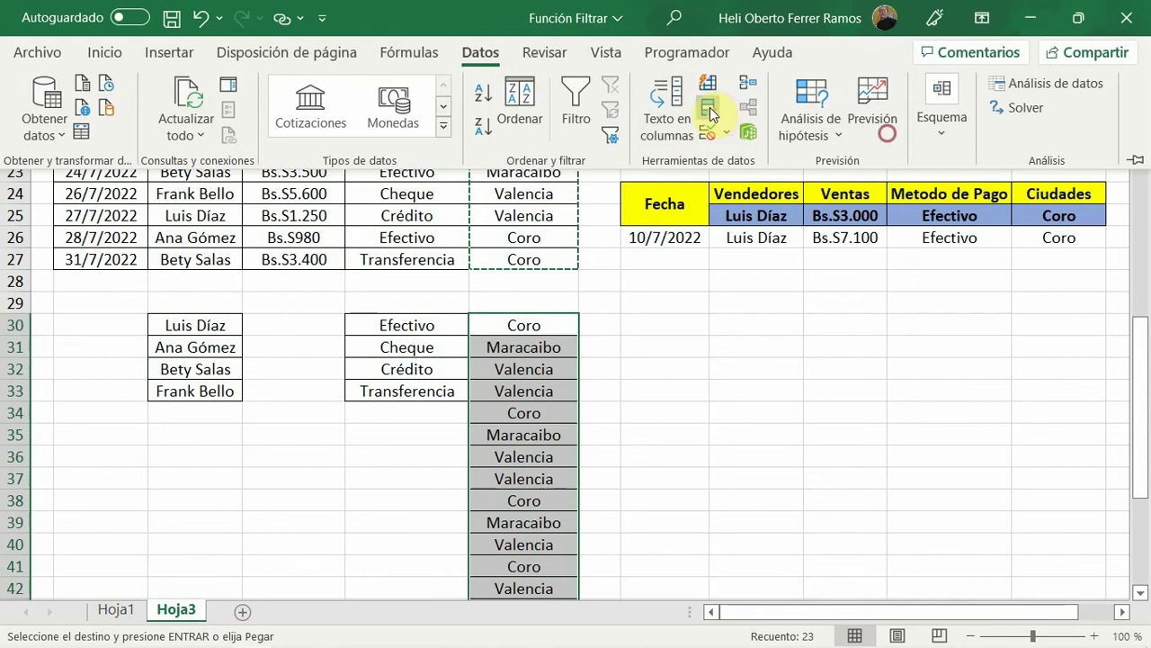
pyautogui.click(709, 110)
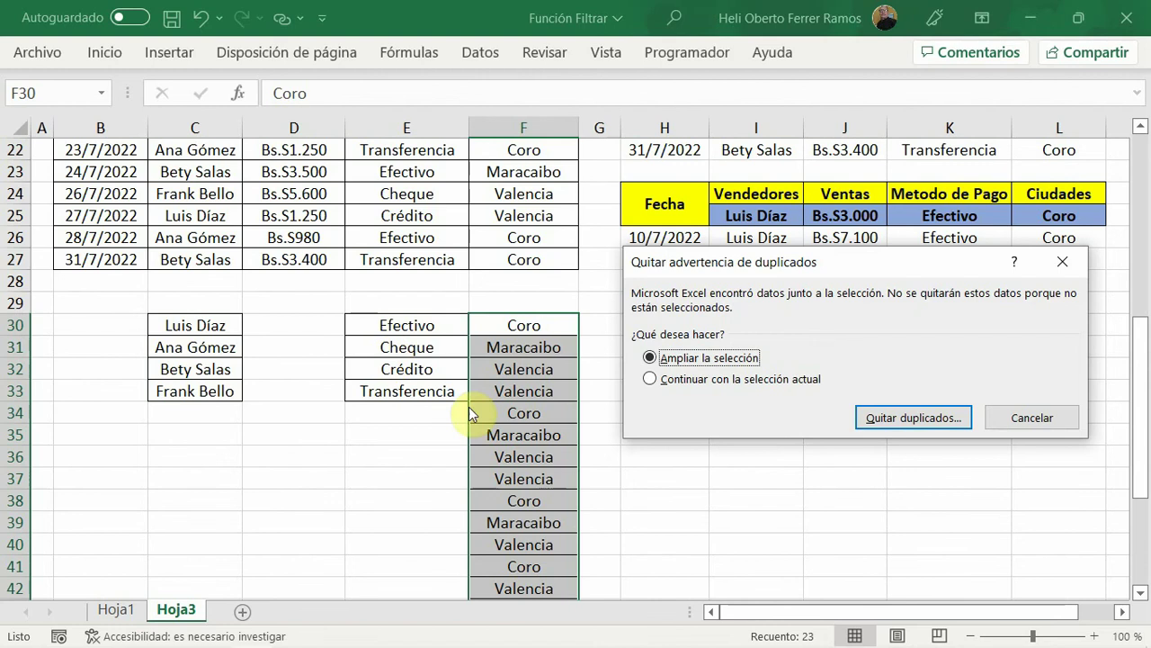
pyautogui.click(650, 380)
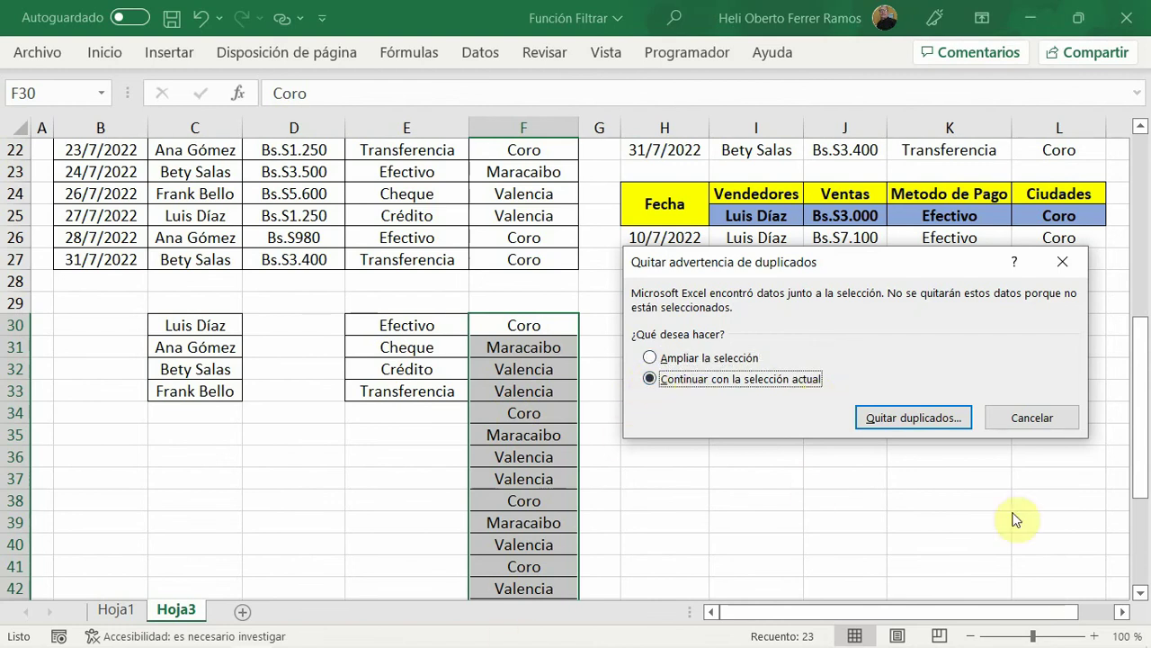
pyautogui.click(926, 419)
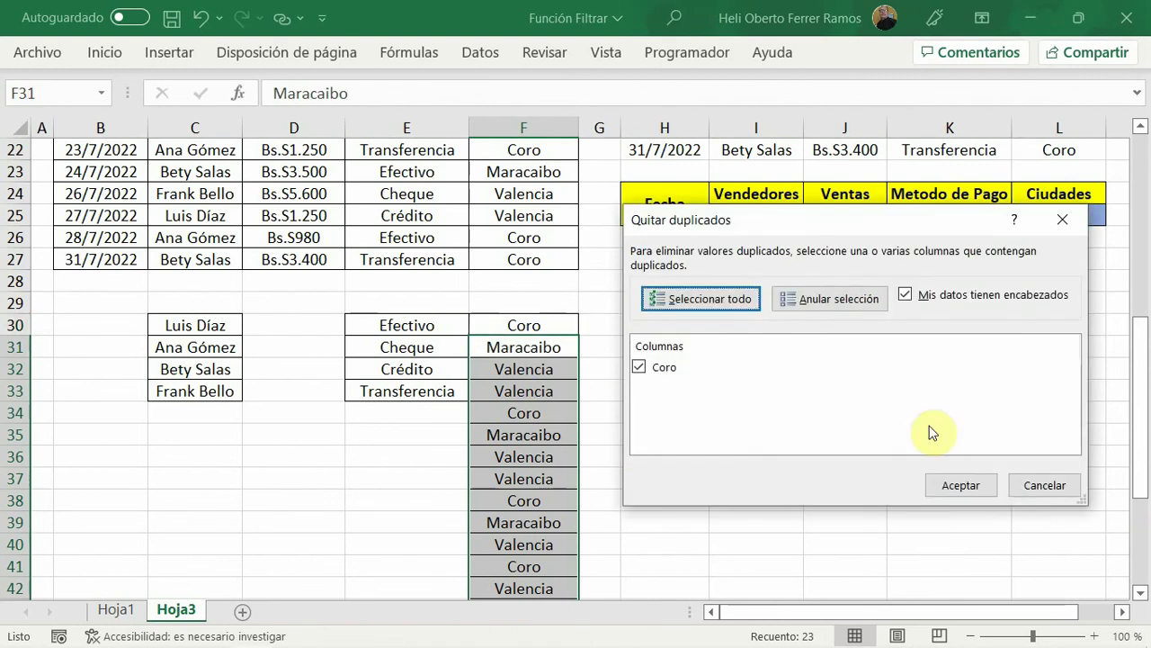
pyautogui.click(961, 485)
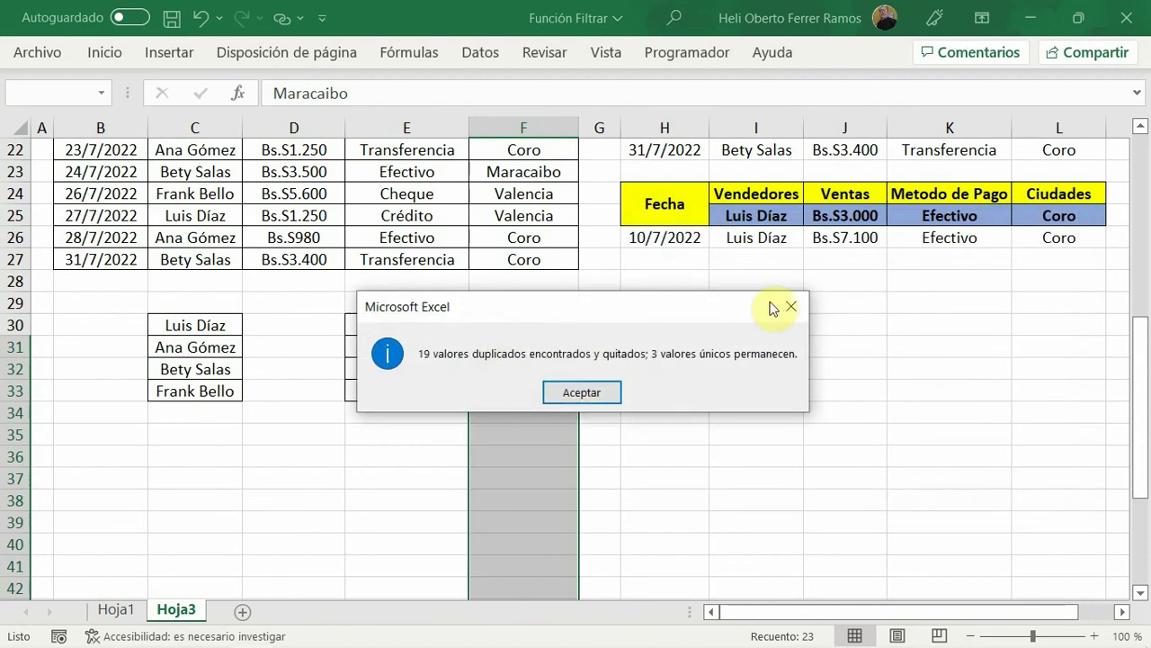
pyautogui.press('Return')
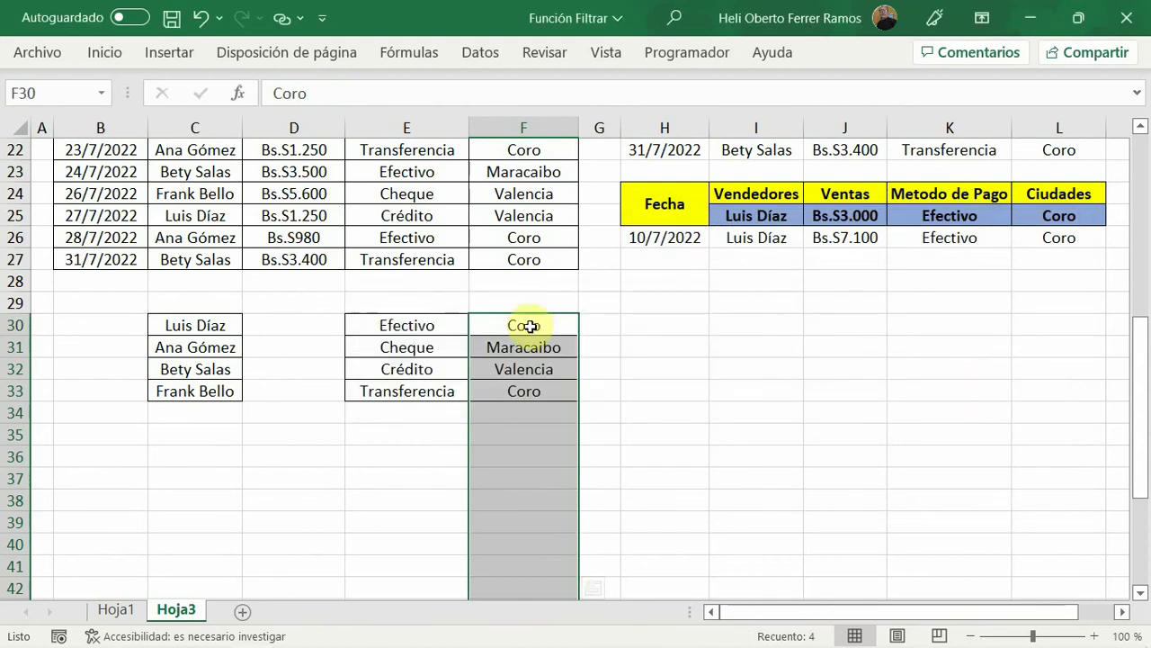
# - Run Remove Duplicates on F30:F33 without headers, leaving Coro, Maracaibo and Valencia
pyautogui.moveTo(537, 325); pyautogui.dragTo(522, 389)
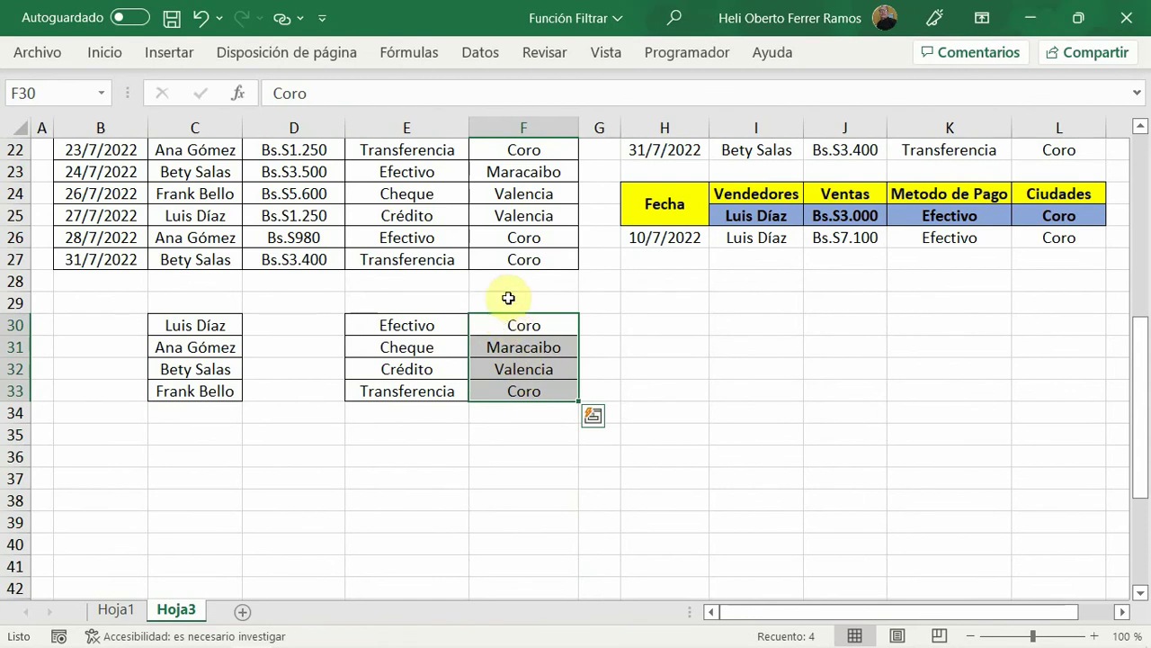
pyautogui.click(481, 52)
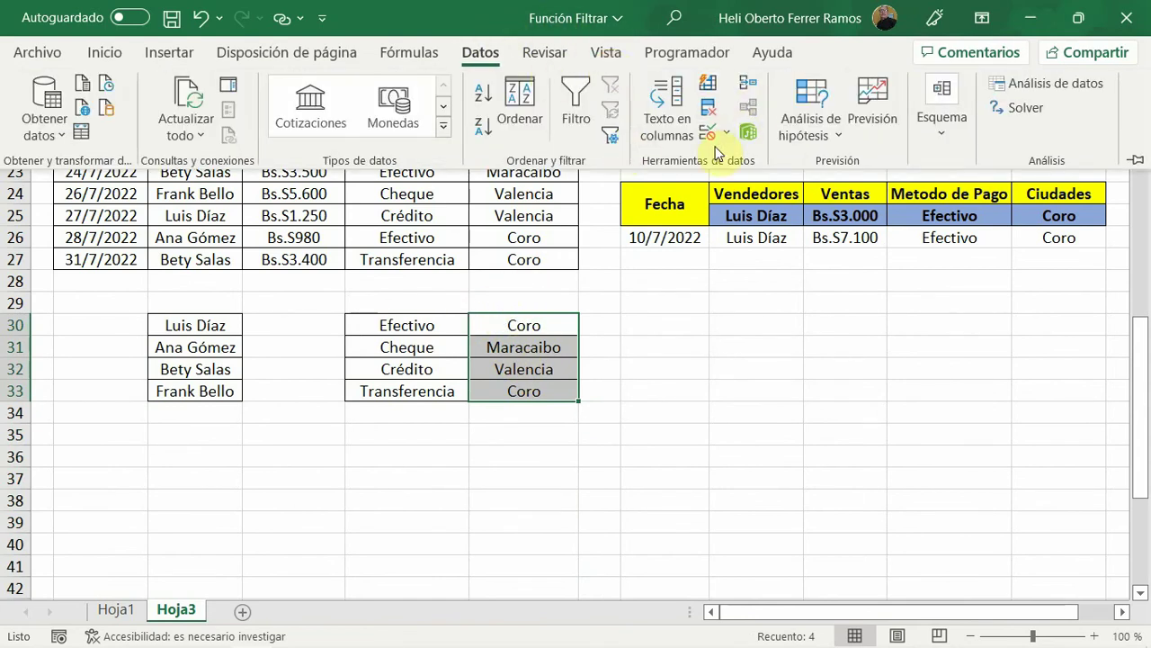
pyautogui.click(710, 112)
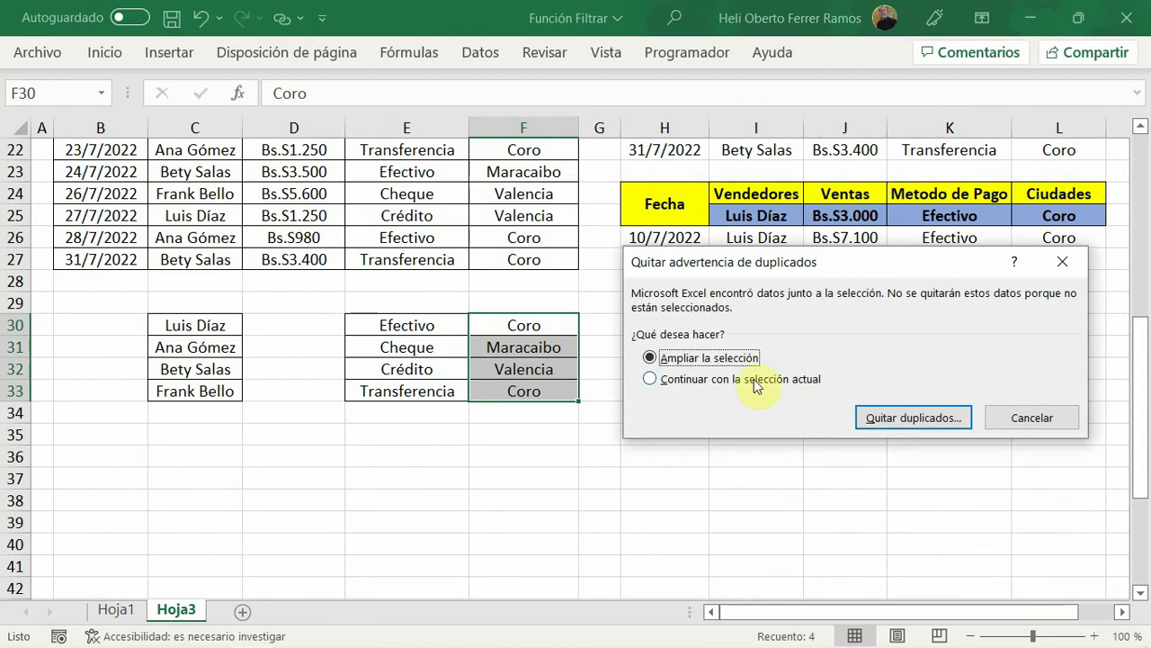
pyautogui.click(654, 380)
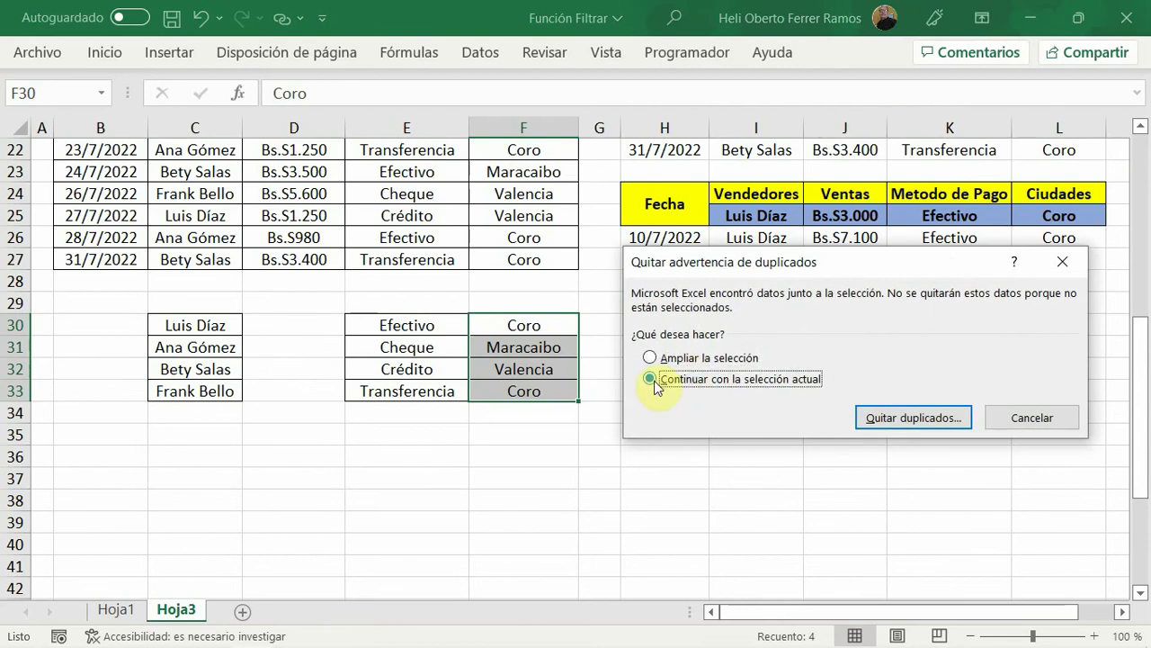
pyautogui.click(914, 419)
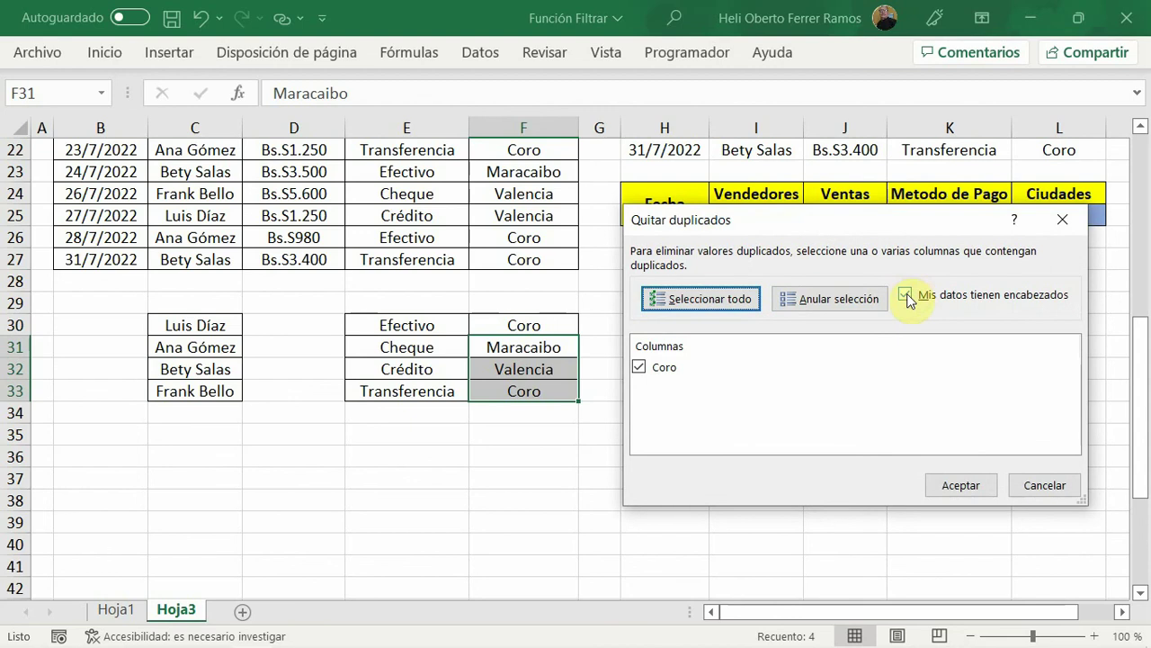
pyautogui.click(907, 293)
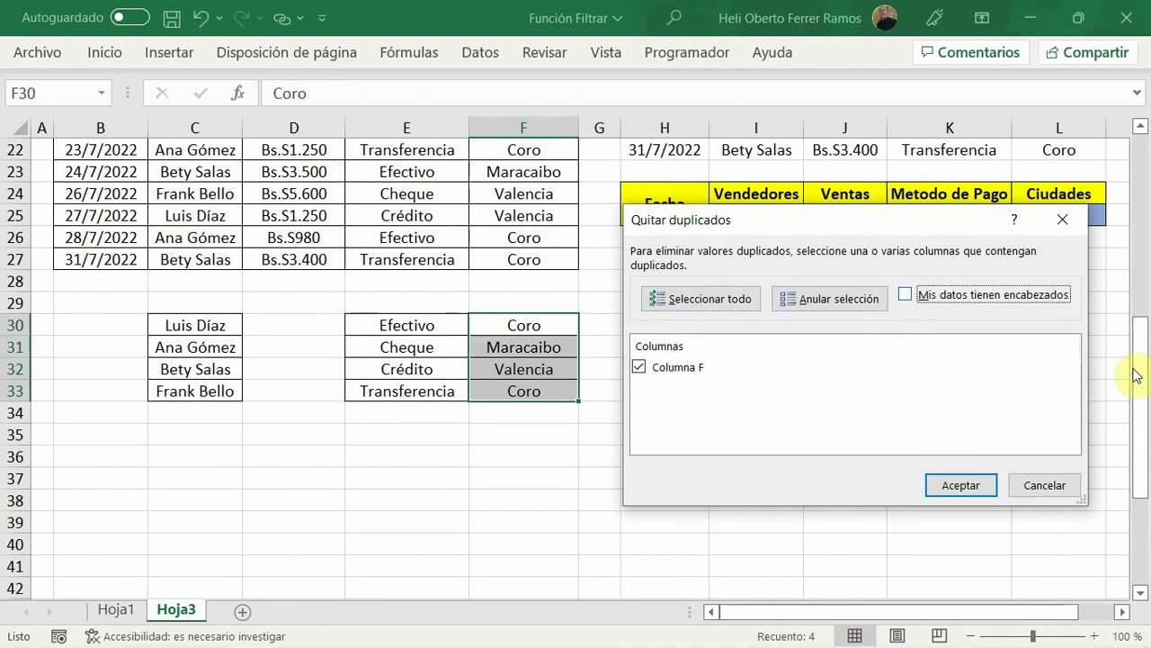
pyautogui.click(962, 487)
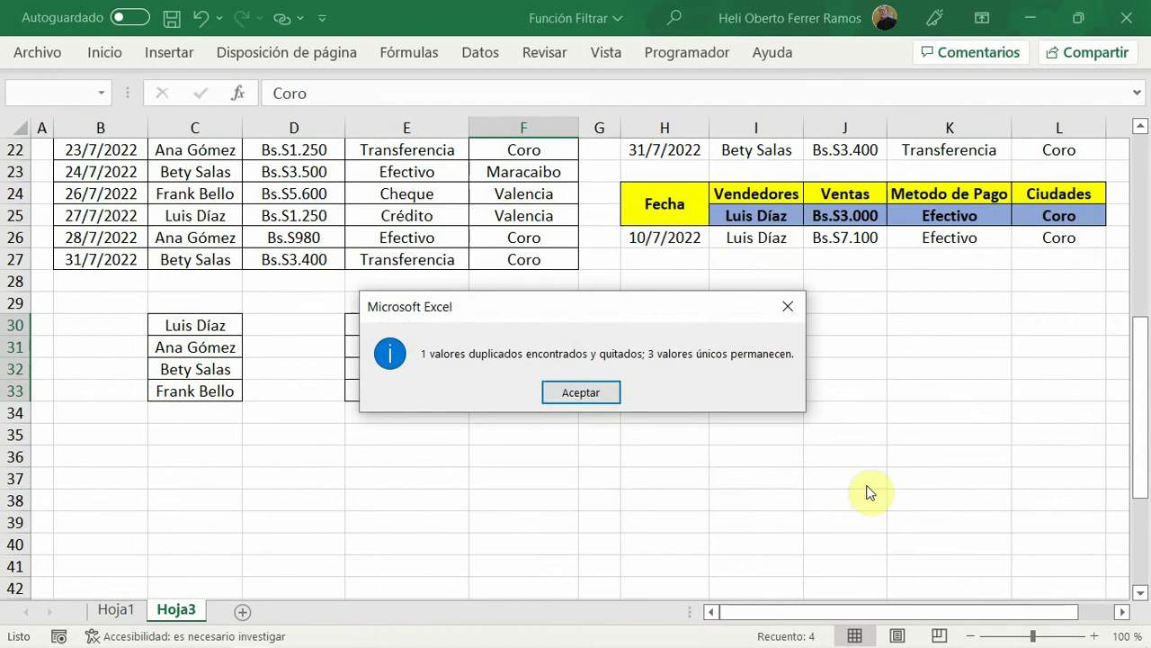
pyautogui.press('Return')
pyautogui.click(664, 433)
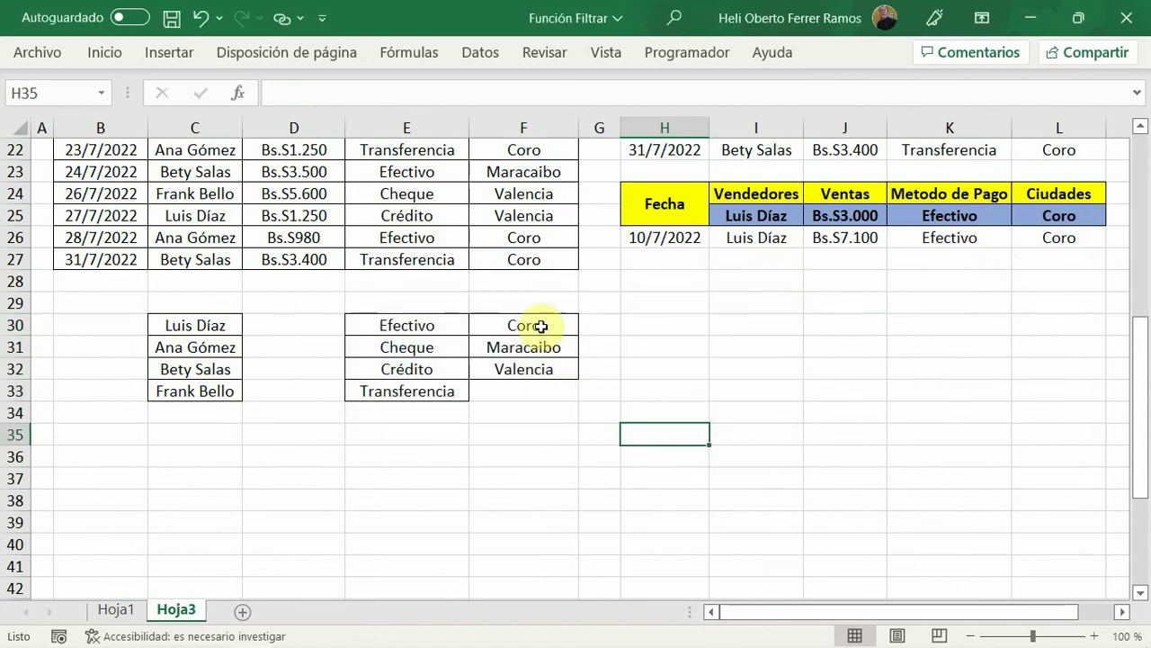
# - Select the vendor criterion cell I25
pyautogui.scroll(2, 699, 518)
pyautogui.scroll(-2, 699, 518)
pyautogui.scroll(1, 696, 509)
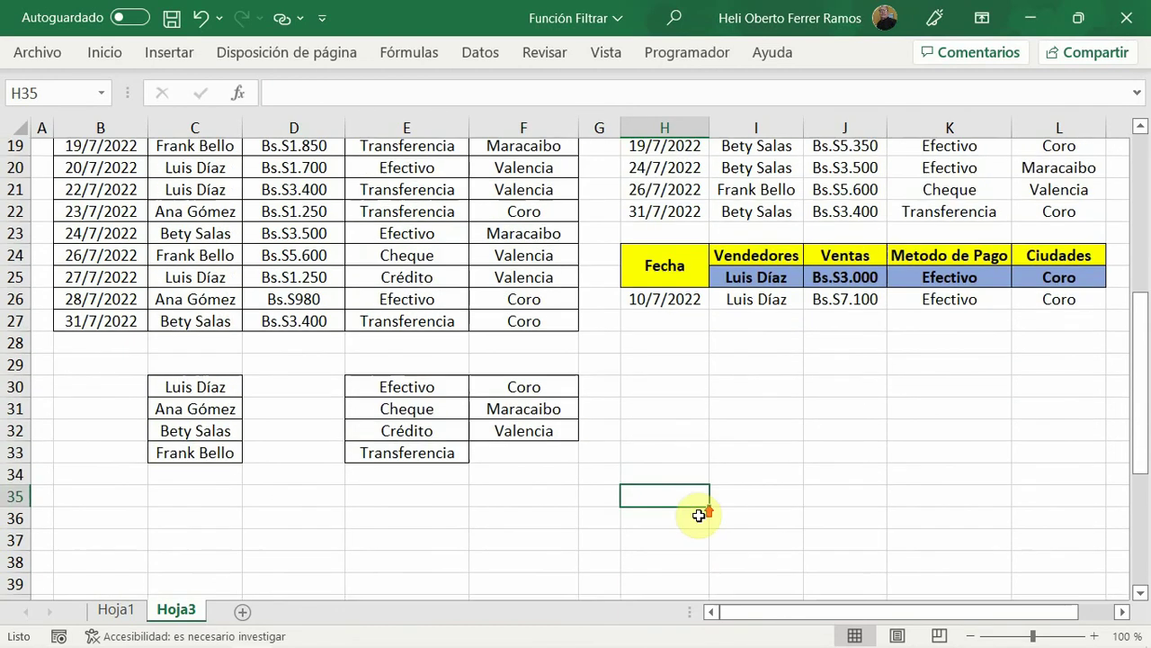
pyautogui.click(753, 278)
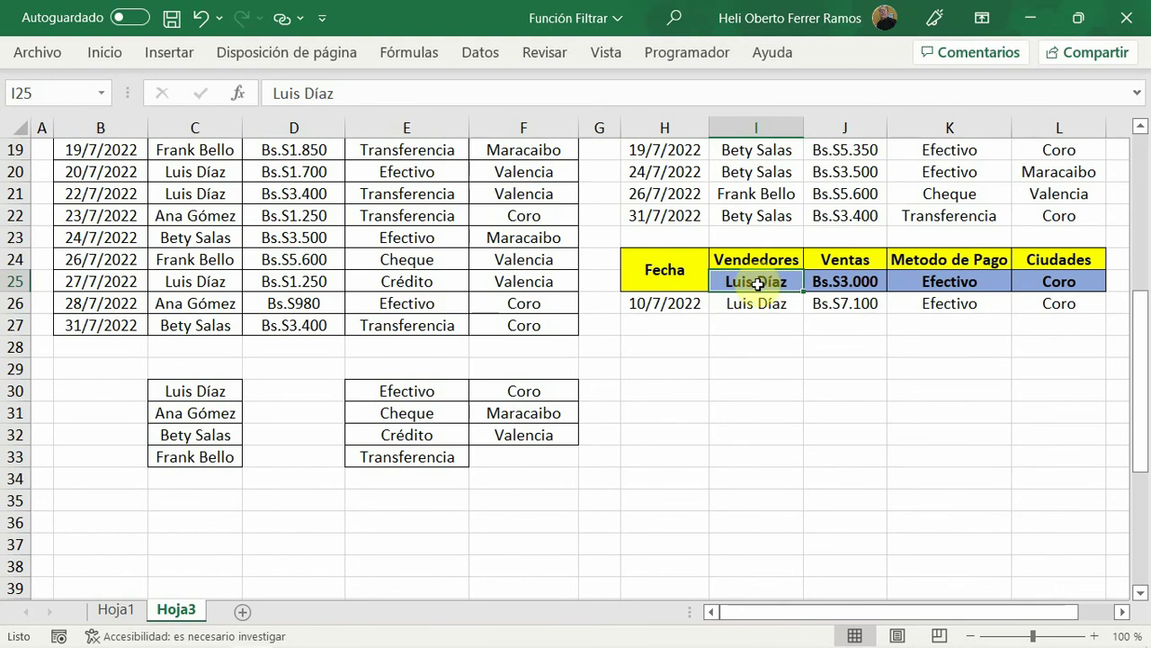
# - Give I25 a List data validation with source $C$30:$C$33
pyautogui.click(467, 55)
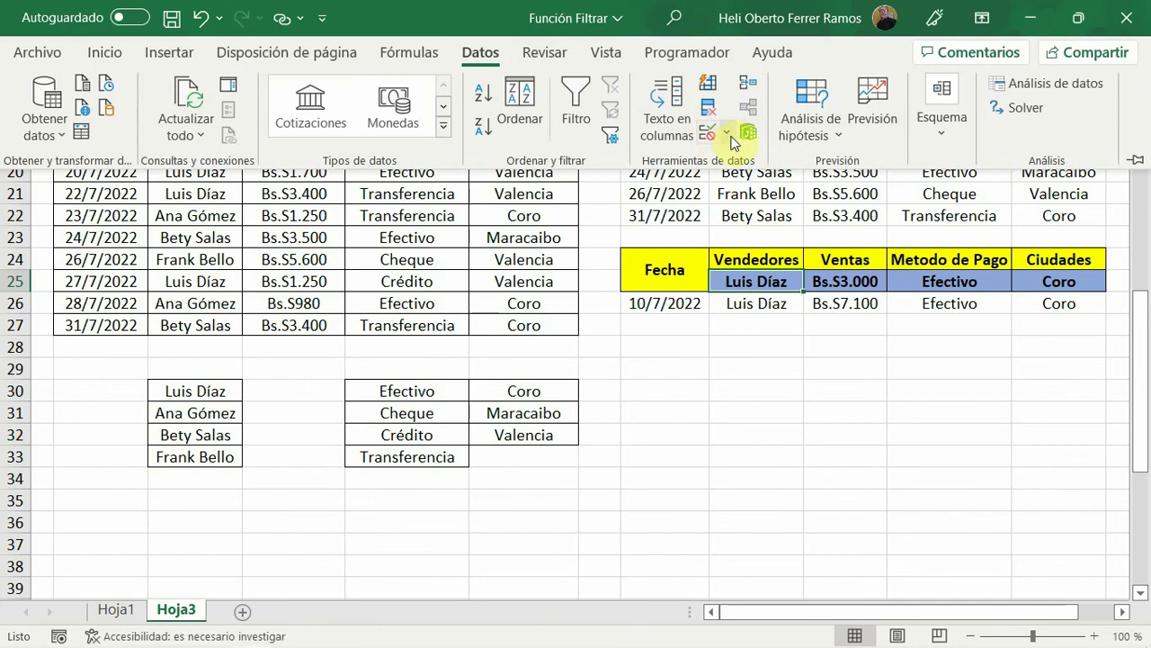
pyautogui.click(728, 135)
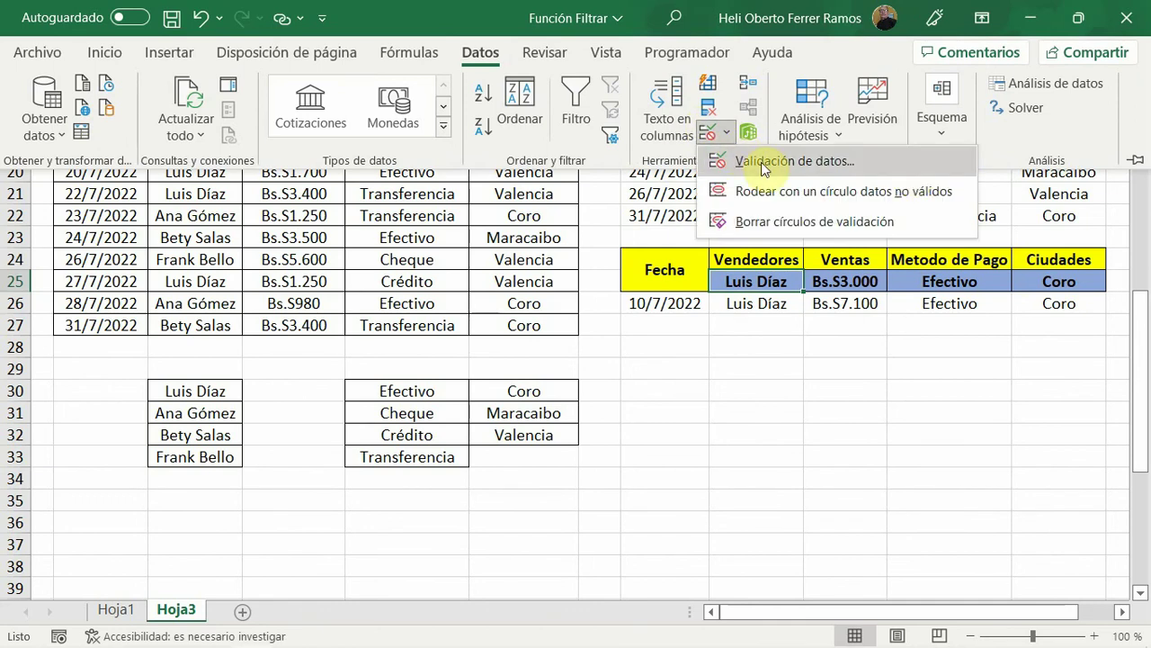
pyautogui.click(763, 164)
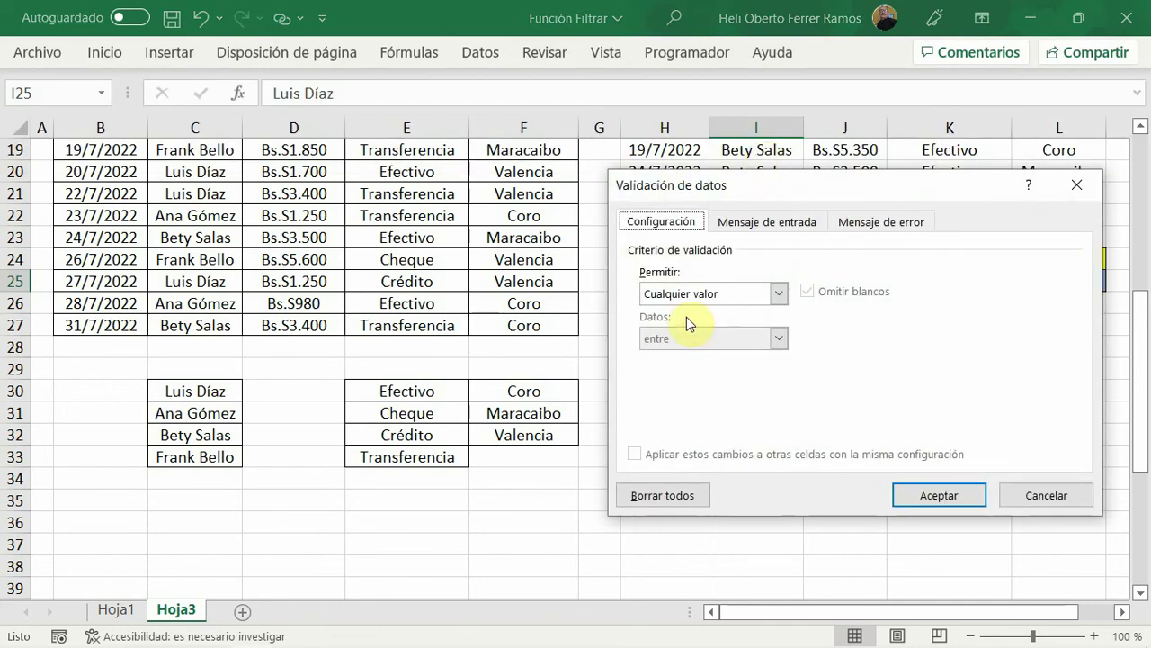
pyautogui.click(778, 293)
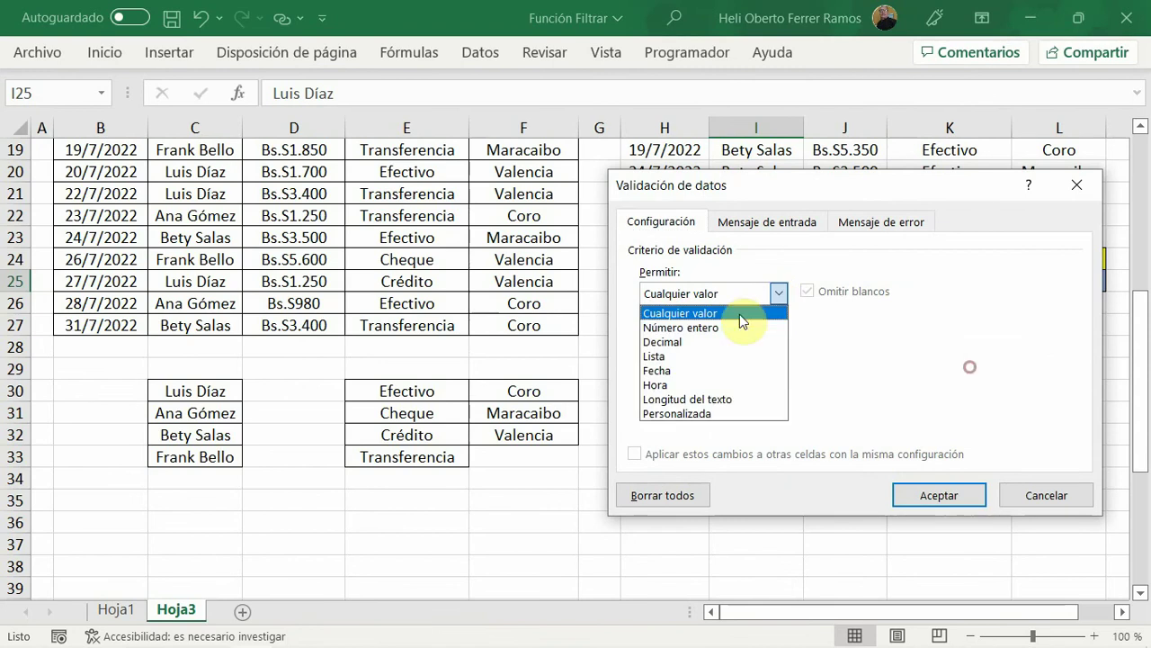
pyautogui.click(675, 355)
pyautogui.click(672, 382)
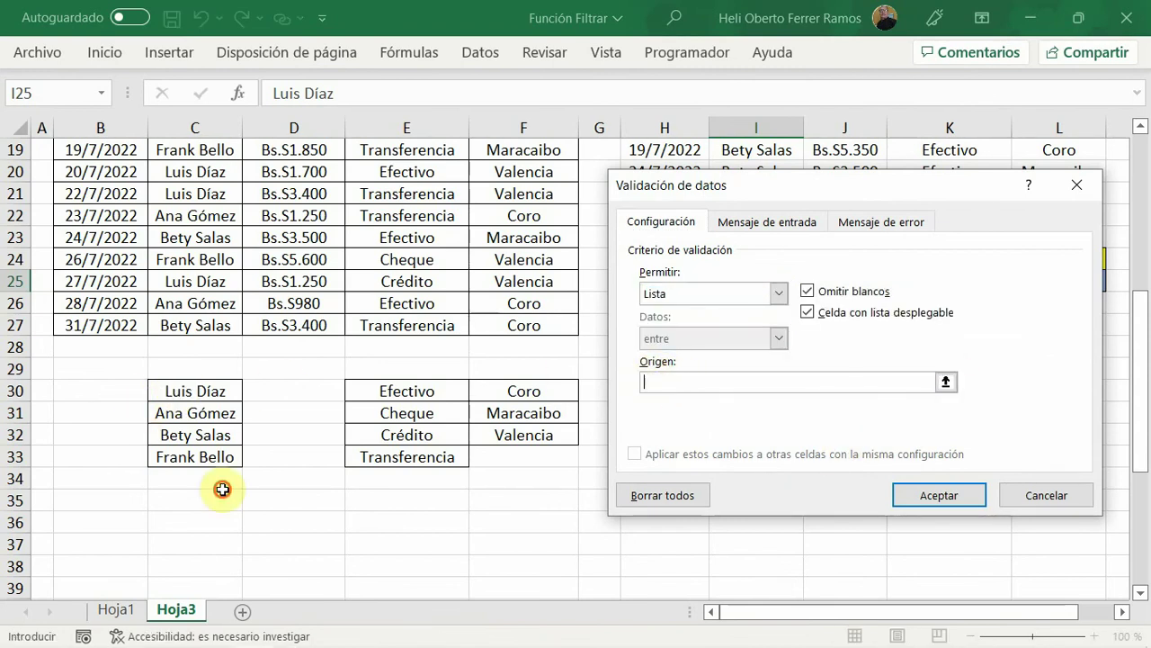
pyautogui.moveTo(180, 390); pyautogui.dragTo(176, 457)
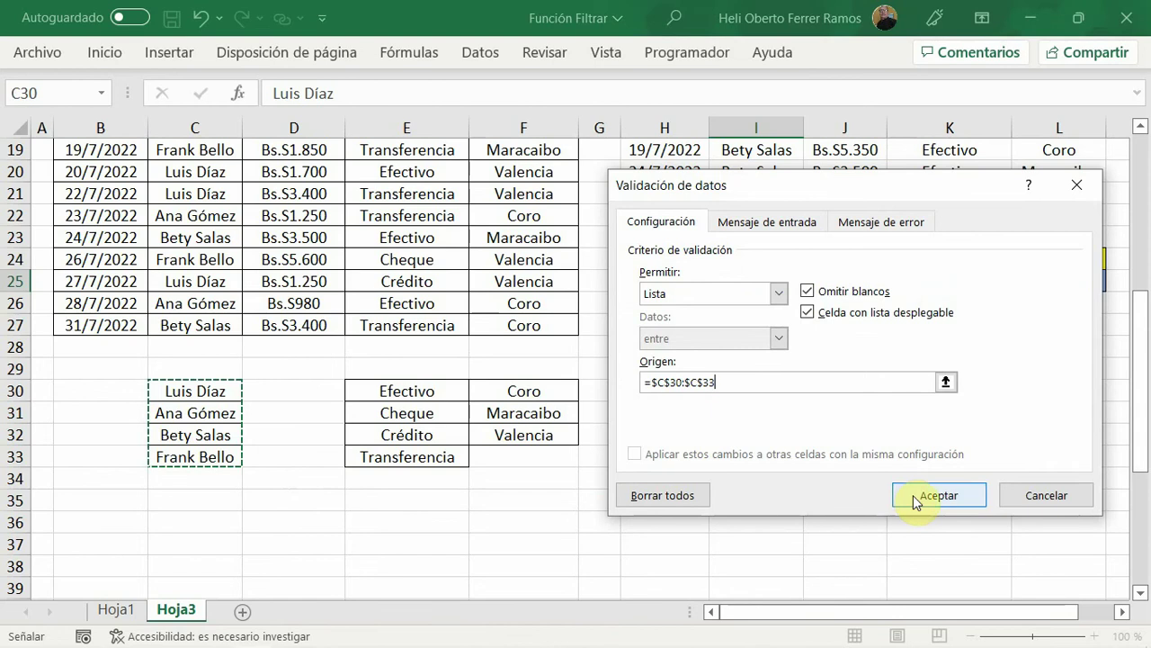
pyautogui.click(918, 497)
# - Pick the second and then third vendor from I25's dropdown to test the filter
pyautogui.click(813, 281)
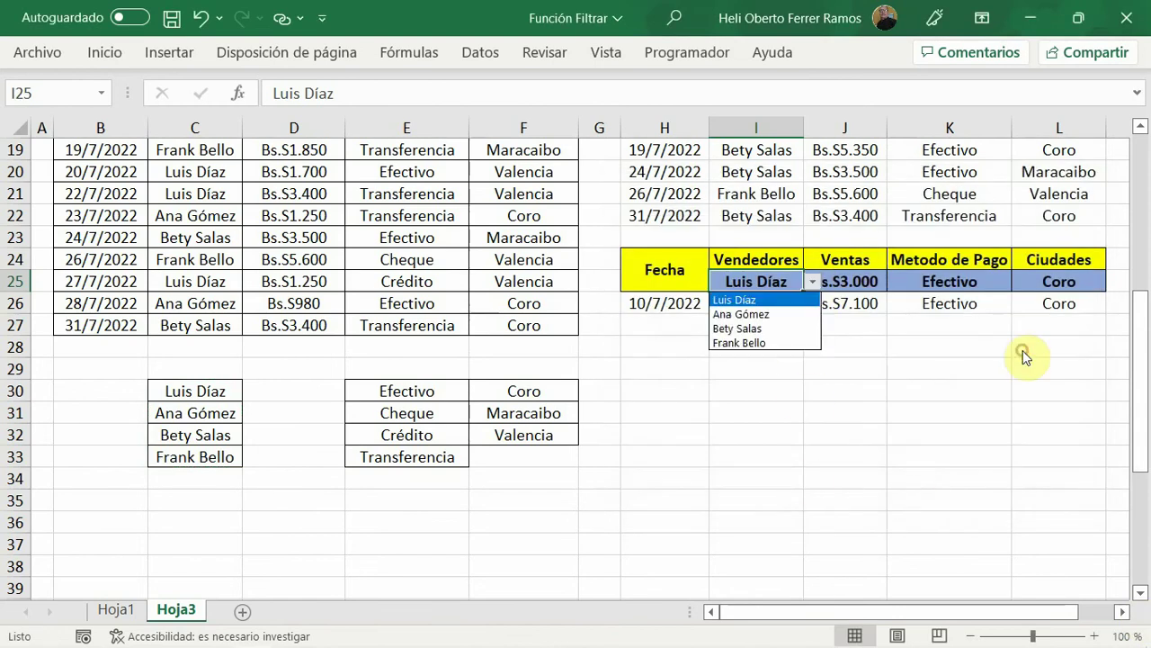
pyautogui.click(763, 315)
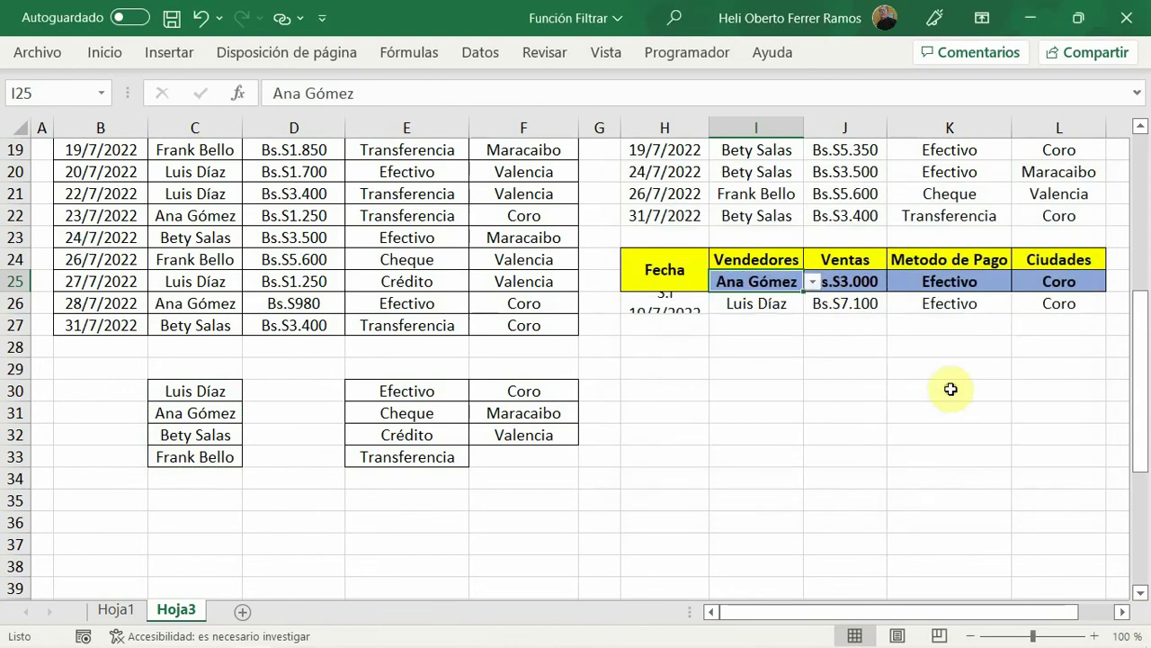
pyautogui.click(812, 283)
pyautogui.press('Down')
pyautogui.press('Return')
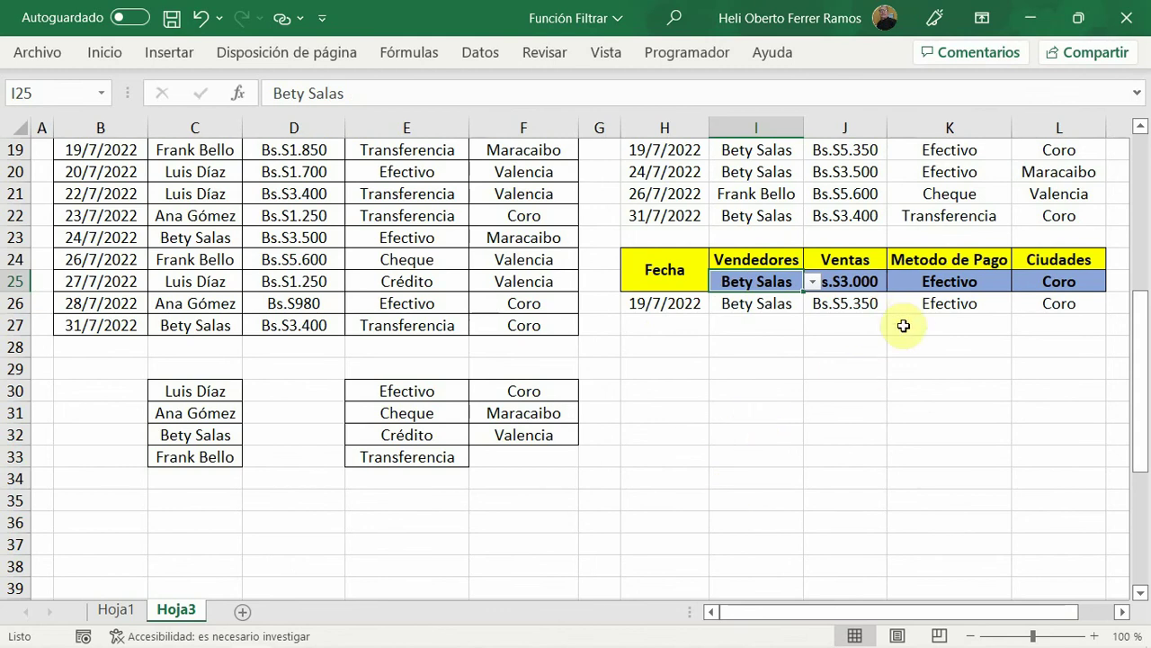
pyautogui.click(930, 282)
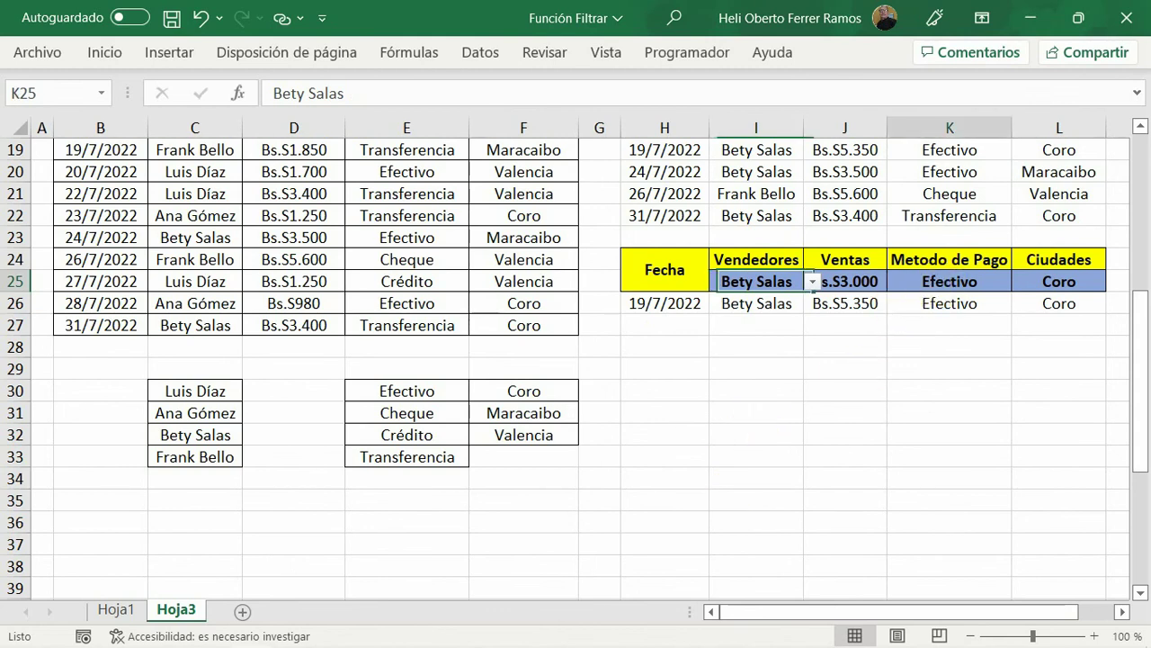
# - Give K25 a List data validation with source $E$30:$E$33
pyautogui.click(593, 65)
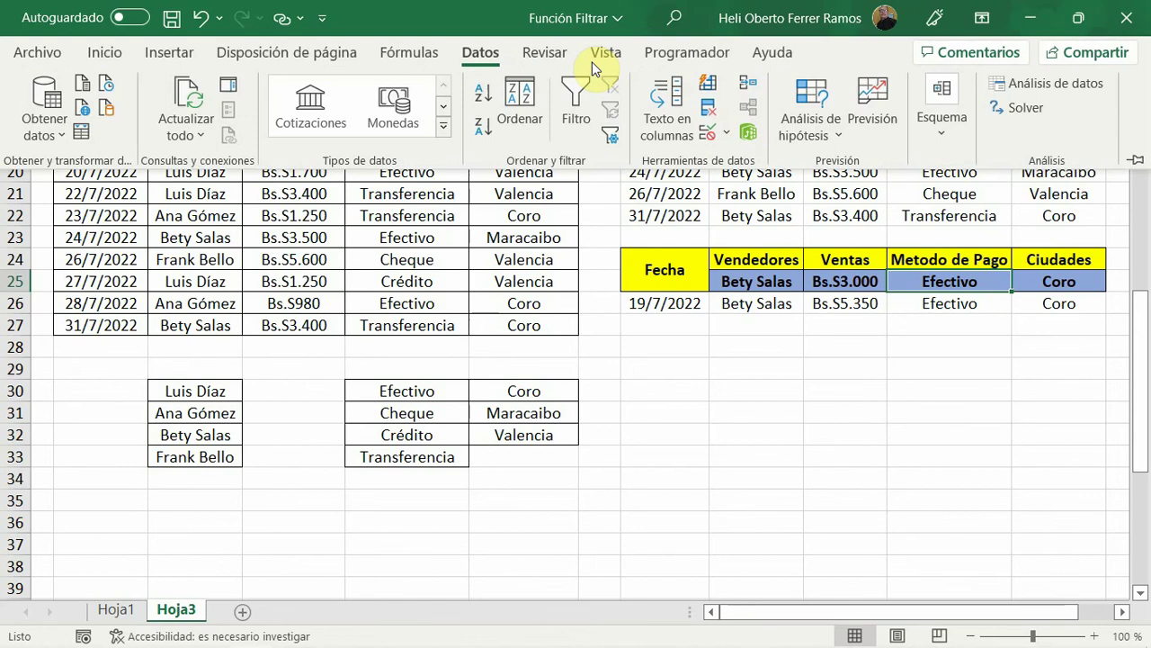
pyautogui.click(727, 132)
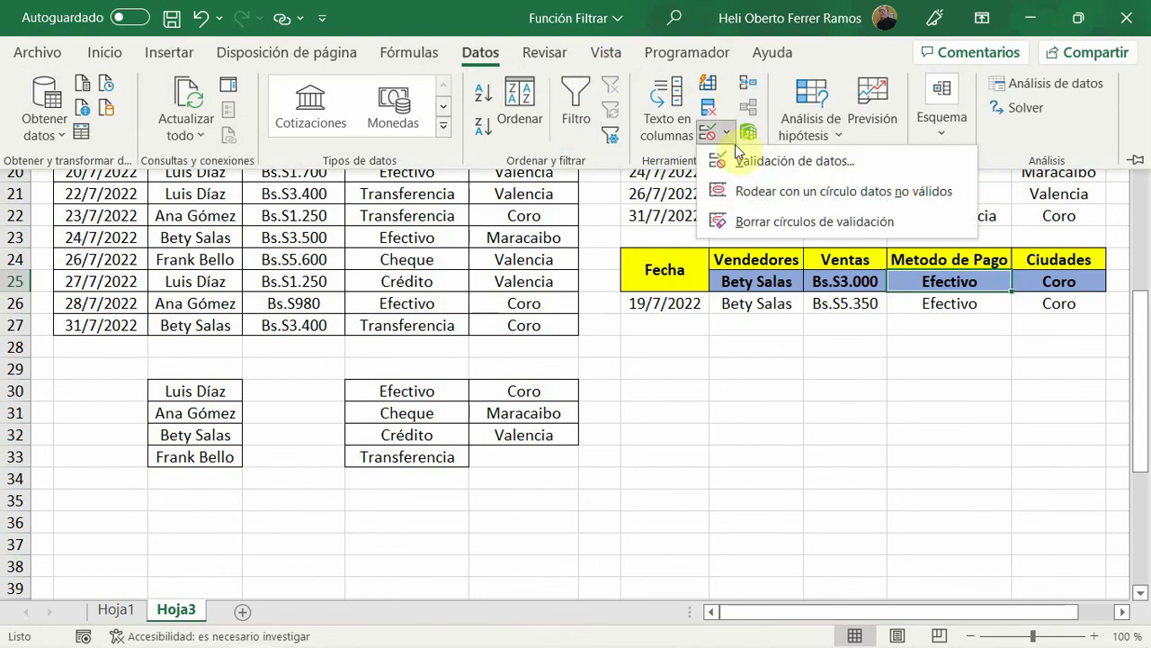
pyautogui.click(769, 160)
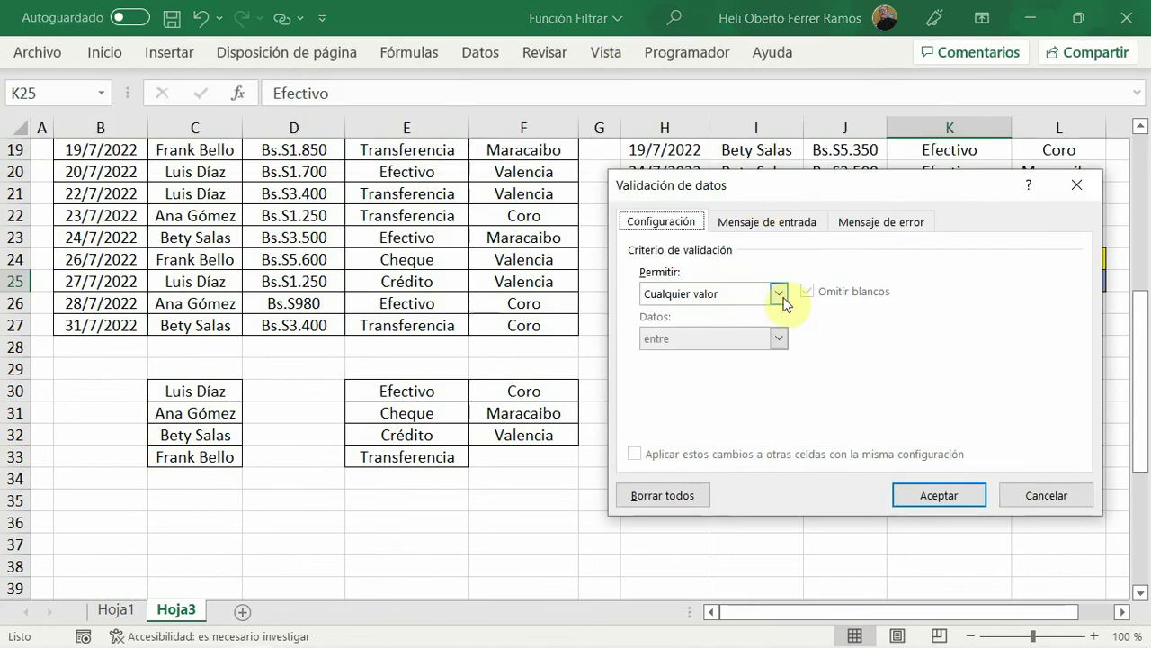
pyautogui.hotkey('alt', 'Down')
pyautogui.press('Down')
pyautogui.press('Down')
pyautogui.press('Down')
pyautogui.press('Return')
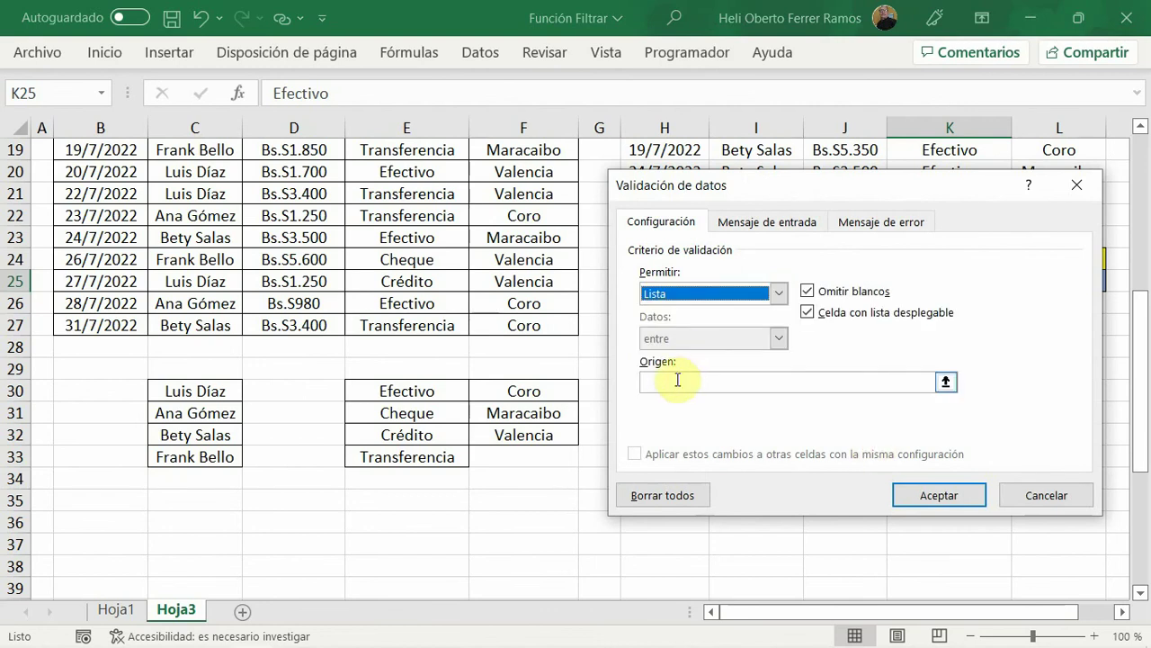
pyautogui.click(674, 382)
pyautogui.moveTo(396, 392); pyautogui.dragTo(396, 455)
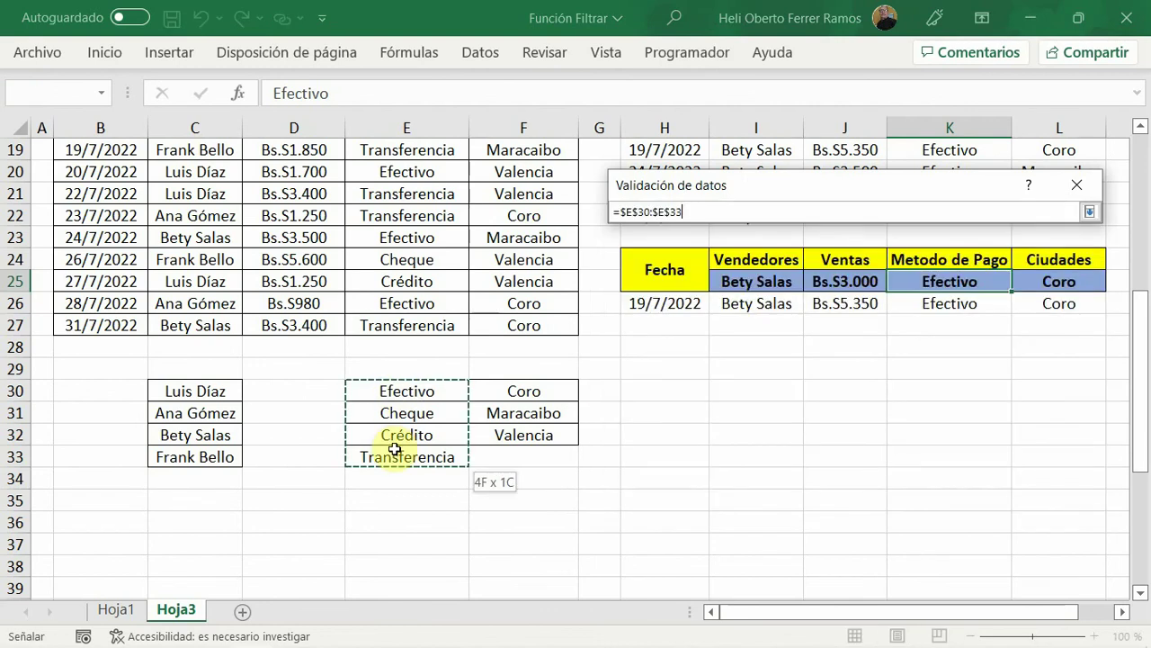
pyautogui.click(939, 493)
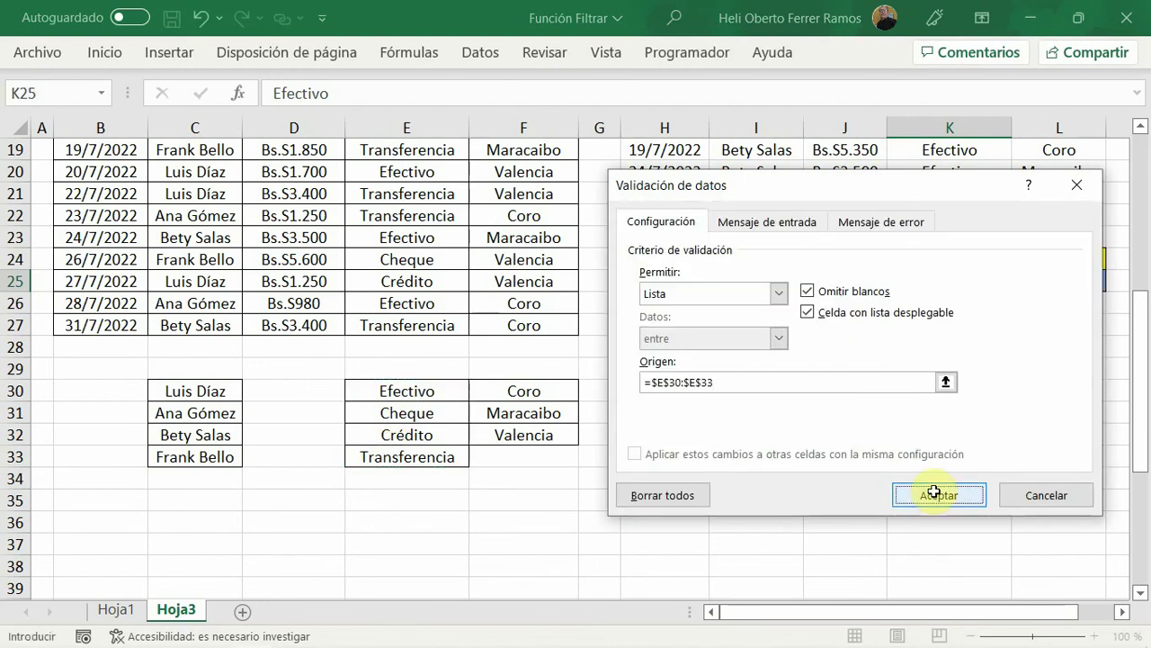
# - Choose Crédito, then Cheque, then Transferencia from K25's dropdown to test the filter
pyautogui.click(1021, 282)
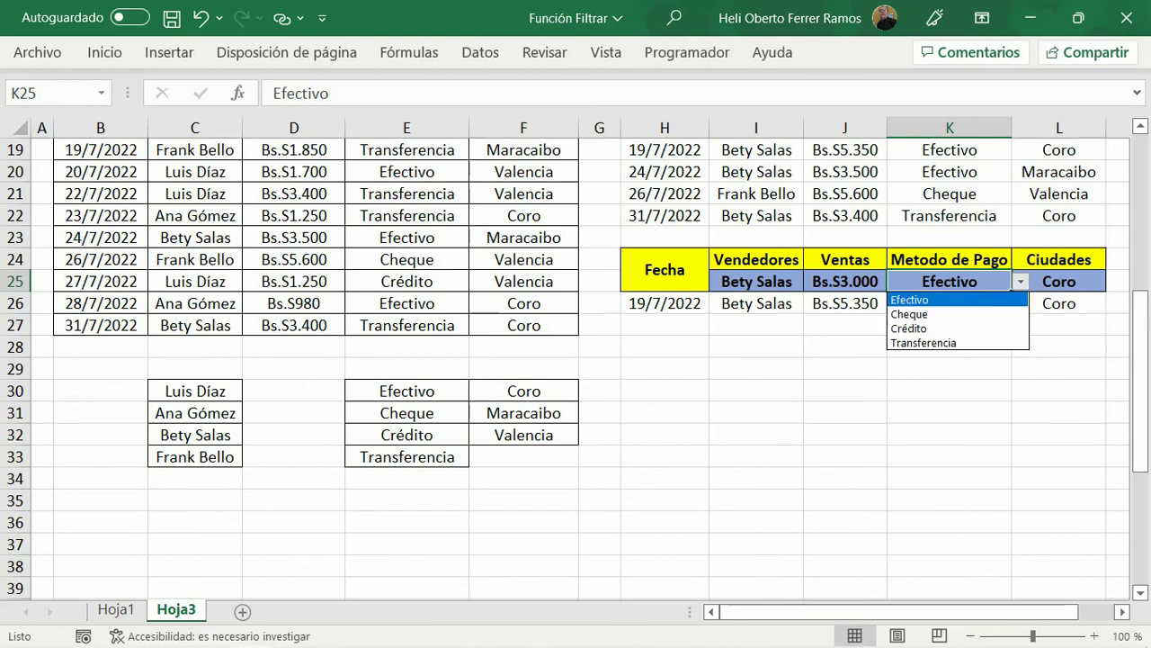
pyautogui.click(919, 329)
pyautogui.click(1021, 282)
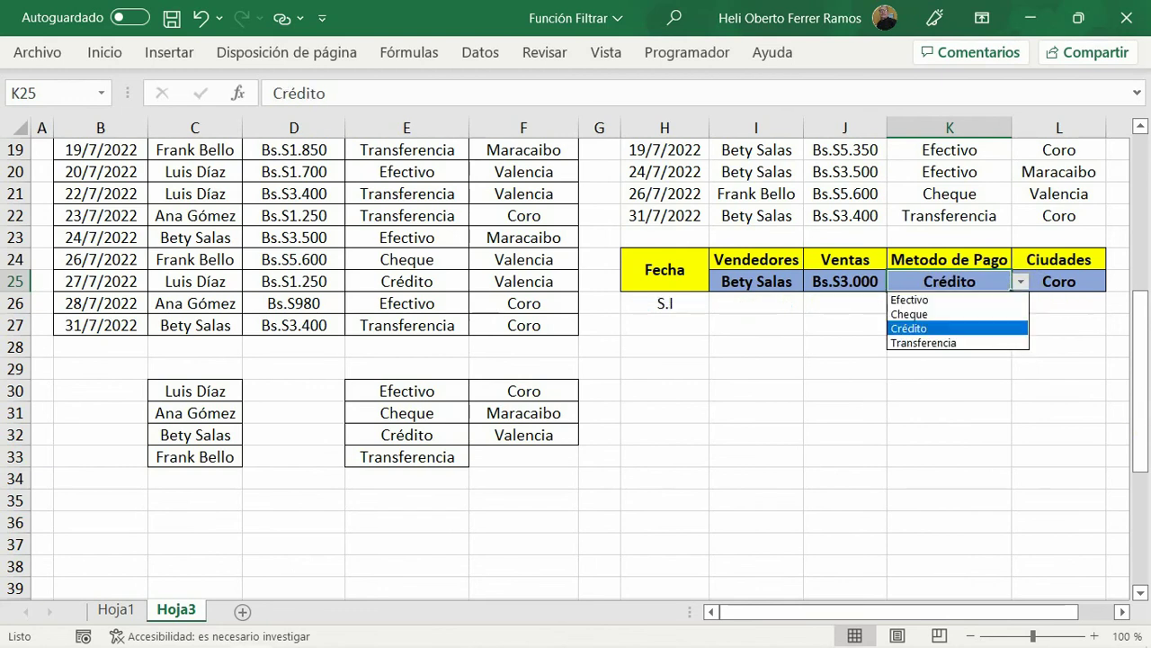
pyautogui.click(927, 315)
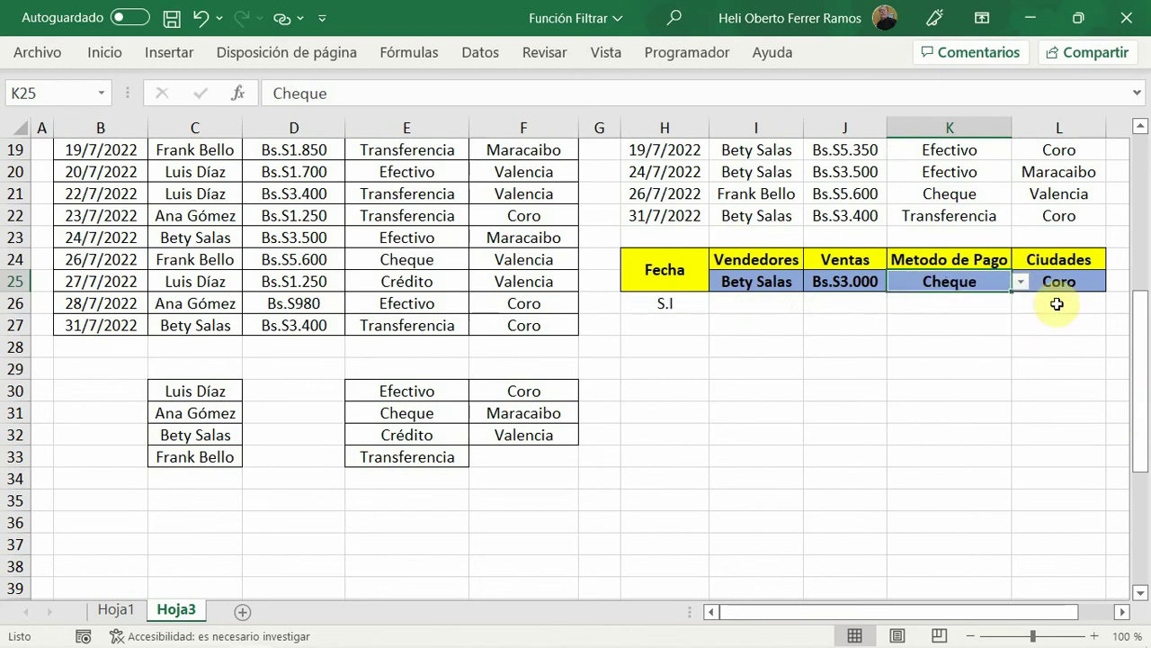
pyautogui.click(1021, 283)
pyautogui.click(944, 339)
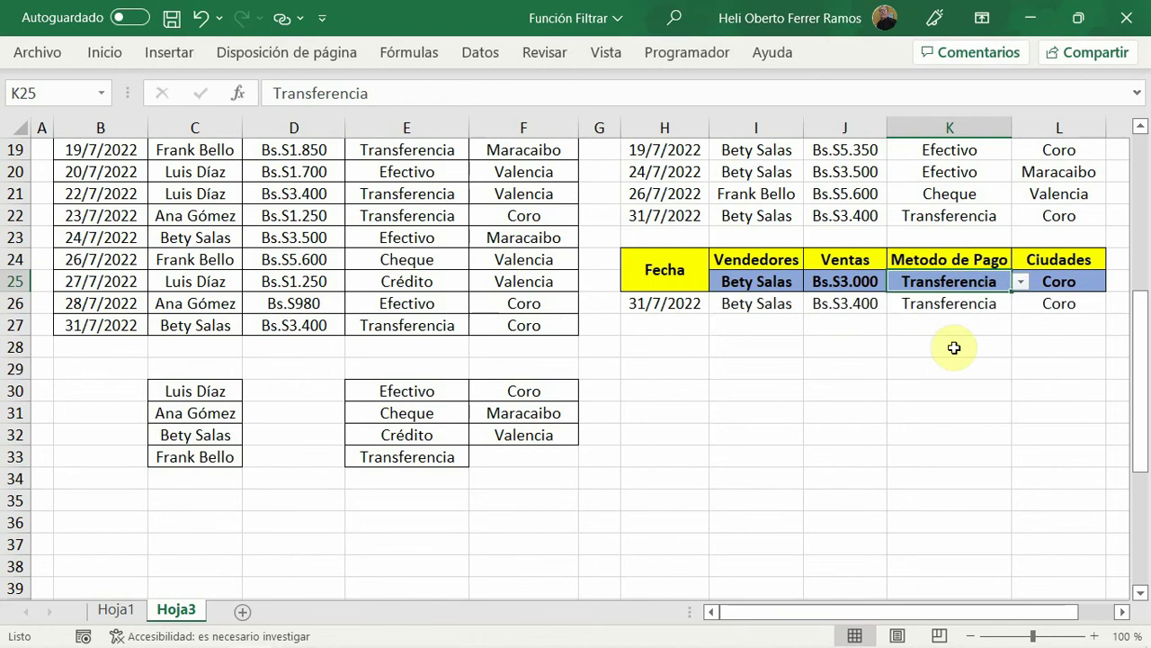
pyautogui.click(1080, 283)
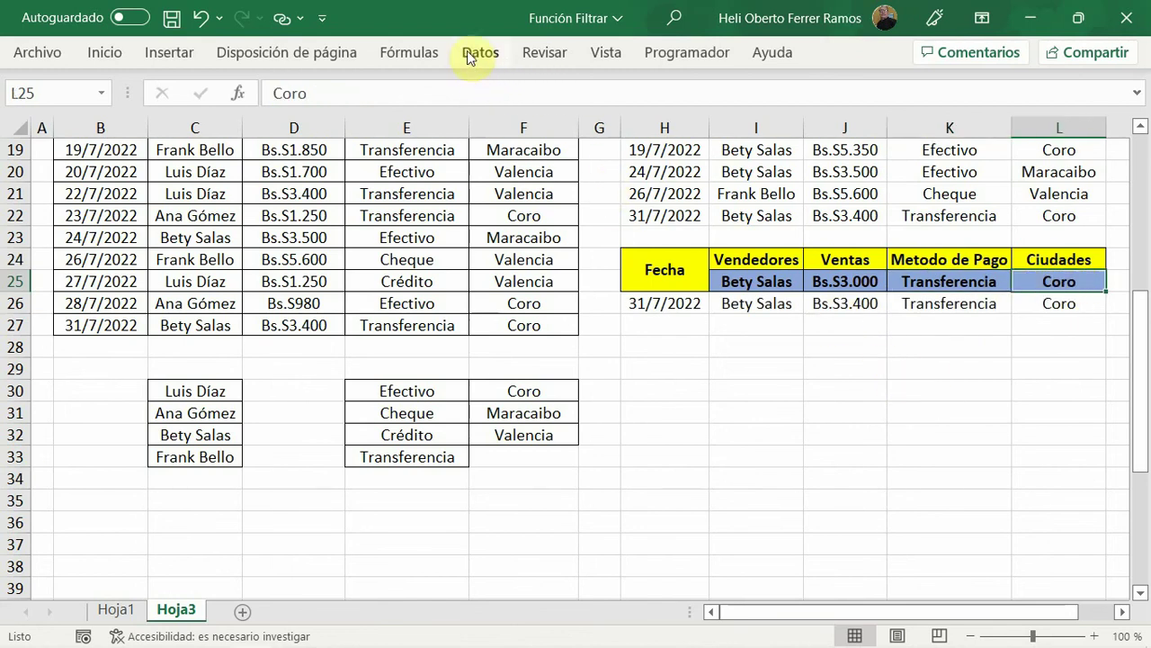
# - Give L25 a list validation with source =$F$30:$F$32 so it offers the three cities
pyautogui.click(585, 68)
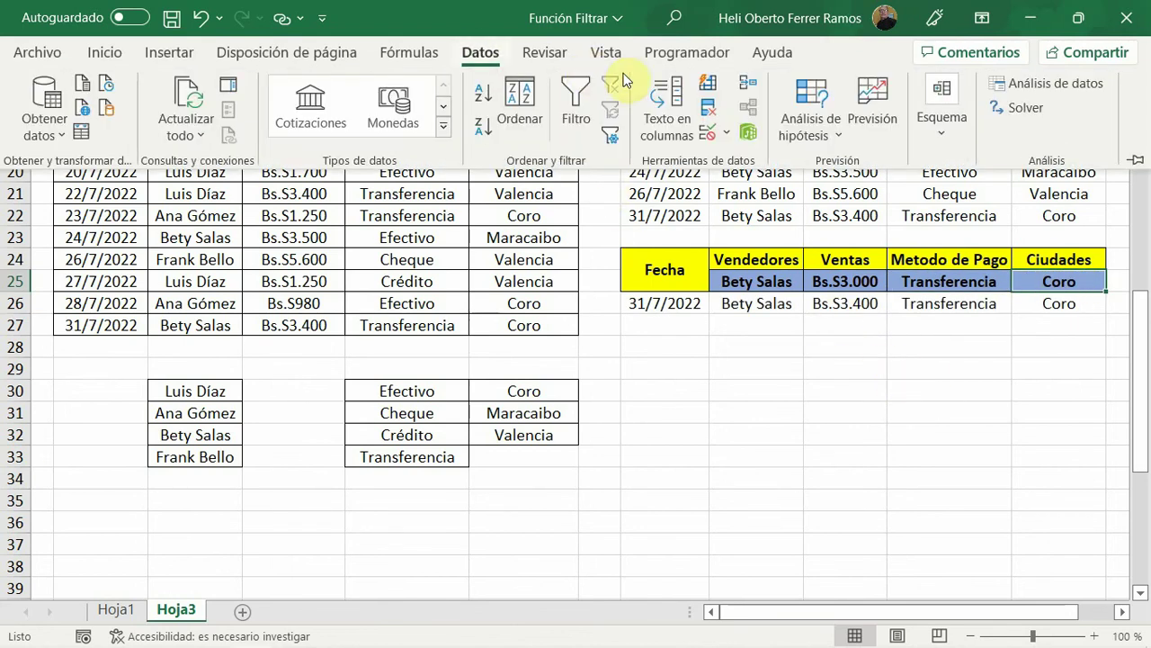
pyautogui.click(728, 134)
pyautogui.click(763, 159)
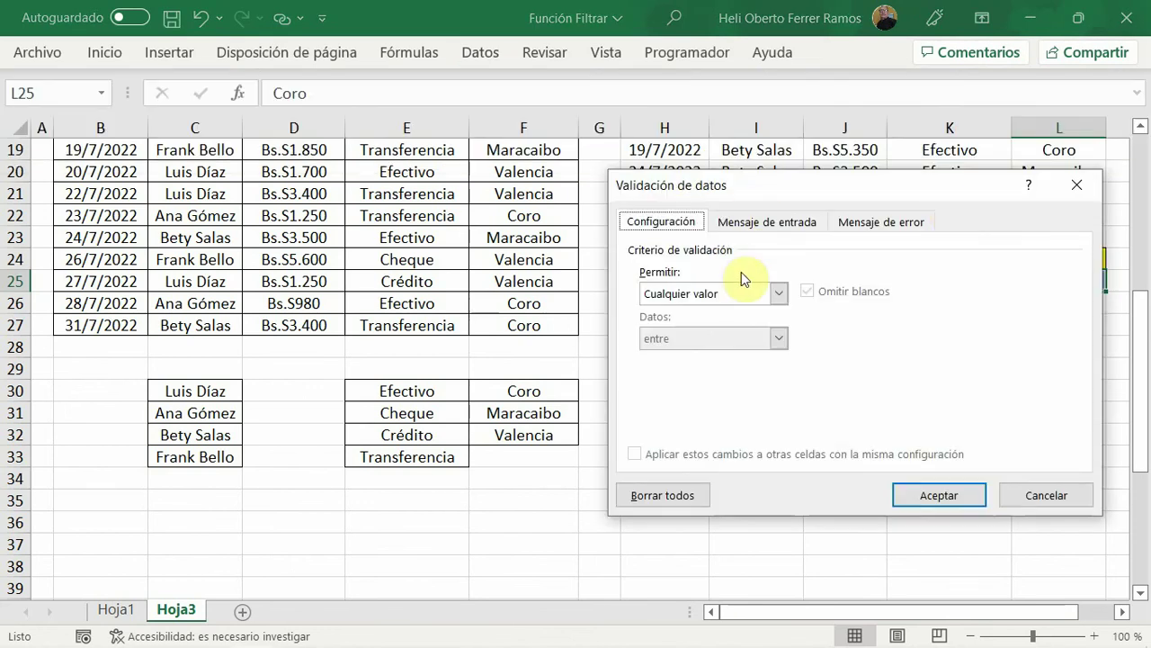
pyautogui.click(779, 293)
pyautogui.click(670, 352)
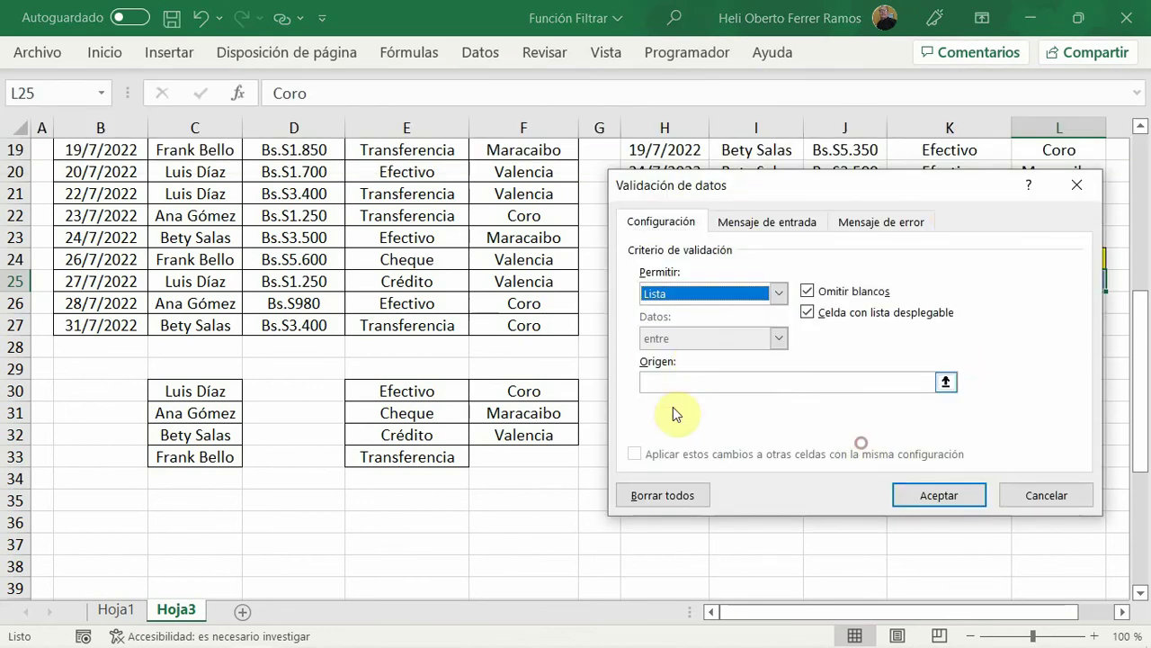
pyautogui.moveTo(511, 384); pyautogui.dragTo(512, 432)
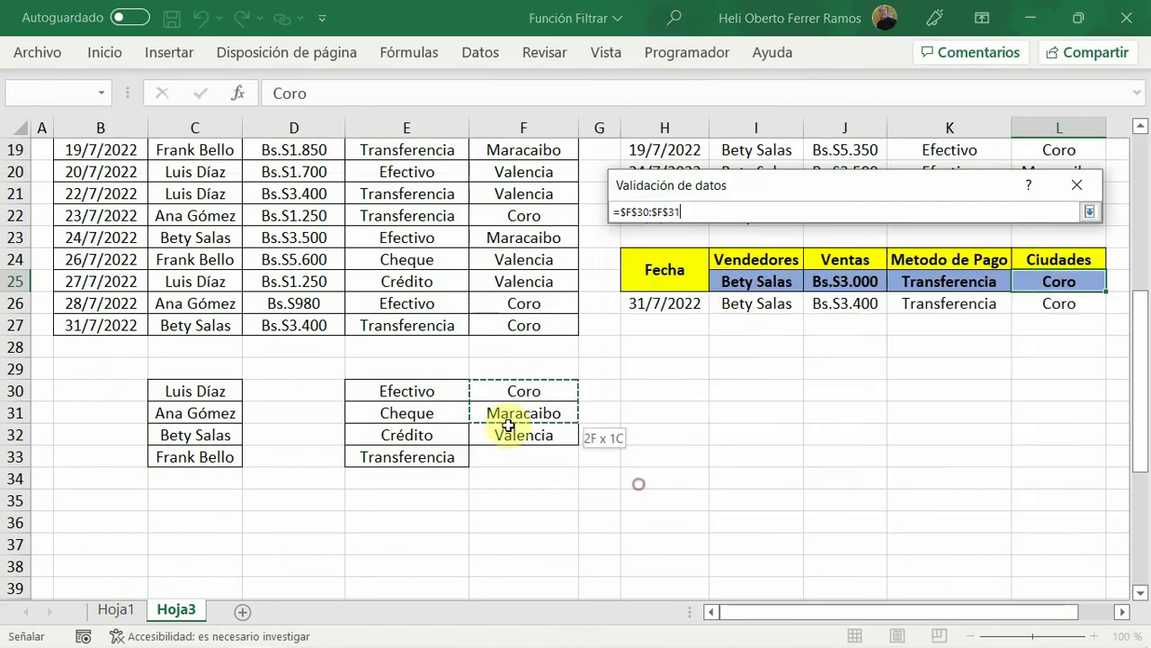
pyautogui.click(931, 493)
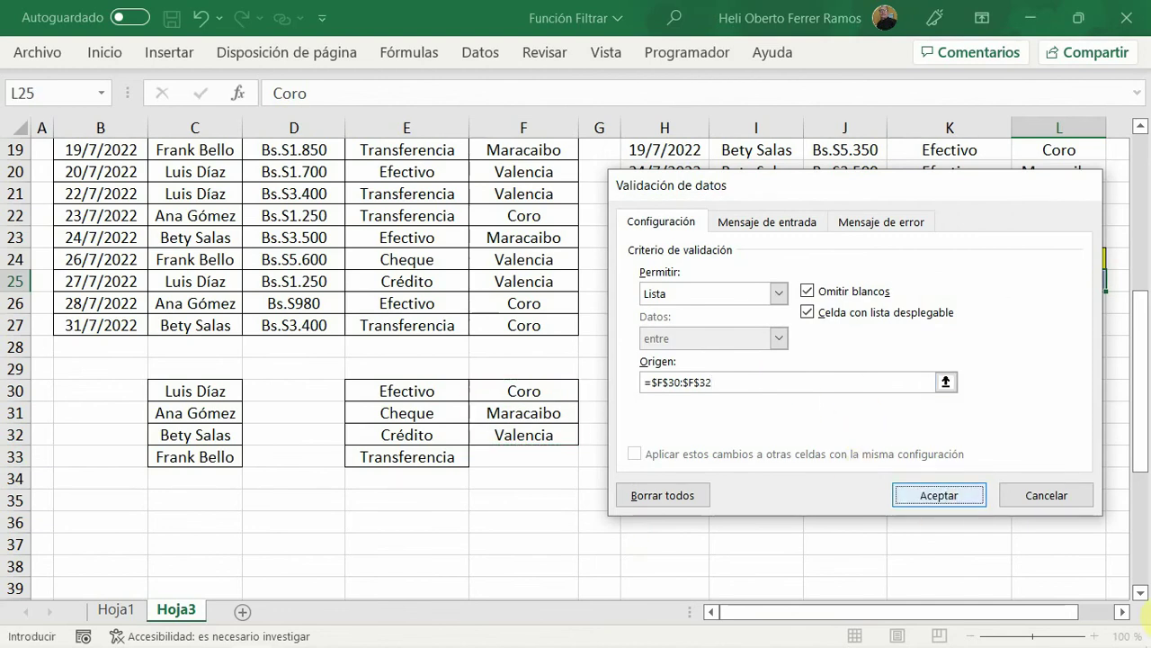
pyautogui.click(947, 411)
# - Test the new city drop-down by choosing Maracaibo in L25
pyautogui.click(1093, 282)
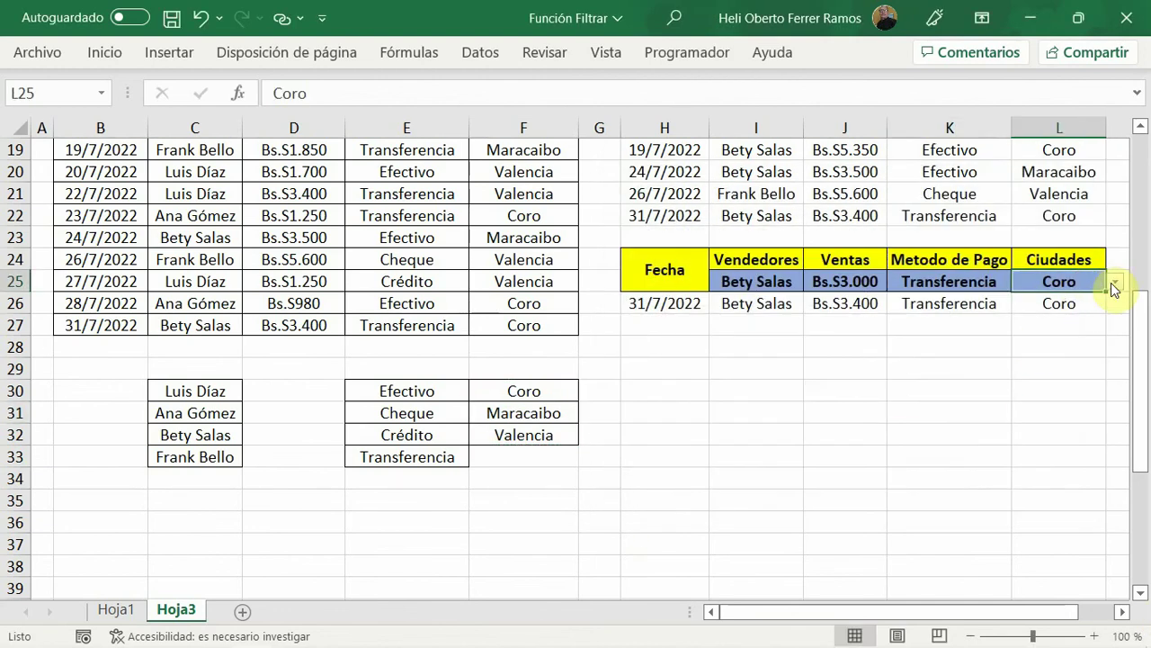
pyautogui.click(1115, 282)
pyautogui.click(1042, 313)
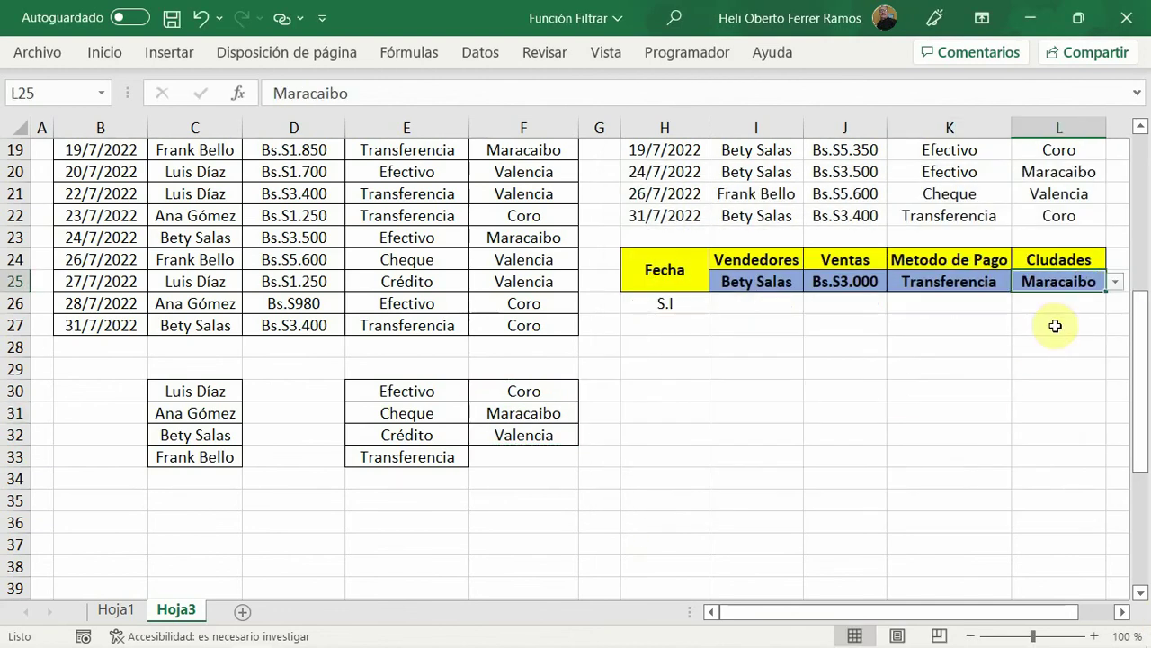
# - Set the criteria to the first vendor, Efectivo and Coro, returning 10/7/2022, Bs.S7.100
pyautogui.click(800, 285)
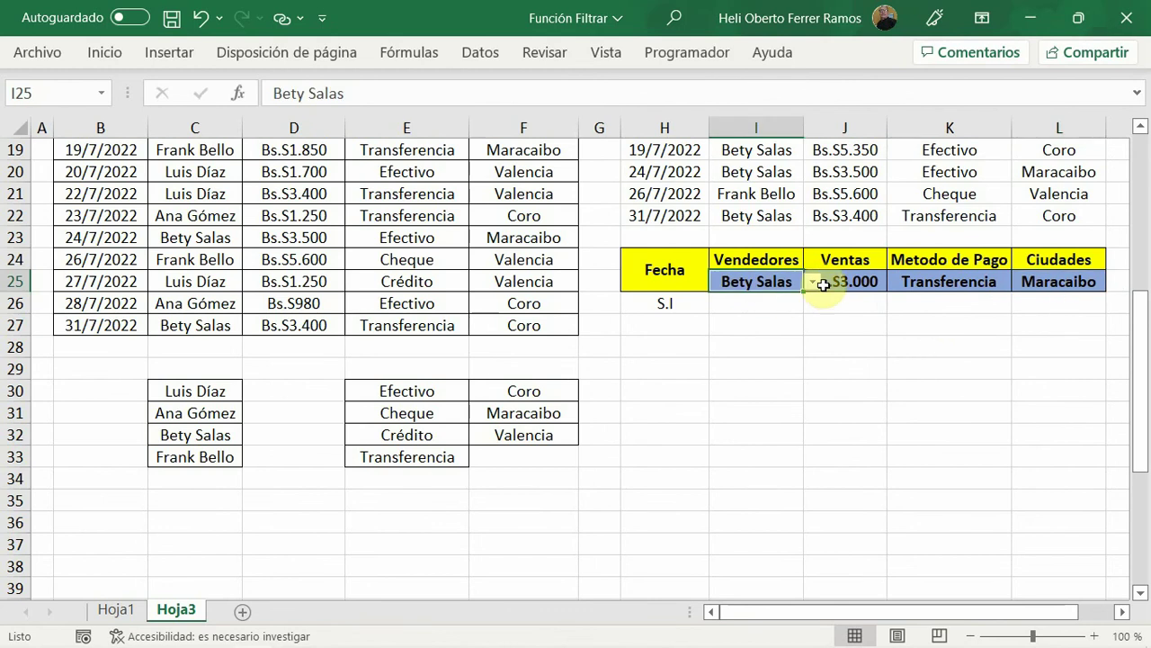
pyautogui.click(812, 282)
pyautogui.click(742, 300)
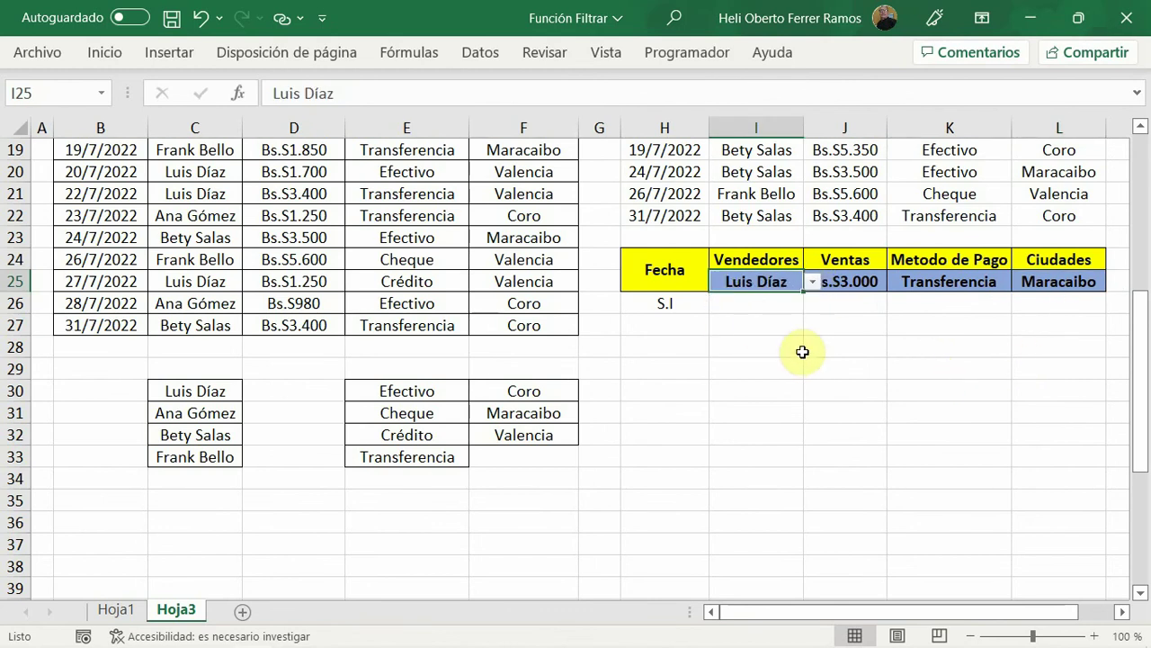
pyautogui.click(945, 282)
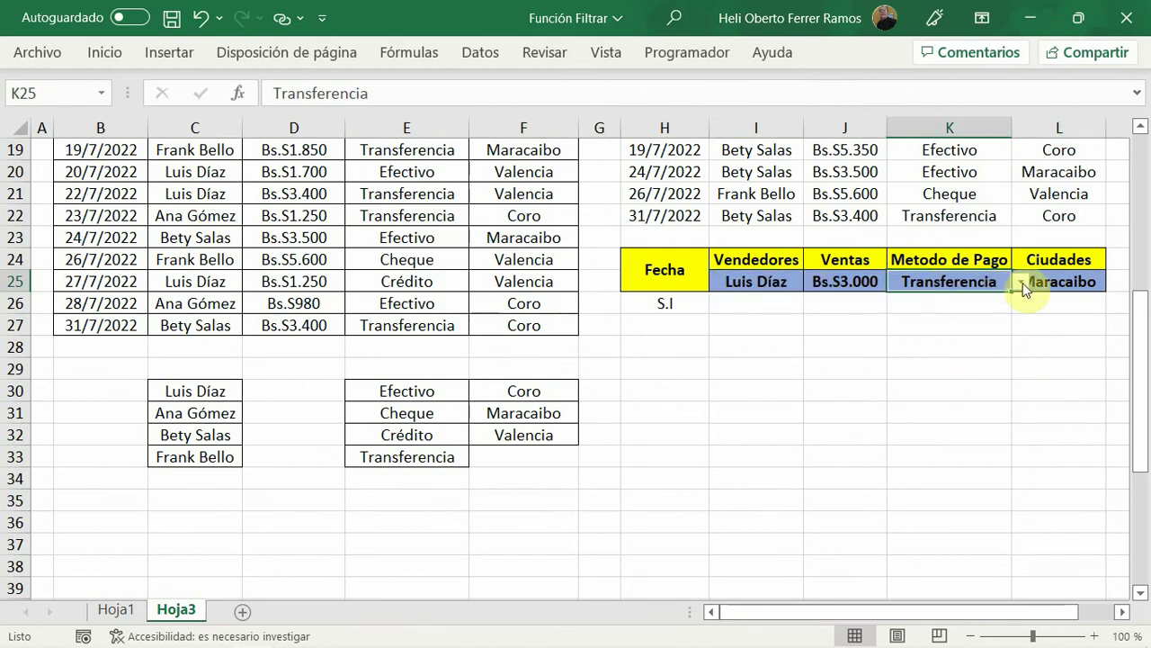
pyautogui.click(1021, 282)
pyautogui.click(940, 298)
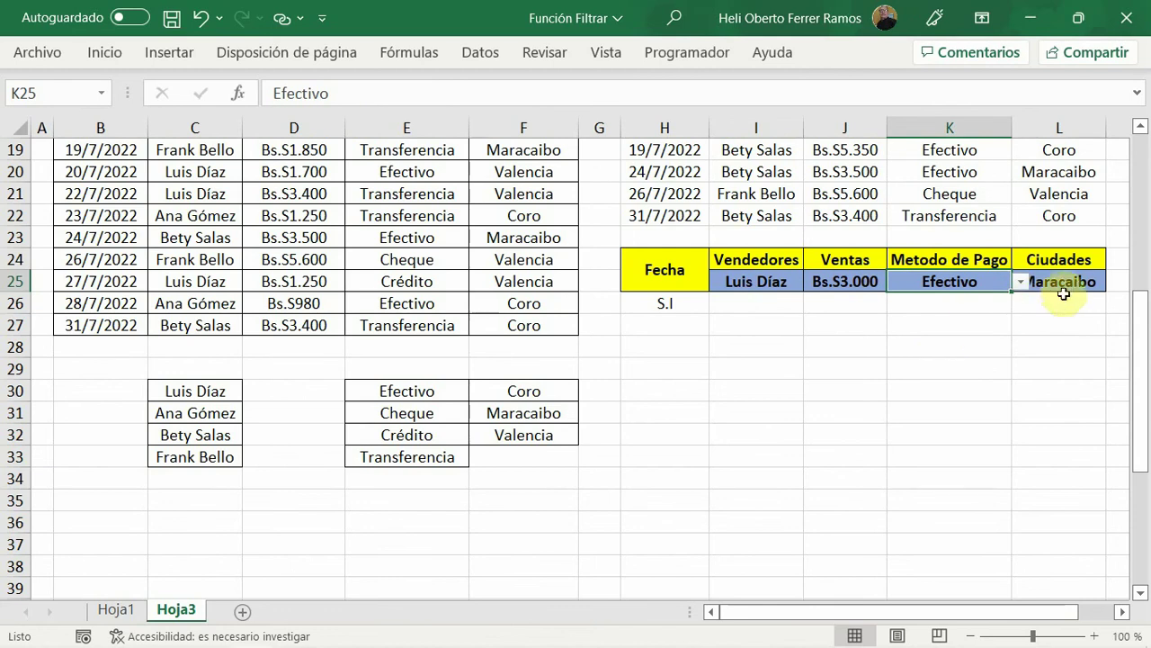
pyautogui.click(1091, 284)
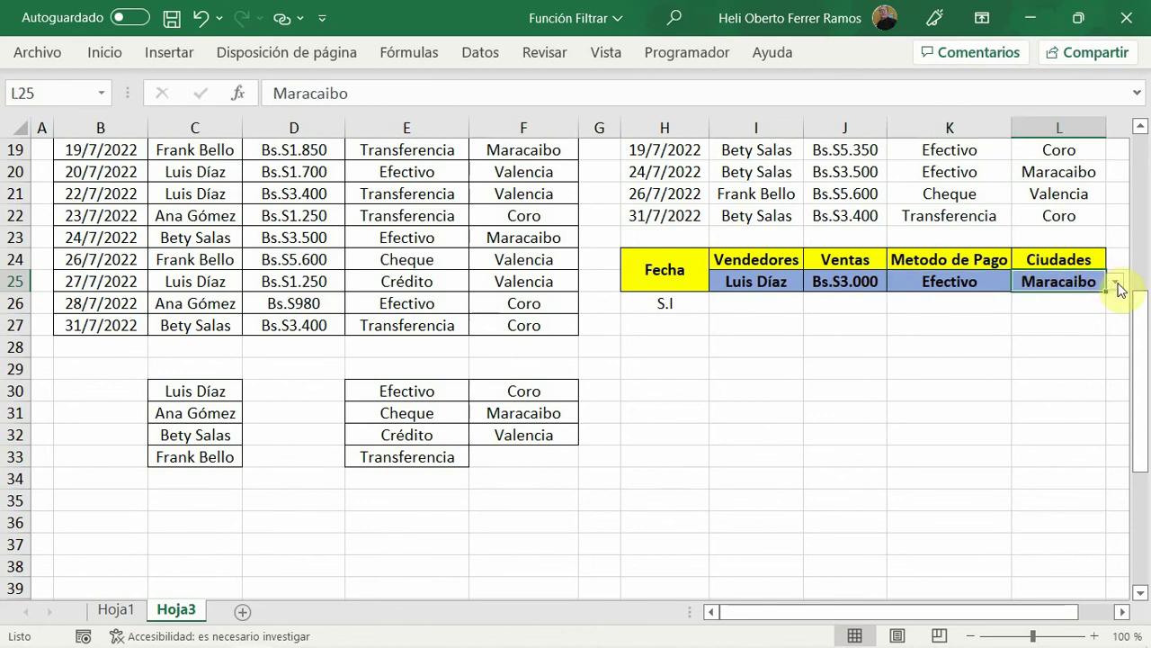
pyautogui.click(1115, 282)
pyautogui.click(1047, 299)
pyautogui.click(968, 371)
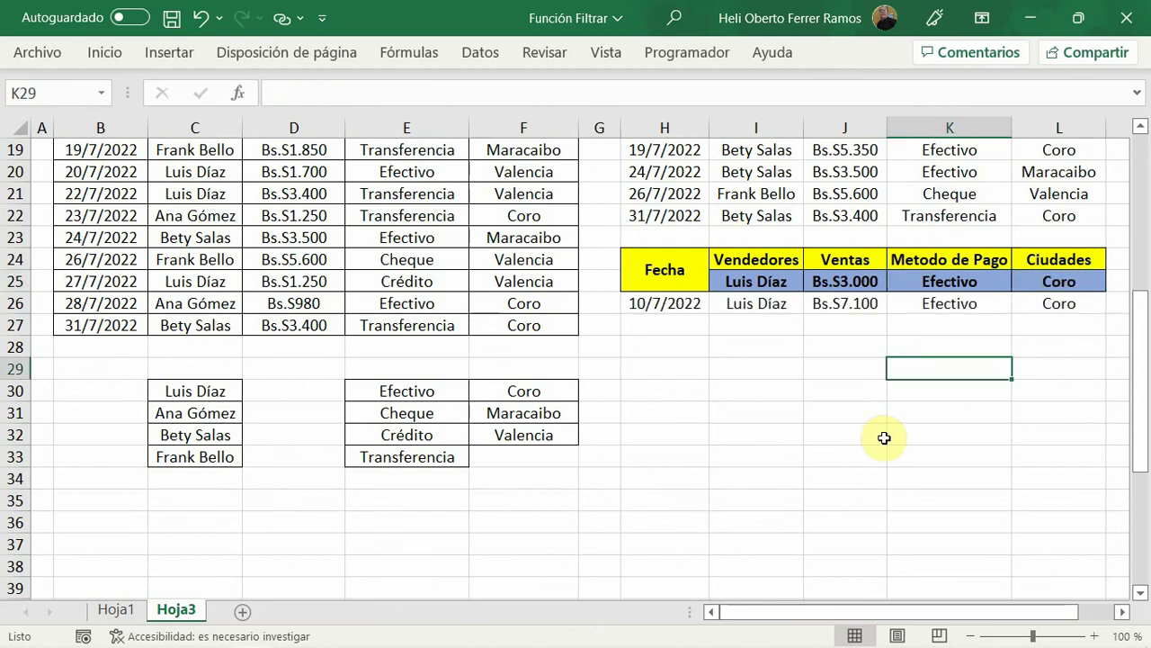
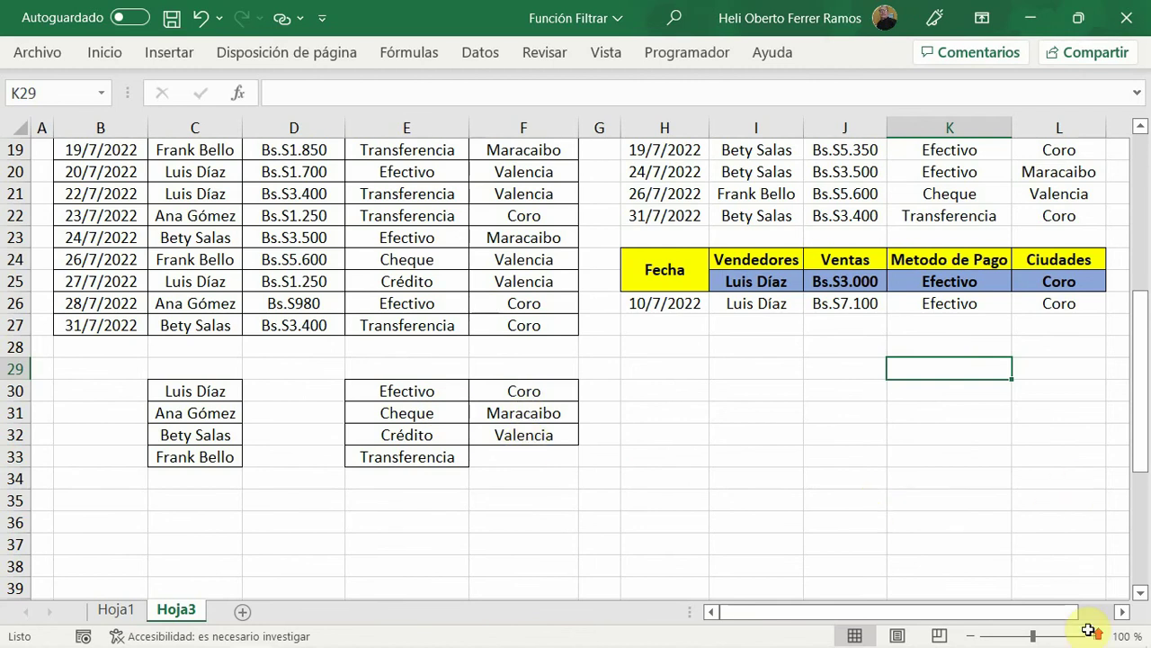
pyautogui.scroll(2, 1088, 629)
pyautogui.scroll(2, 1089, 630)
pyautogui.scroll(-1, 1088, 630)
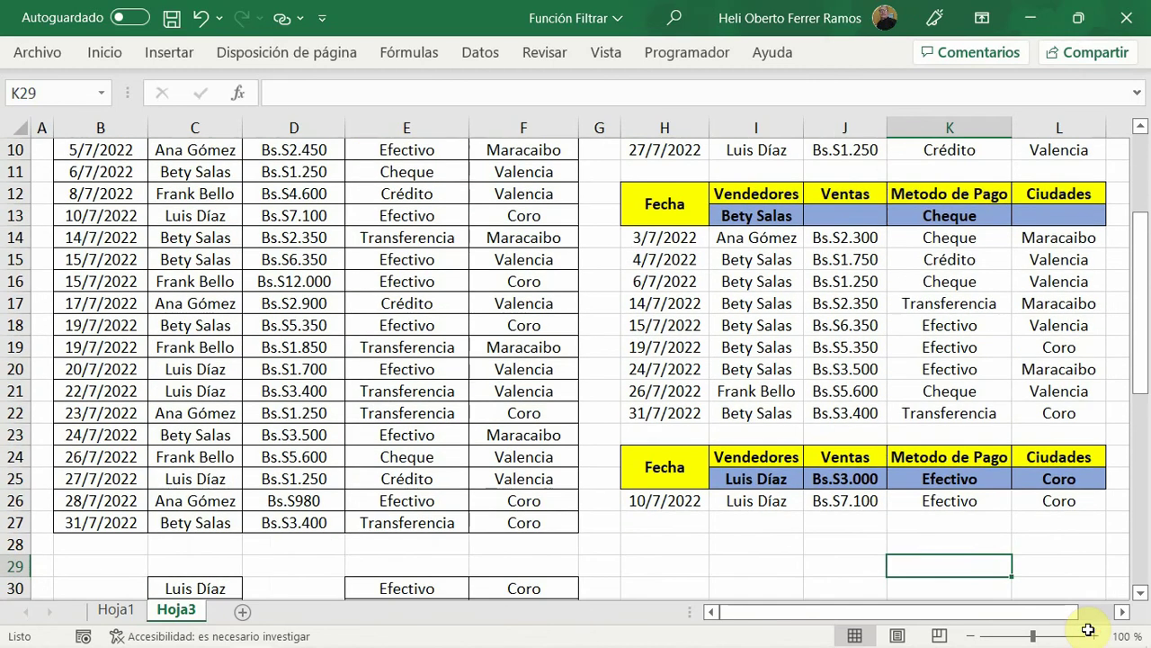
pyautogui.scroll(-2, 1088, 629)
pyautogui.scroll(3, 1089, 630)
pyautogui.scroll(2, 1088, 630)
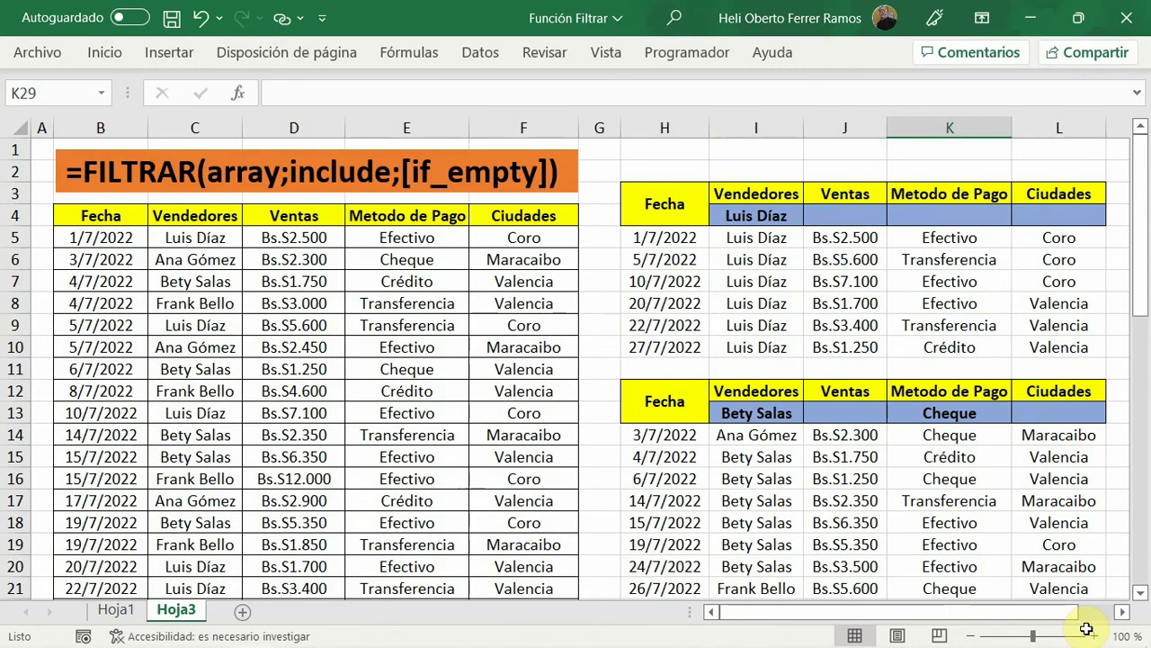
pyautogui.scroll(-1, 1088, 629)
pyautogui.scroll(-1, 1088, 630)
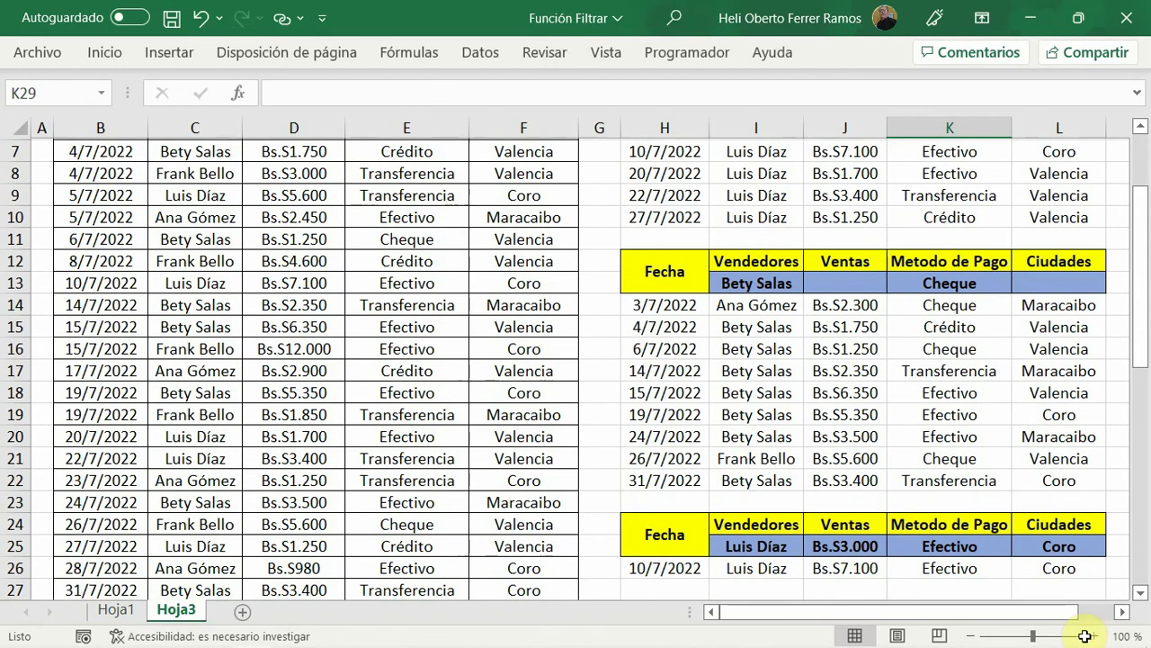
pyautogui.scroll(2, 1095, 623)
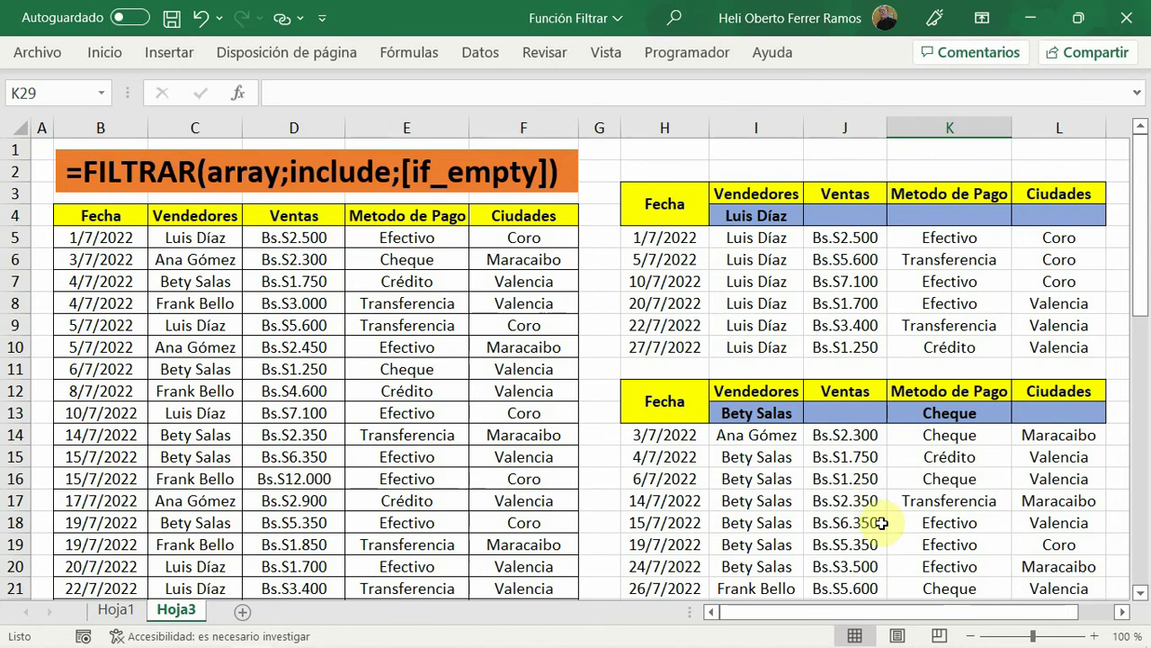
pyautogui.scroll(-4, 945, 567)
pyautogui.scroll(4, 1014, 614)
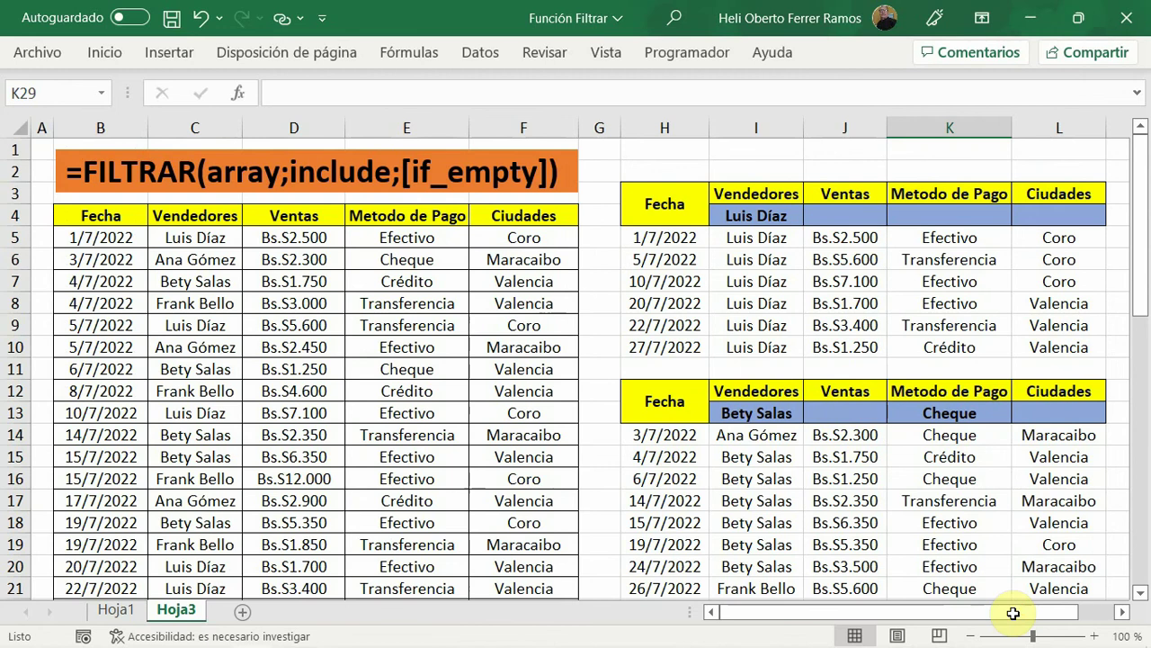
pyautogui.click(607, 54)
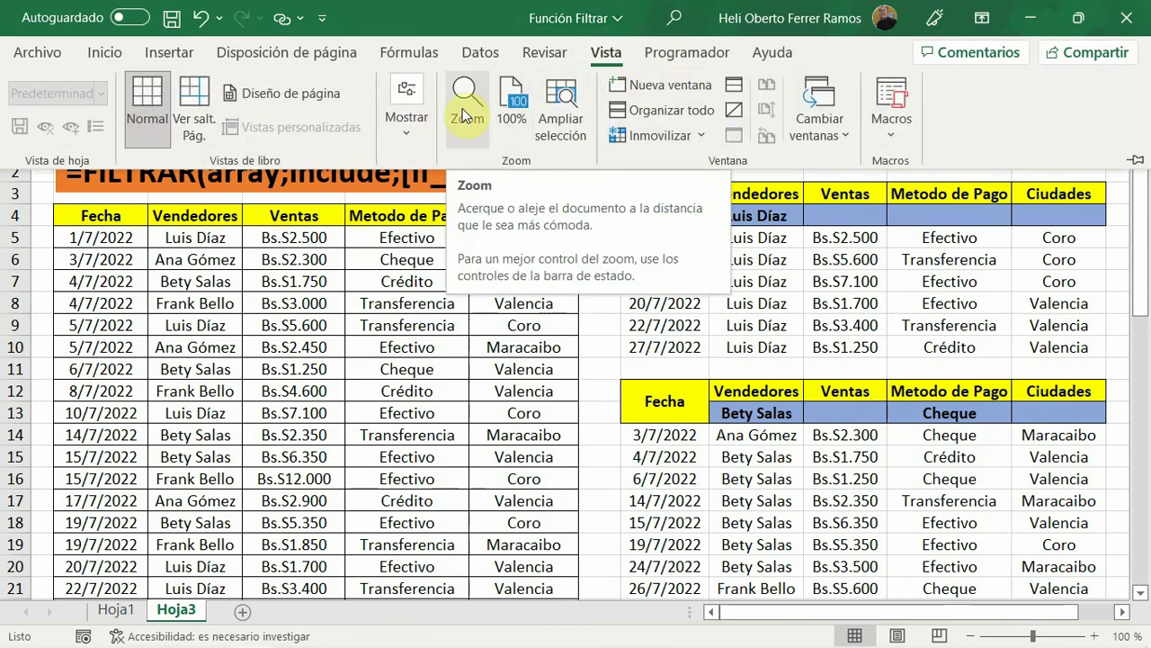
pyautogui.click(774, 402)
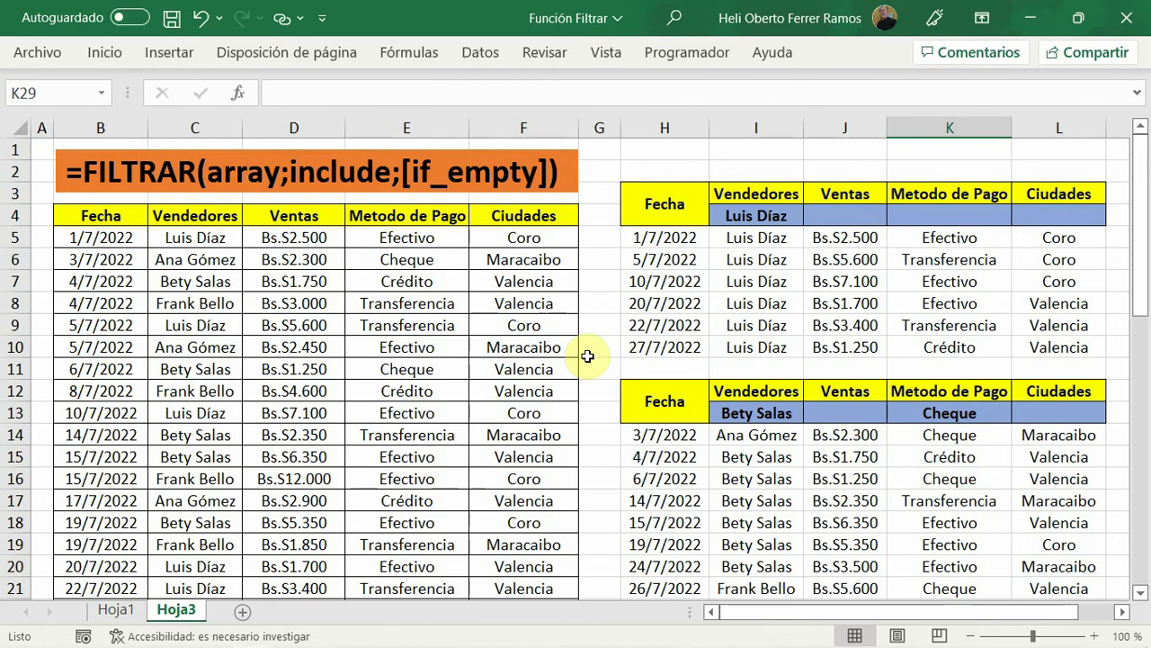
pyautogui.scroll(-2, 708, 411)
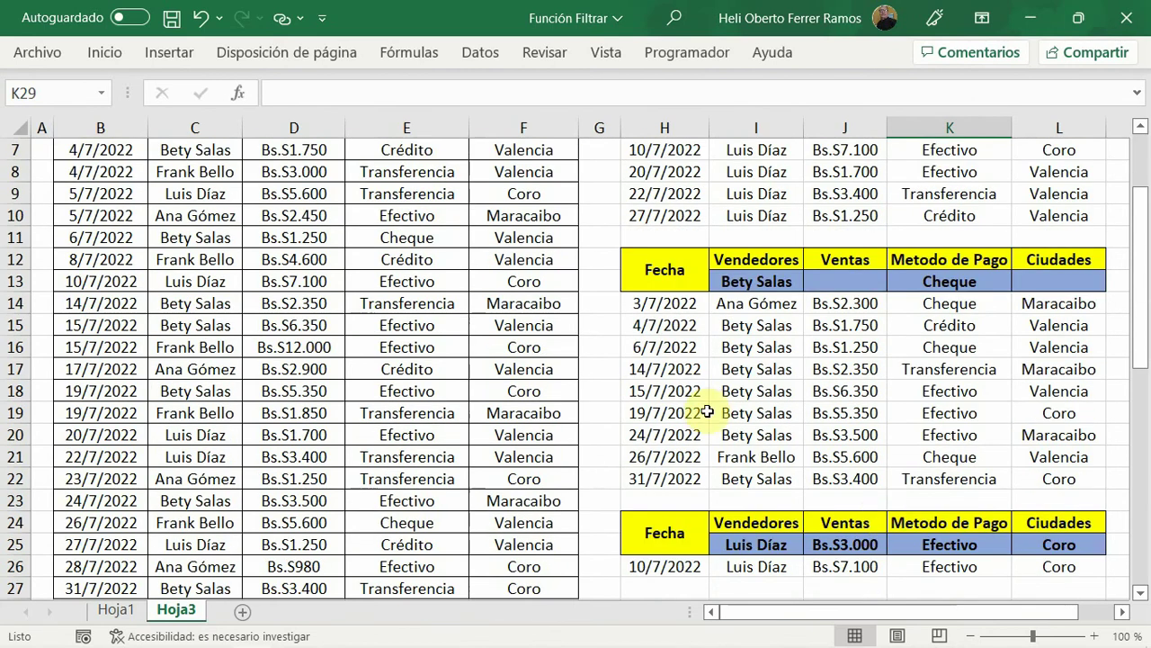
pyautogui.scroll(-2, 887, 511)
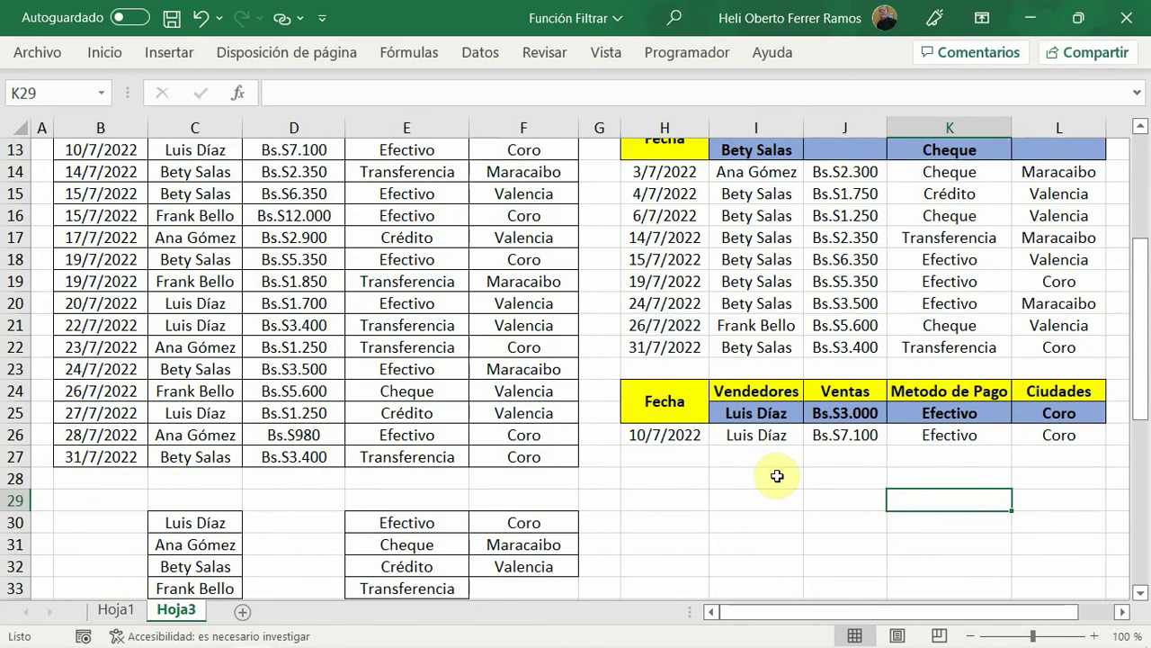
pyautogui.scroll(1, 972, 594)
pyautogui.scroll(2, 971, 594)
pyautogui.scroll(1, 972, 594)
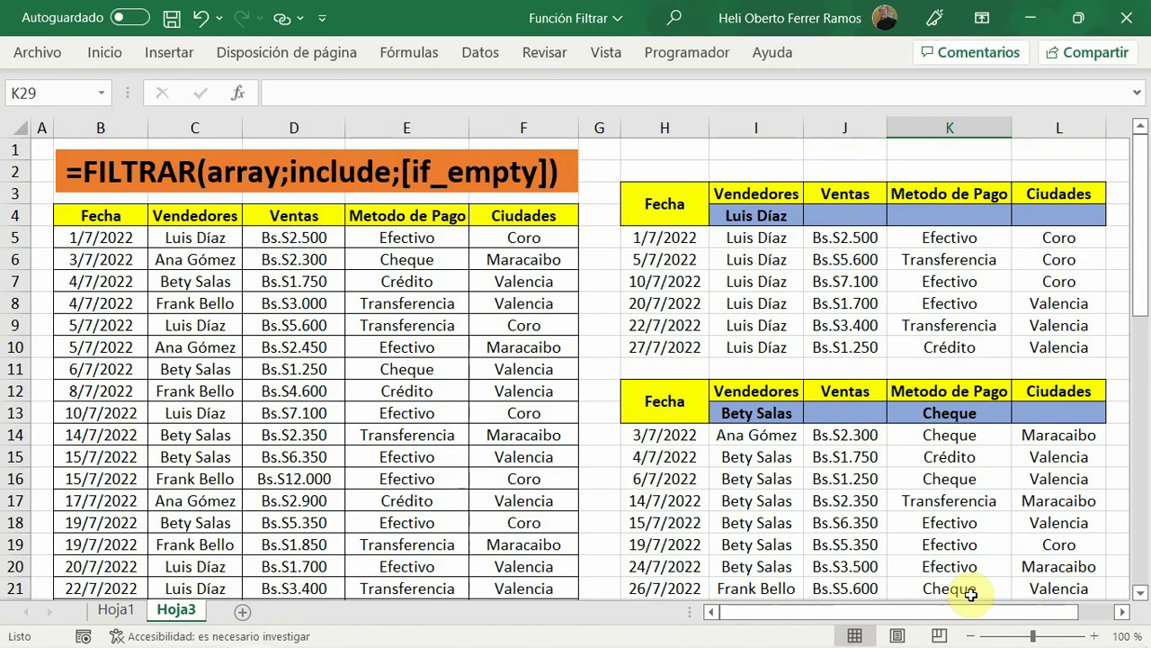